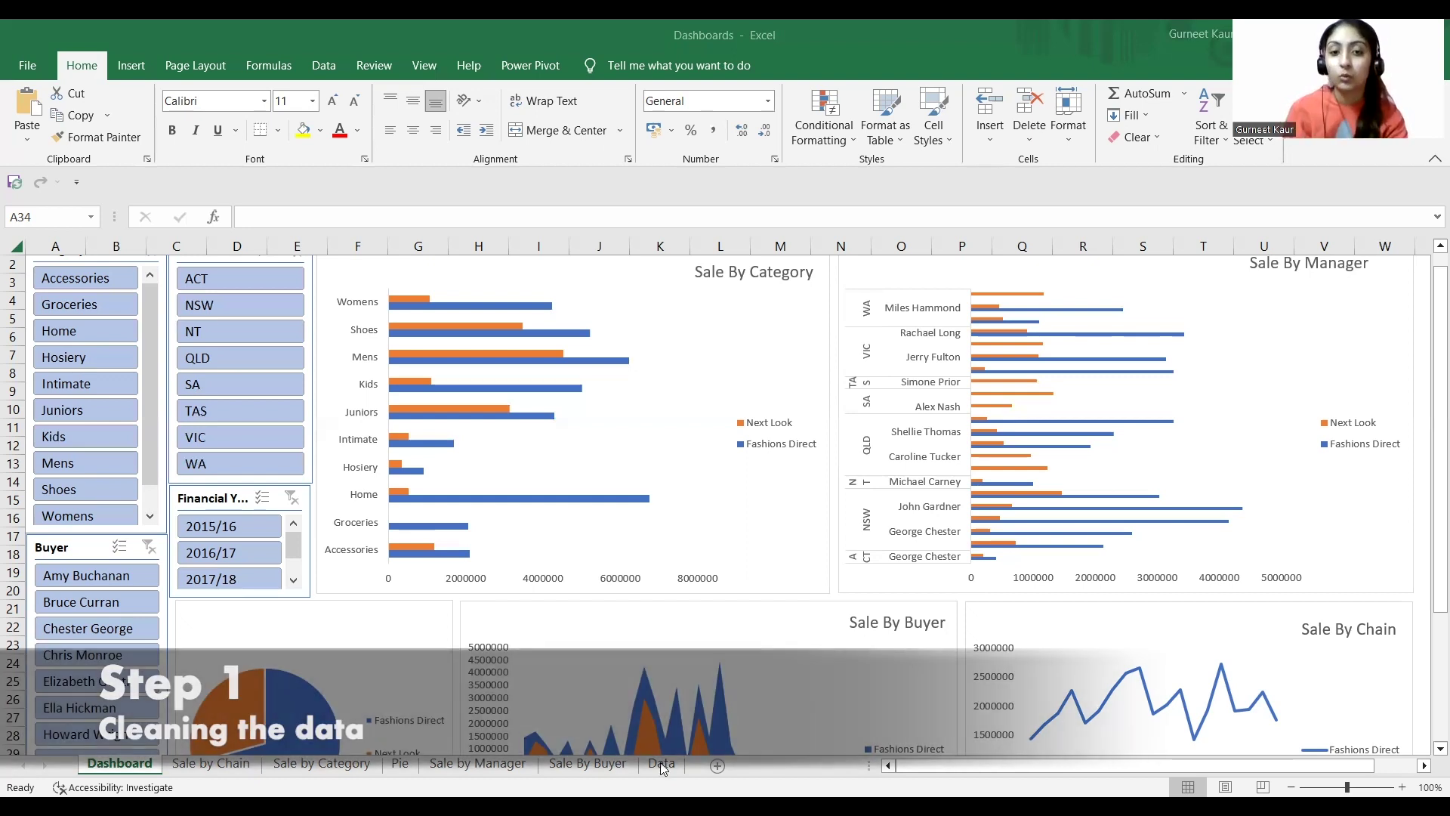
Go to the Data sheet with the raw sales table (Month through Sales).
click(658, 763)
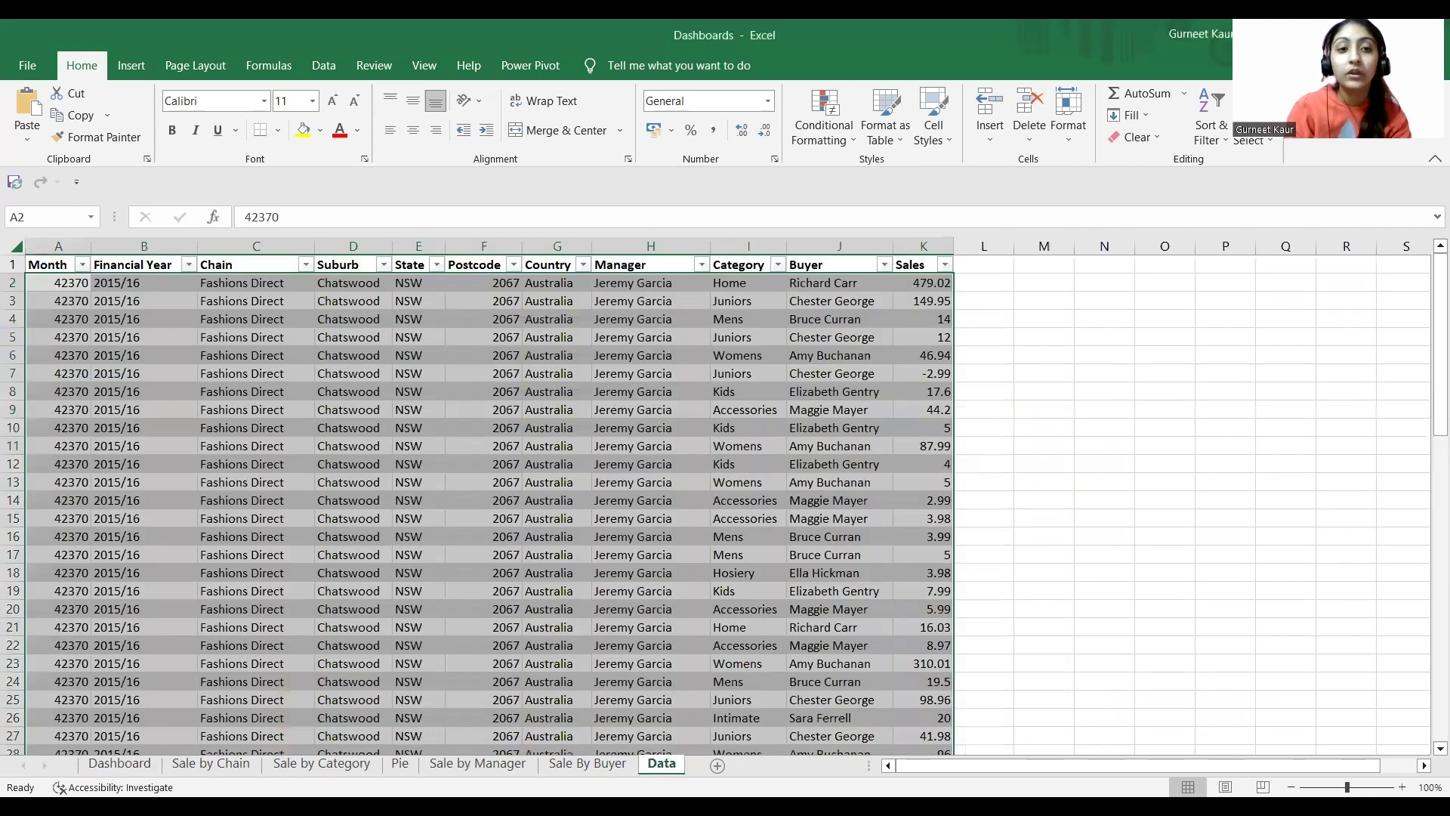
key(ctrl+a)
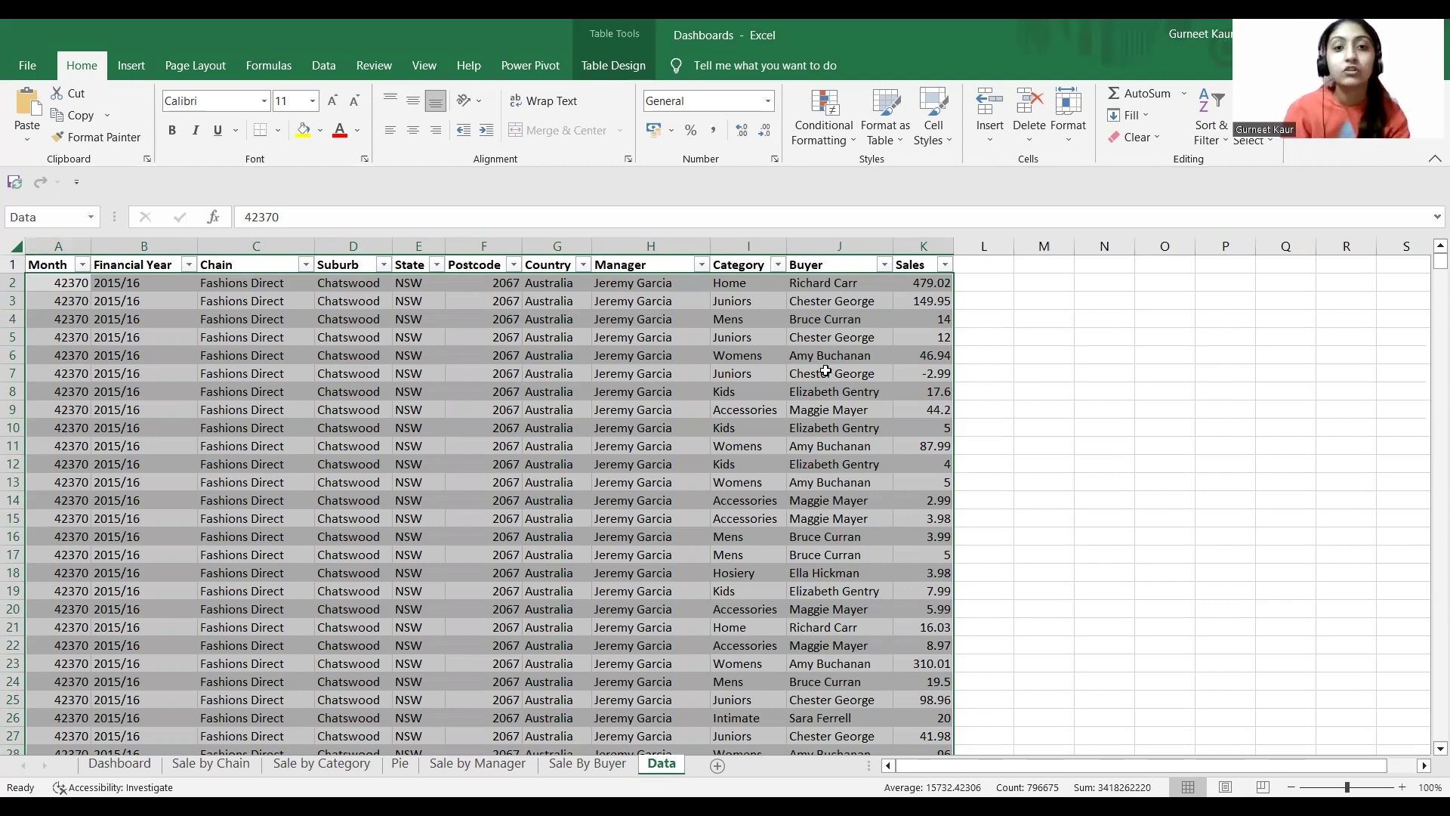
drag(1430, 262, 1430, 231)
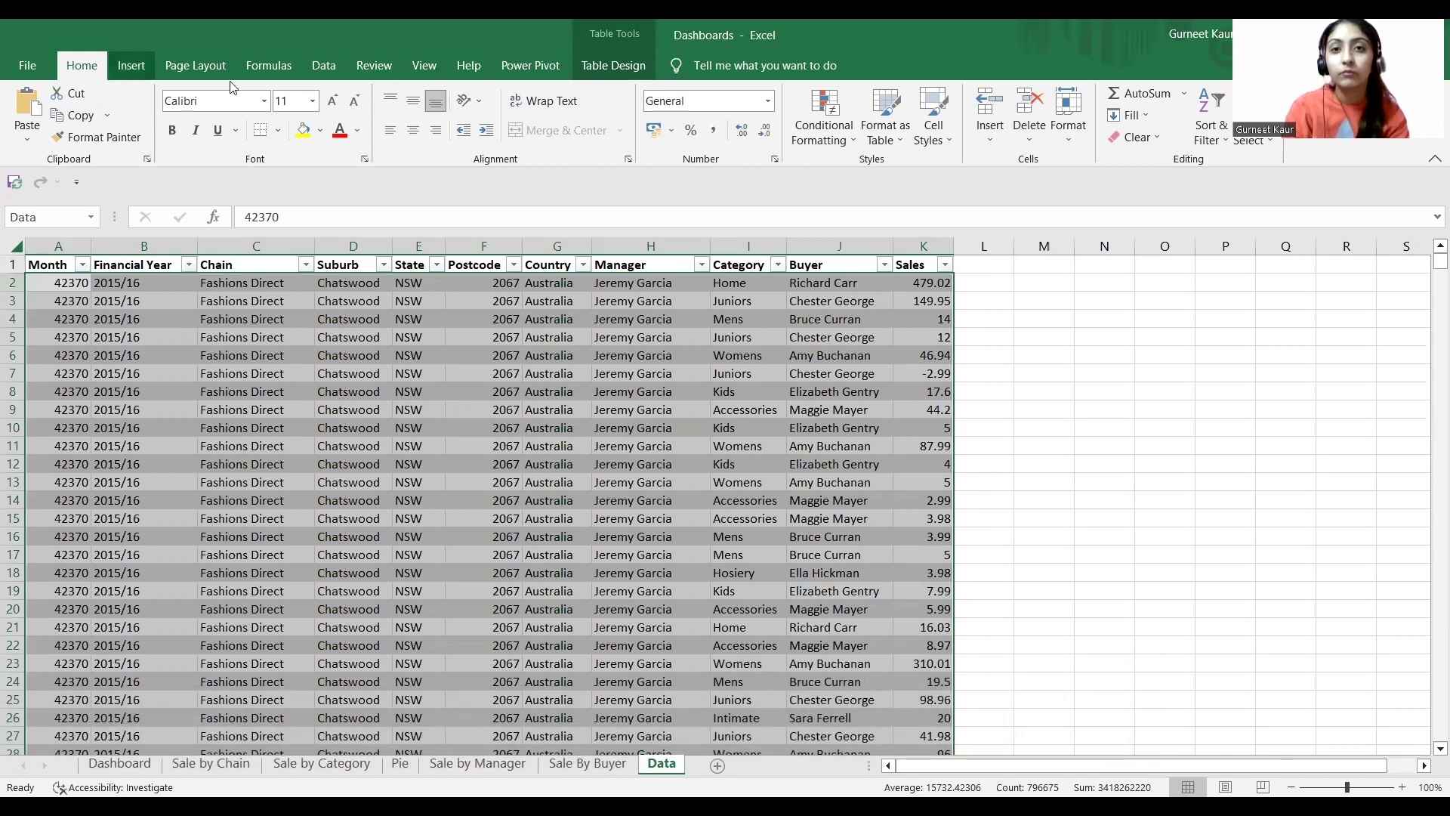
click(81, 217)
key(Return)
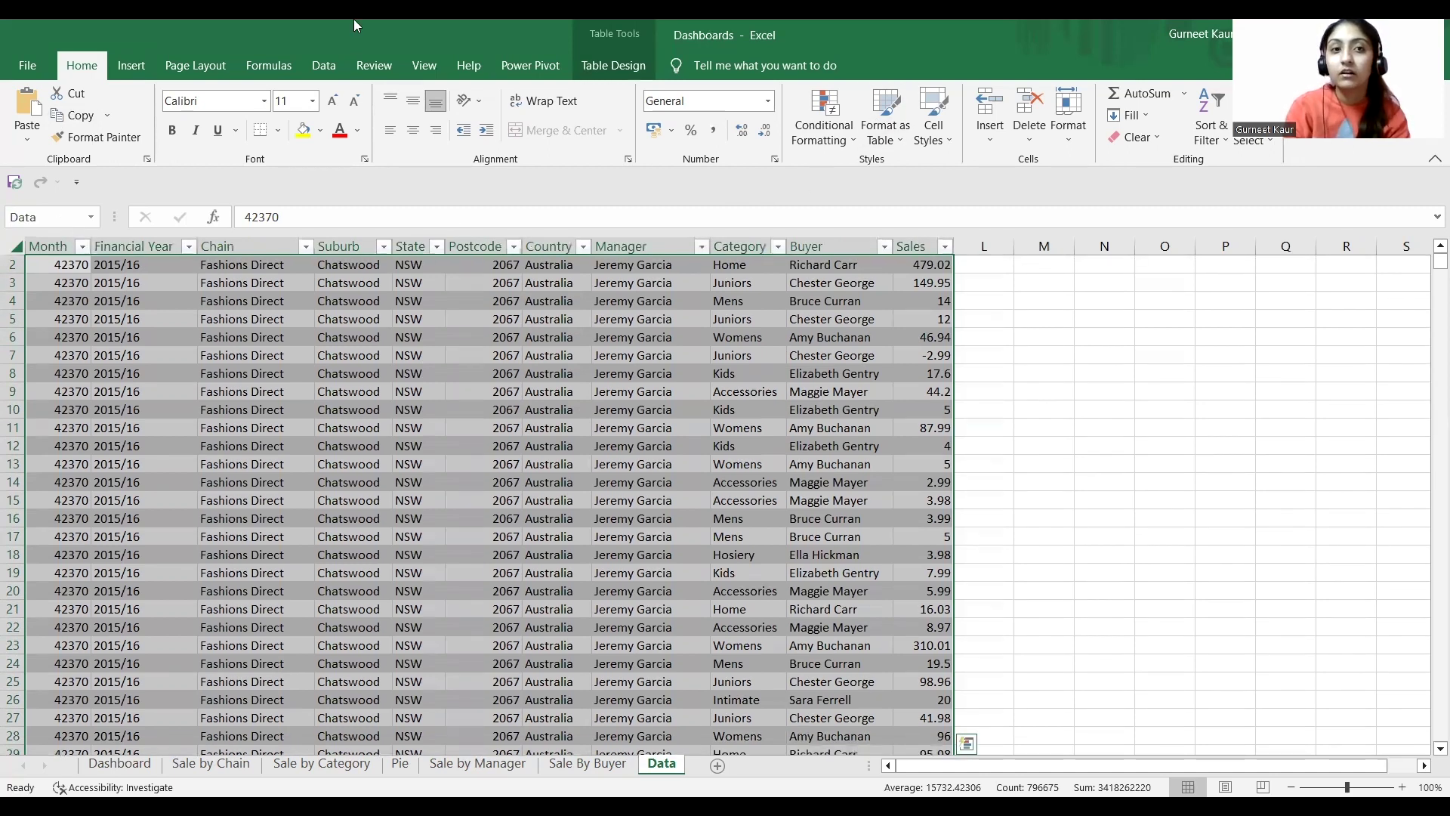
click(888, 142)
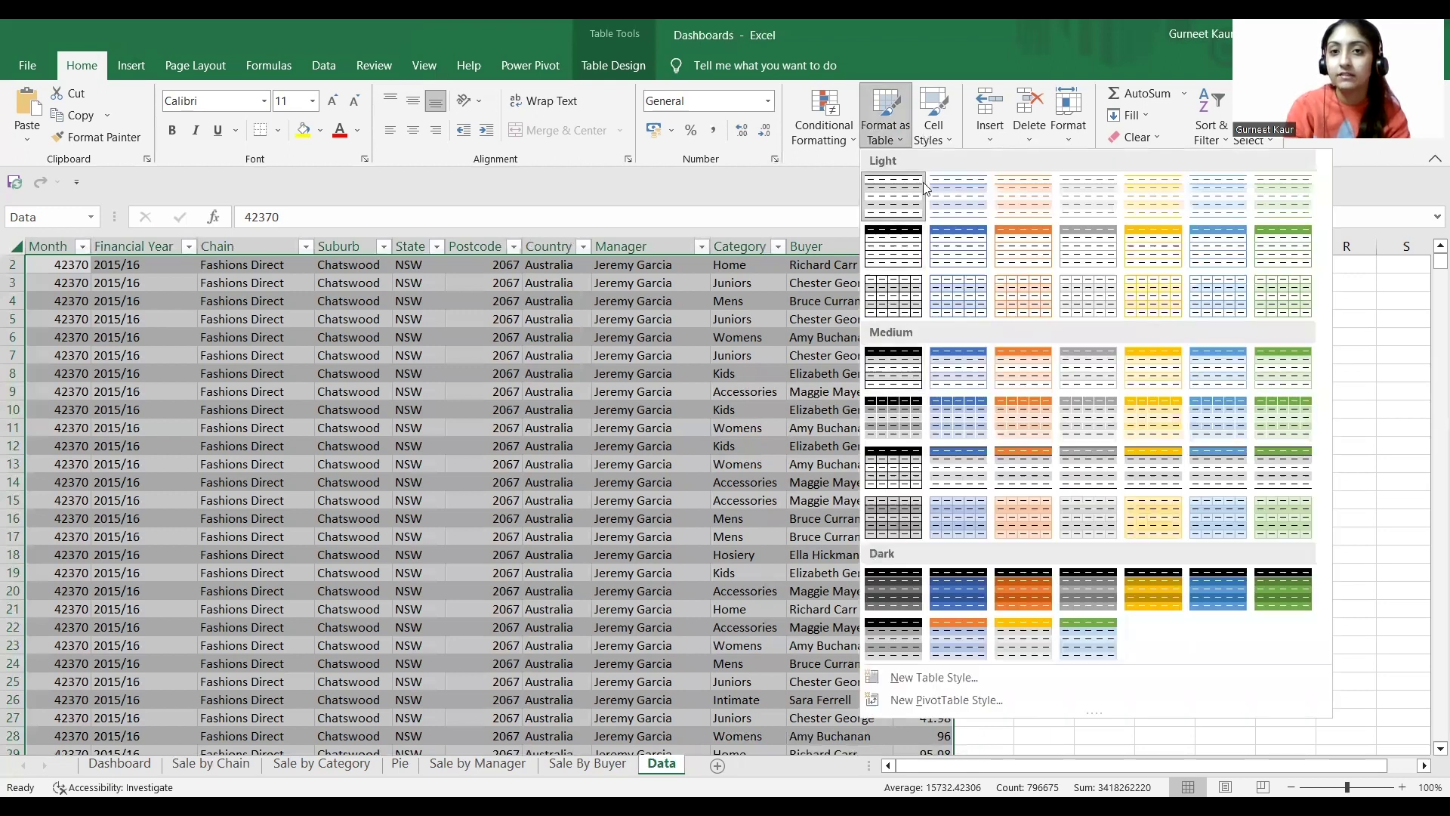
click(736, 190)
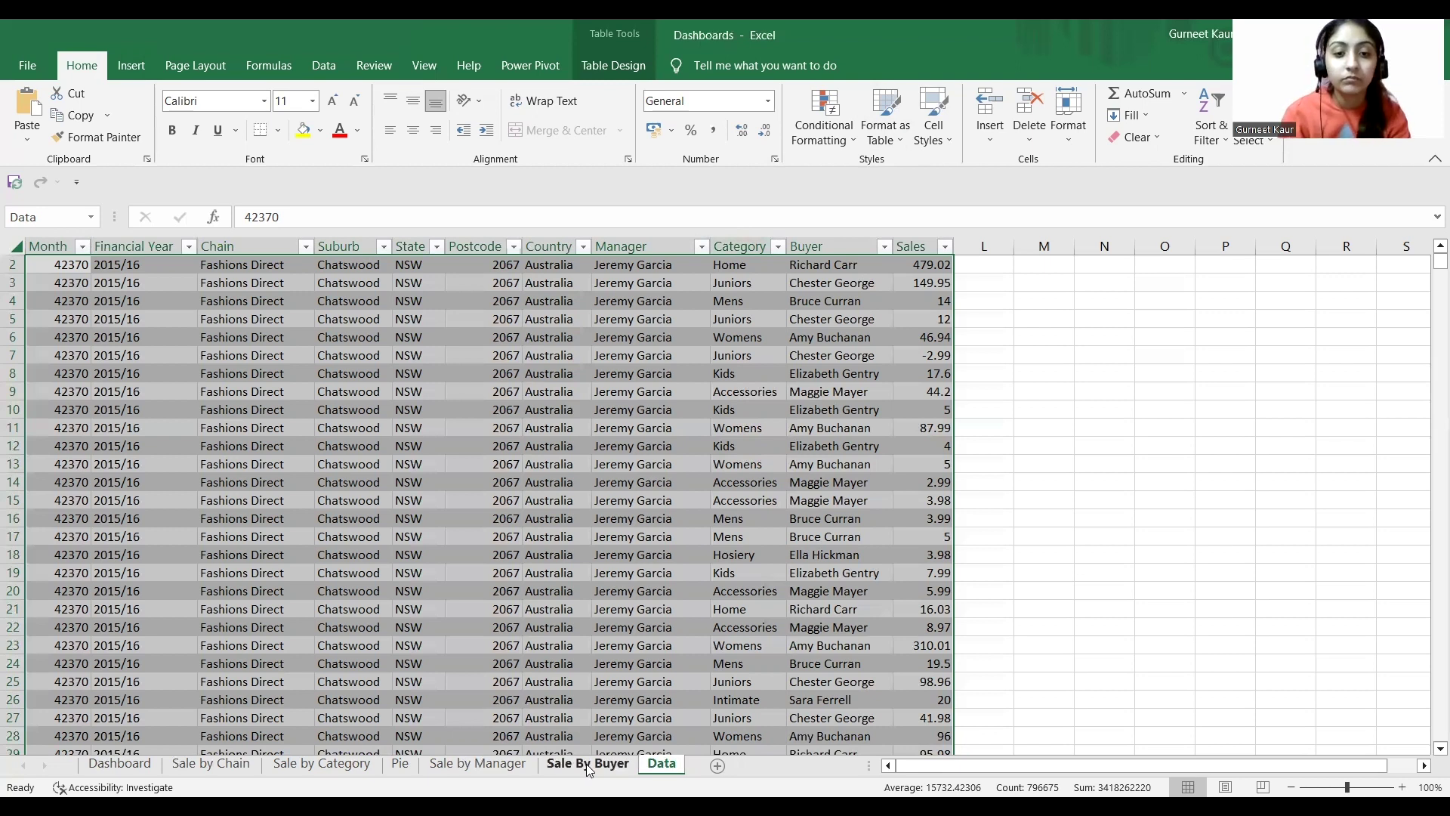
Insert a blank PivotTable from the Data table on a new worksheet, then go to Sale By Buyer.
click(128, 71)
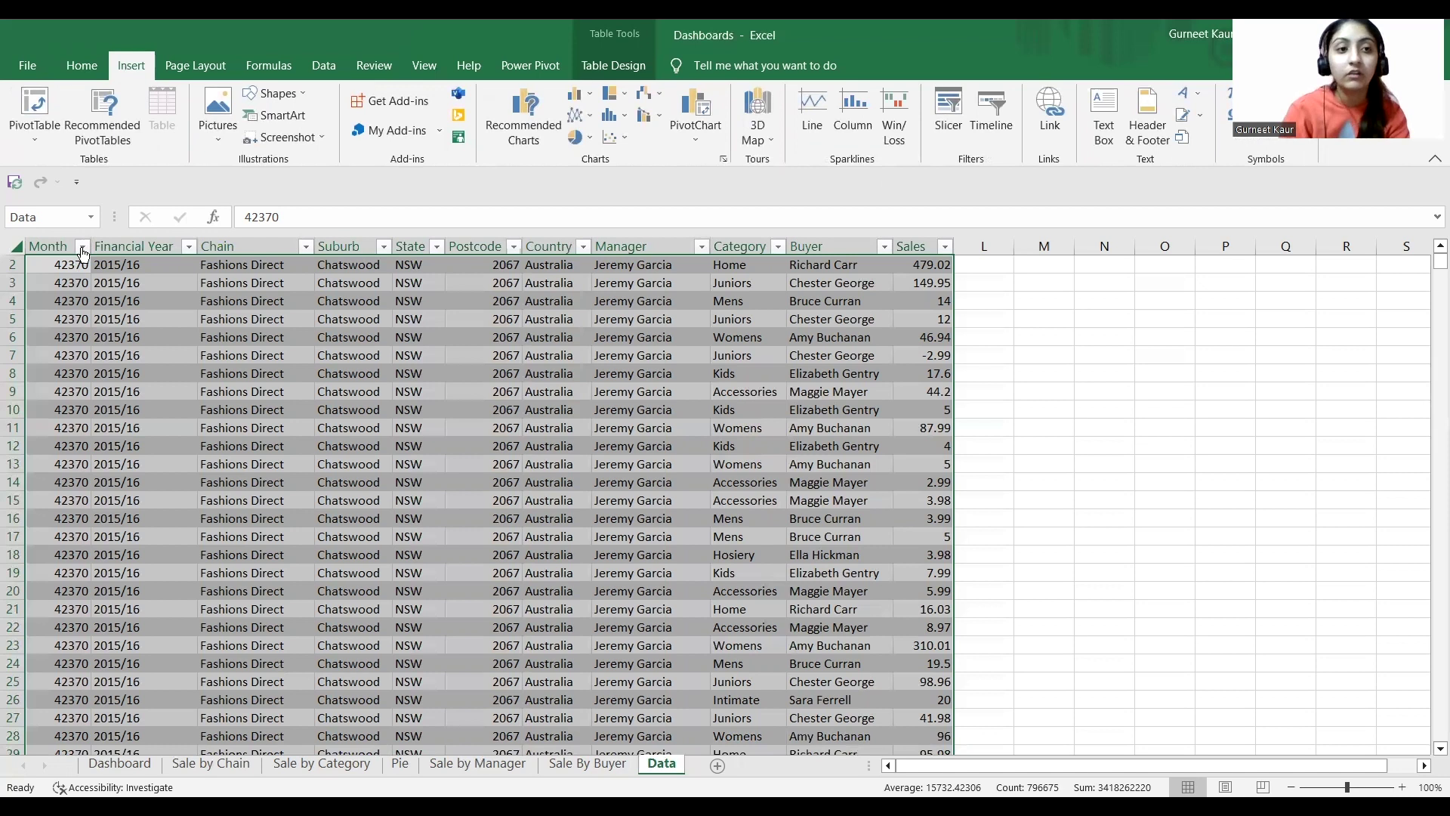
click(22, 110)
click(852, 542)
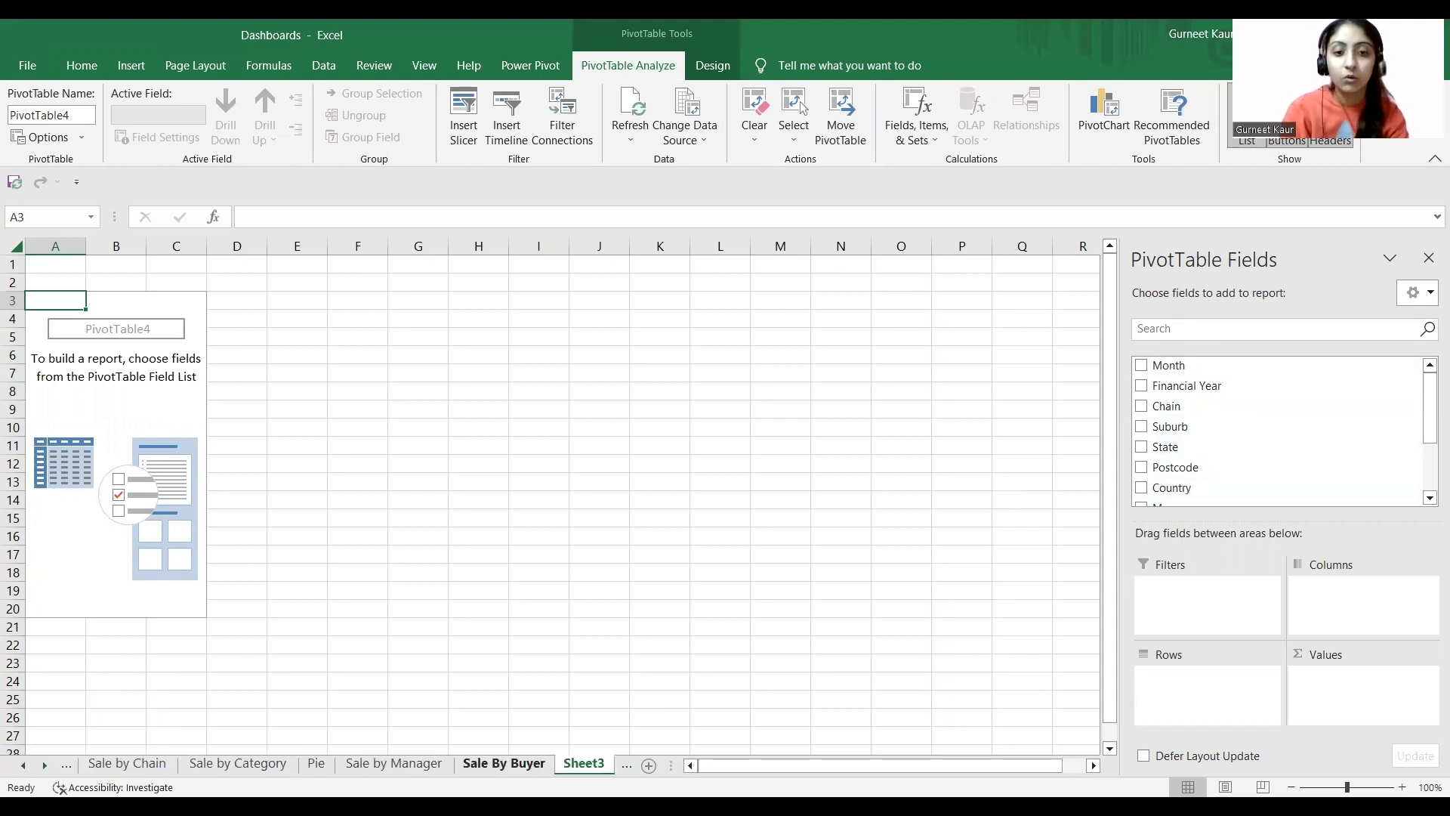
click(504, 762)
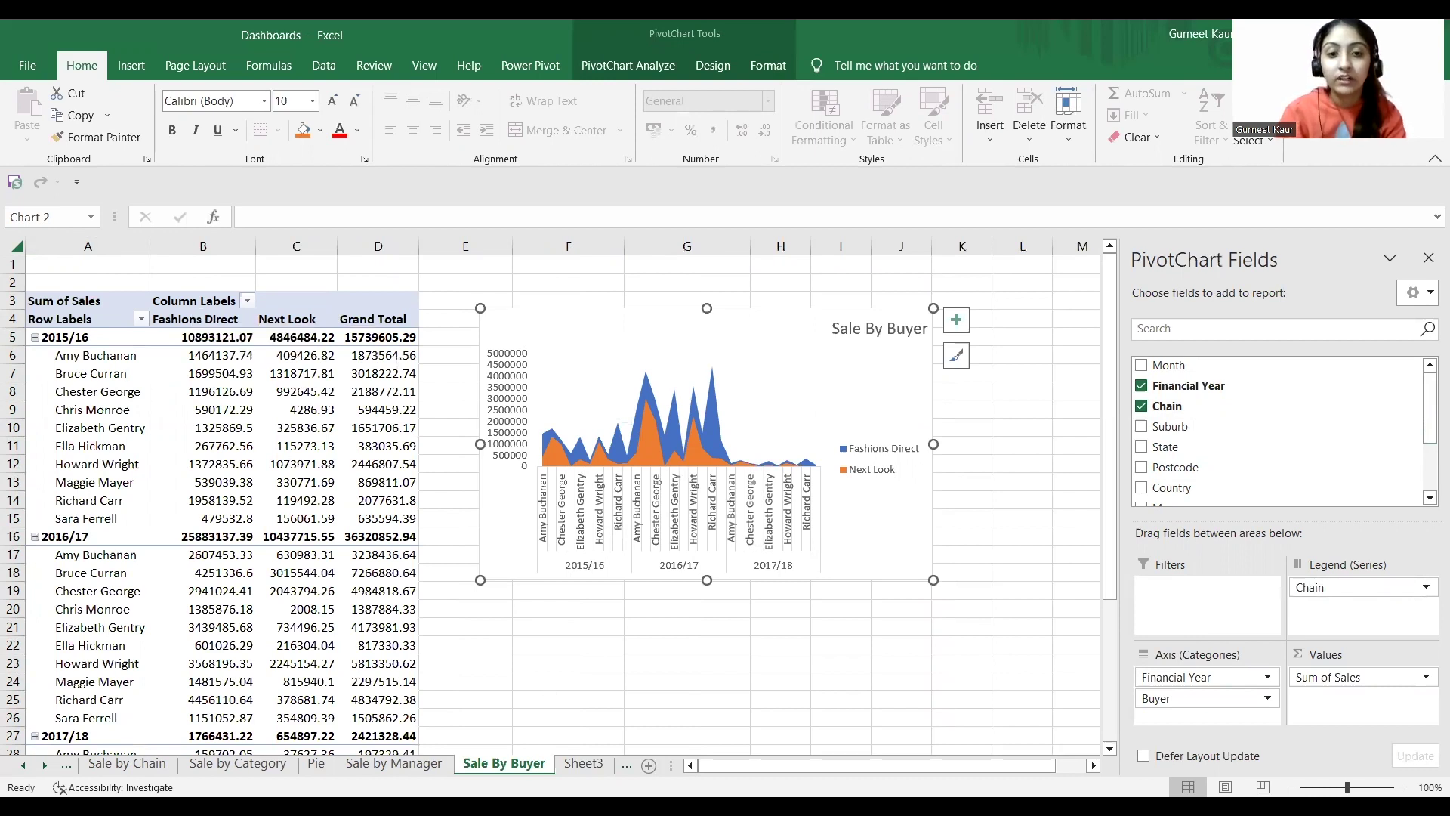
scroll(453, 764, down, 1)
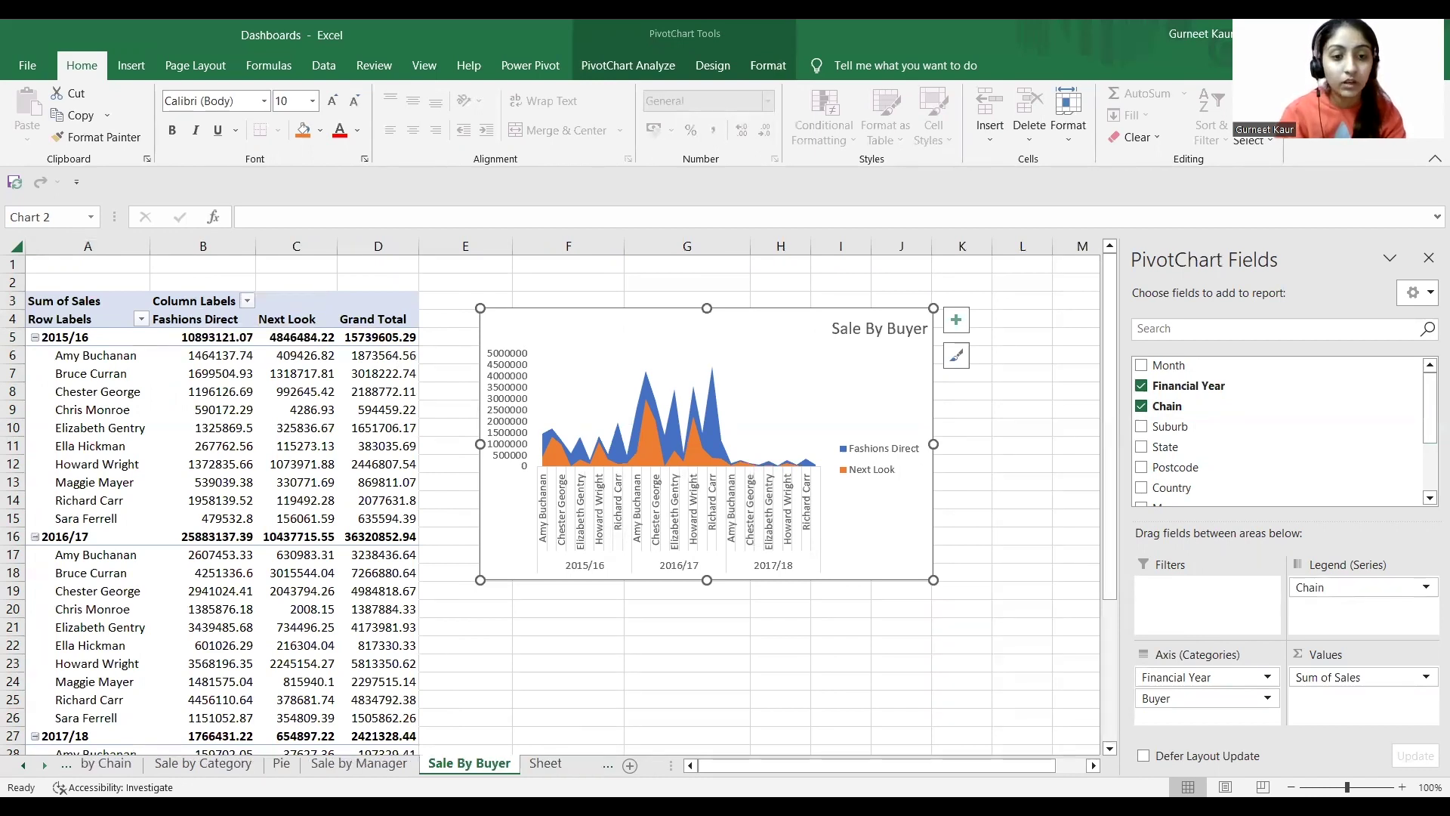
click(537, 763)
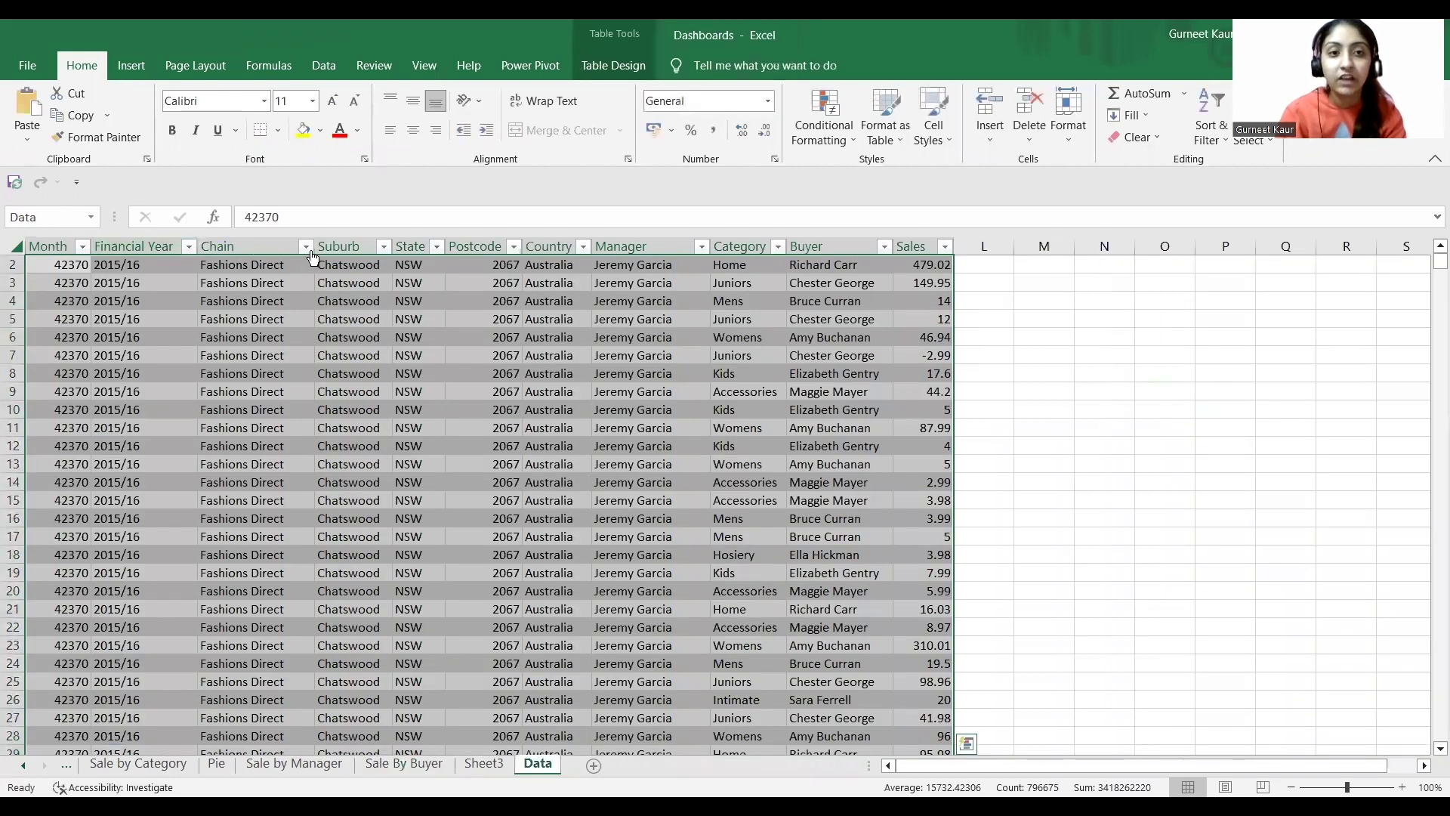
click(305, 247)
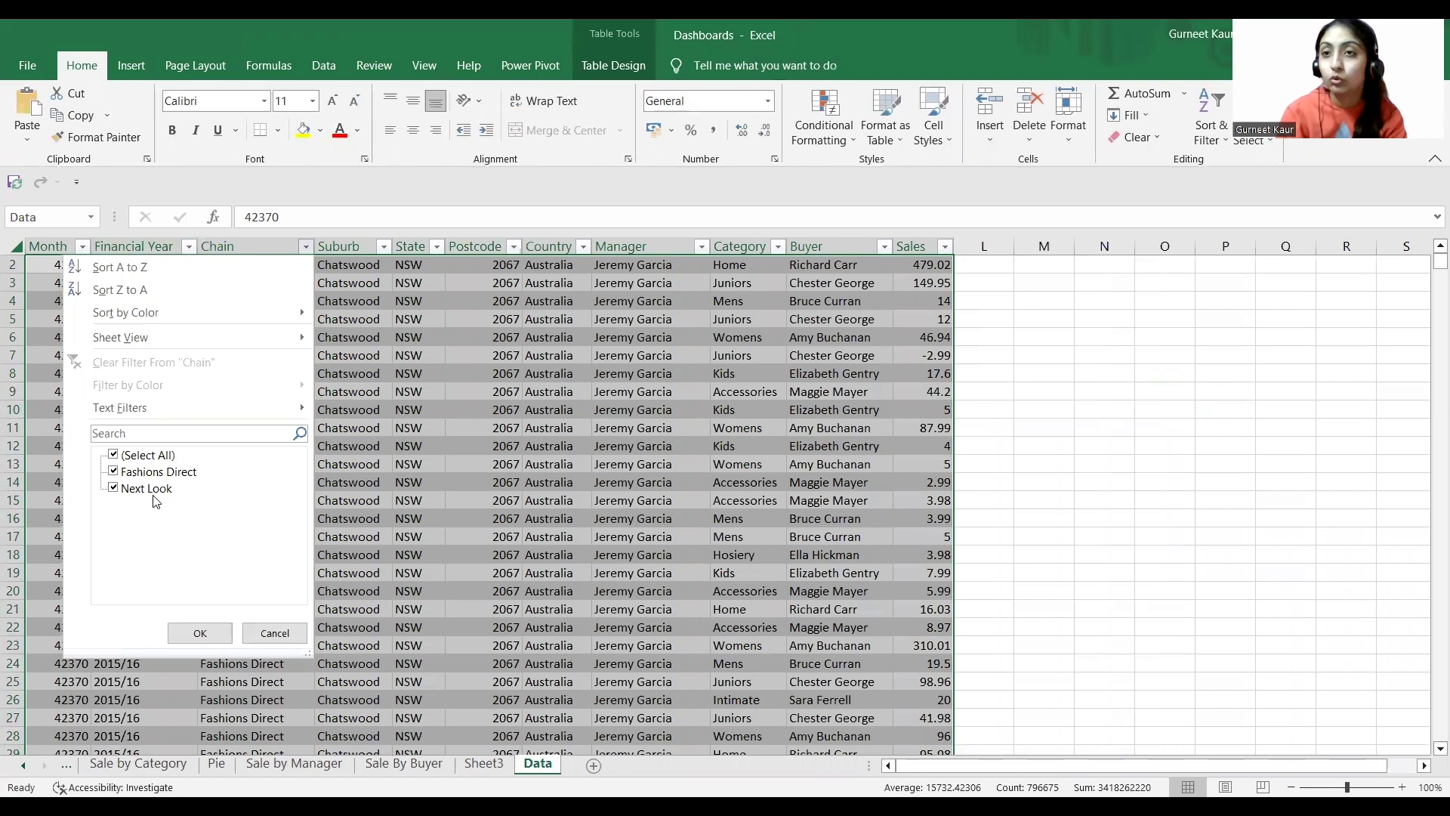
click(212, 629)
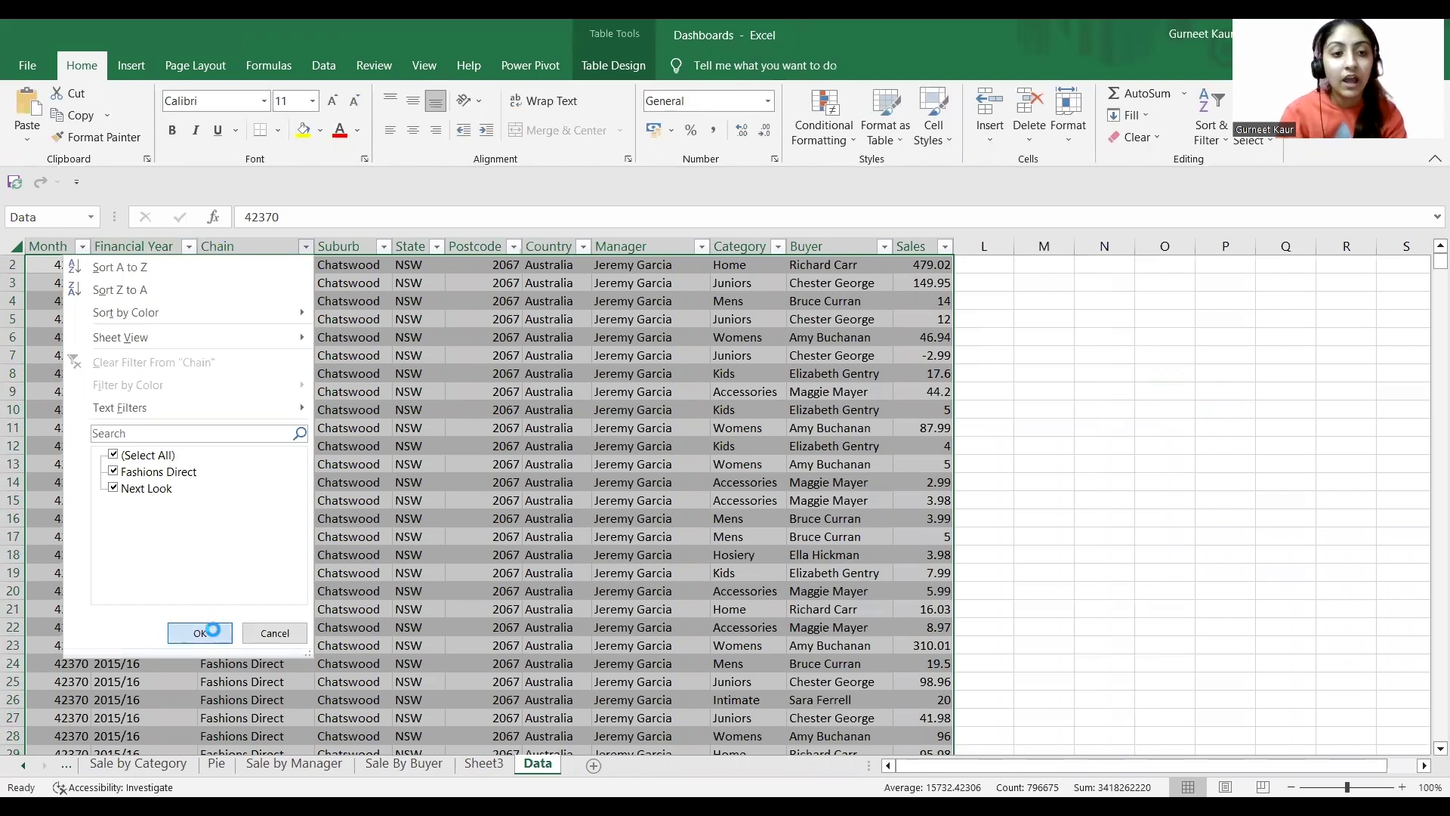
click(404, 764)
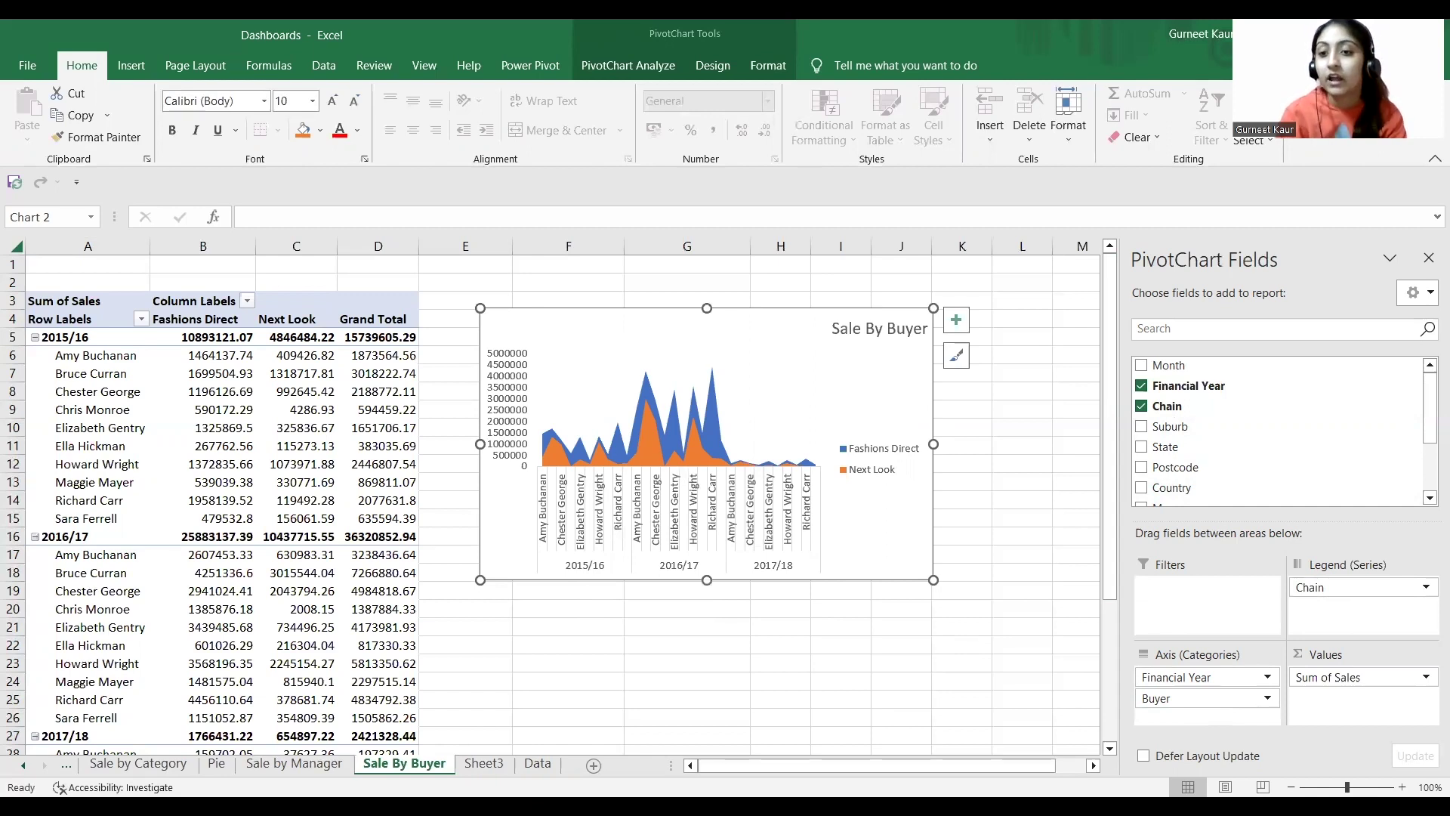
drag(1429, 419, 1429, 466)
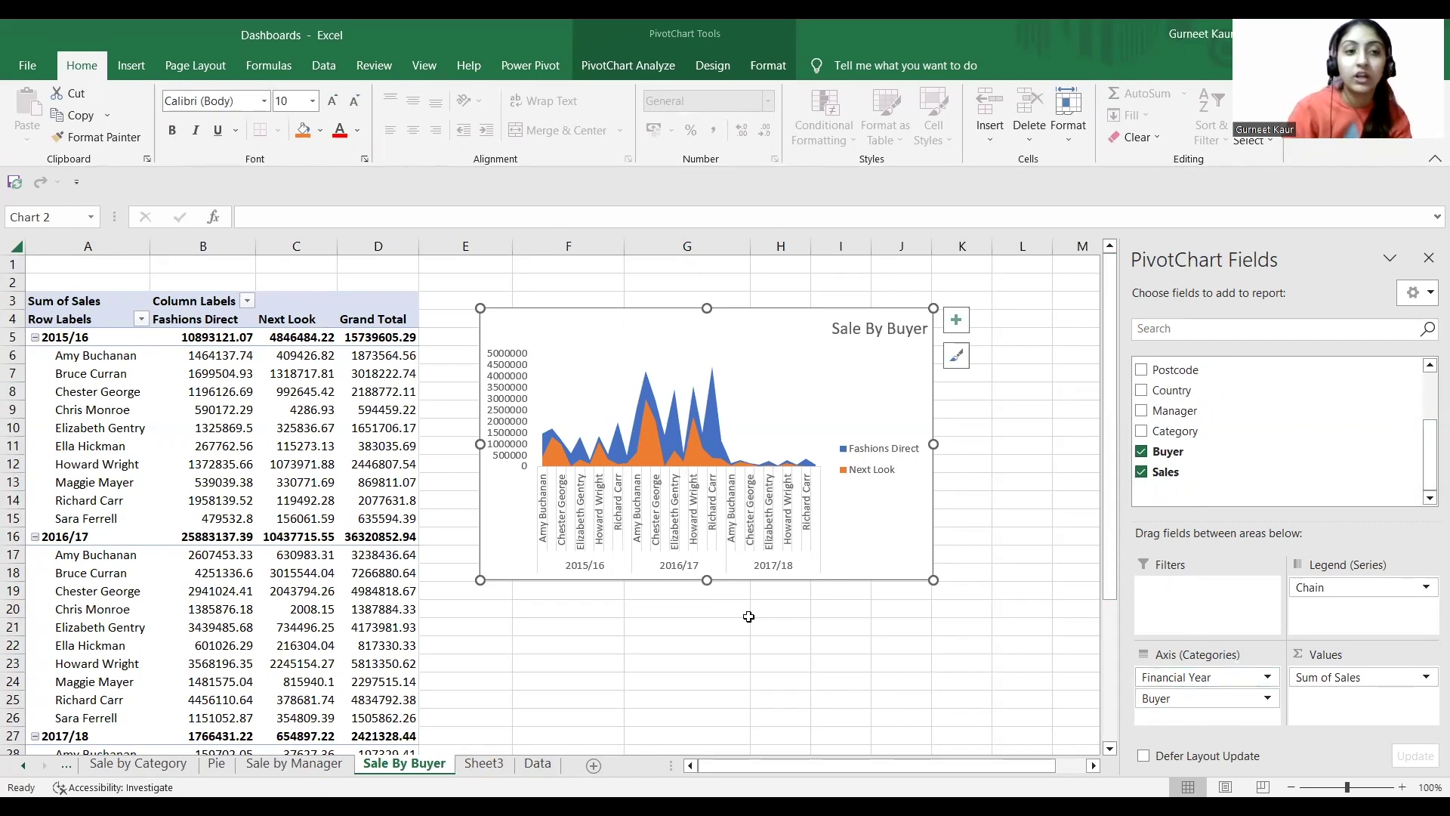
click(112, 360)
drag(112, 360, 120, 517)
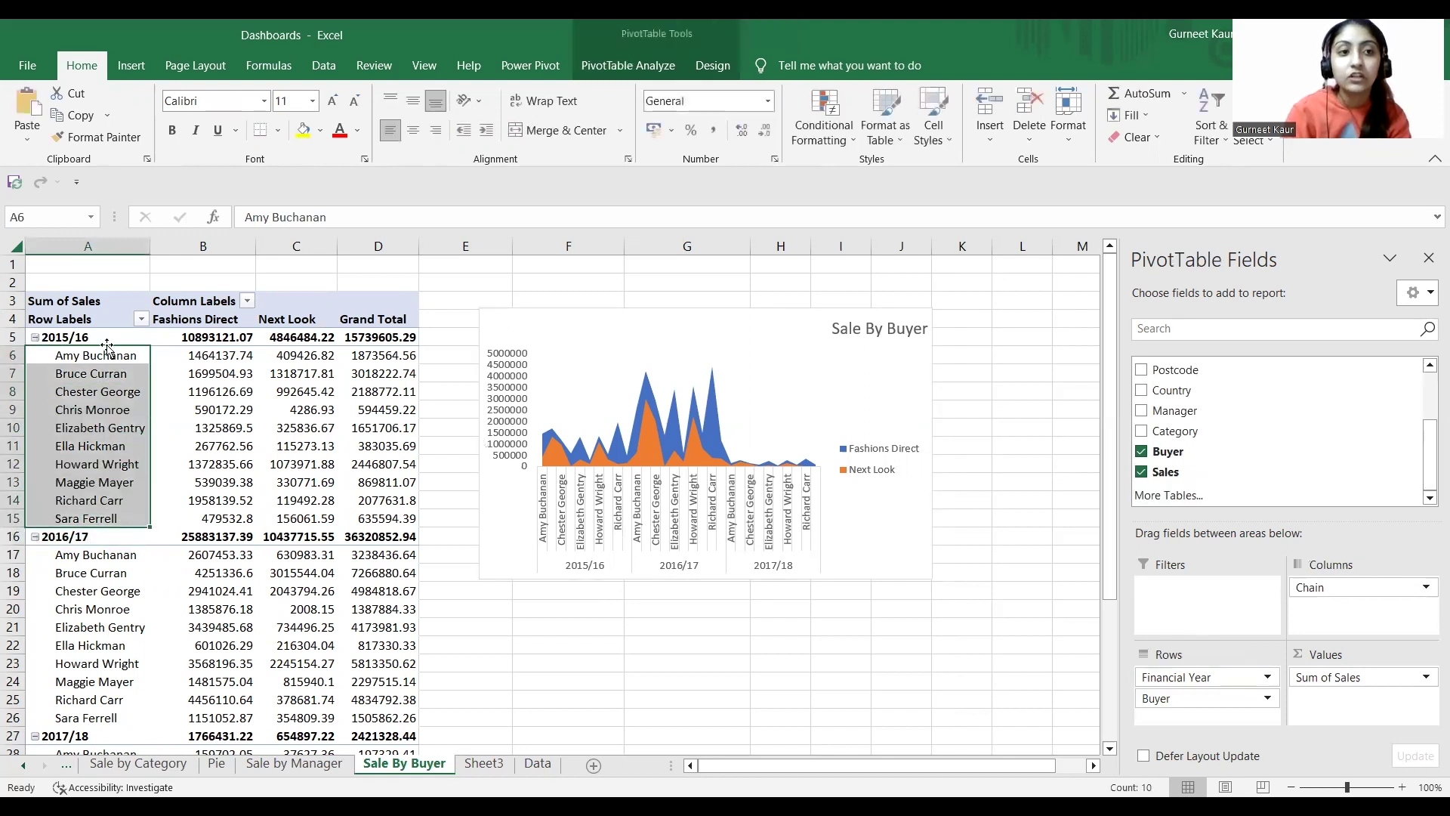
click(86, 366)
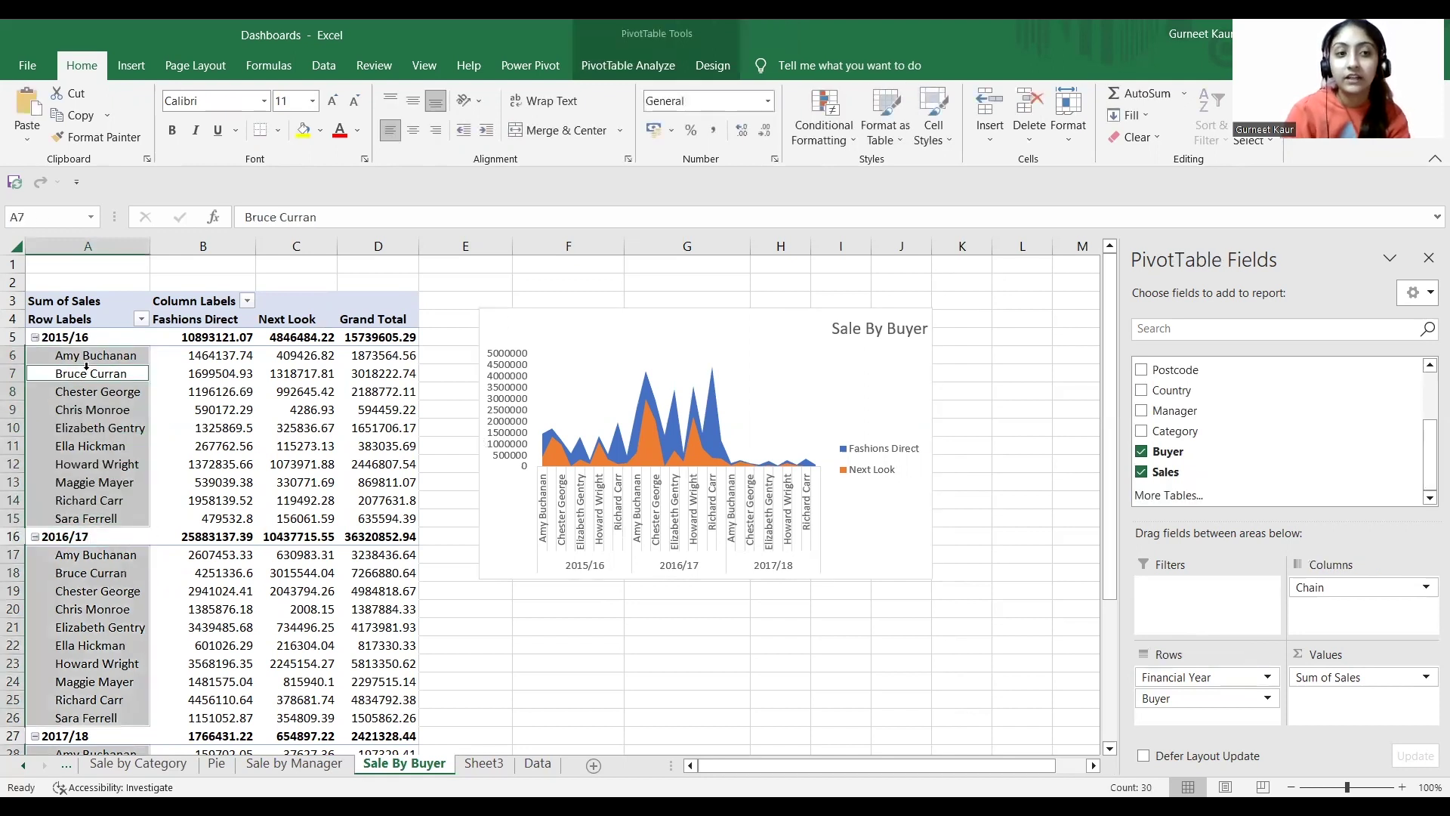
click(108, 402)
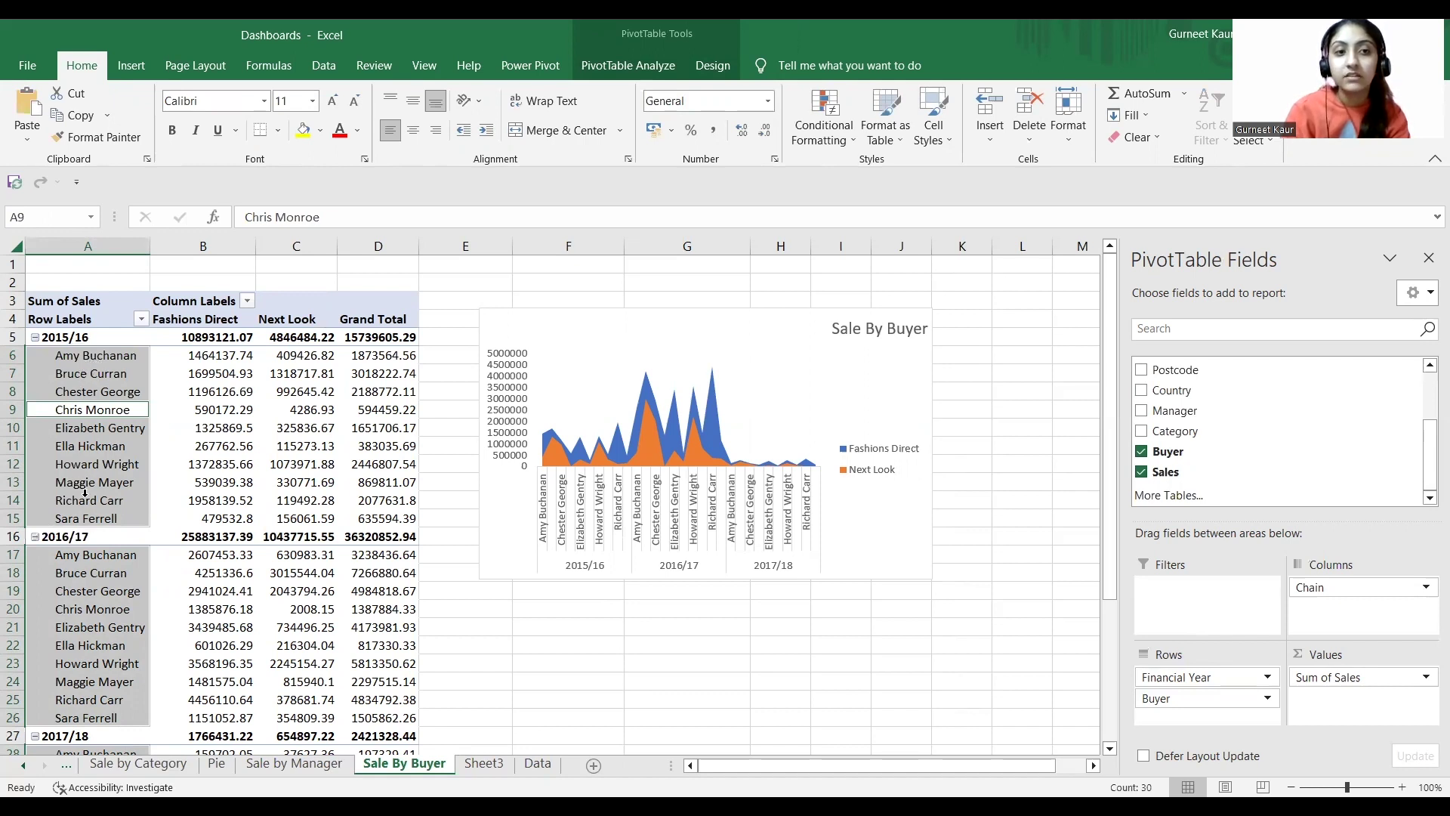
click(219, 538)
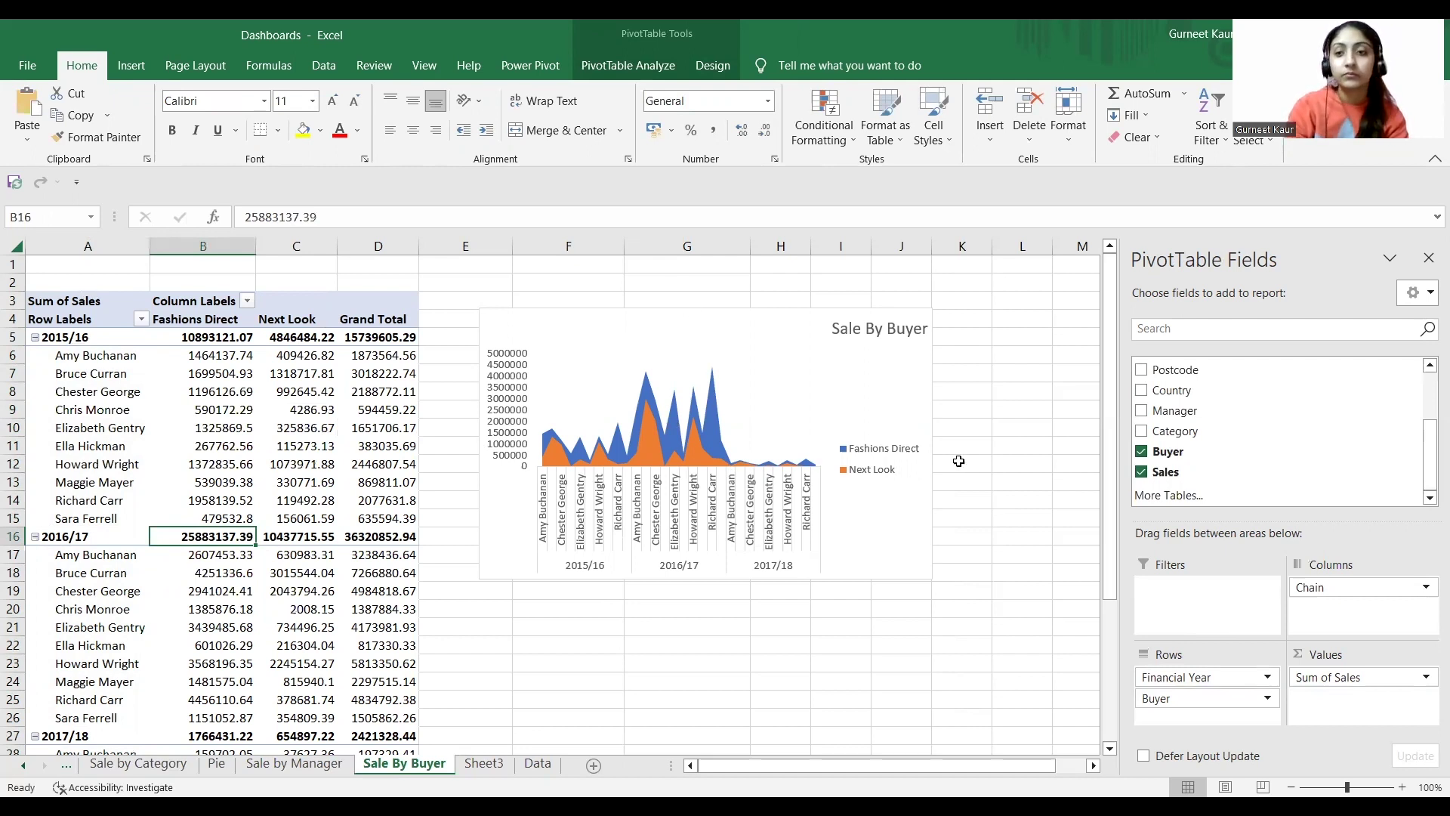
drag(1108, 346, 1110, 466)
drag(1105, 512, 1105, 513)
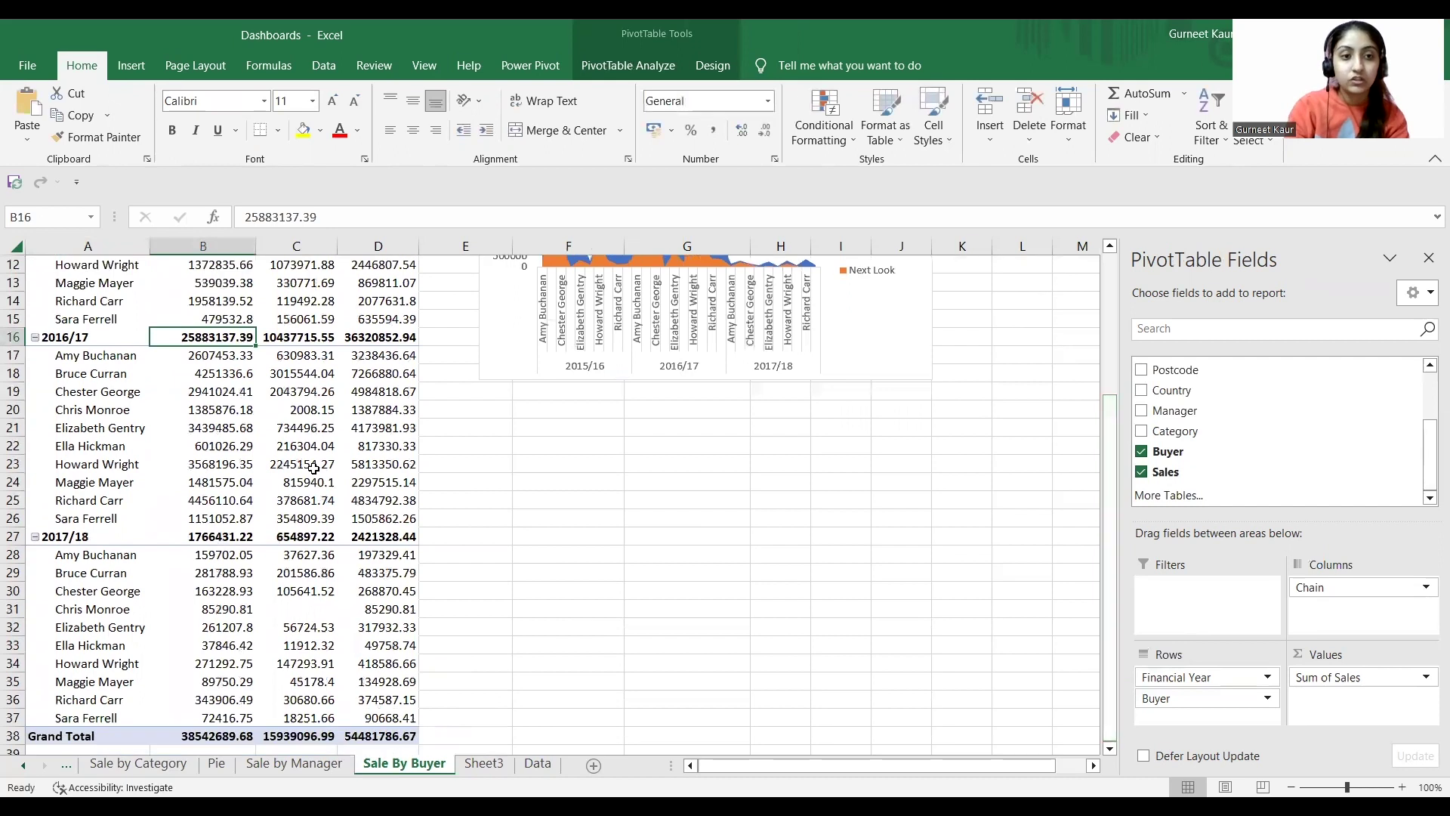
click(210, 536)
key(Right)
key(Right)
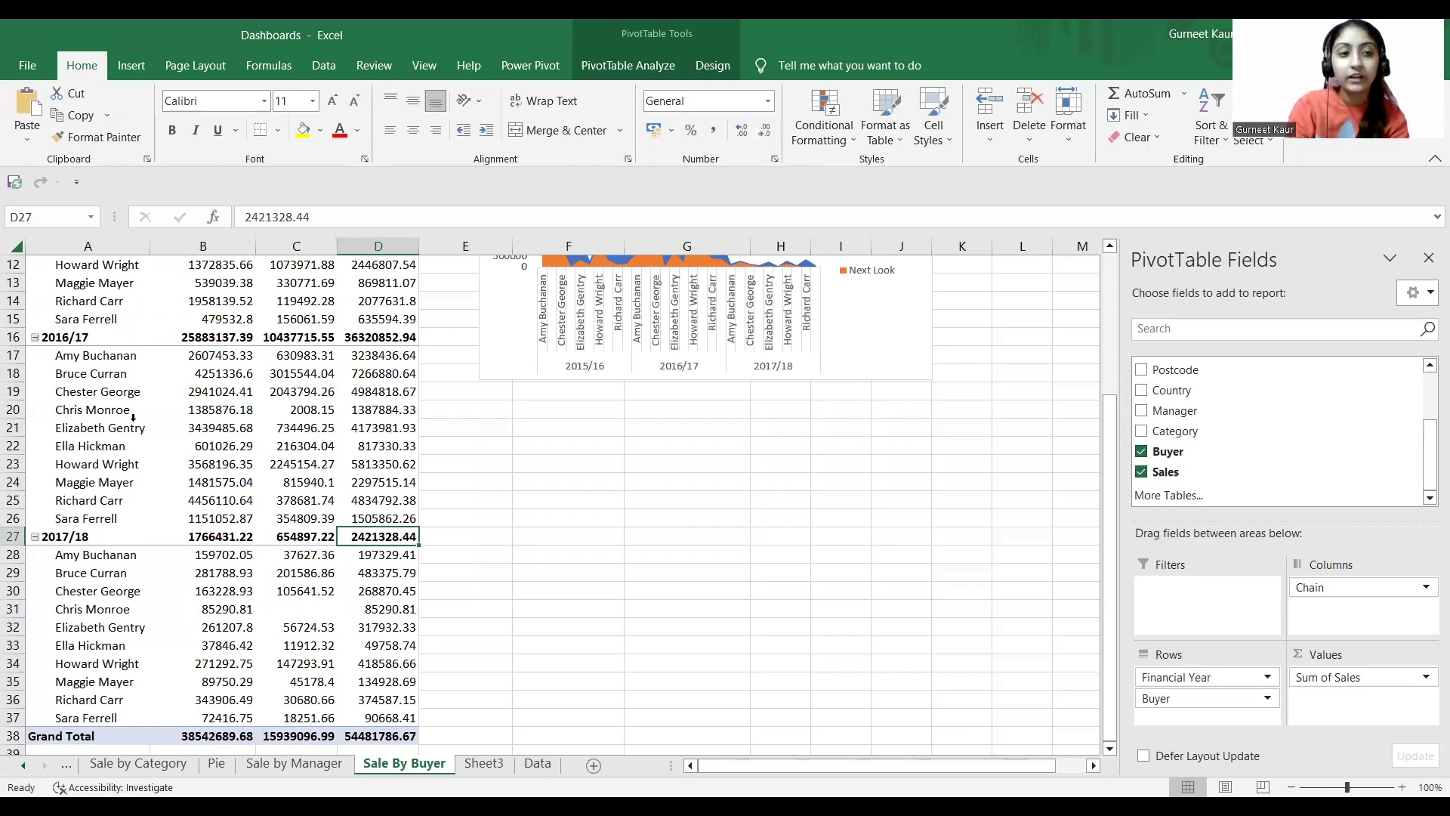
click(53, 538)
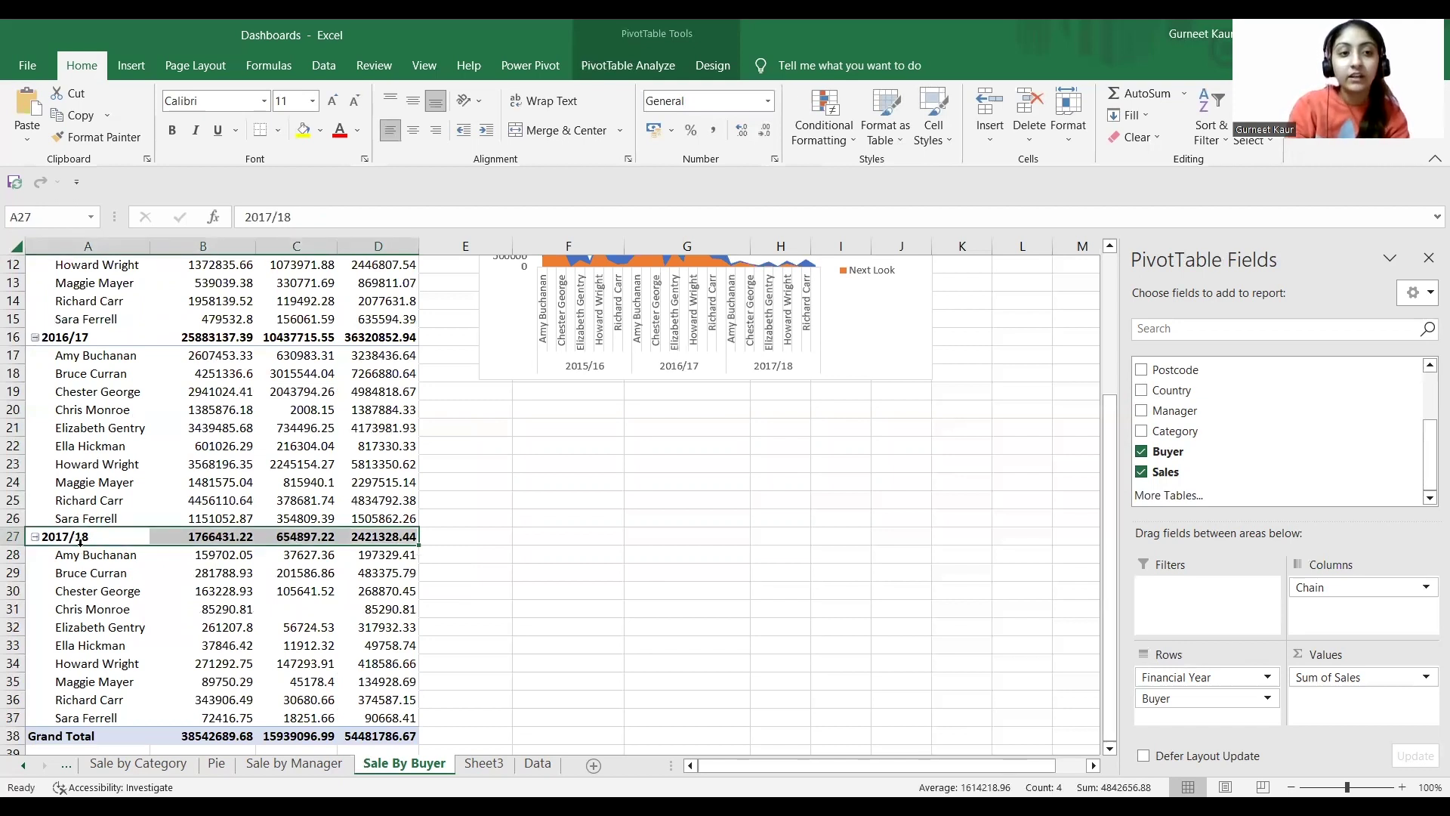
click(83, 555)
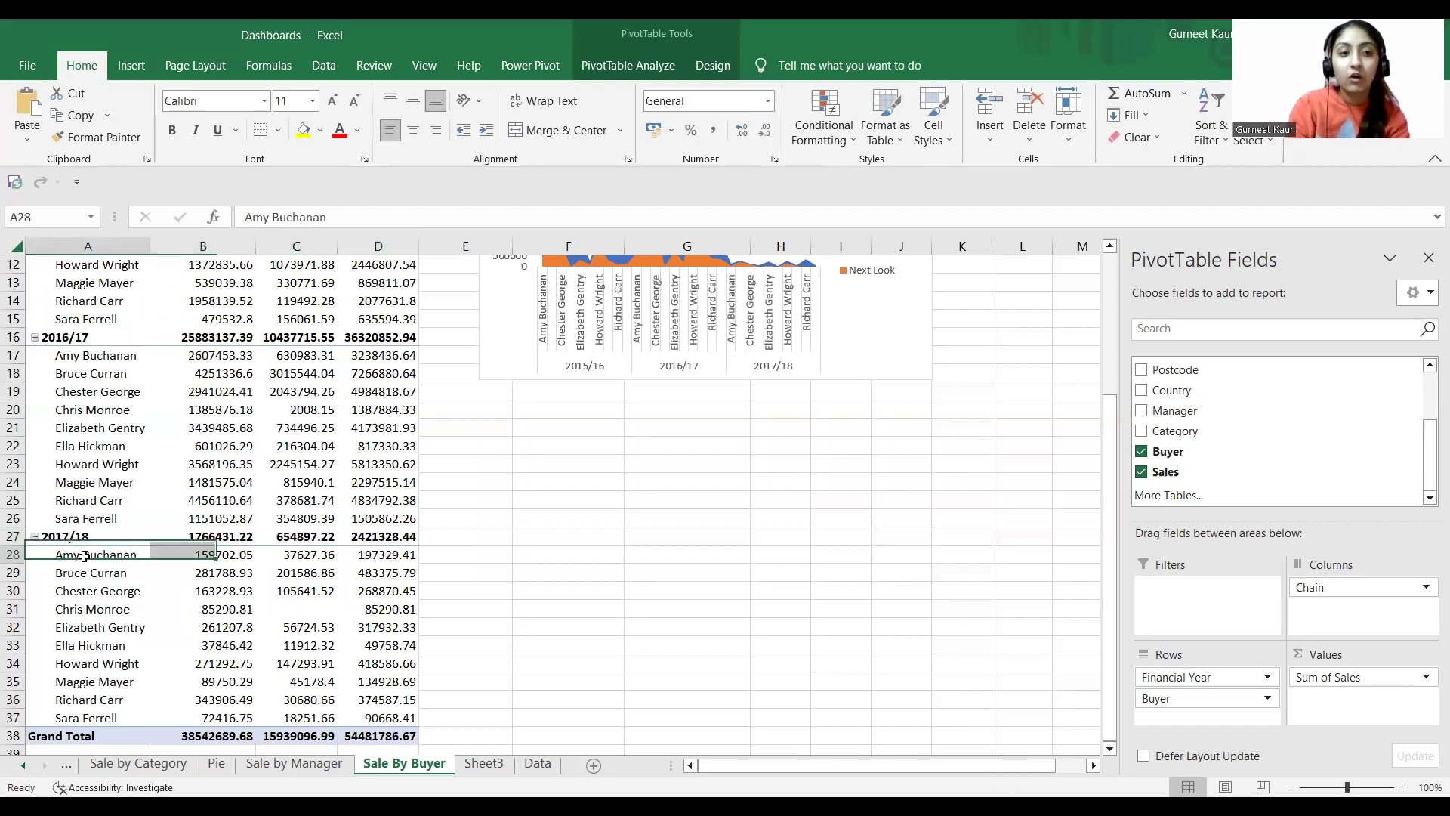
click(217, 557)
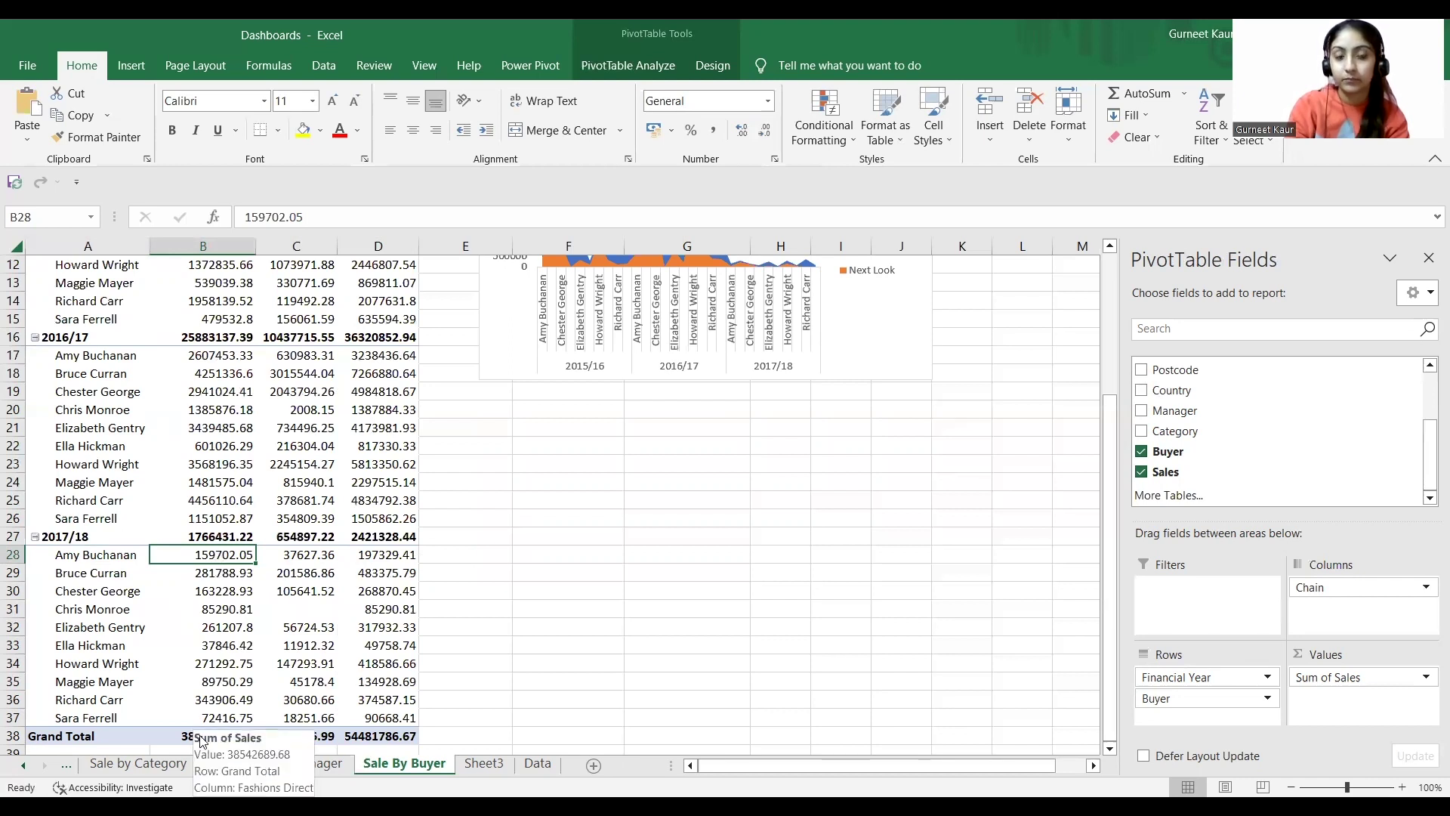
drag(1110, 601, 1110, 458)
click(43, 299)
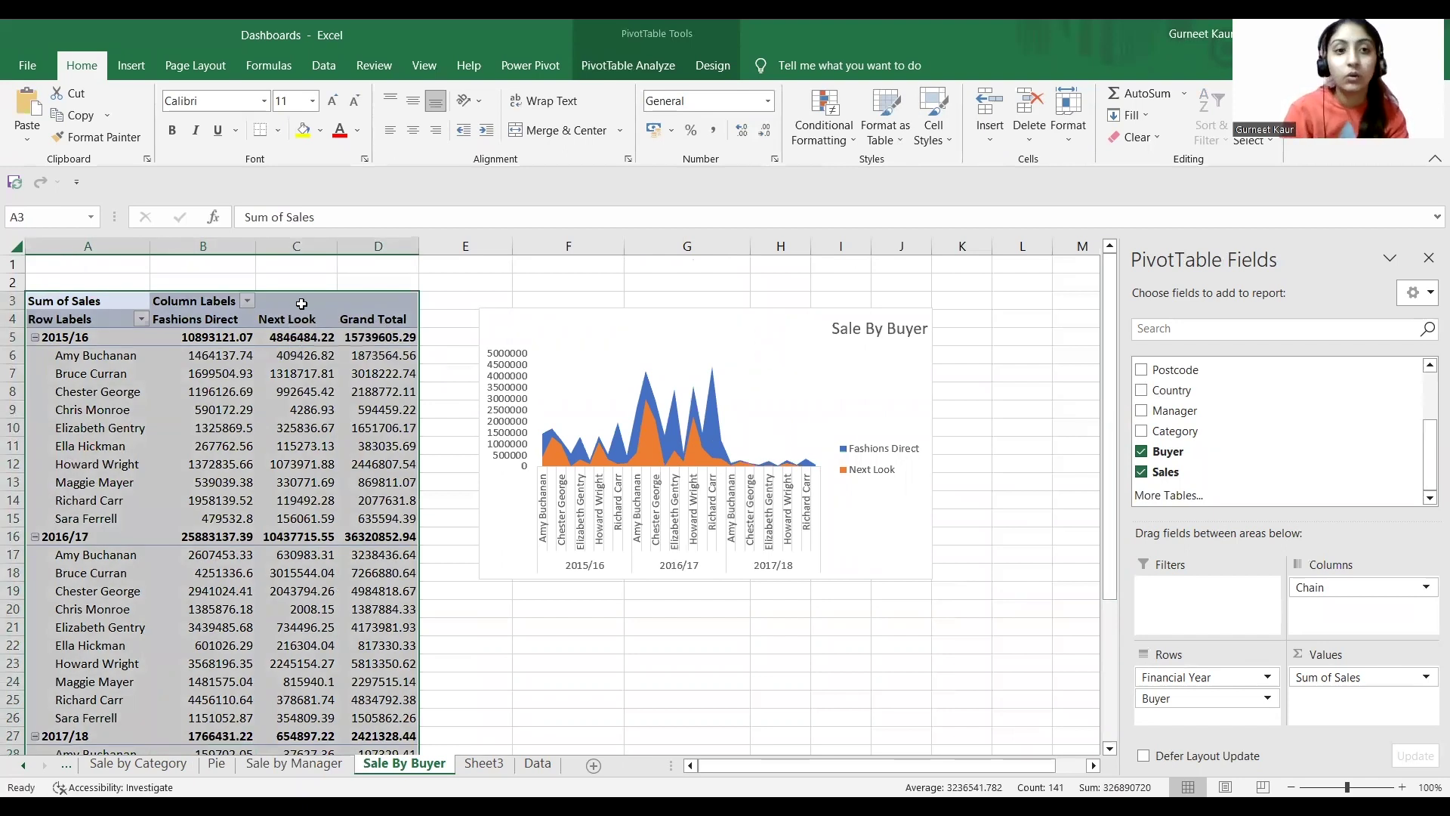
click(297, 301)
click(39, 300)
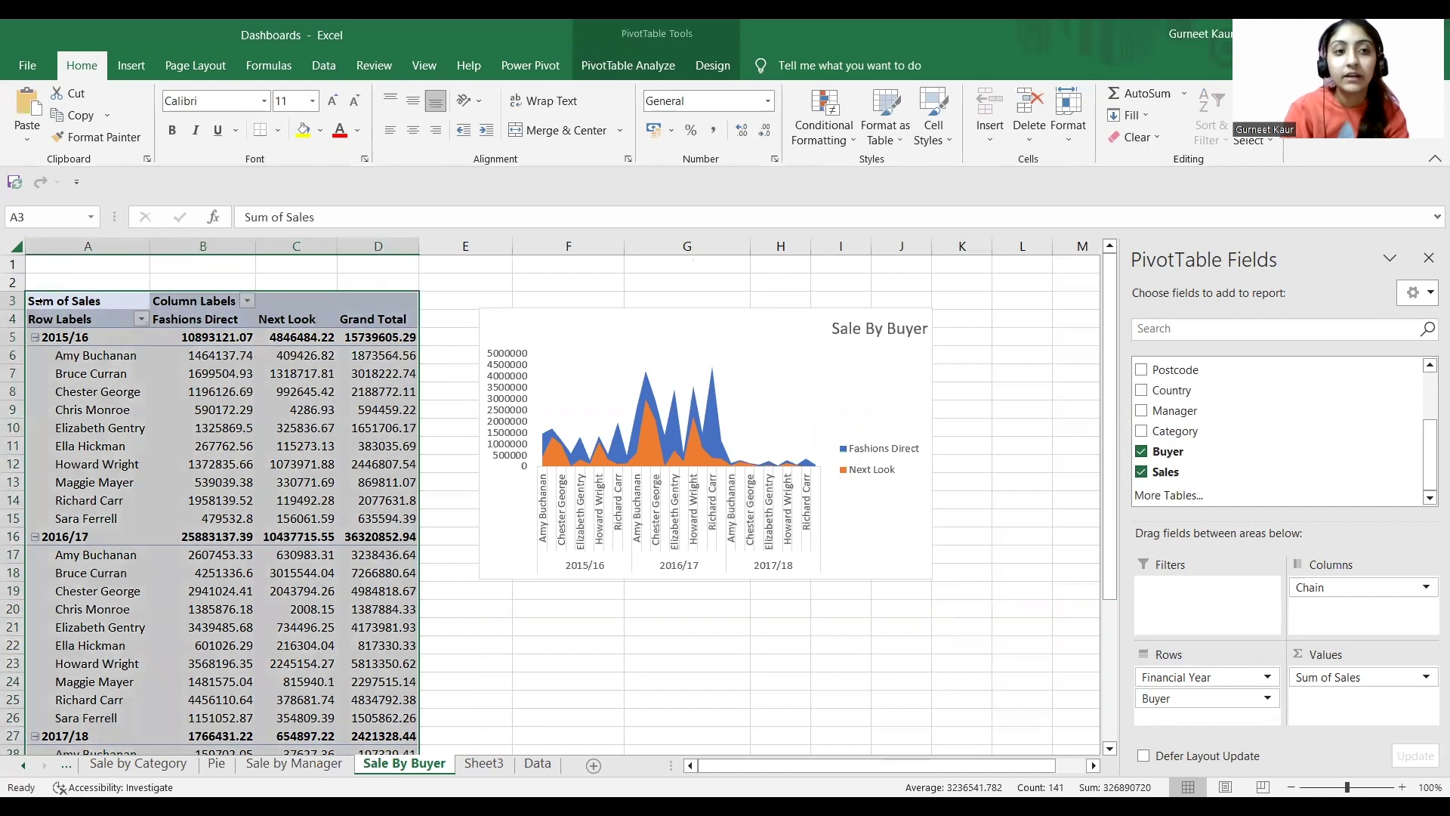
click(607, 67)
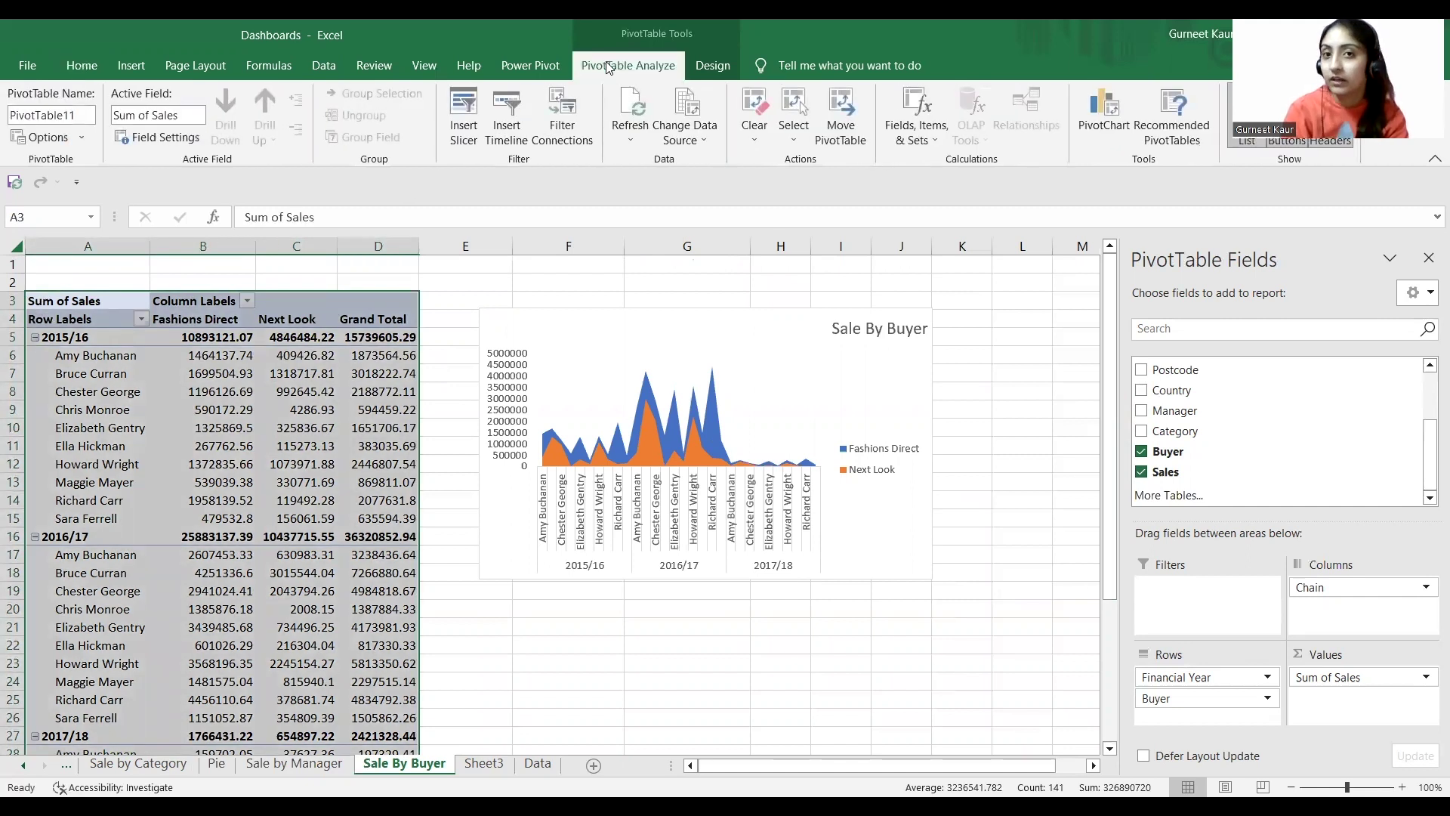
Preview the Area, Line, Column, Pie and Bar PivotChart types, then cancel without inserting.
click(1100, 125)
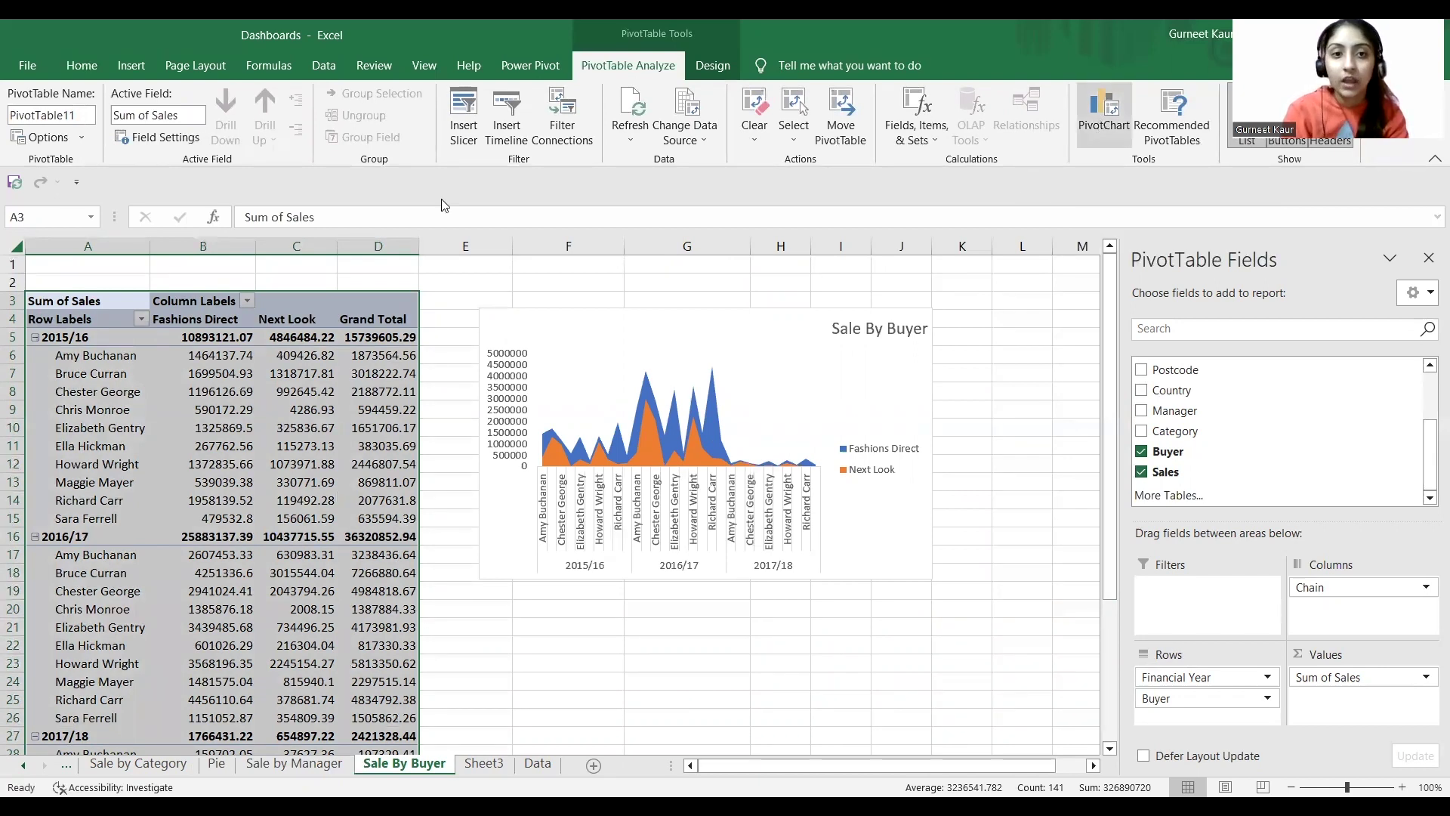
click(475, 330)
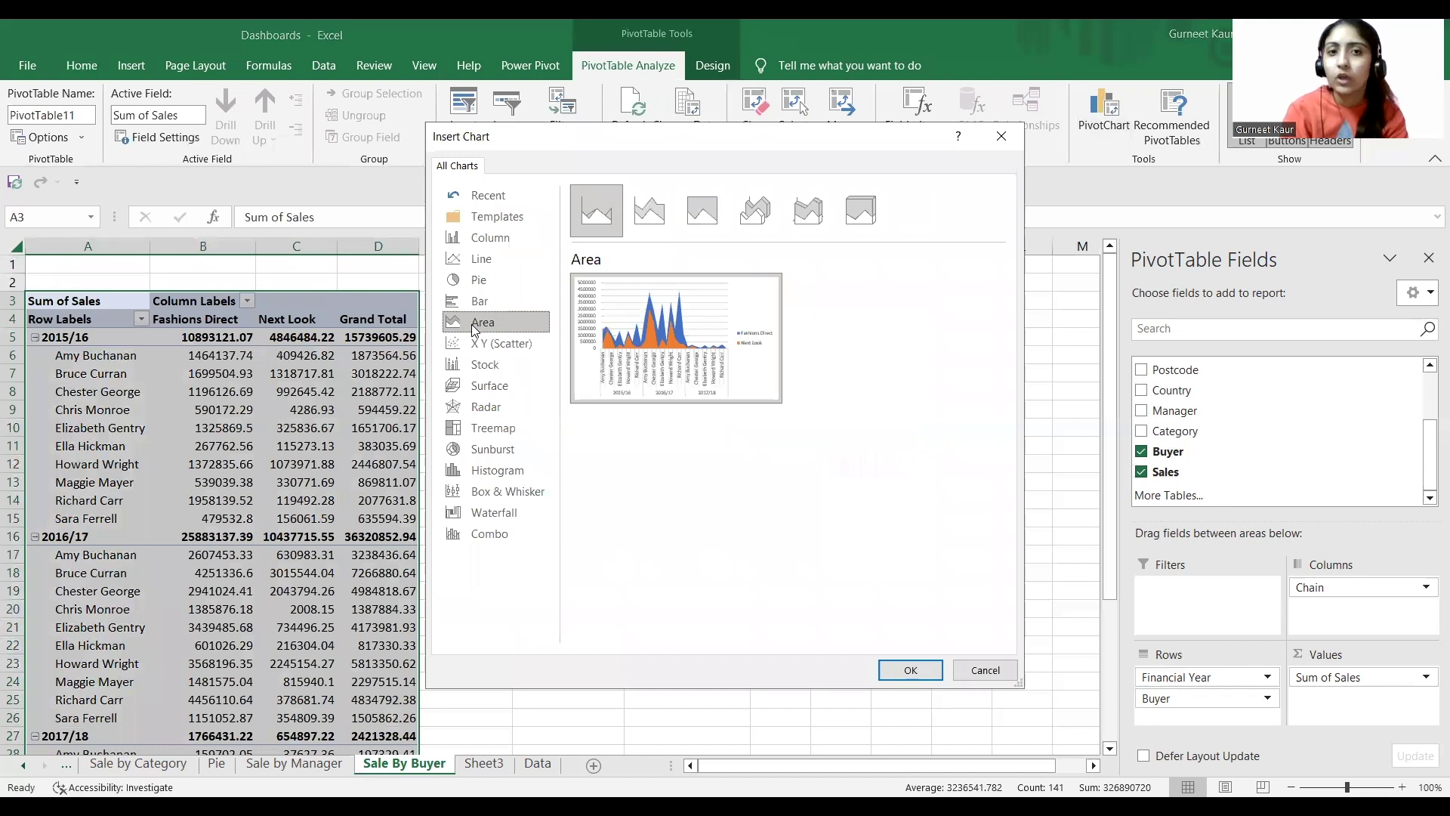
click(483, 258)
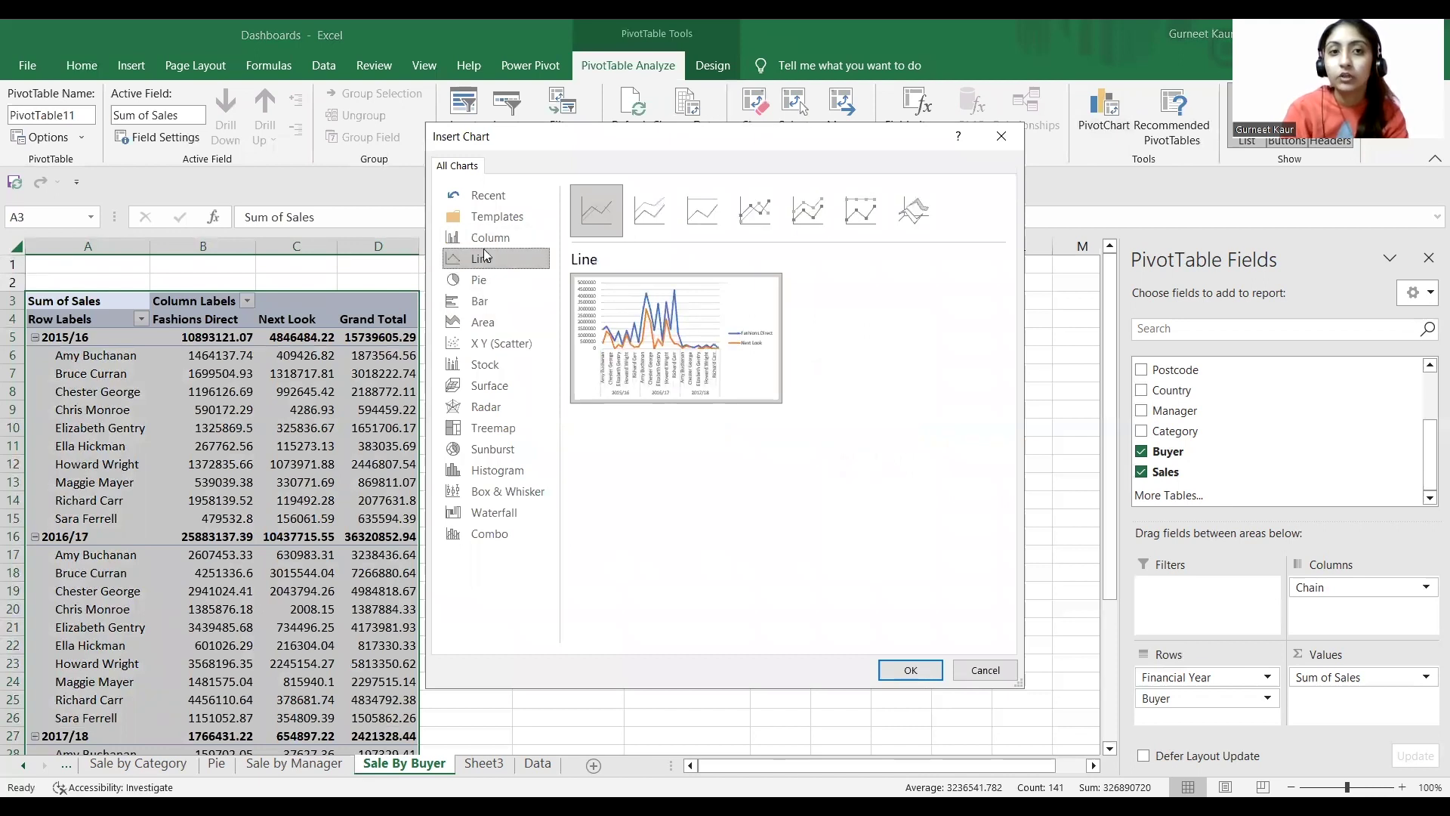
click(487, 237)
click(485, 258)
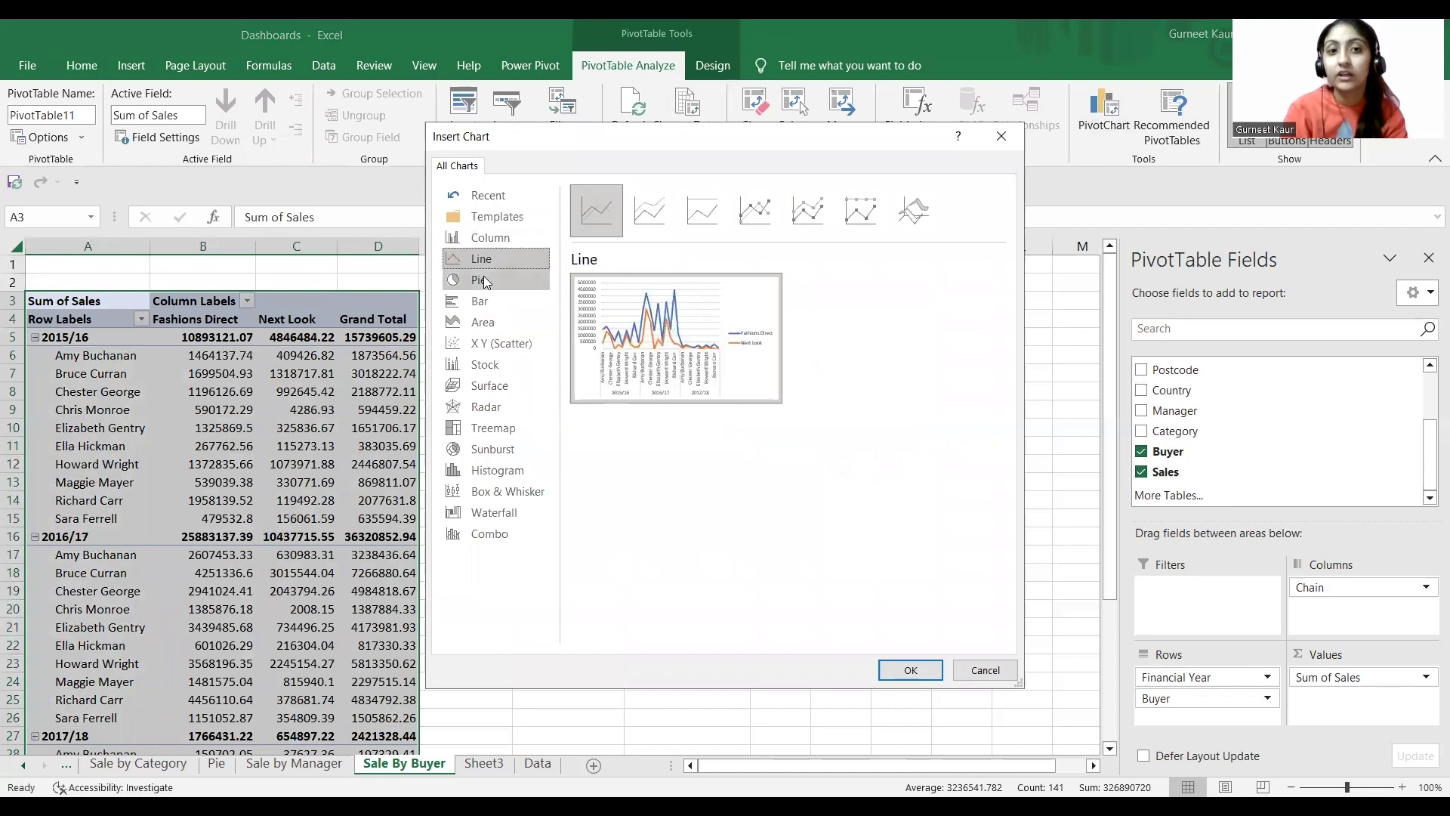
click(484, 281)
click(487, 301)
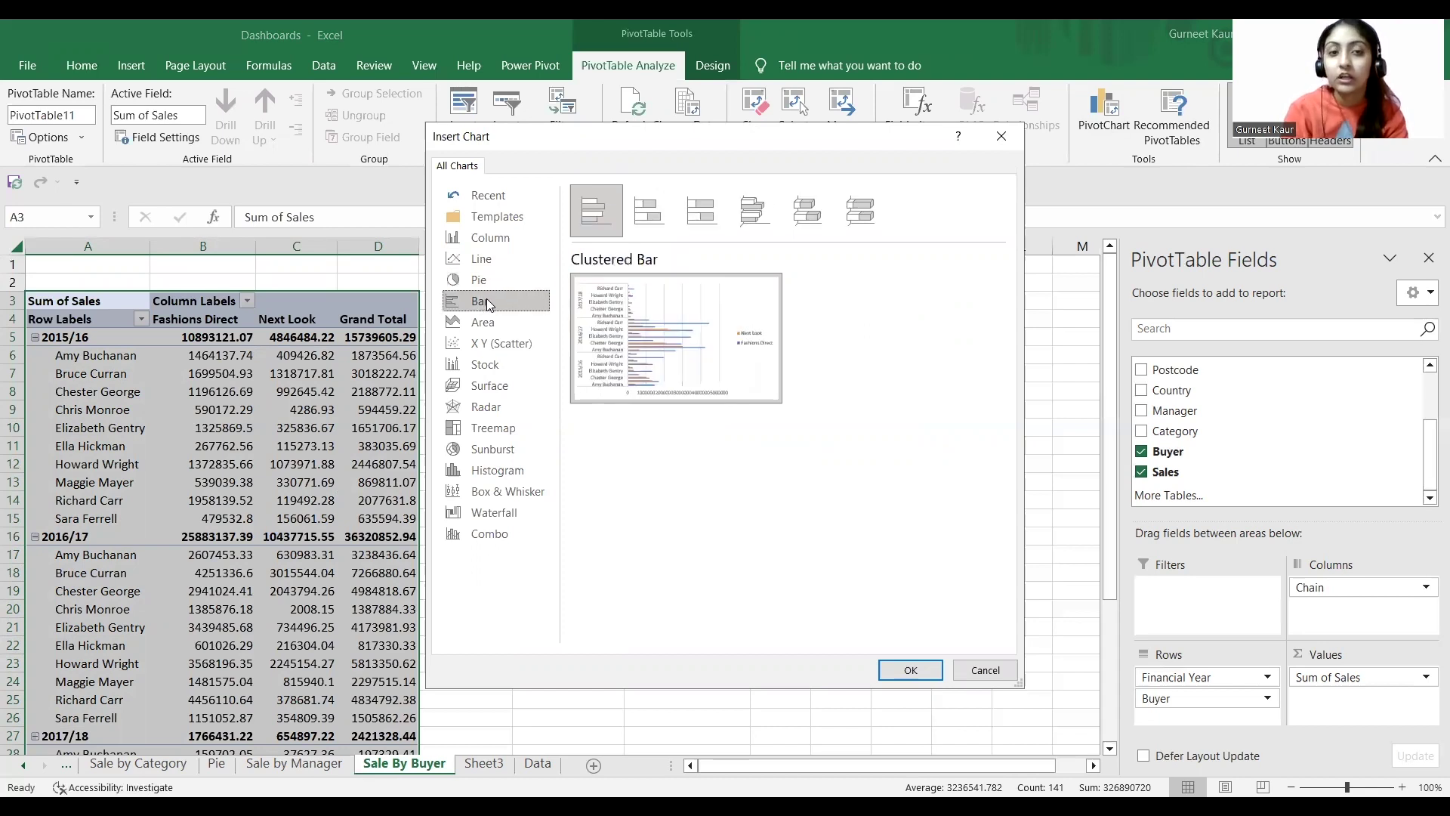
click(503, 331)
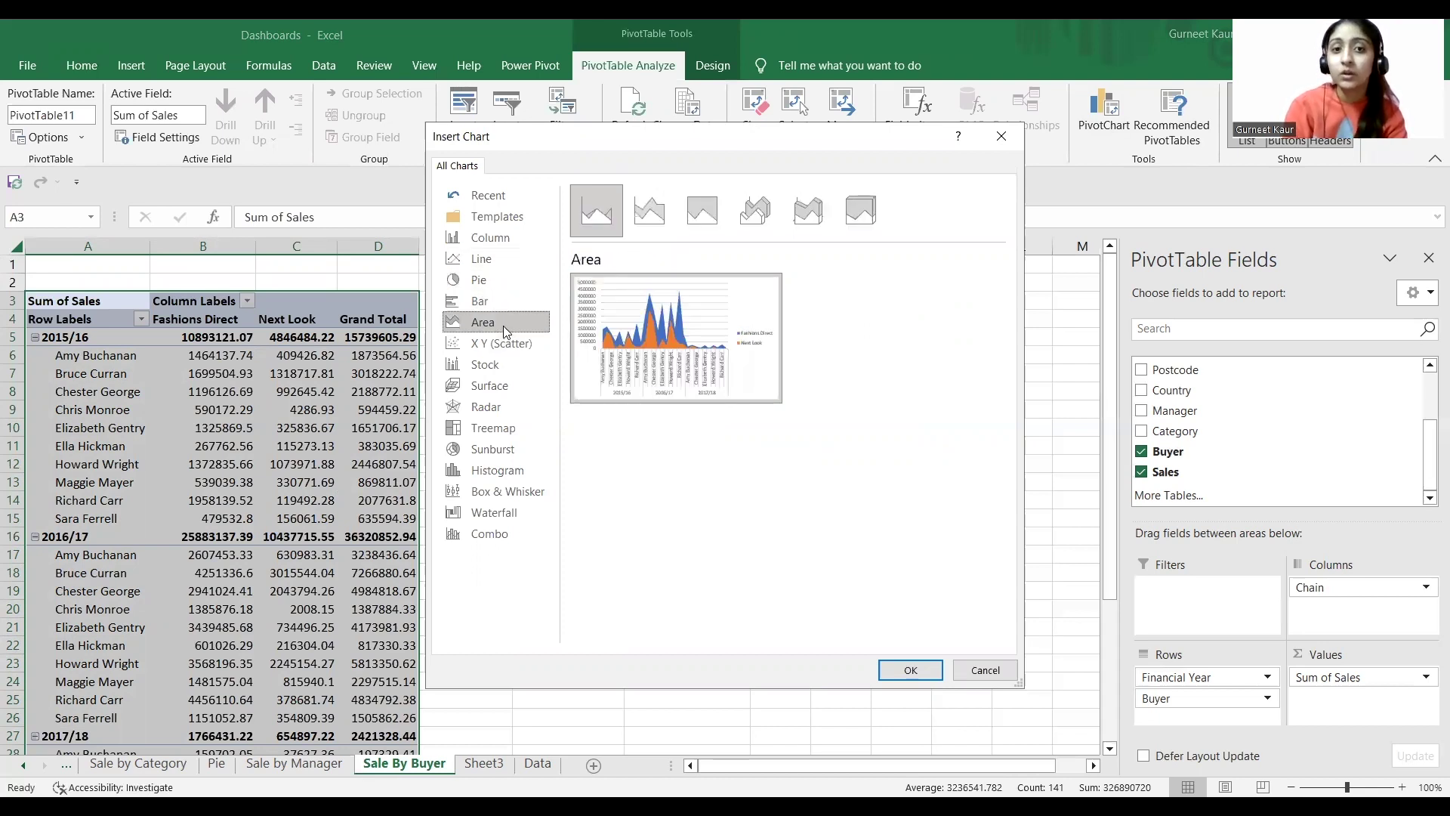
mouse_move(671, 332)
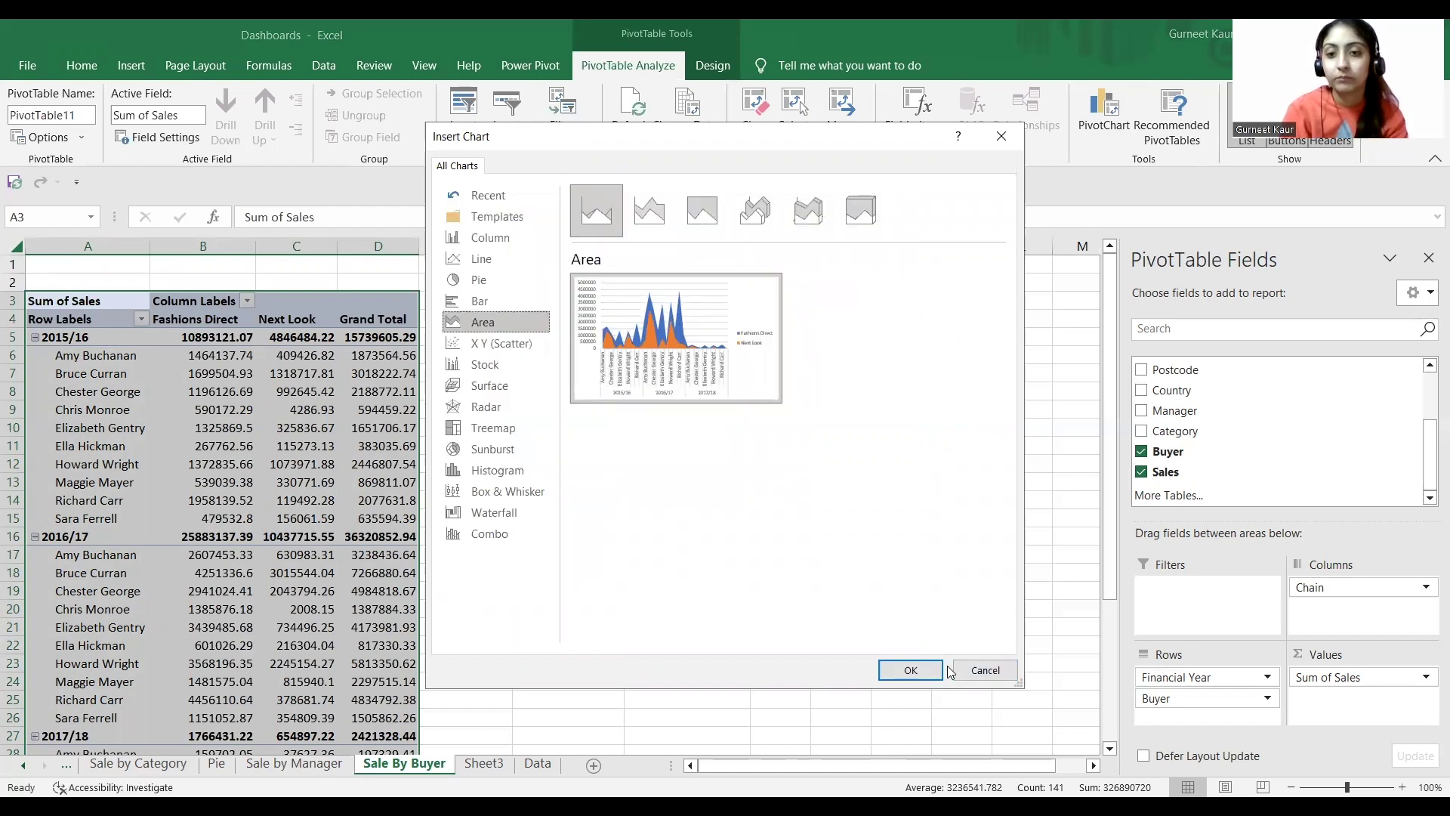
click(974, 674)
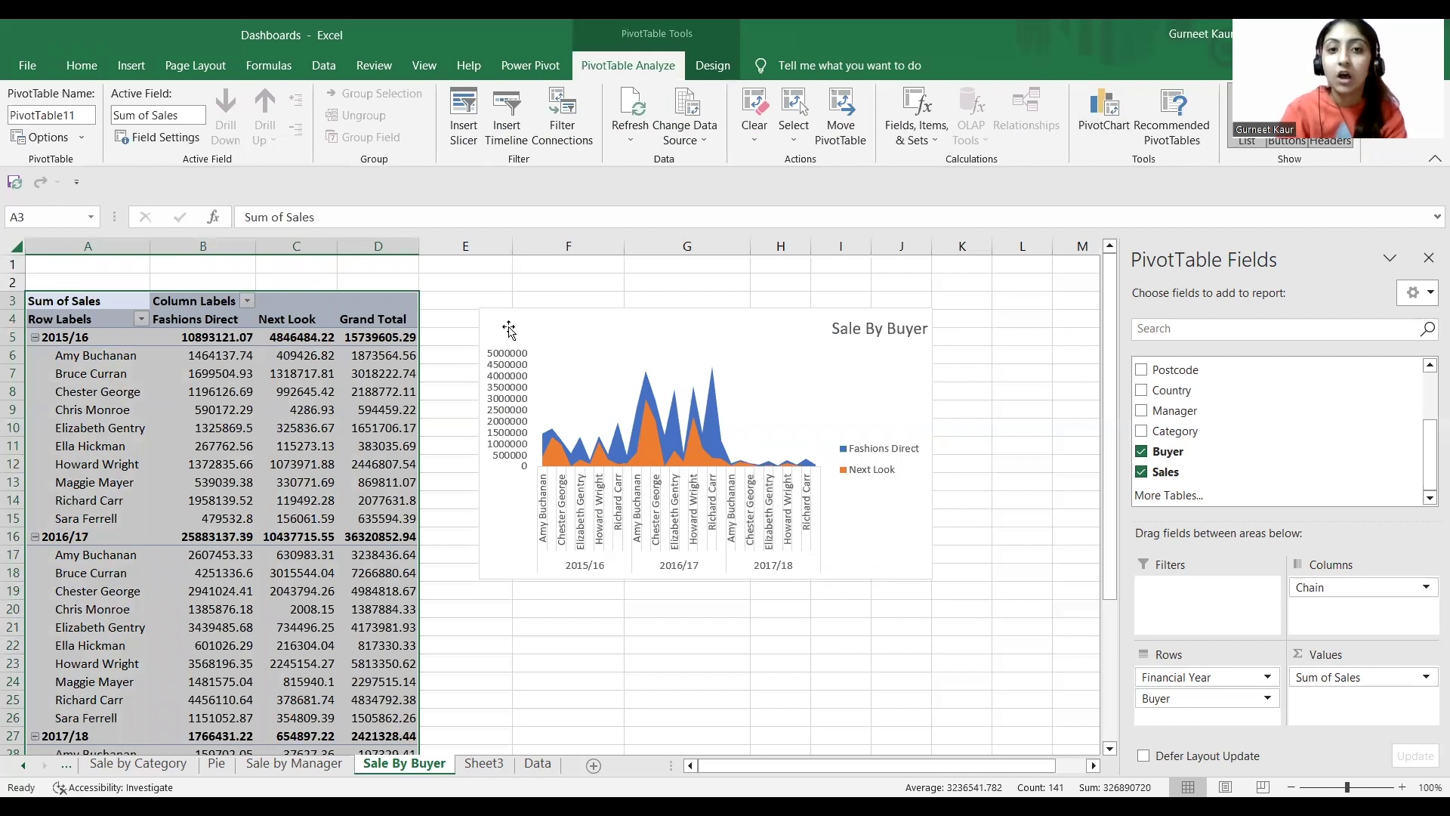
right_click(598, 339)
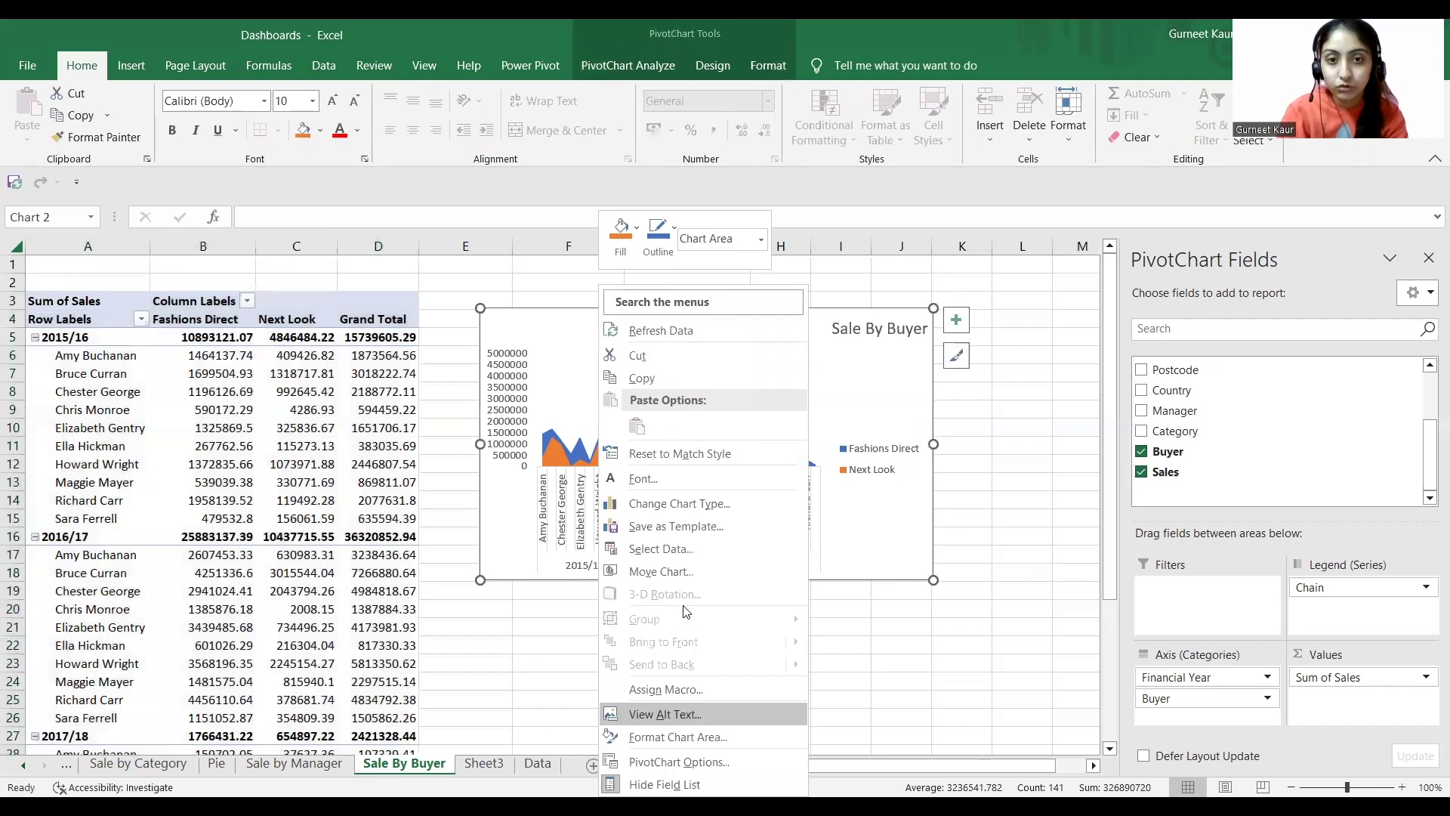
click(526, 308)
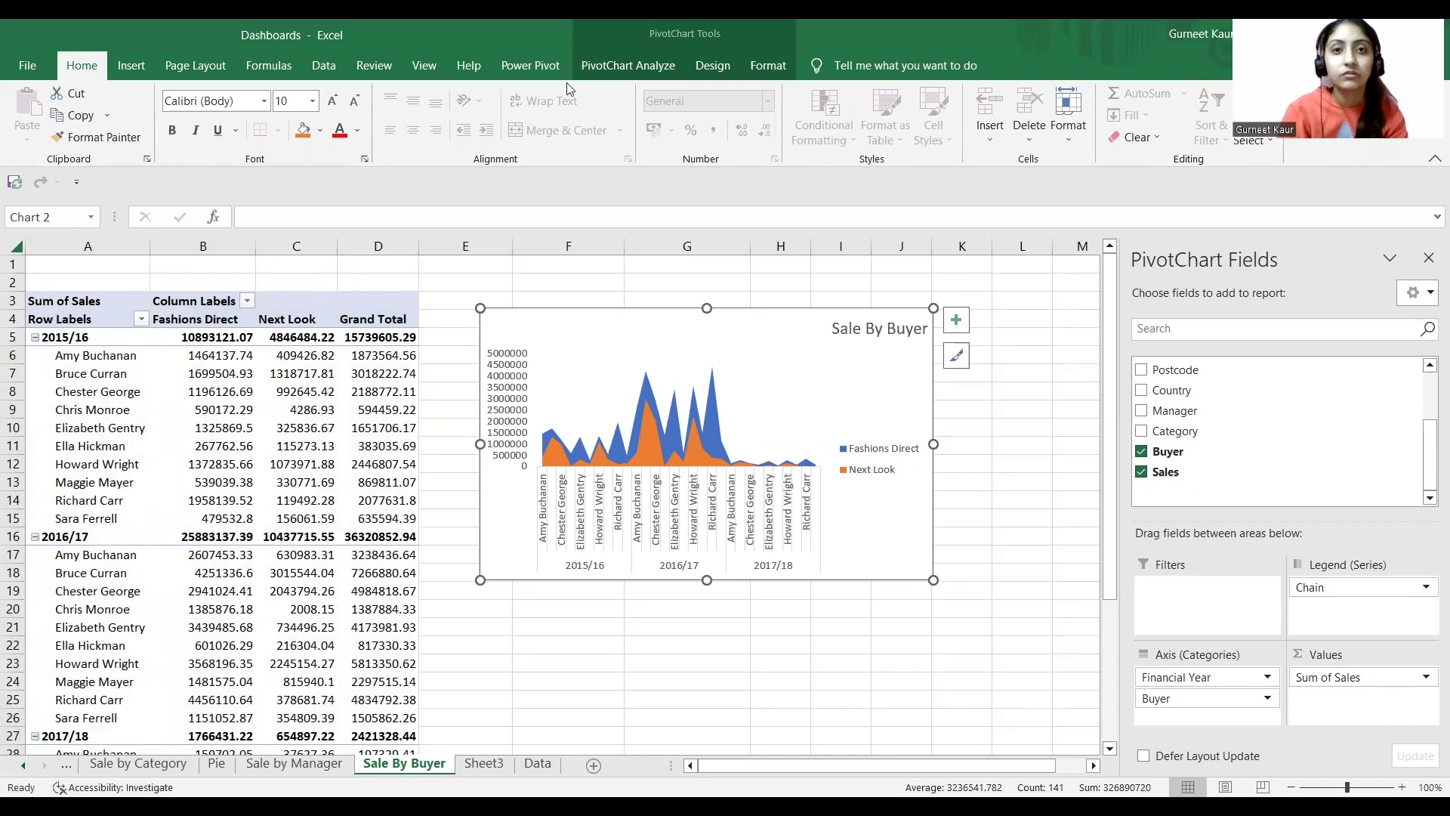
Insert an Area pivot chart from the Sum of Sales pivot table and move it below the first chart.
click(646, 67)
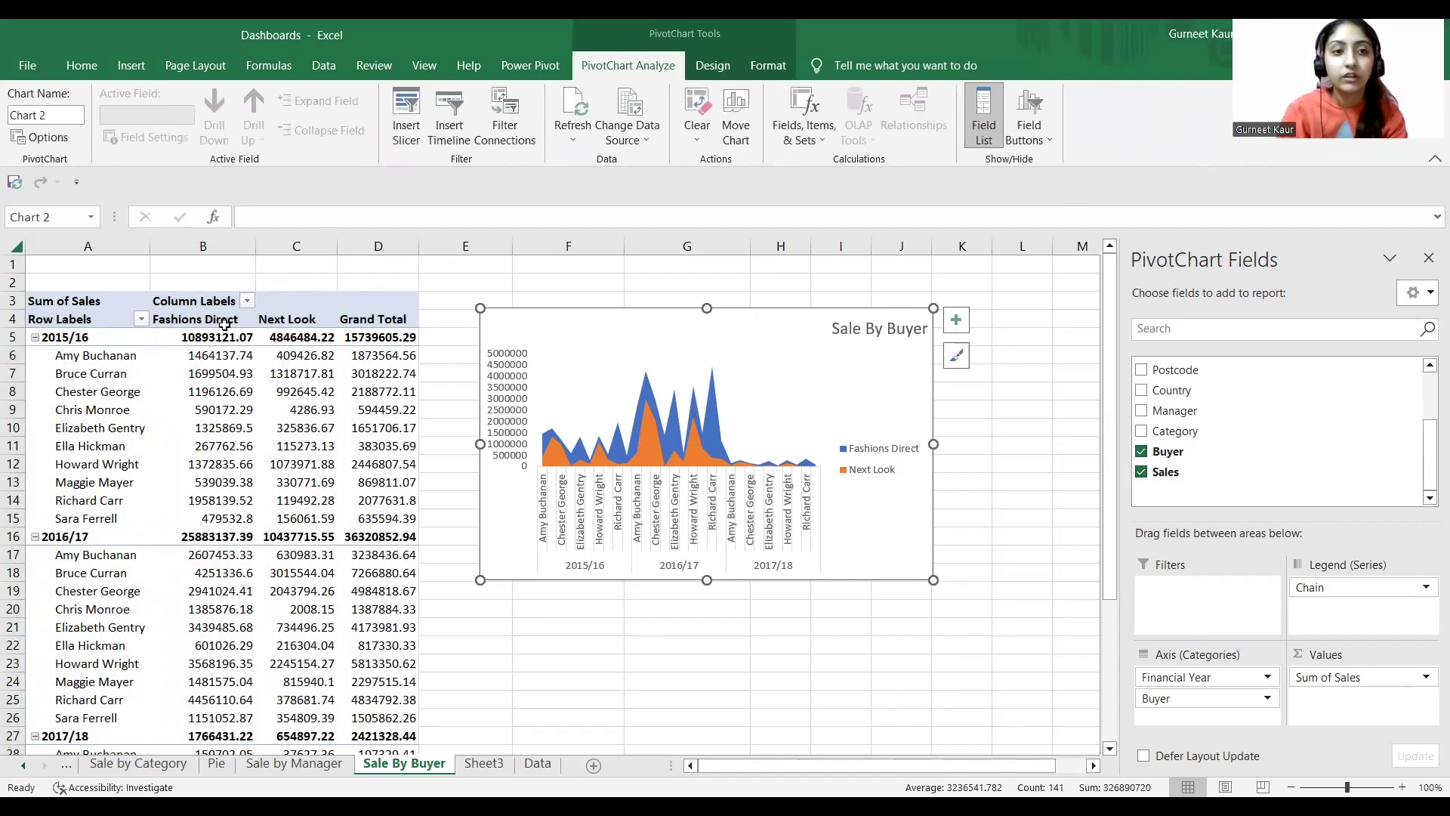
click(124, 302)
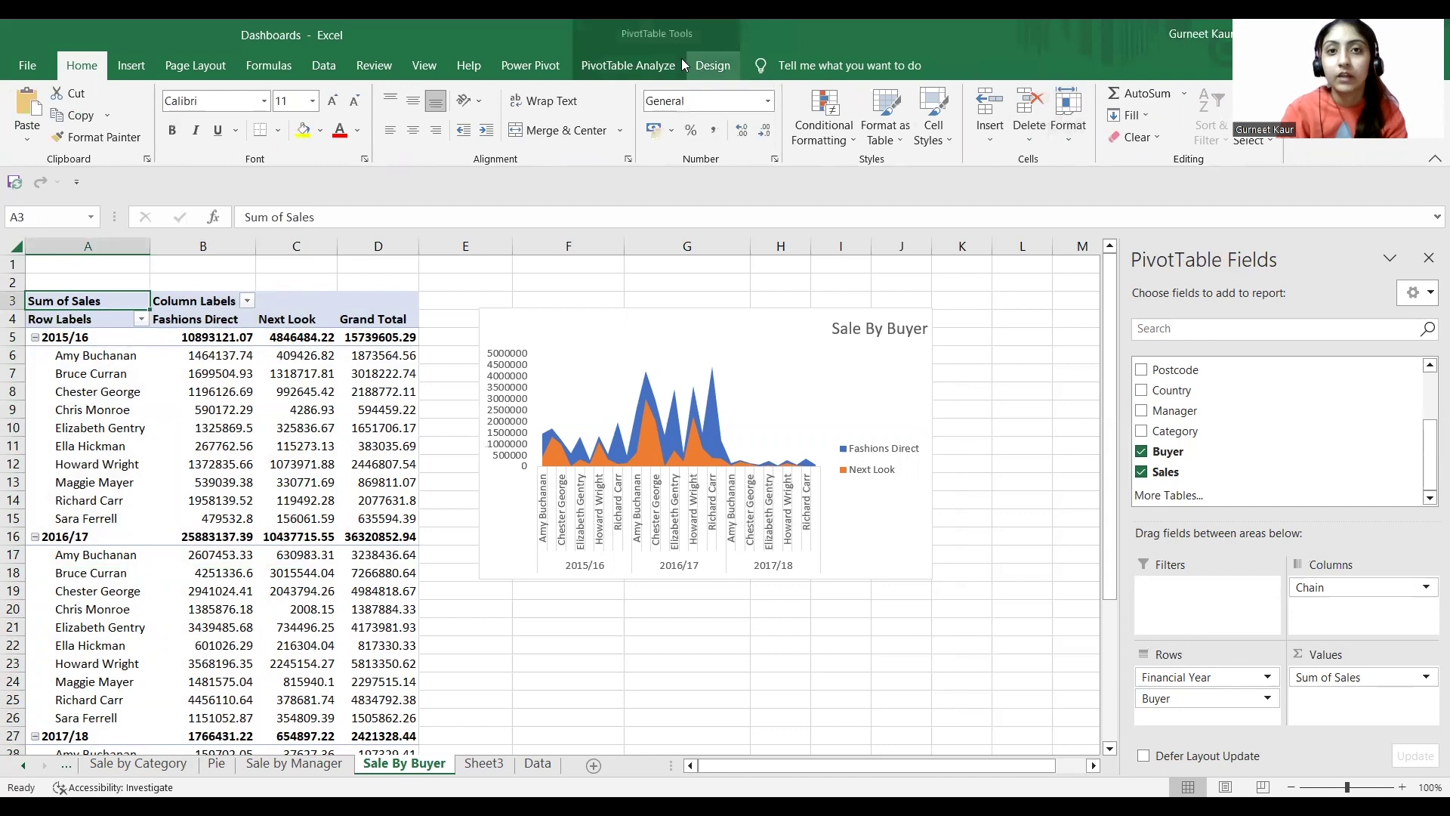
click(635, 65)
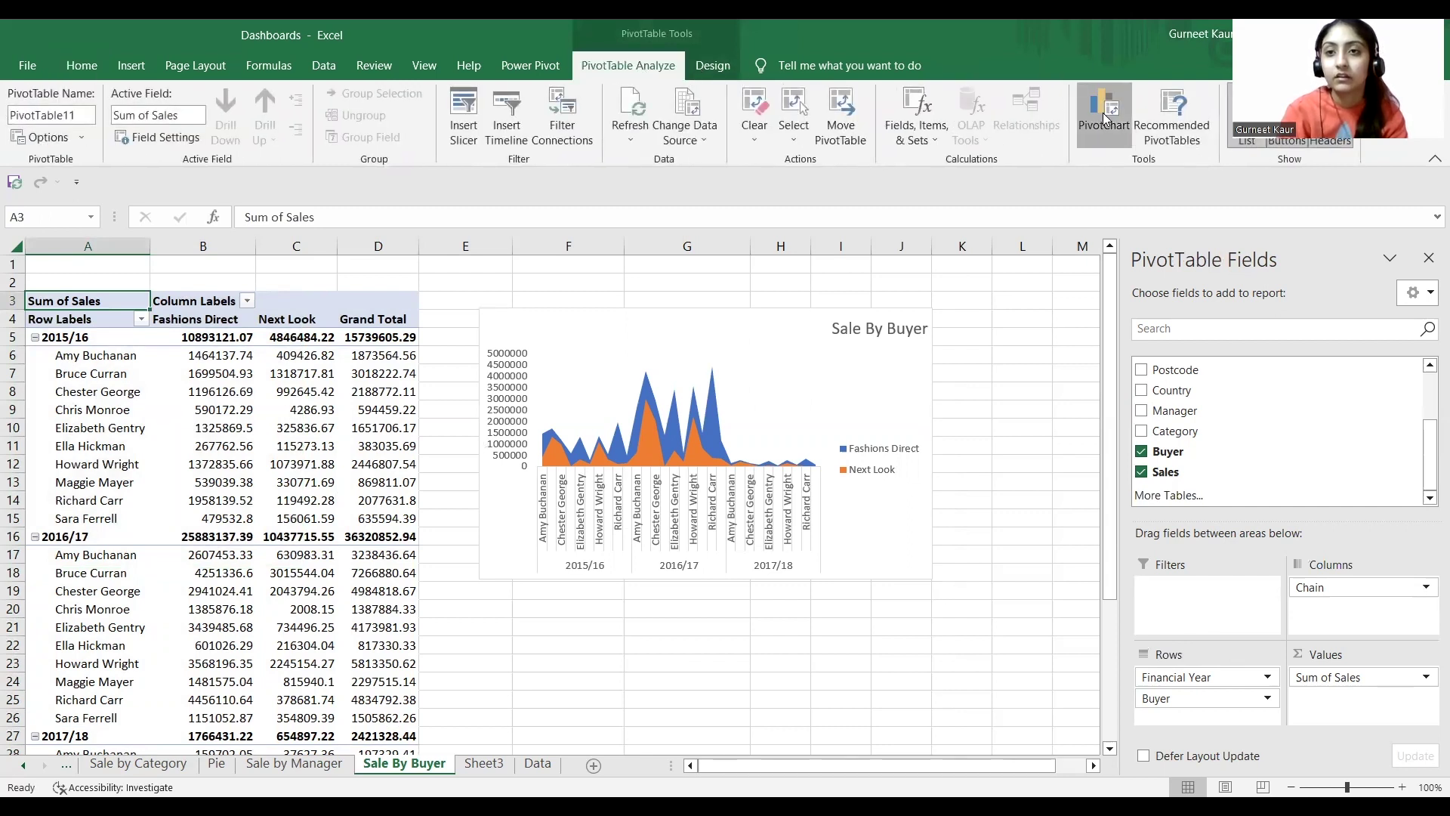
click(1104, 117)
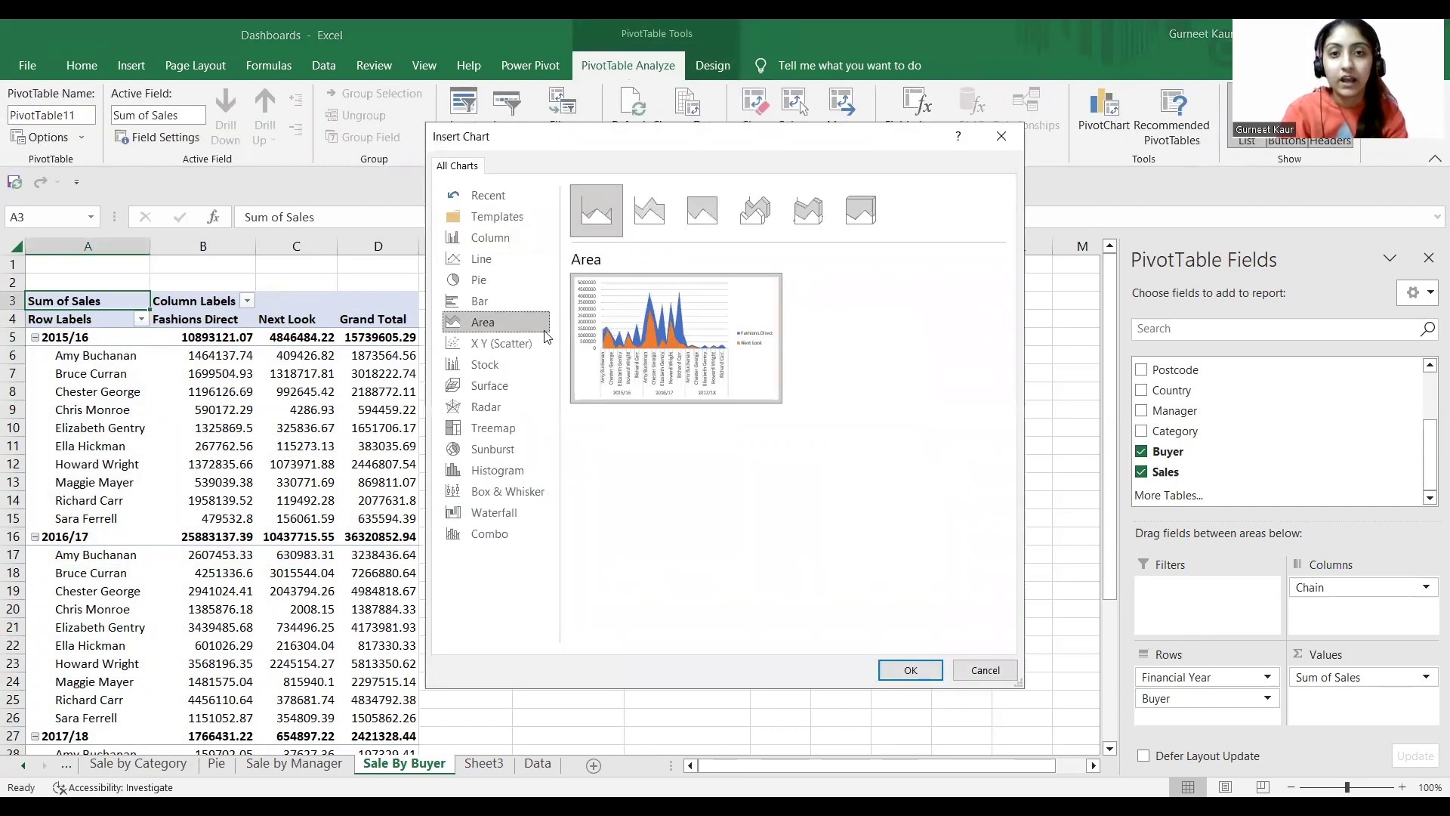
click(914, 671)
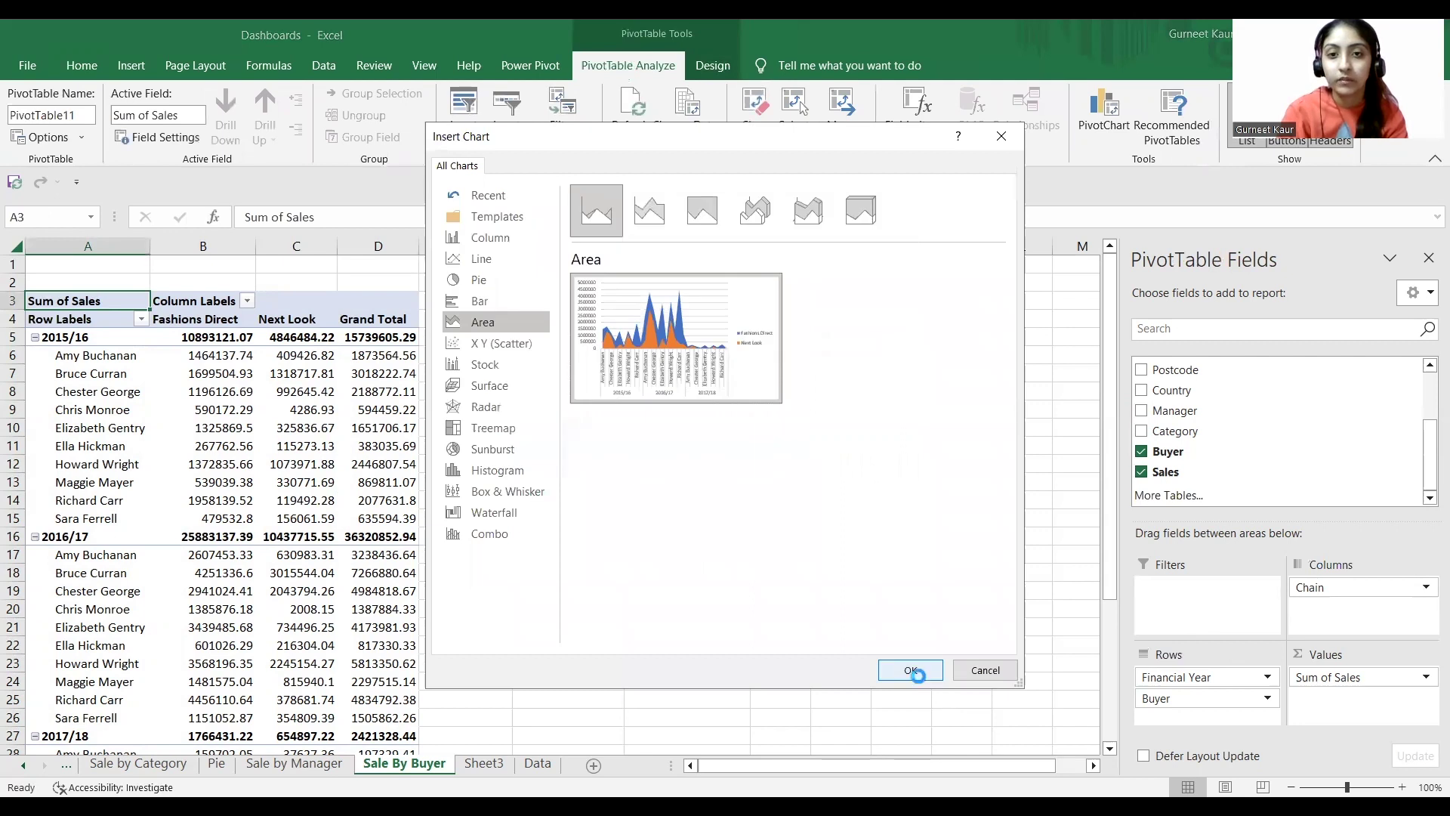
drag(679, 395, 885, 528)
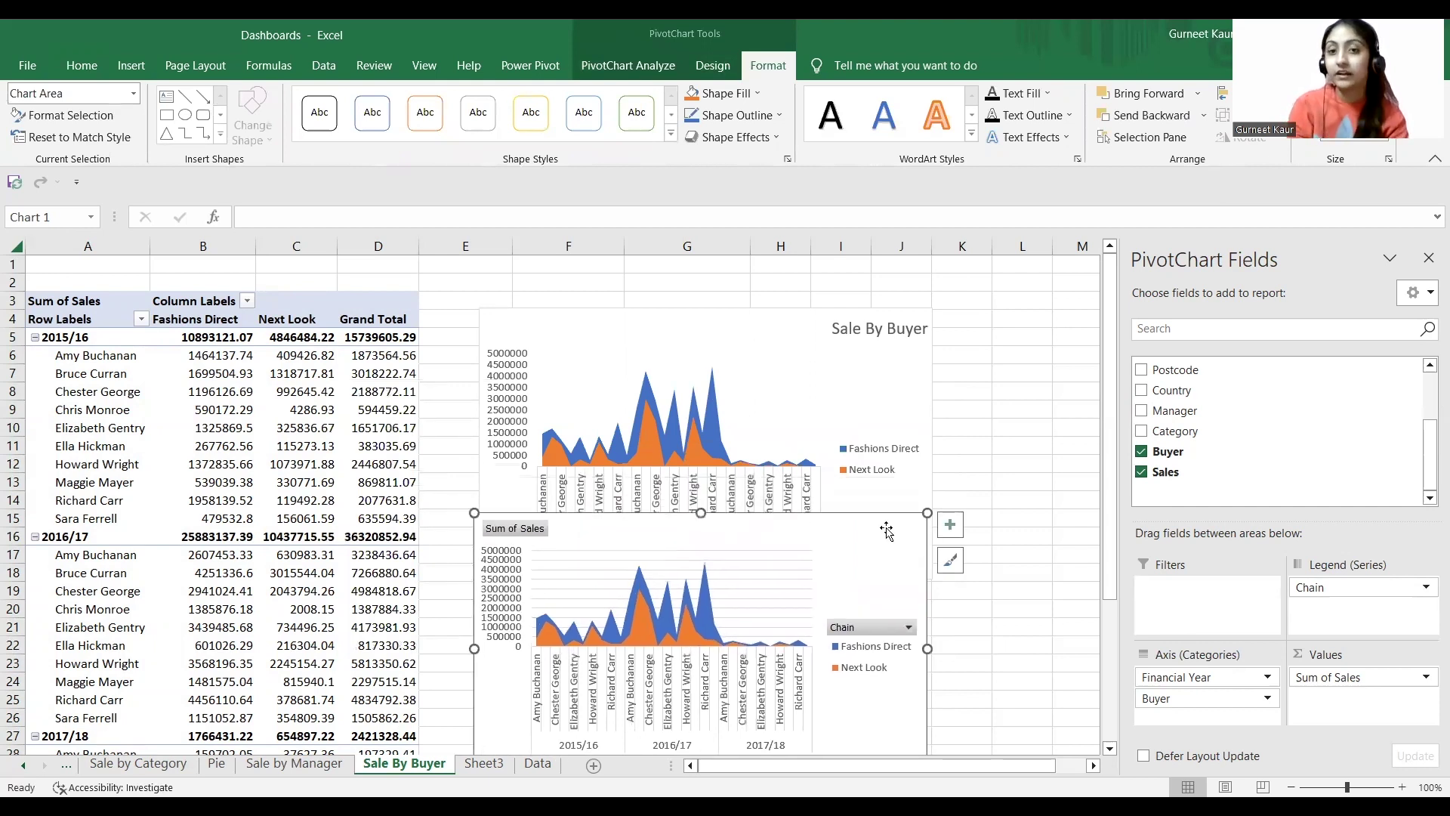
Shift both charts higher, stacking the new chart directly under Sale By Buyer.
double_click(838, 359)
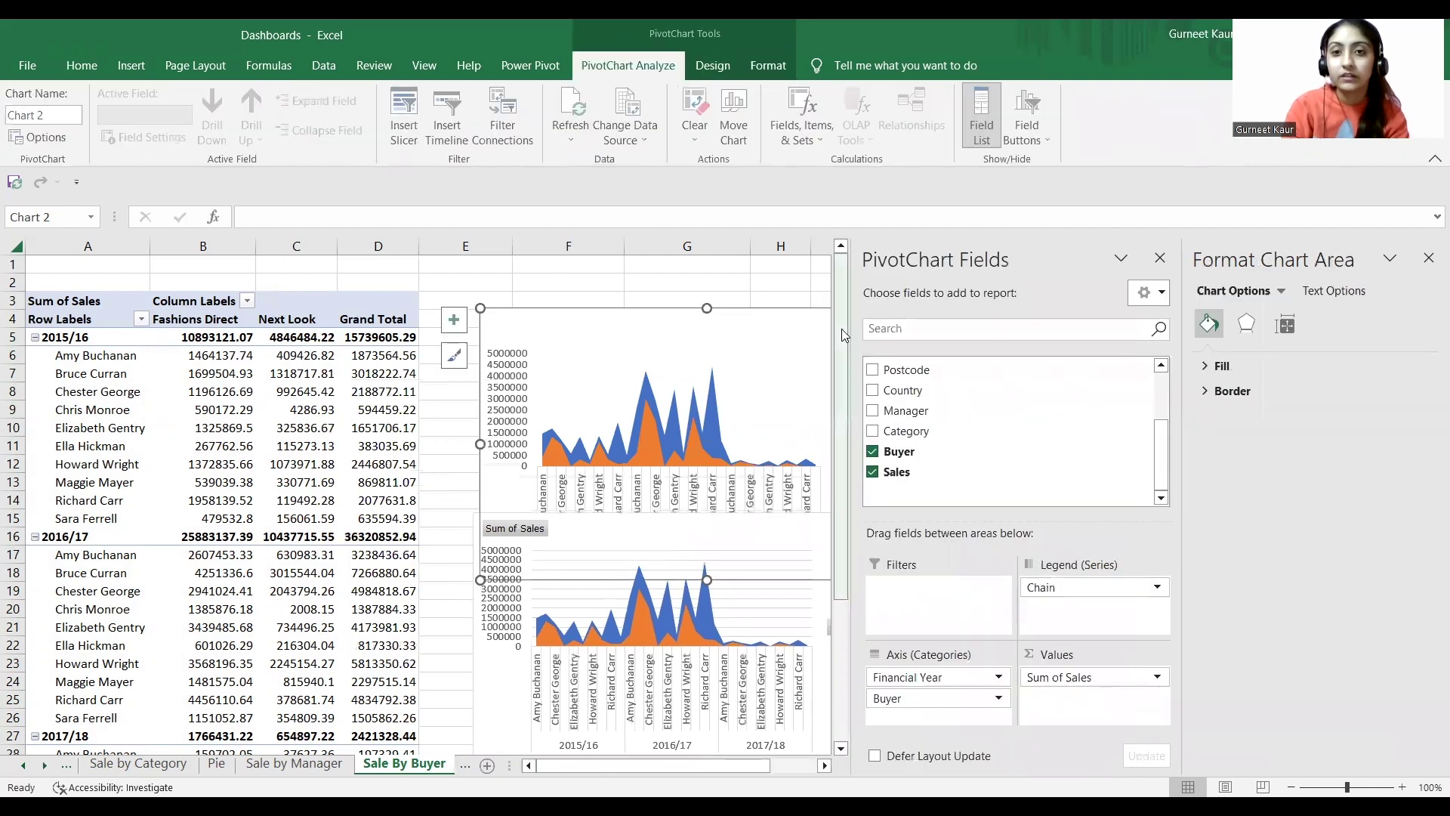
click(1428, 257)
drag(825, 332, 827, 301)
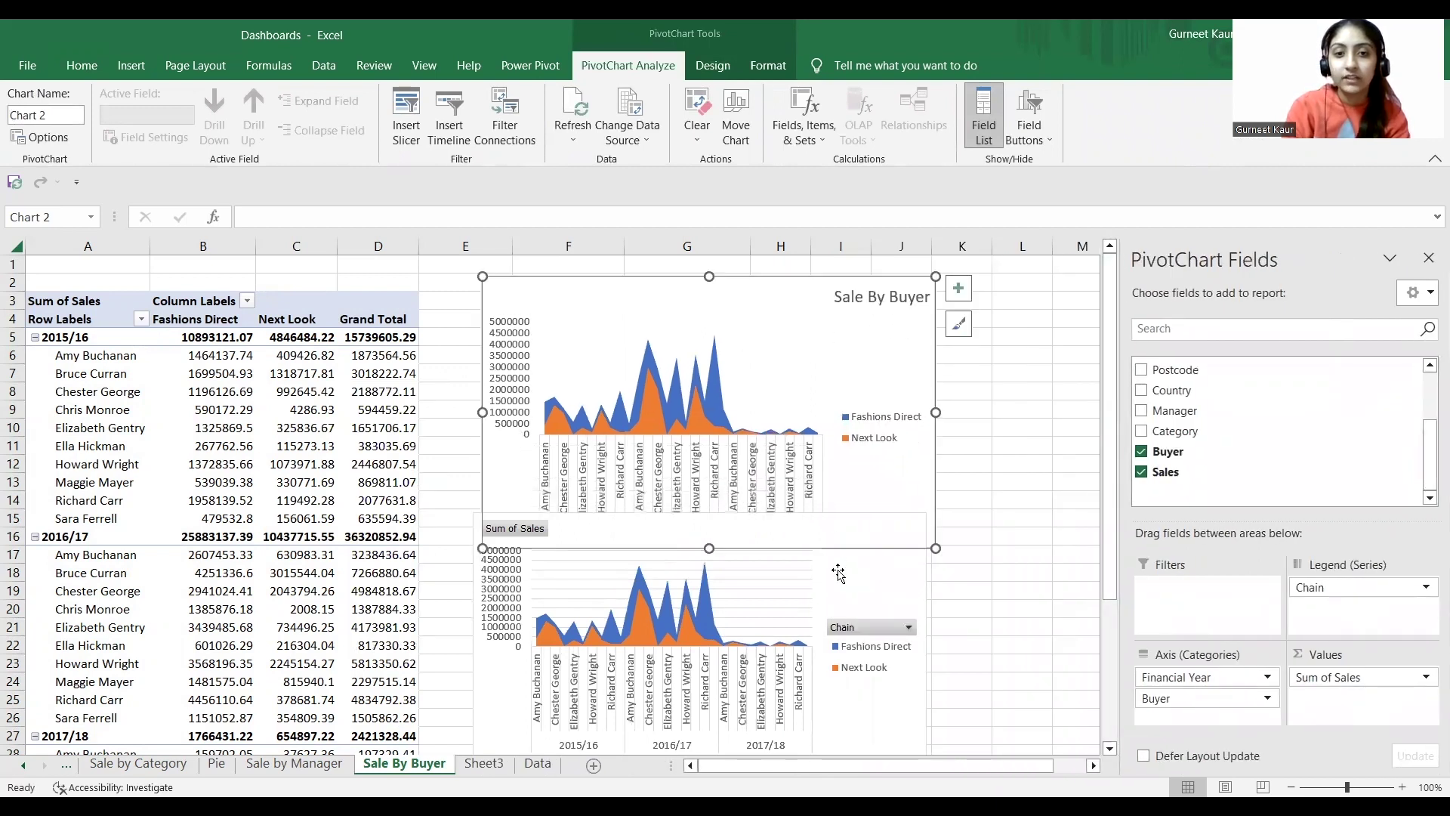
drag(838, 572, 840, 514)
Hide the new chart's field buttons, delete its gridlines, and cut it from the sheet.
click(538, 471)
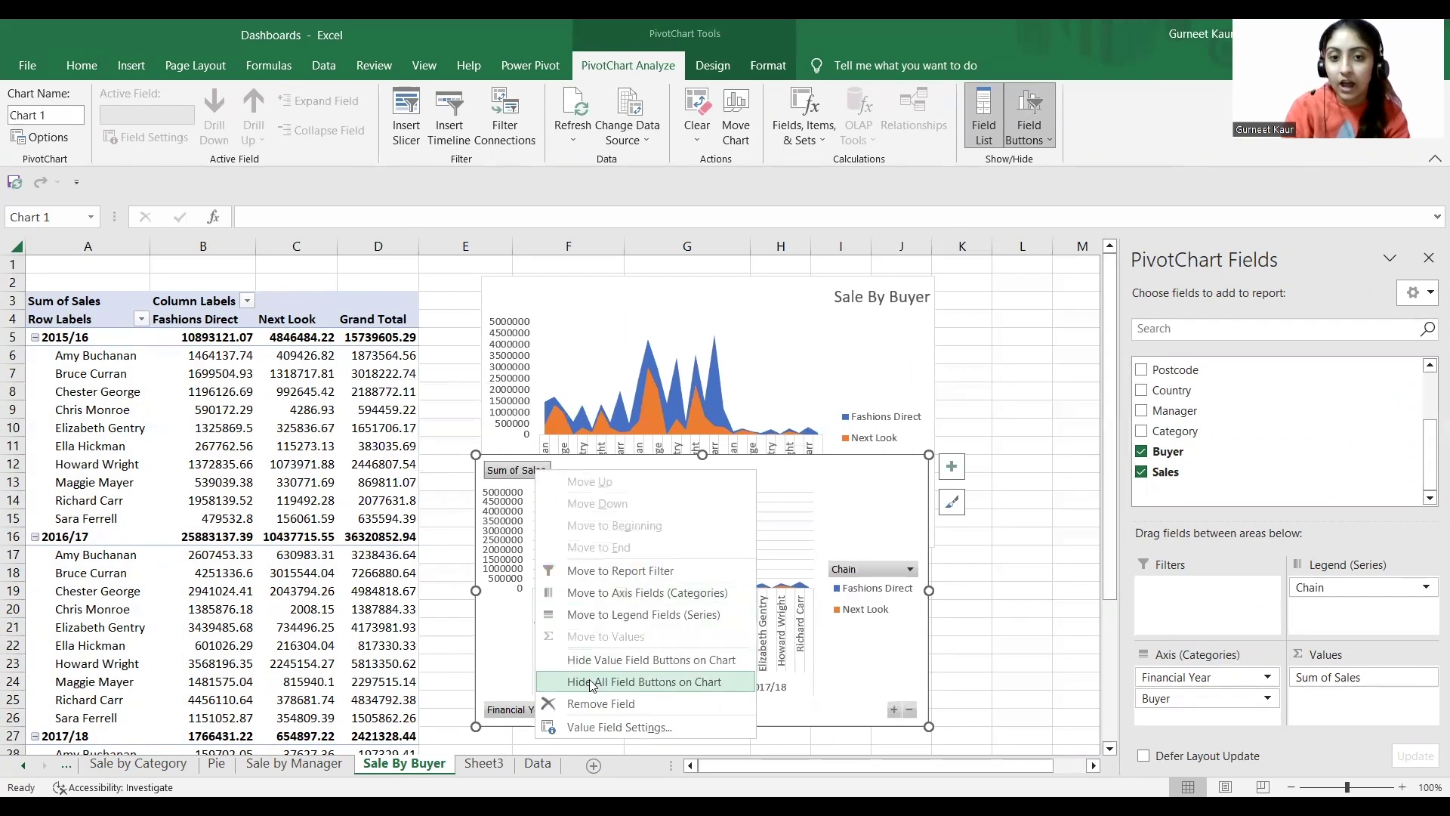
click(591, 681)
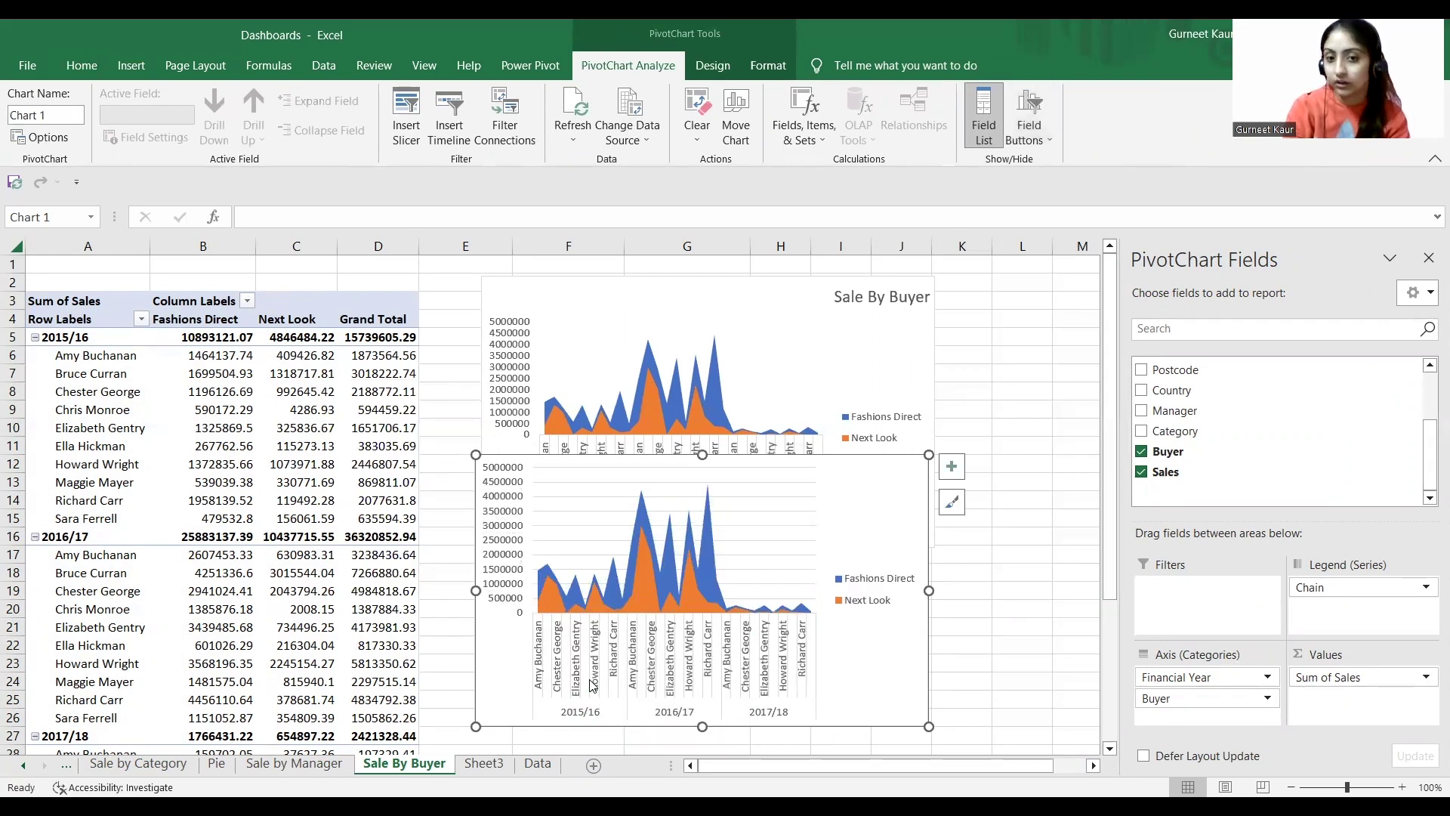
click(807, 496)
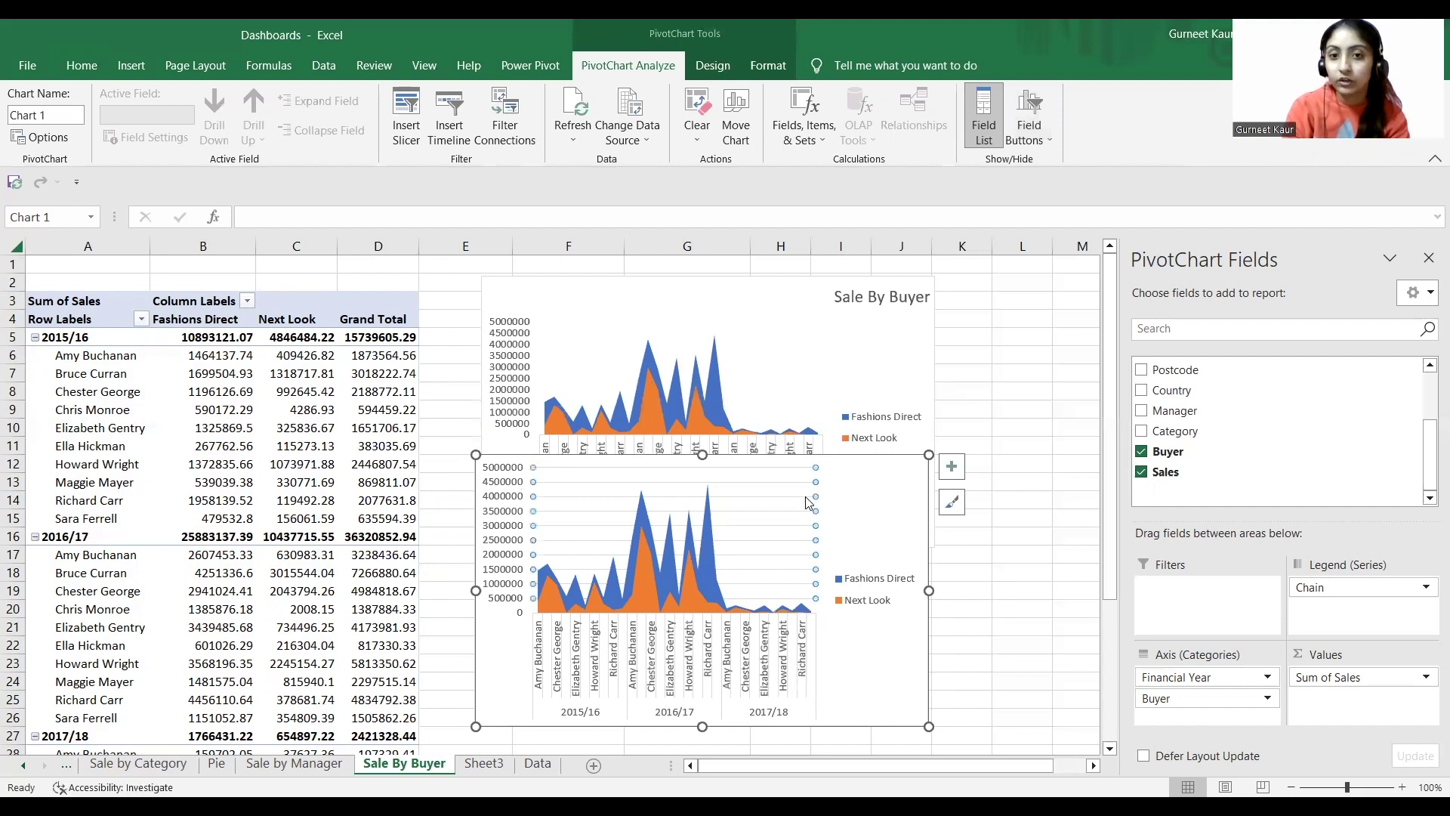
right_click(807, 502)
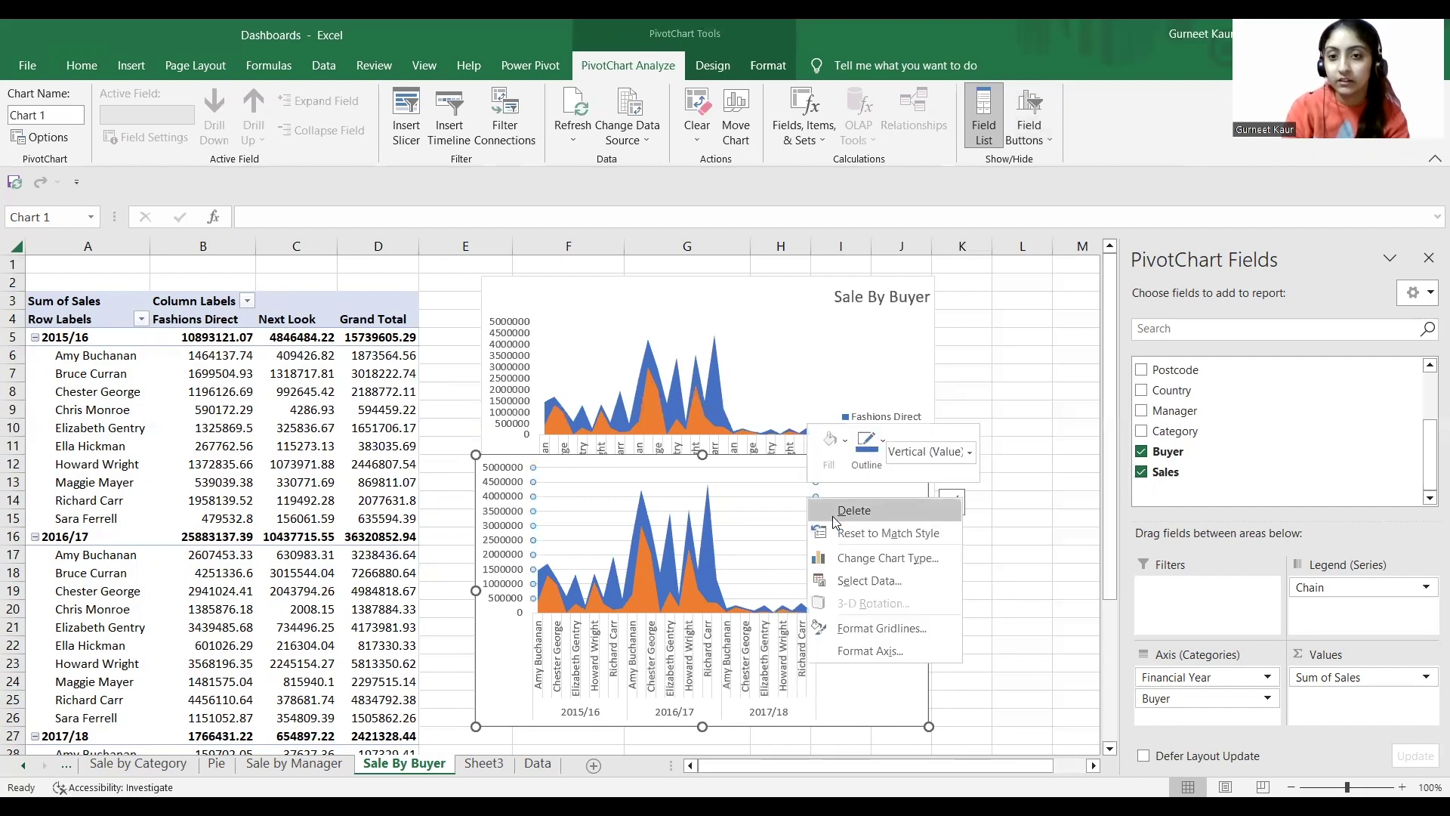
click(836, 518)
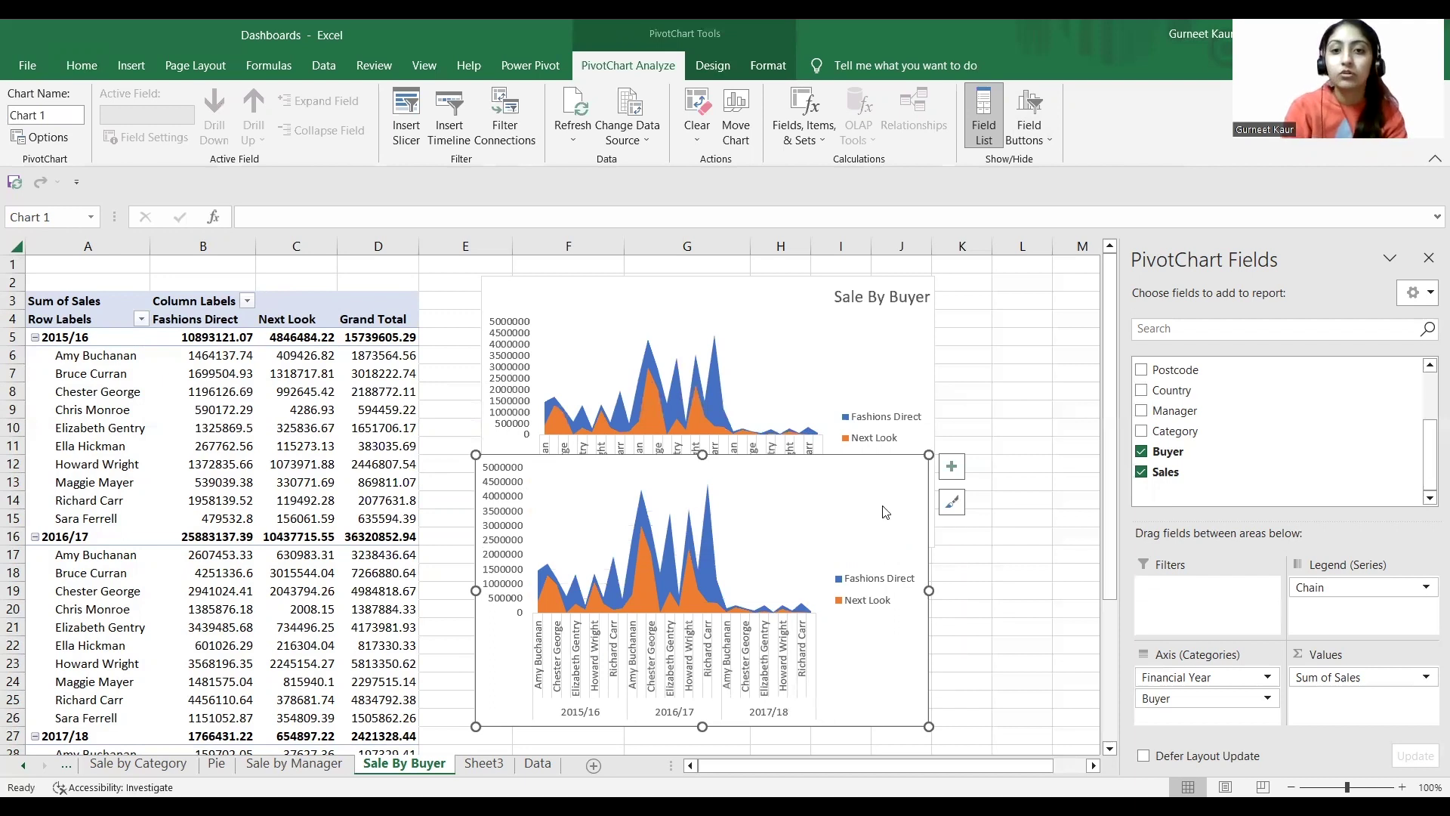
right_click(886, 512)
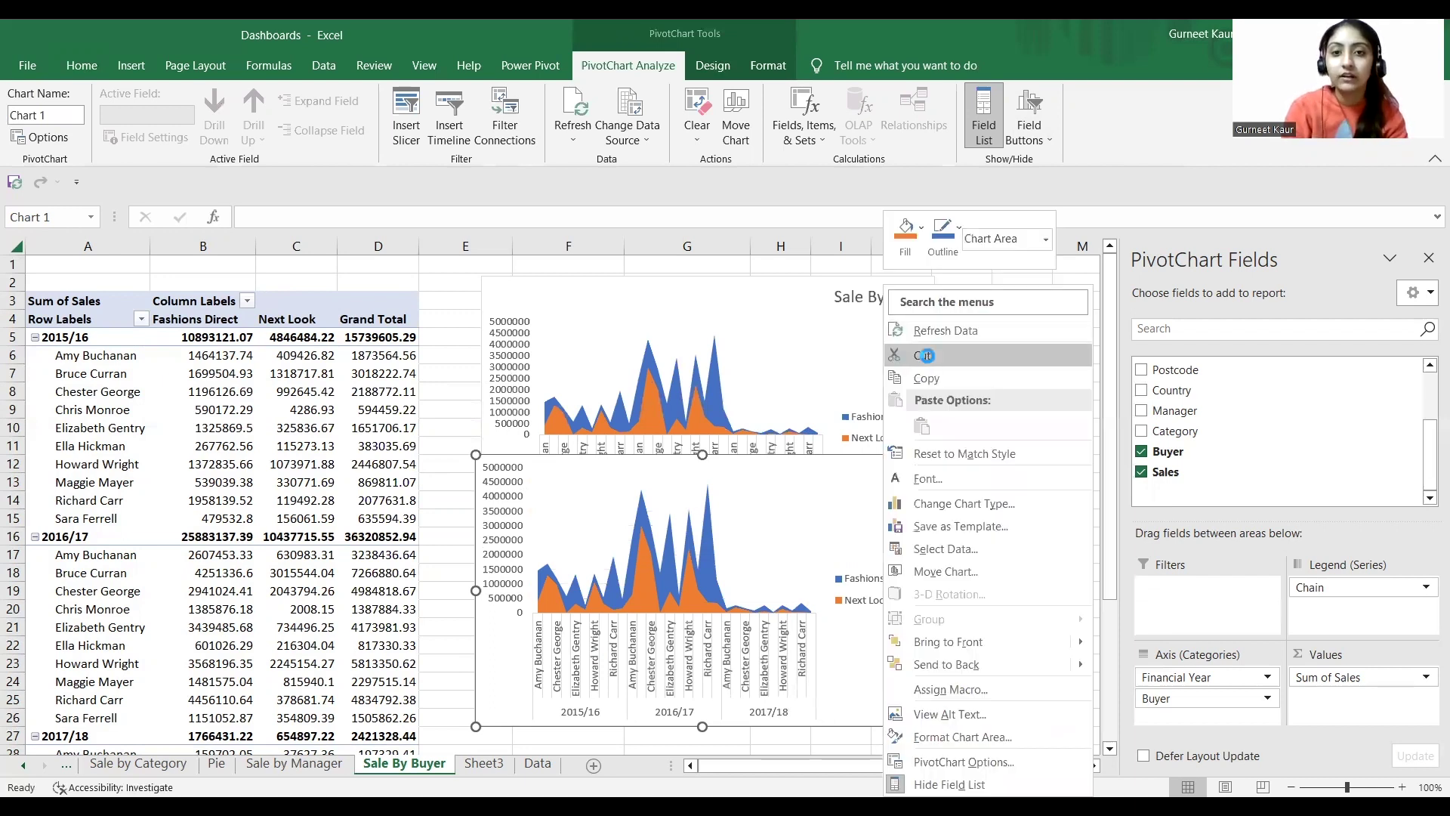
click(924, 355)
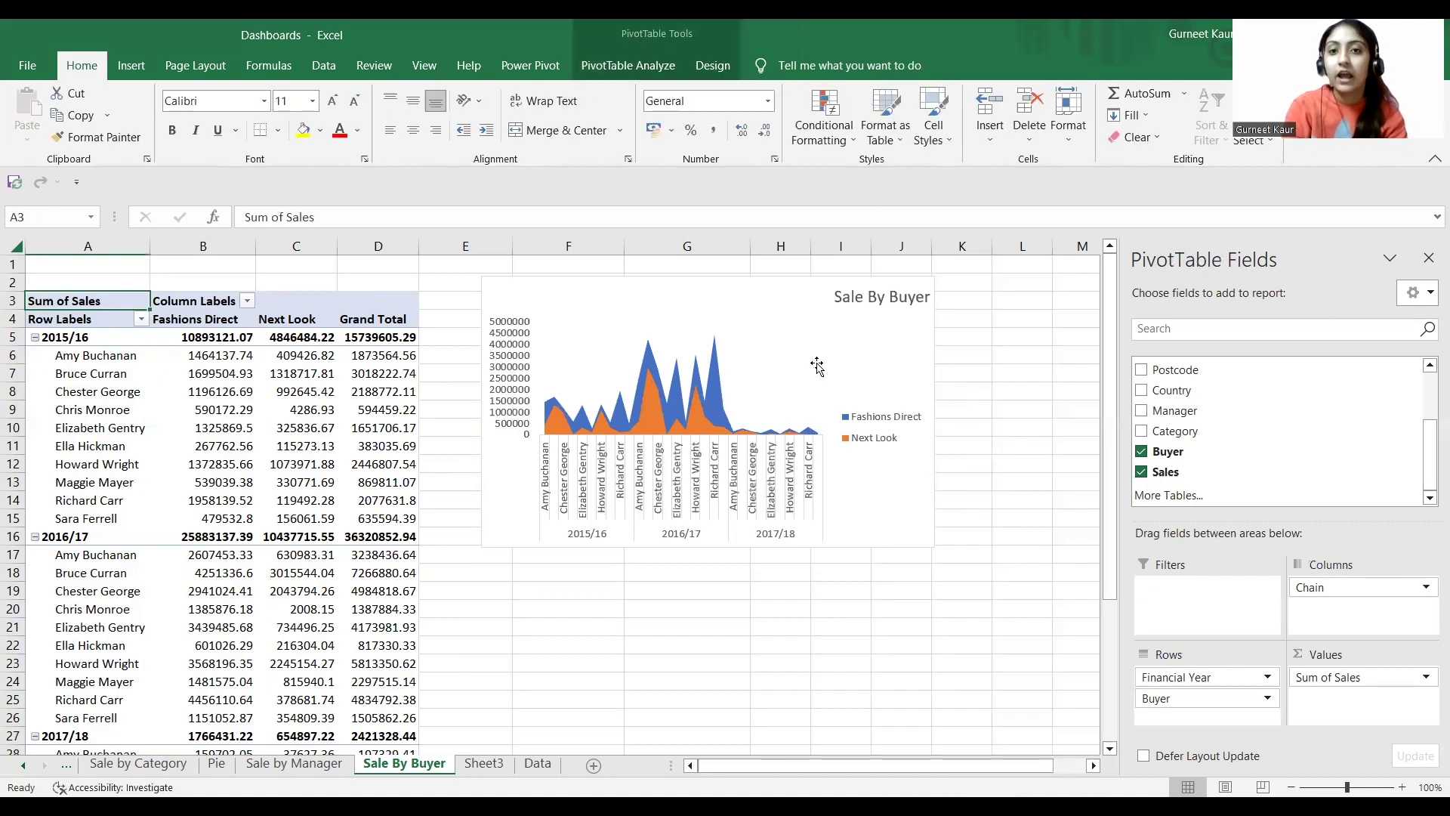
Try chart elements on Sale By Buyer, keeping axes but no axis titles, data labels or data table.
click(865, 302)
click(958, 290)
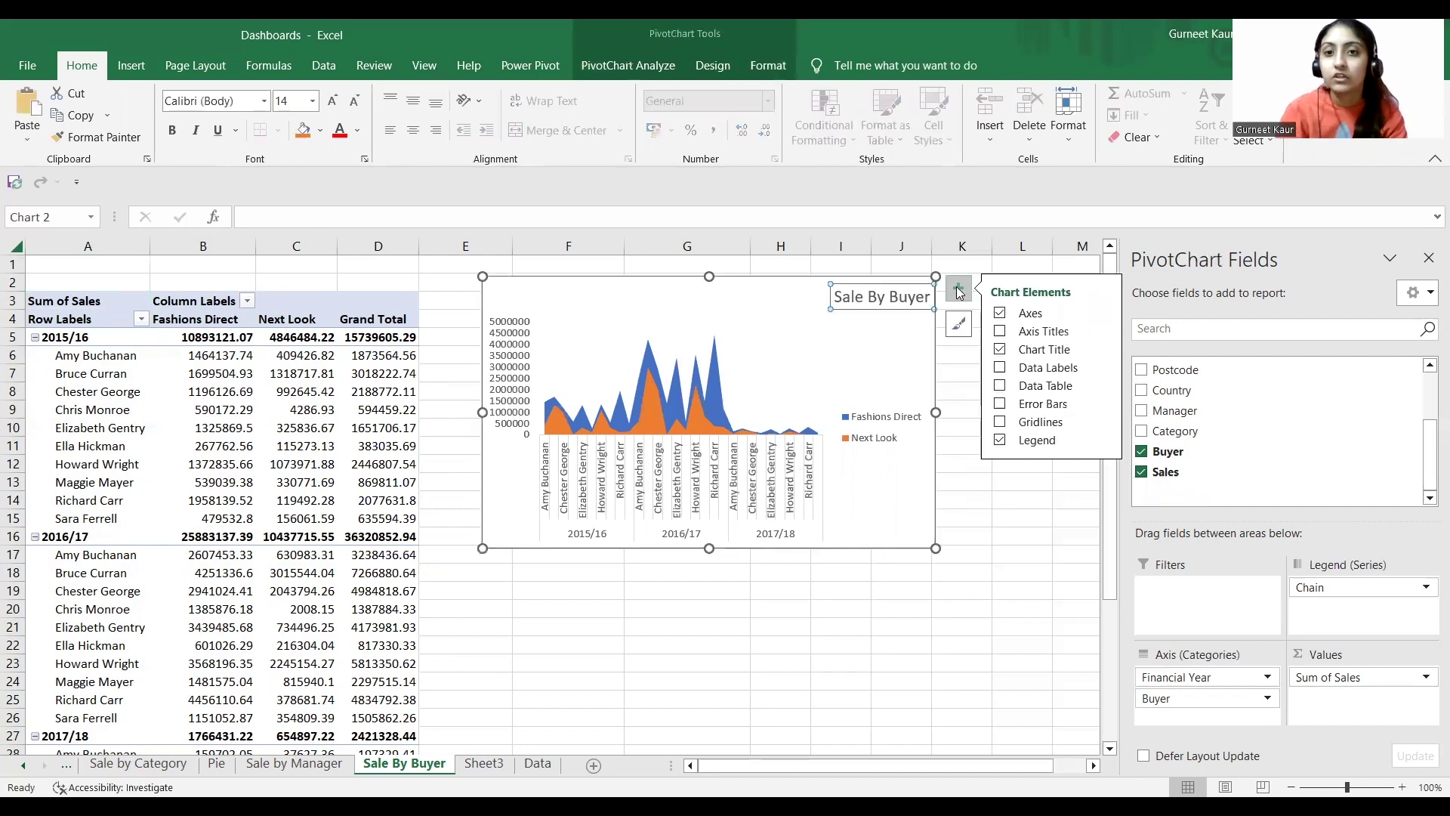
click(999, 313)
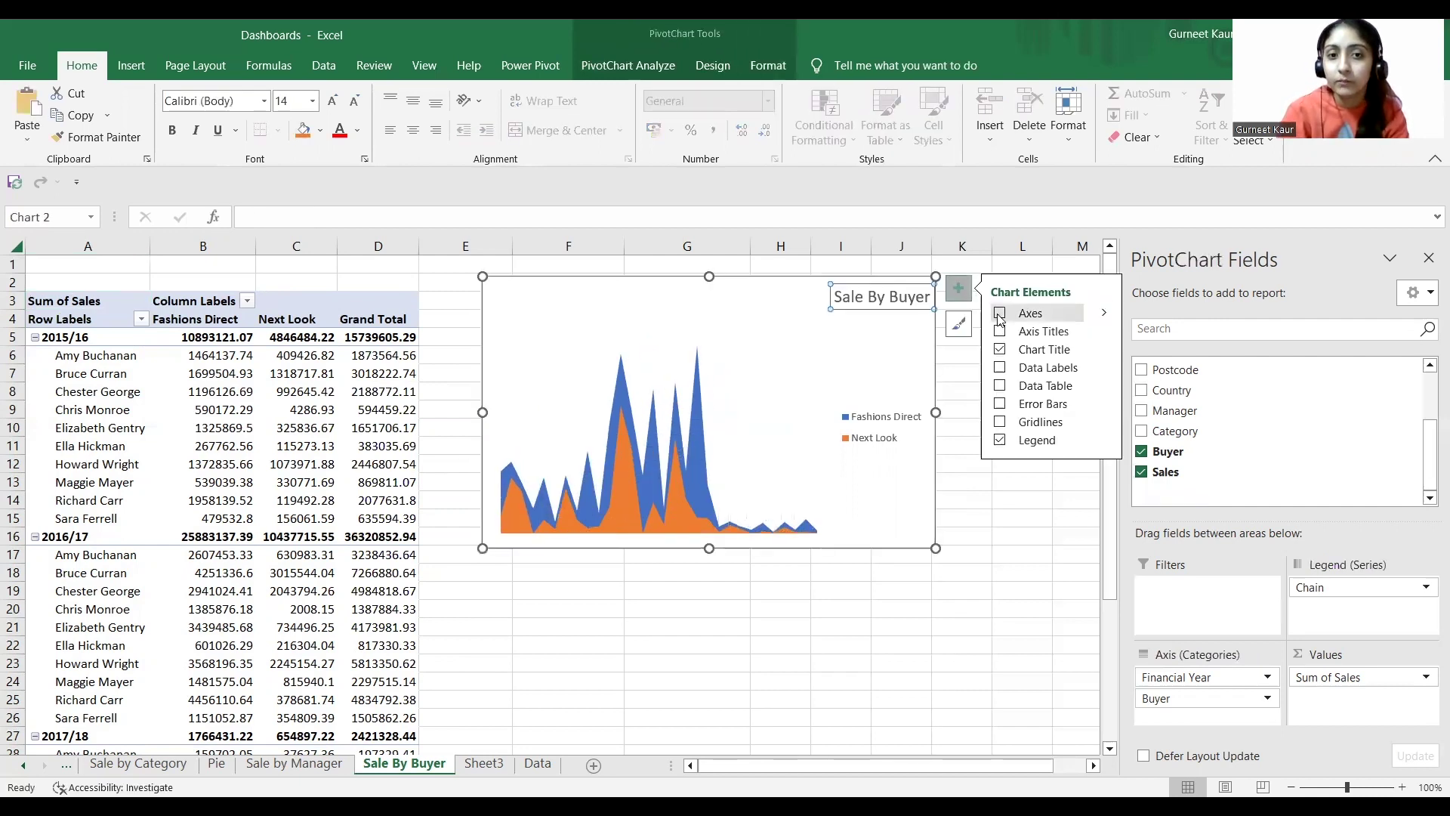
click(998, 314)
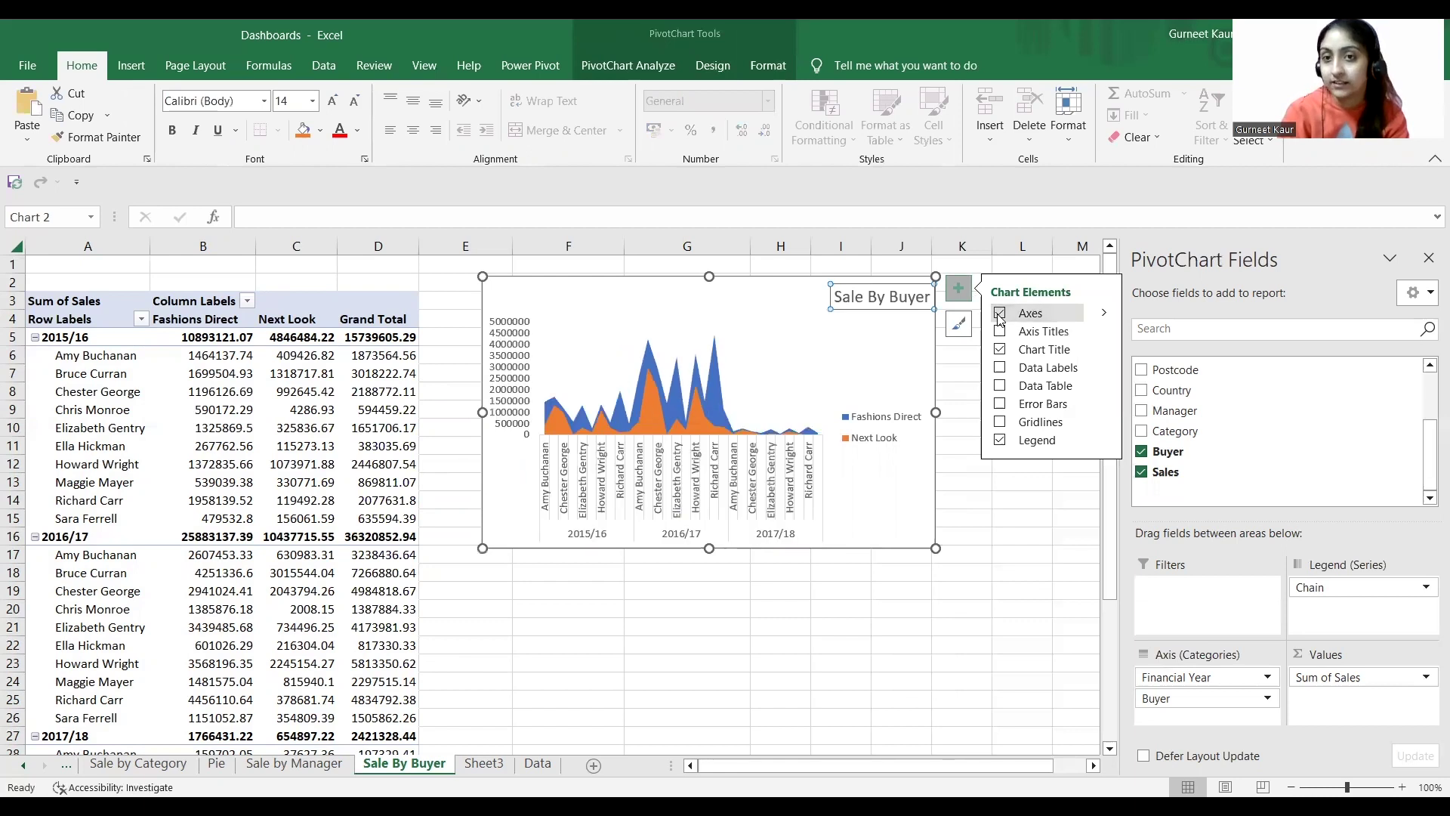
click(1000, 332)
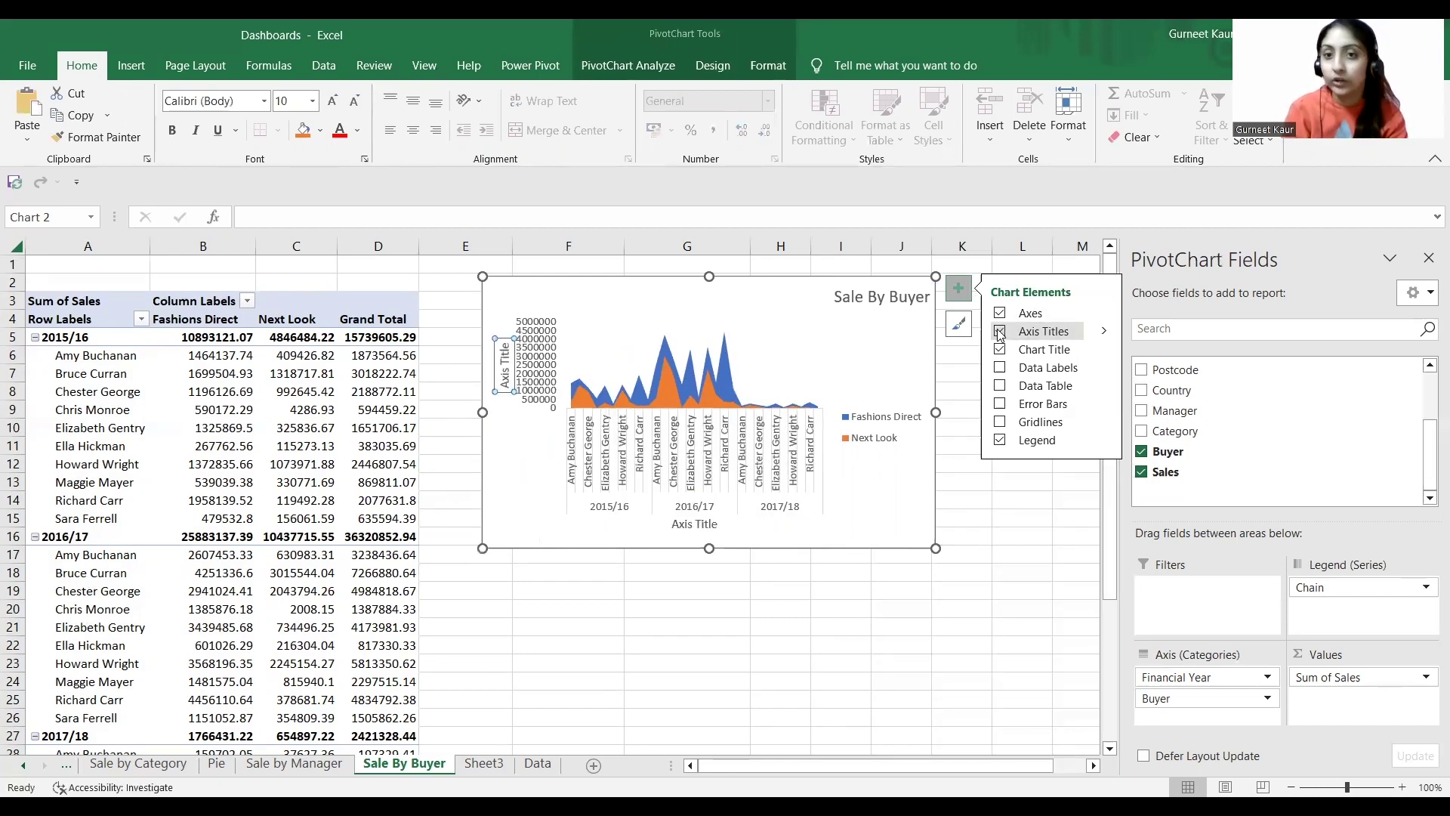
click(999, 332)
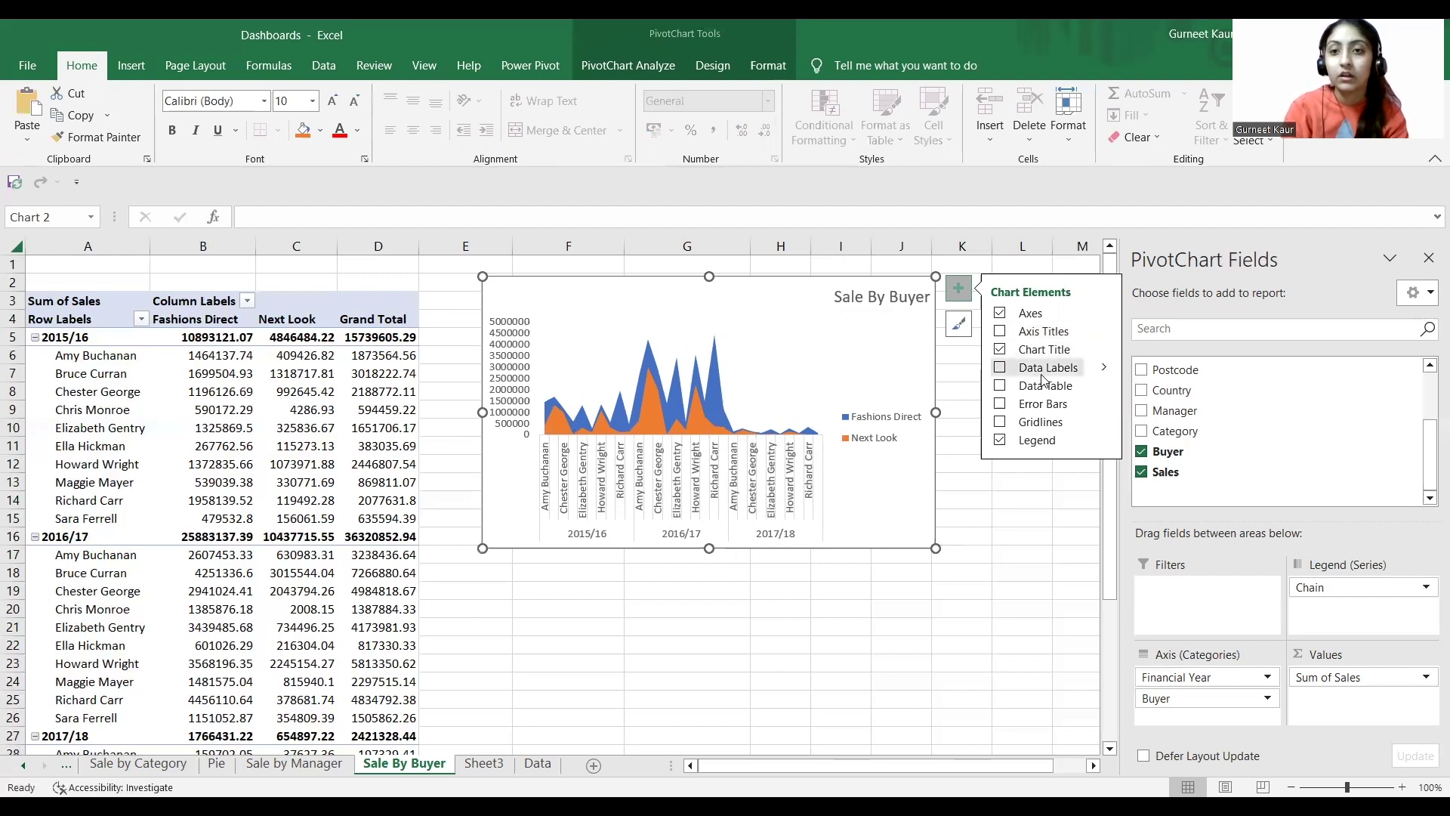
click(1001, 368)
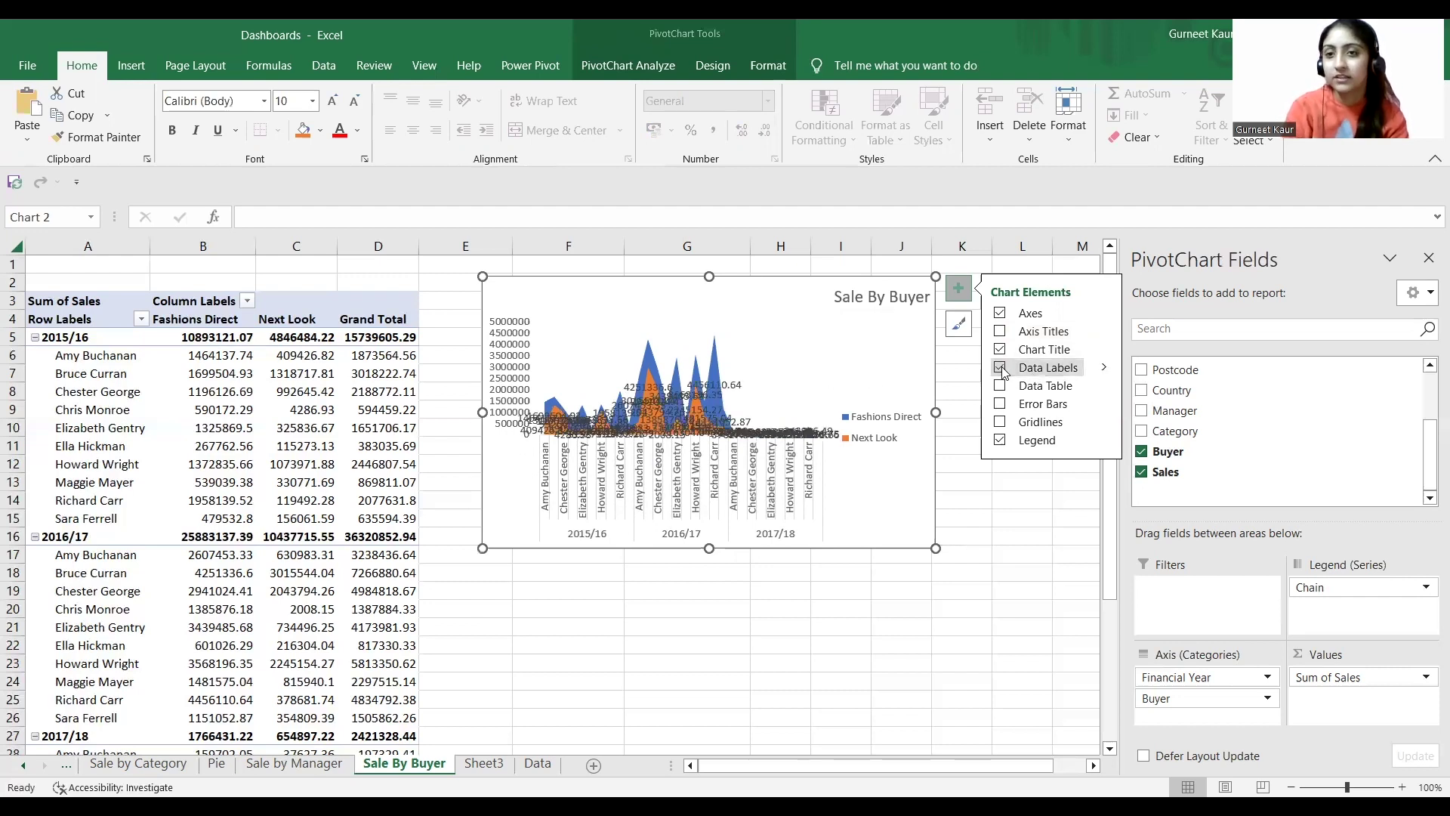
click(1001, 368)
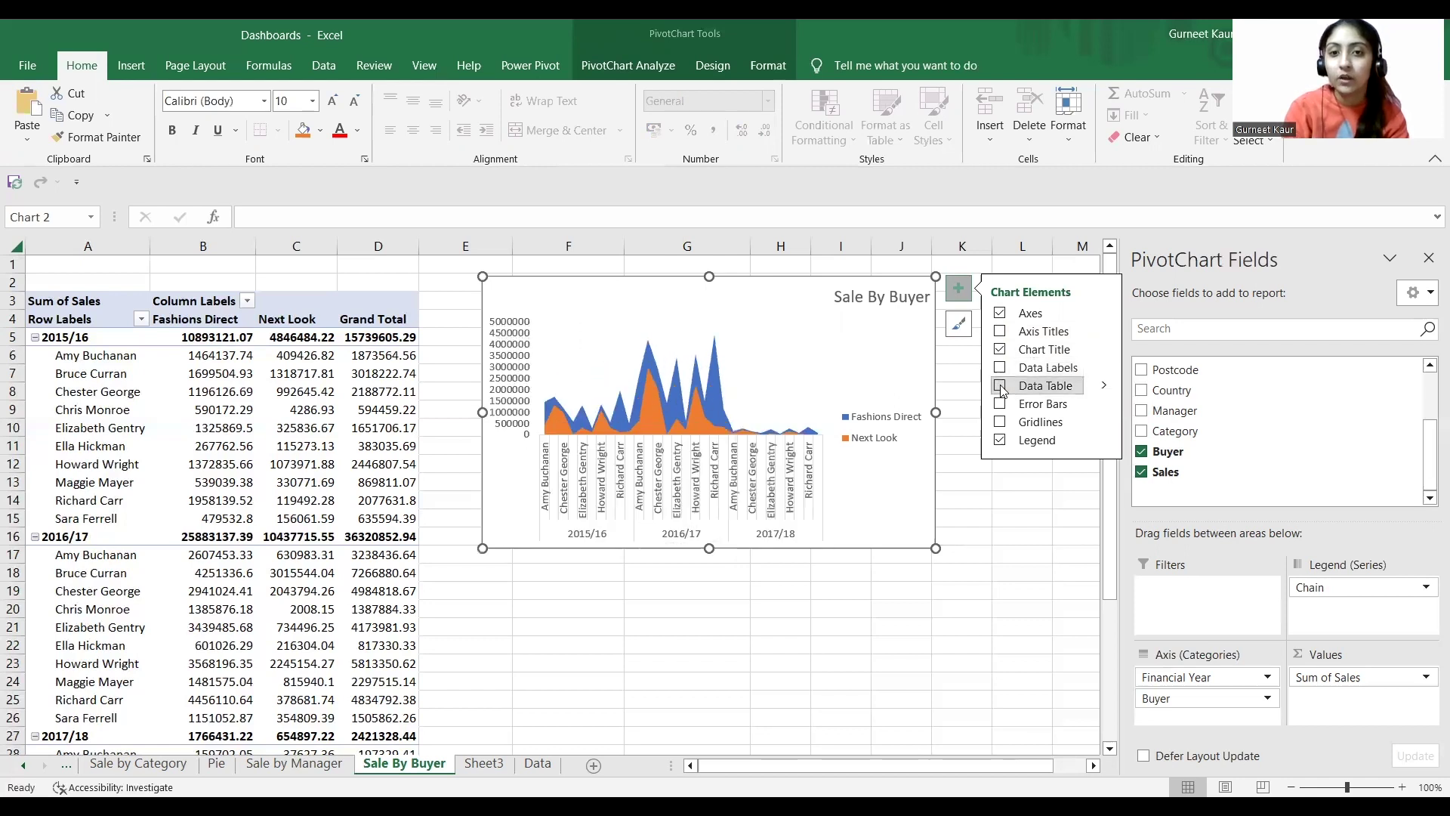
click(1000, 386)
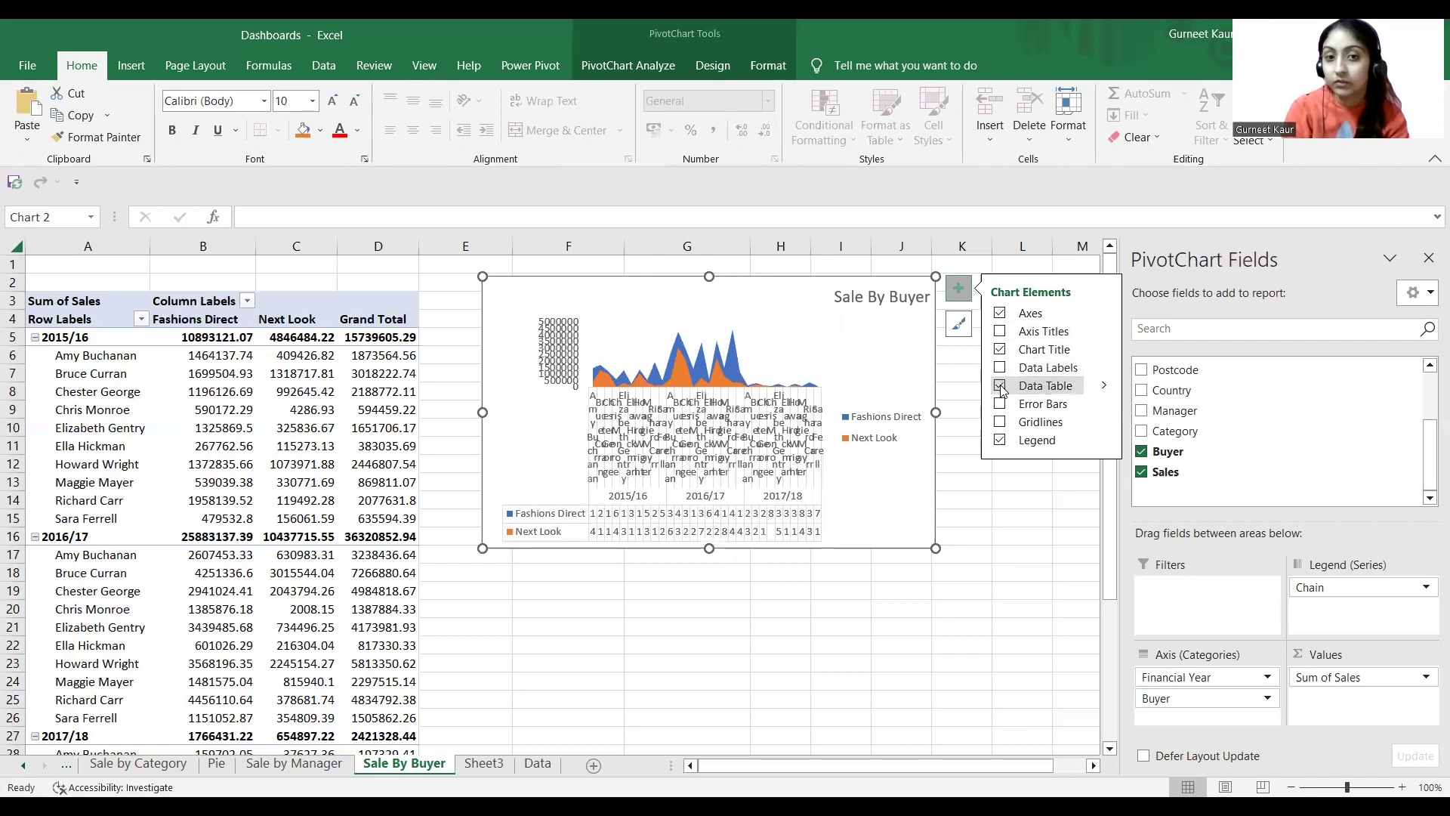
click(1001, 386)
Test error bars, gridlines and legend, leaving the Fashions Direct / Next Look legend shown.
click(1001, 404)
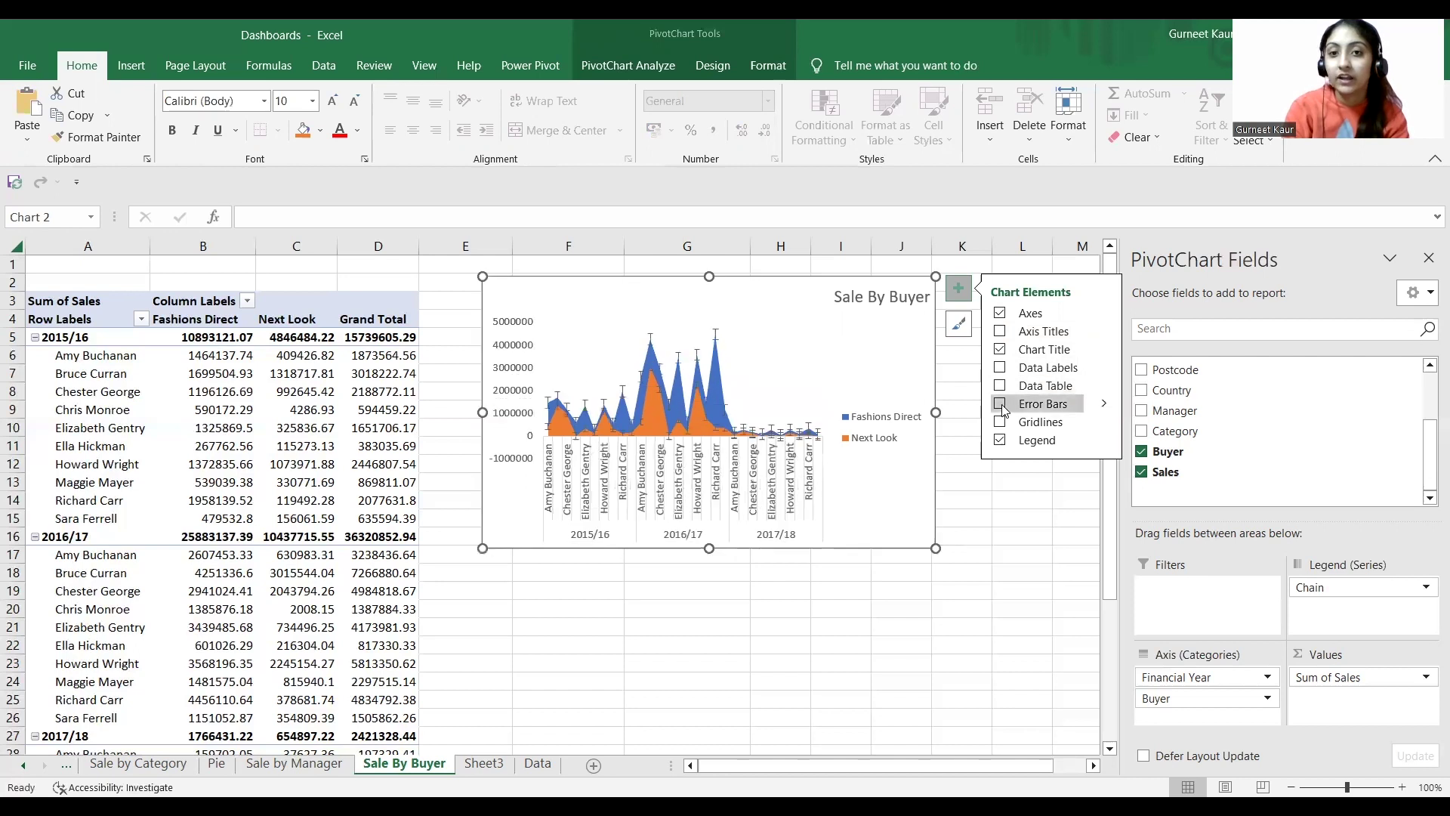
click(1001, 422)
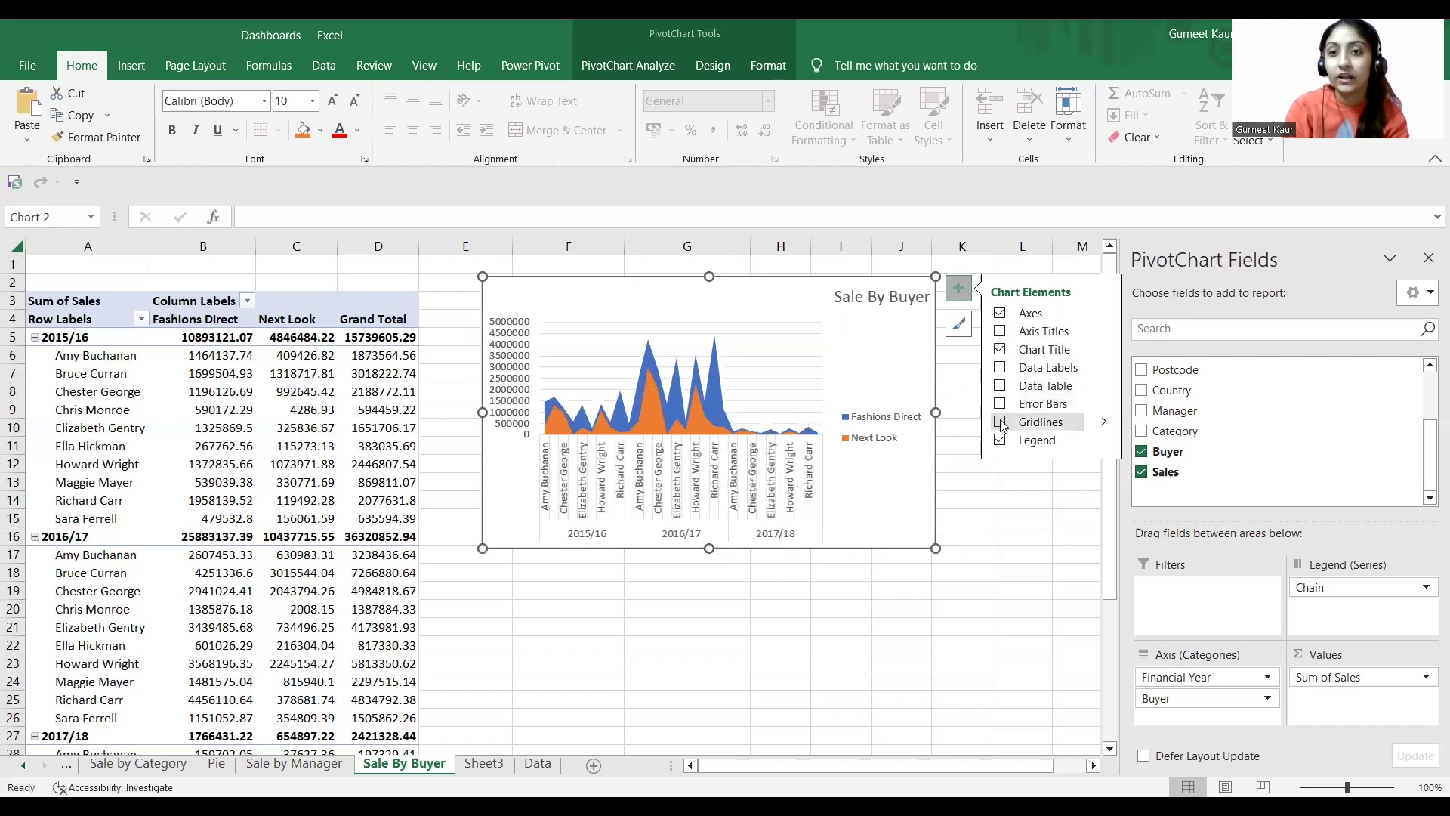
click(1002, 423)
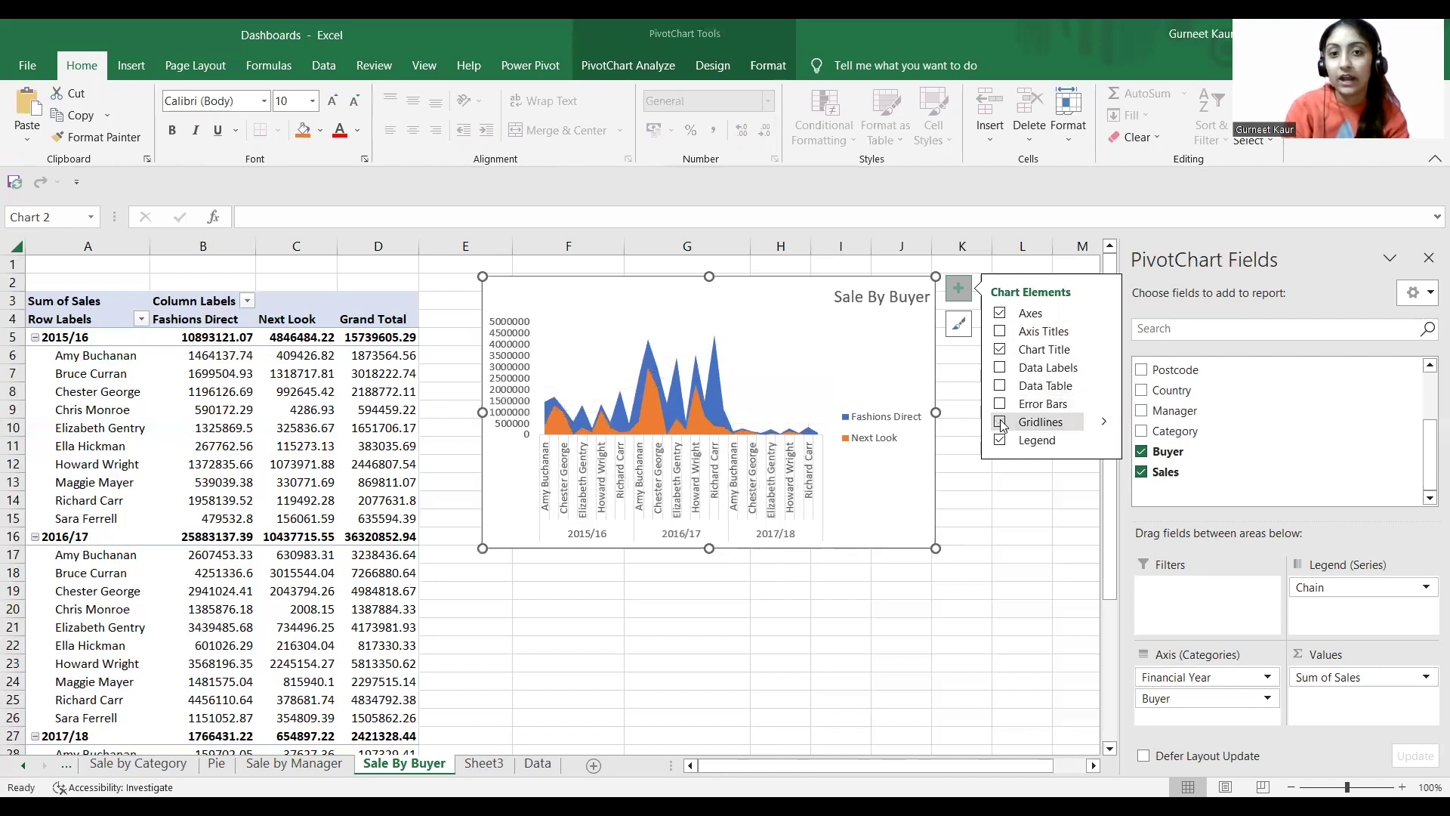
click(999, 441)
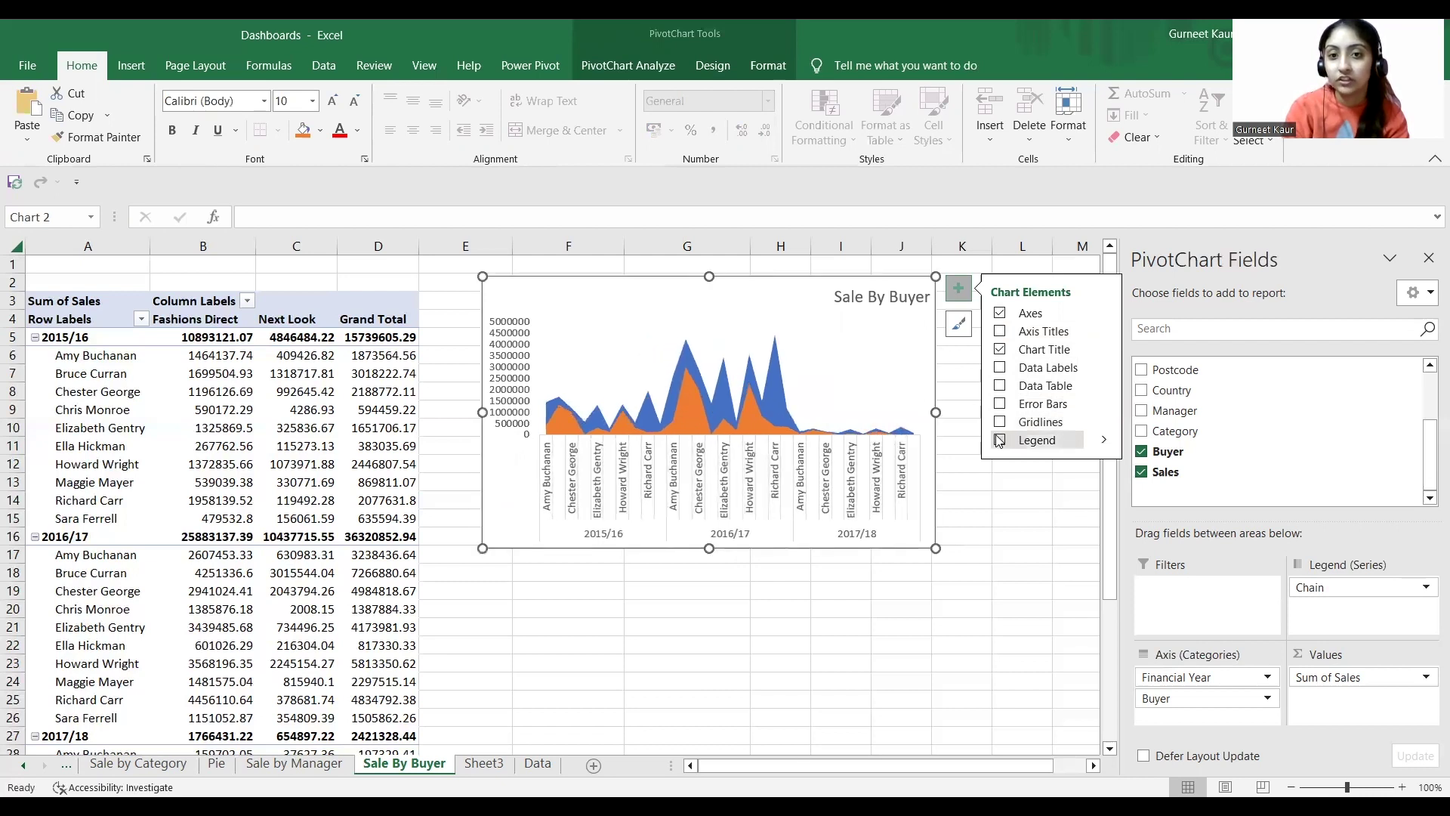
click(1000, 440)
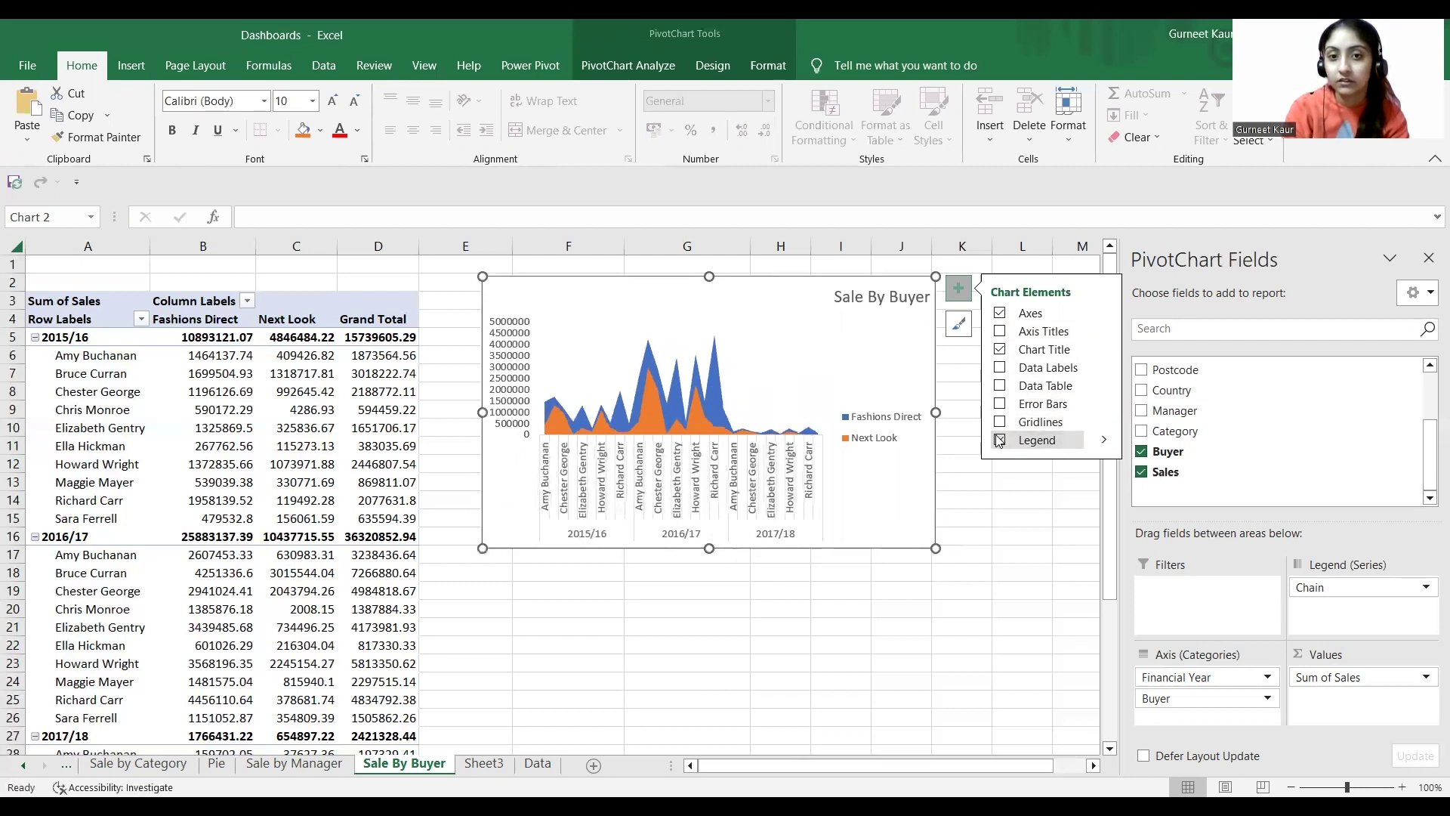
click(1000, 440)
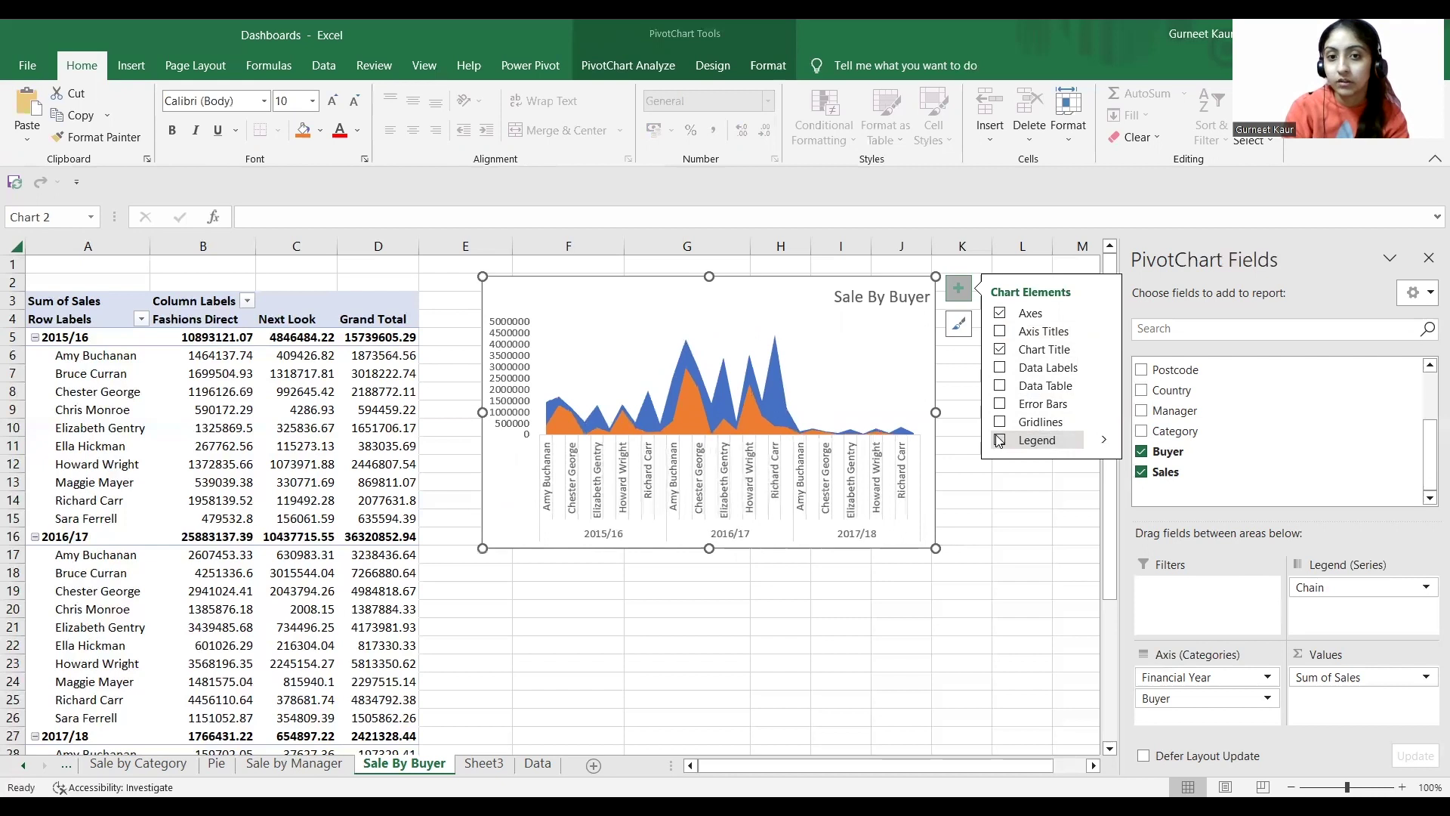
click(1000, 441)
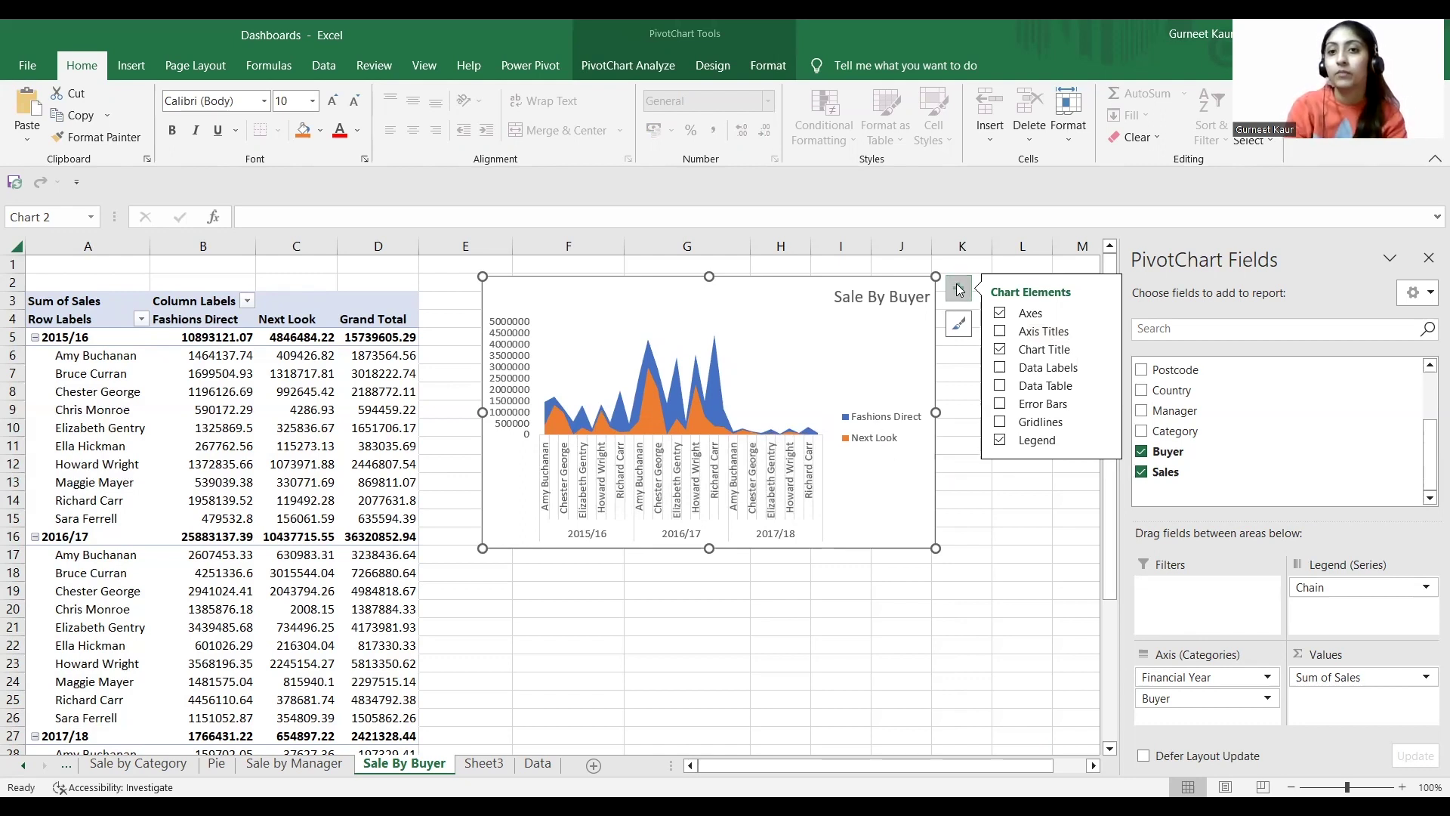
click(959, 325)
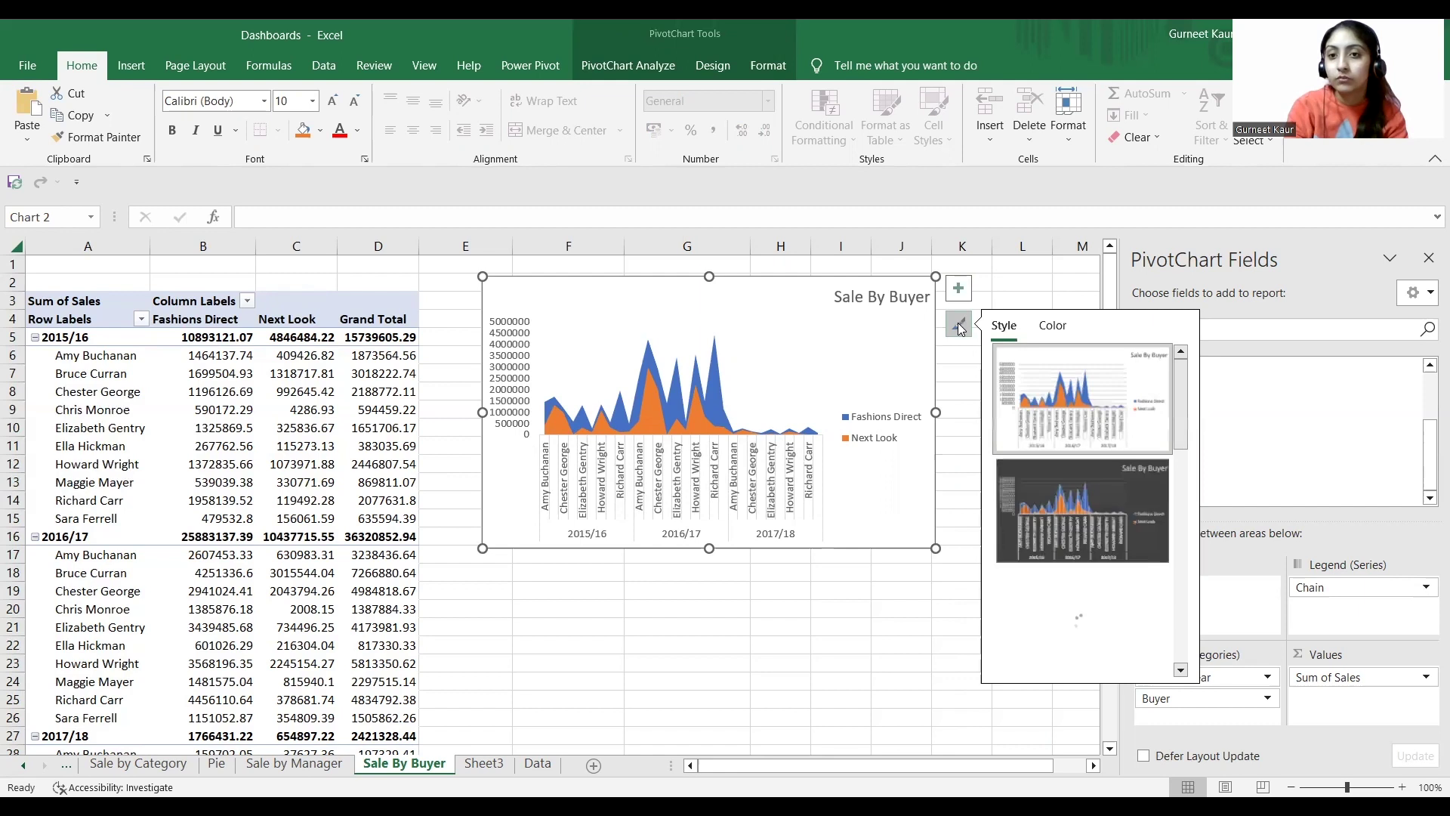
Browse the chart style gallery, close it without changing the style, and deselect the chart.
drag(1179, 420, 1184, 533)
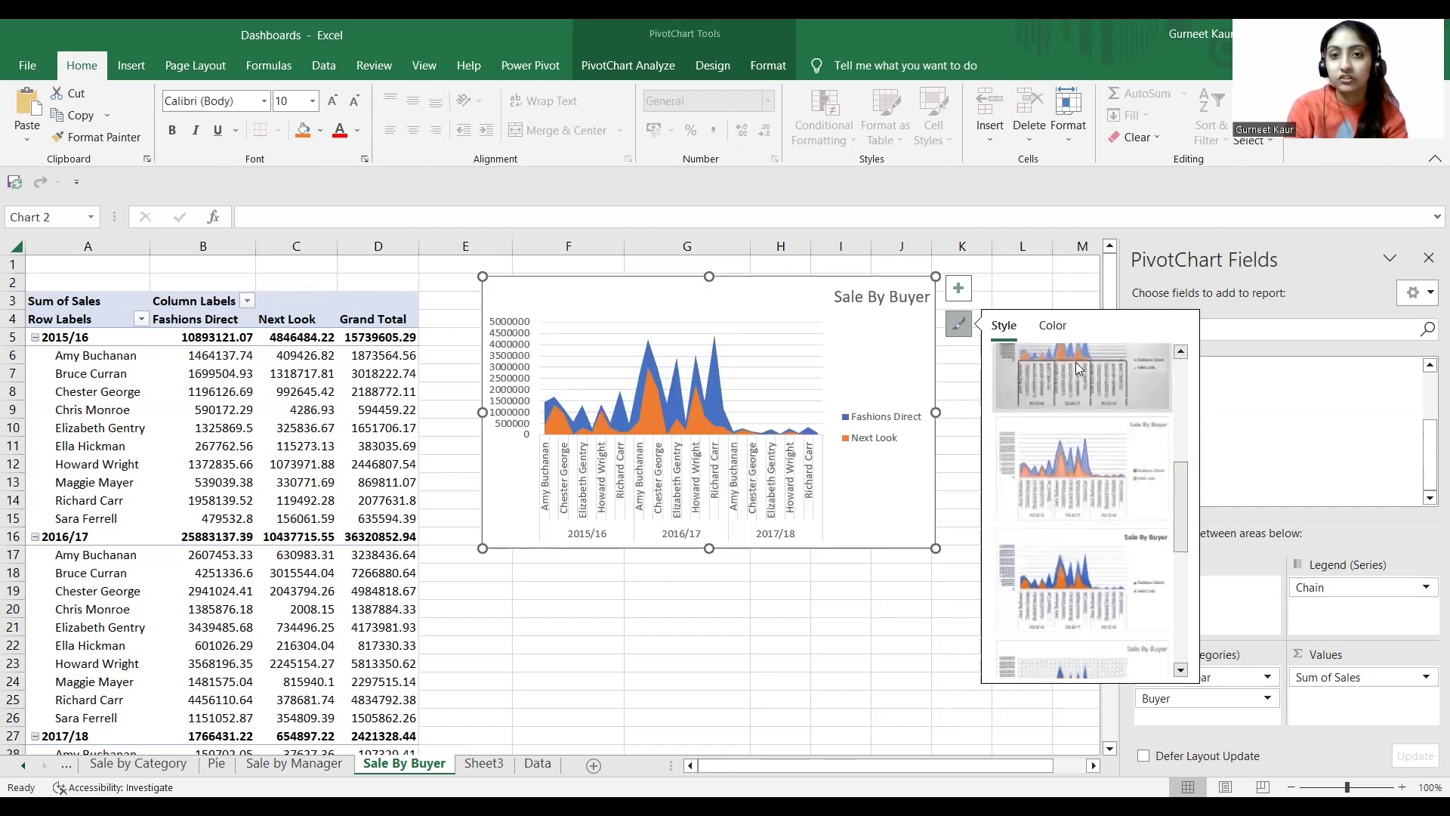
scroll(1189, 483, up, 1)
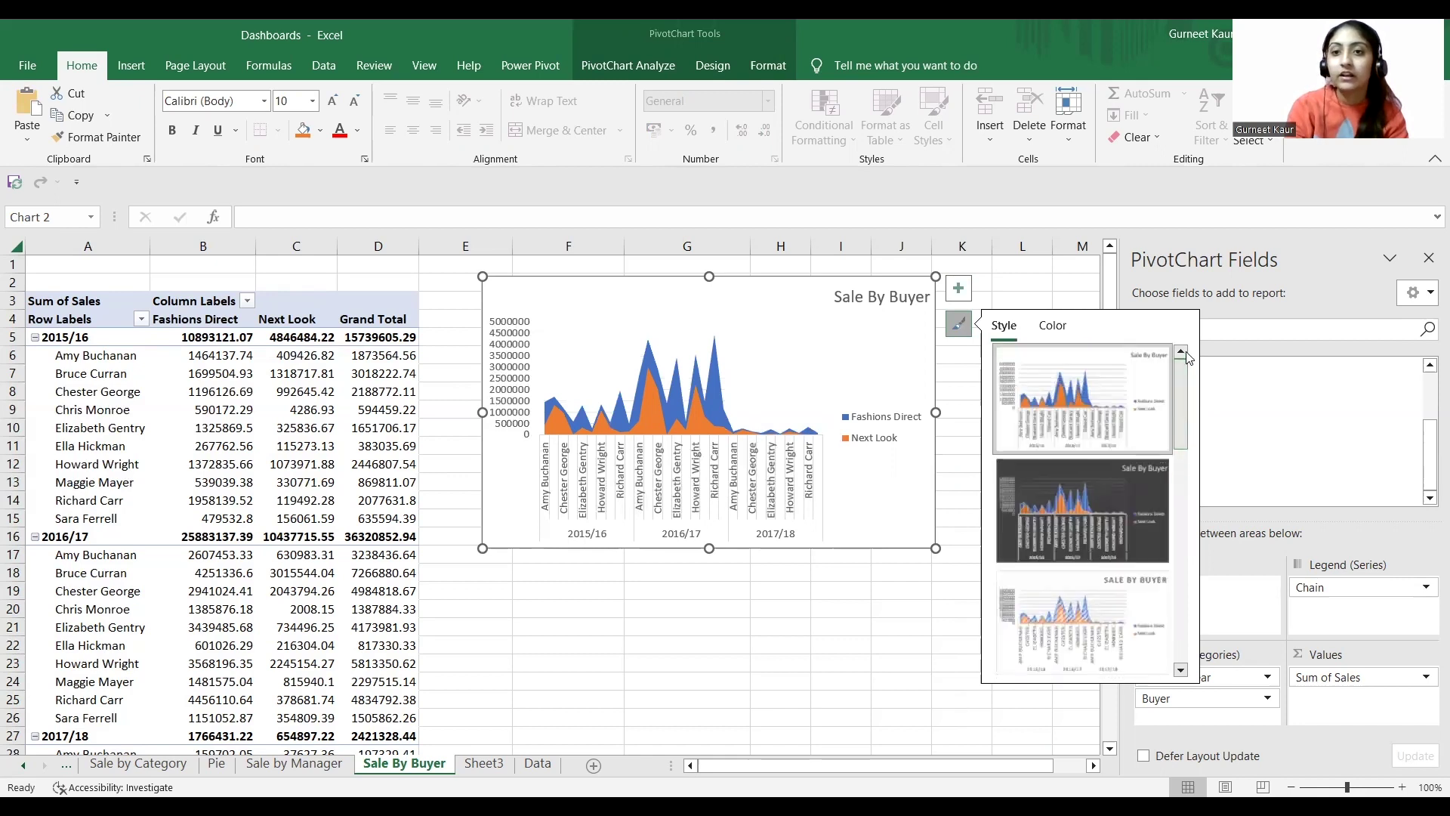
click(959, 325)
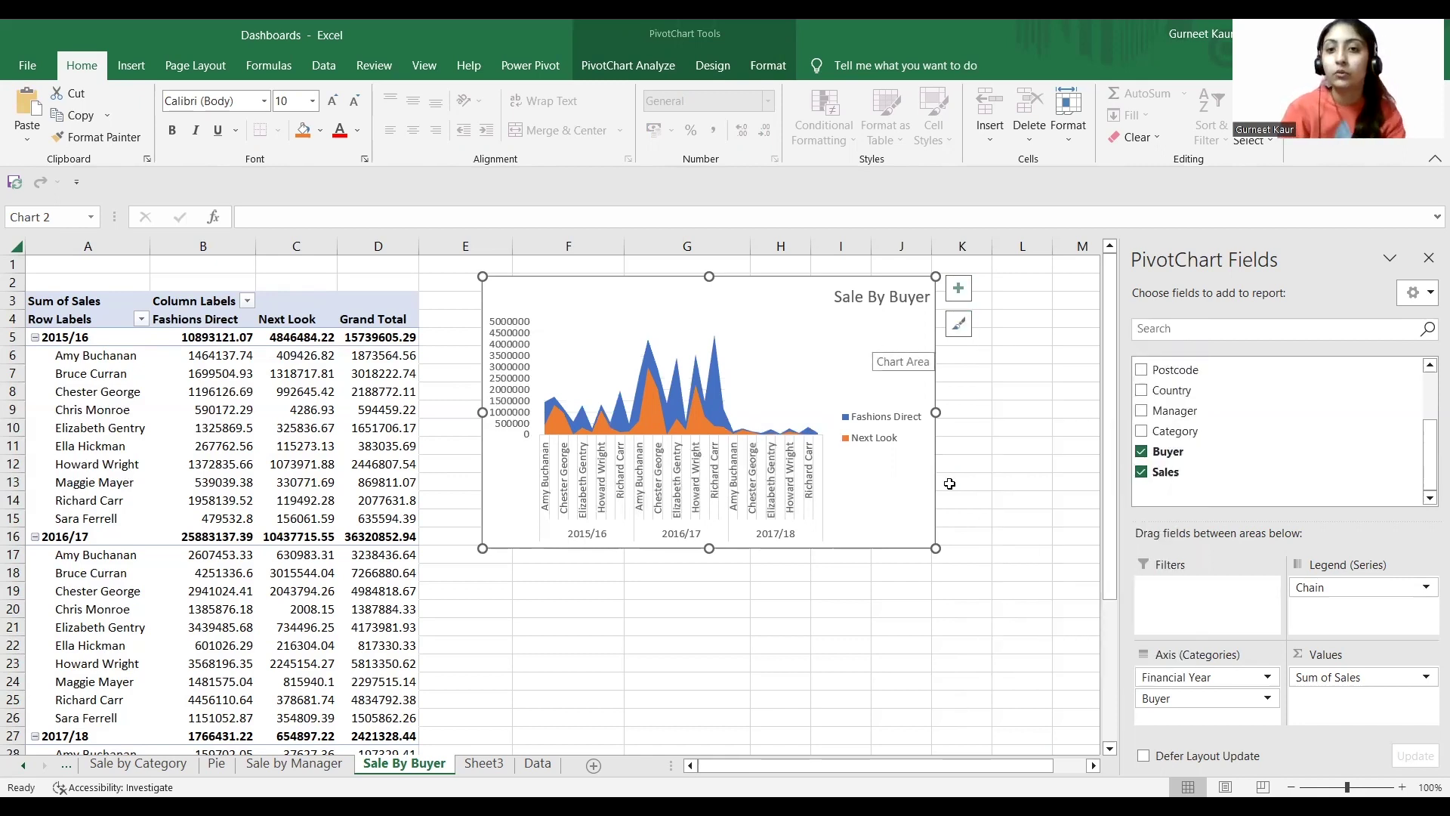
key(Escape)
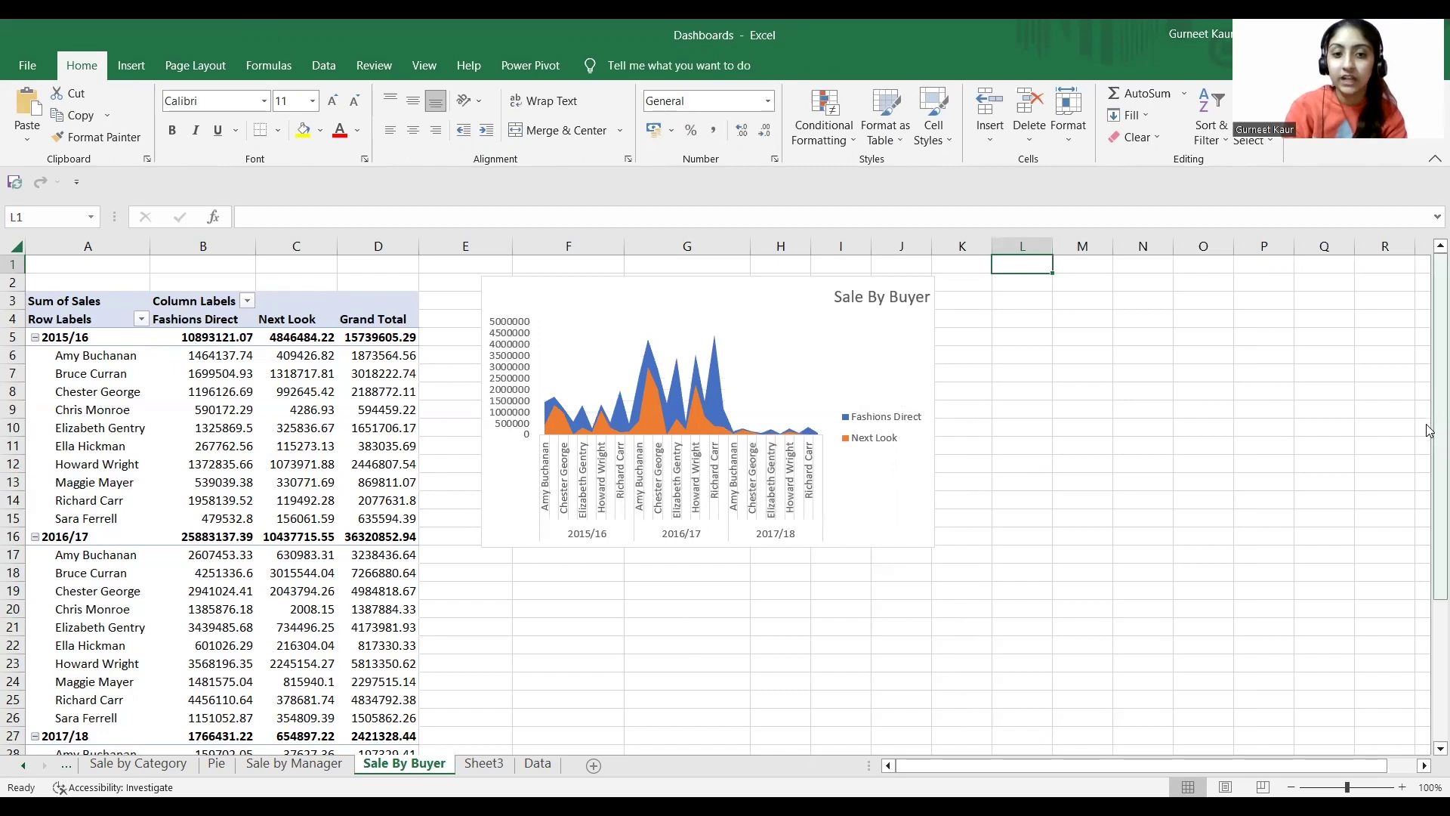
Inspect the State field and bar chart on Sale by Manager, then return to the Data sheet's State column.
click(290, 764)
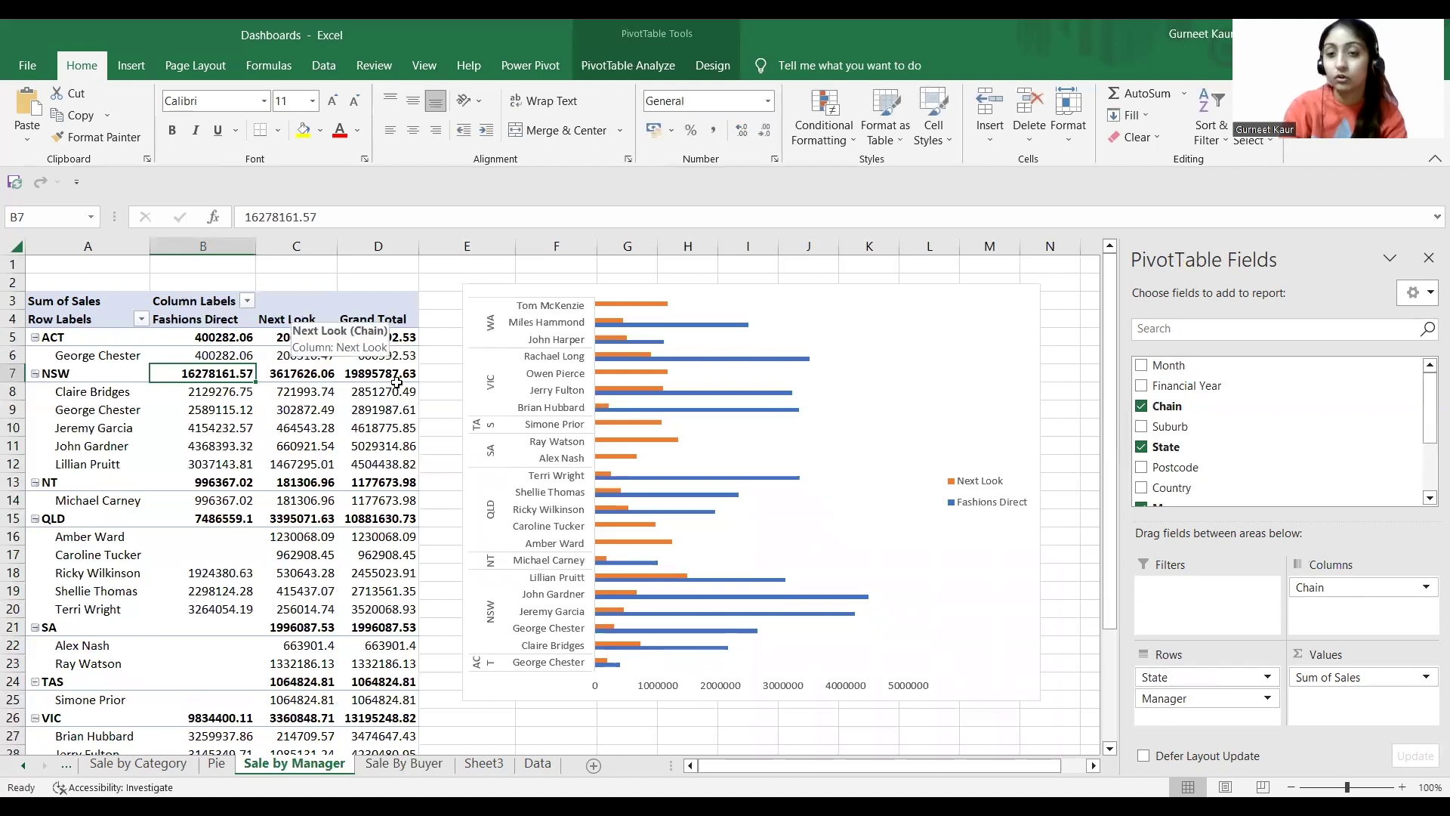
click(1179, 679)
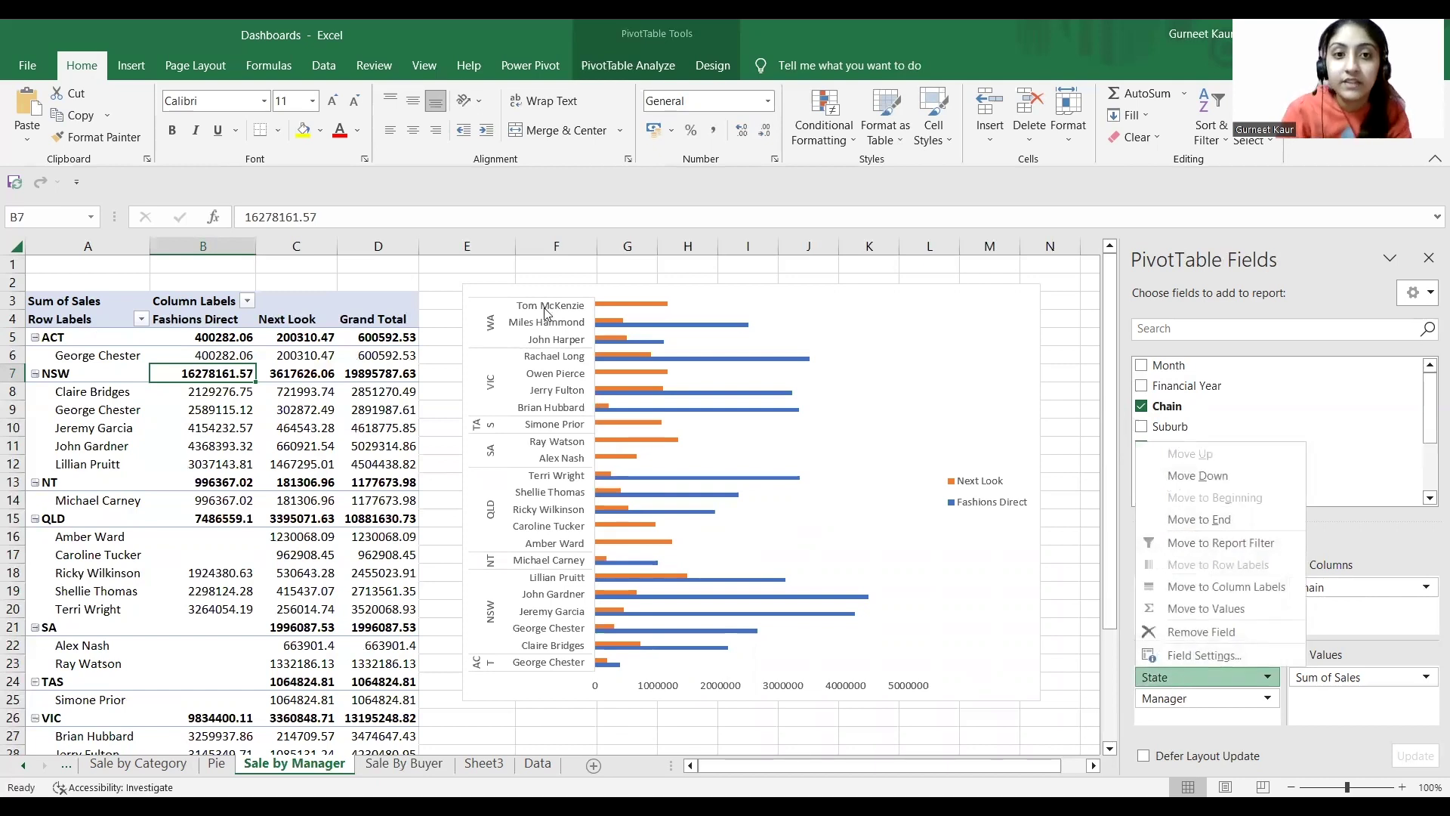
click(485, 332)
click(485, 331)
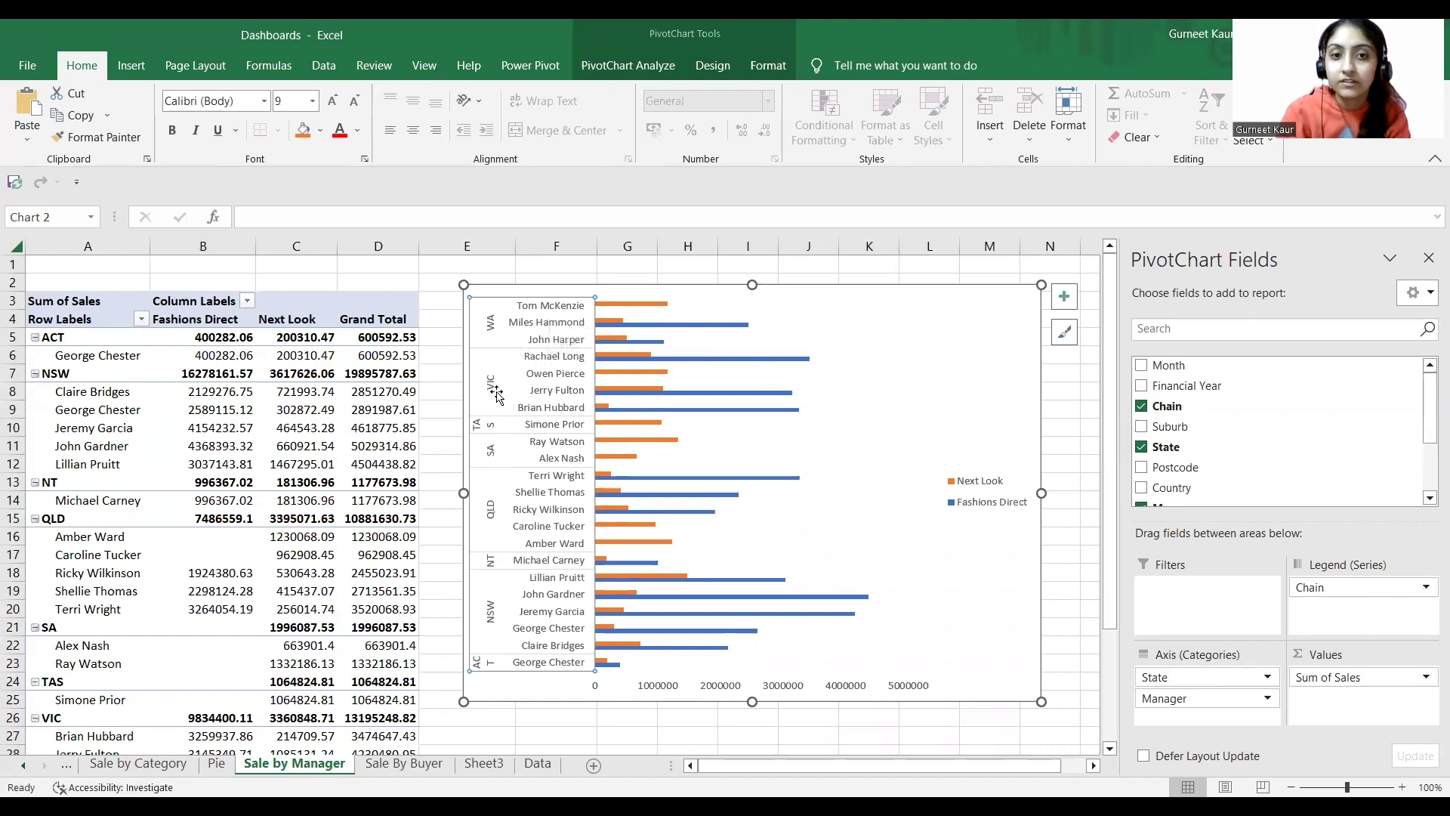
click(538, 764)
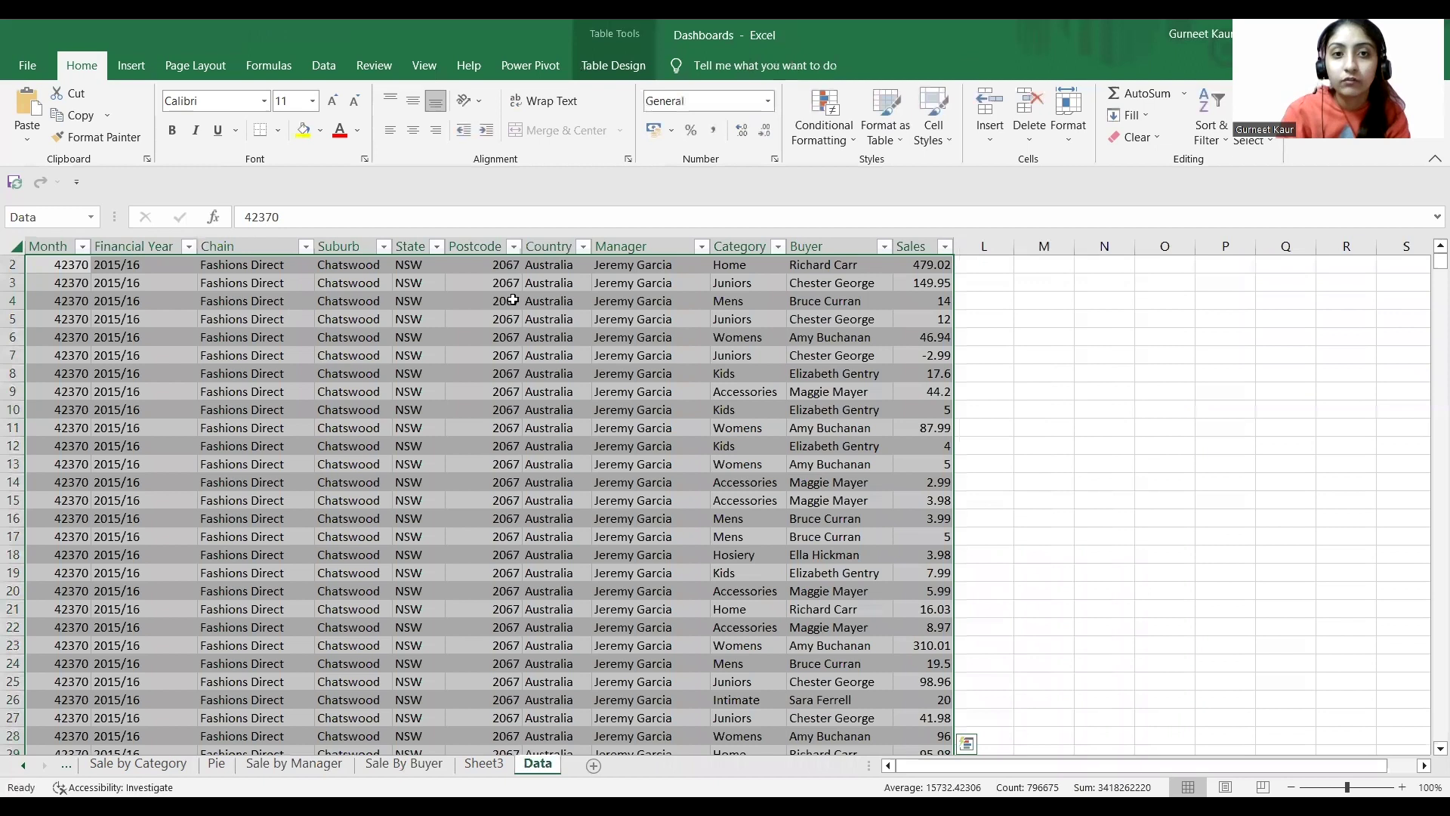
click(642, 265)
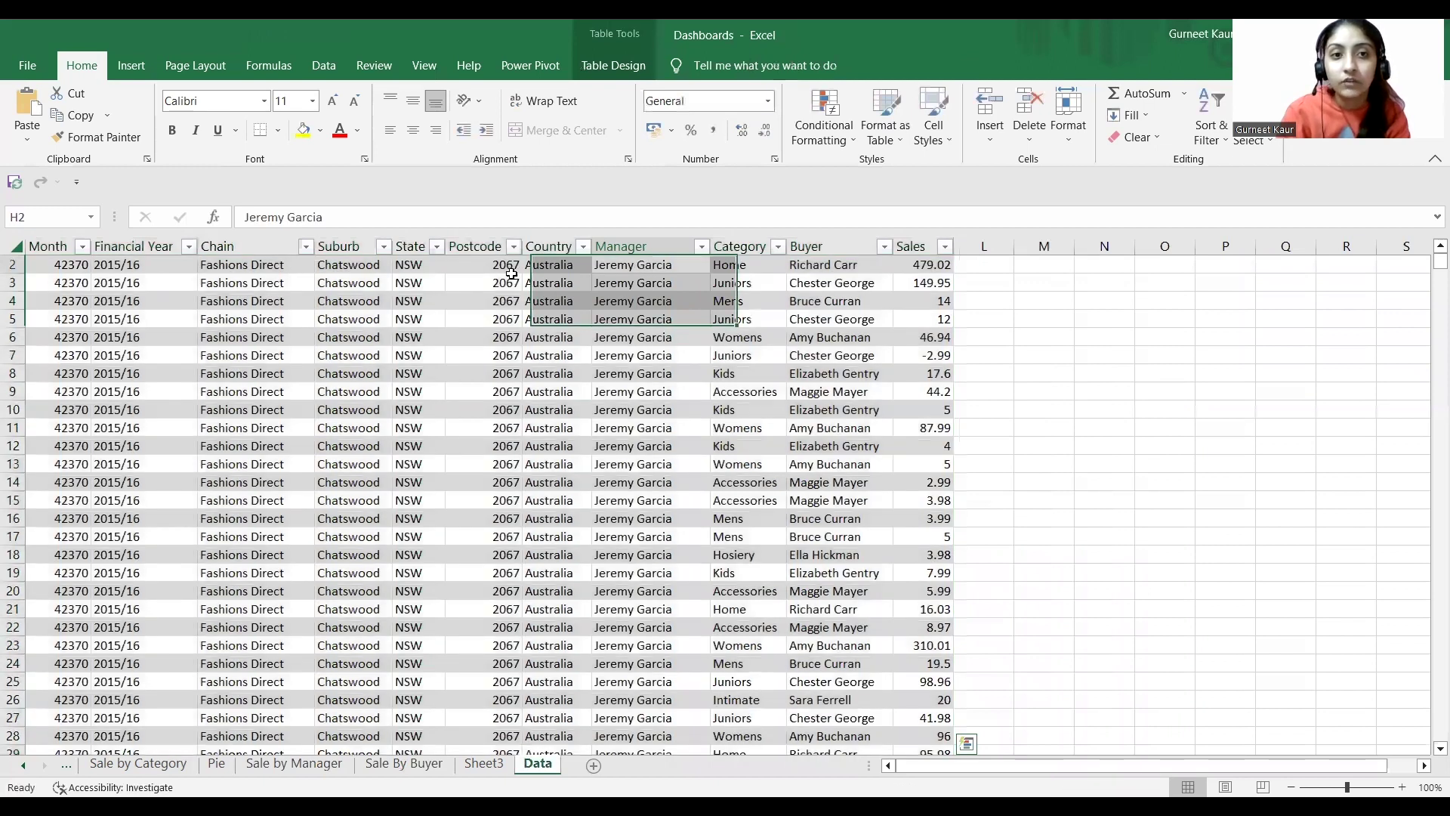
click(407, 265)
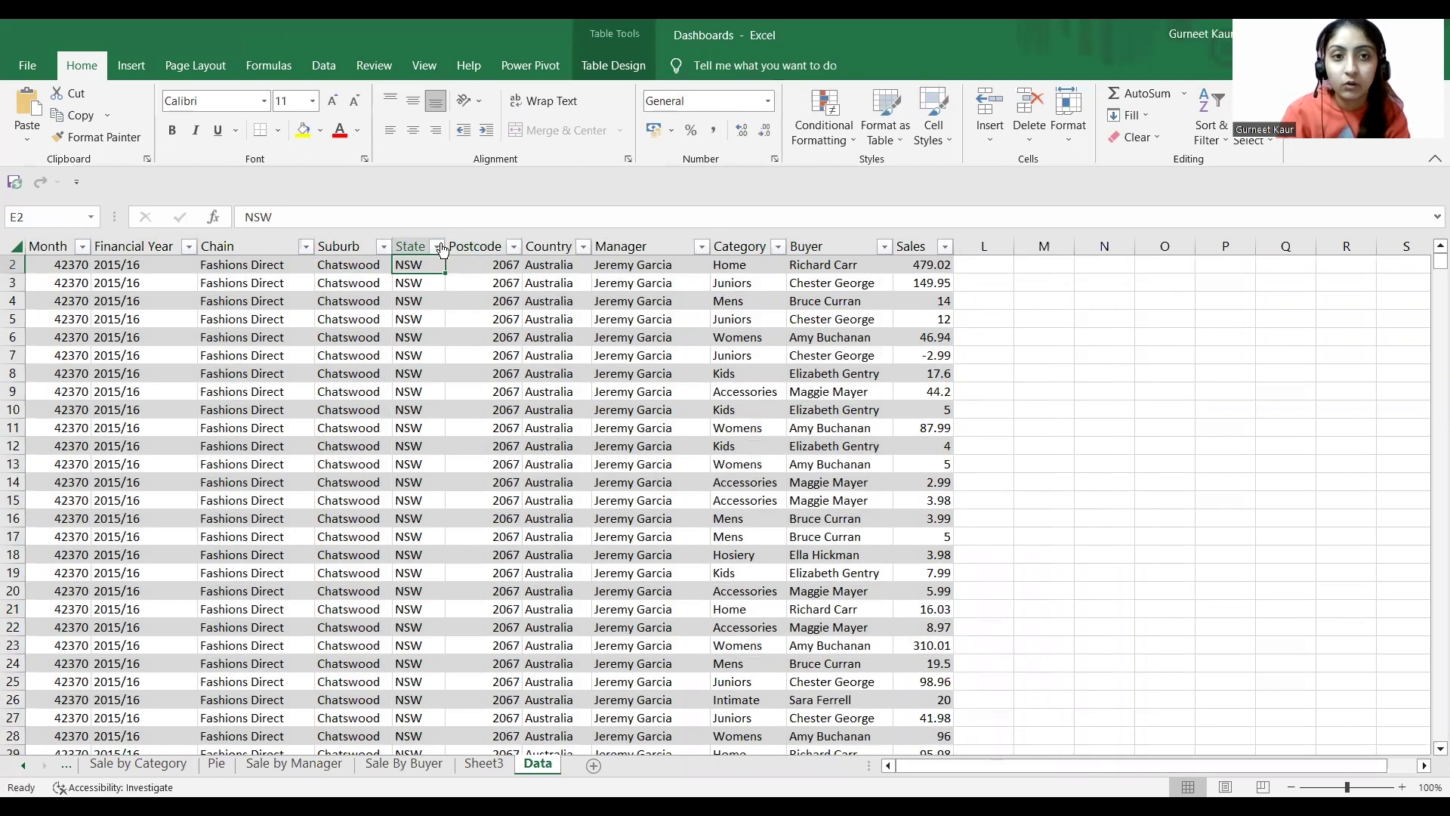
Filter the Data table's State column so only WA rows are shown.
click(437, 247)
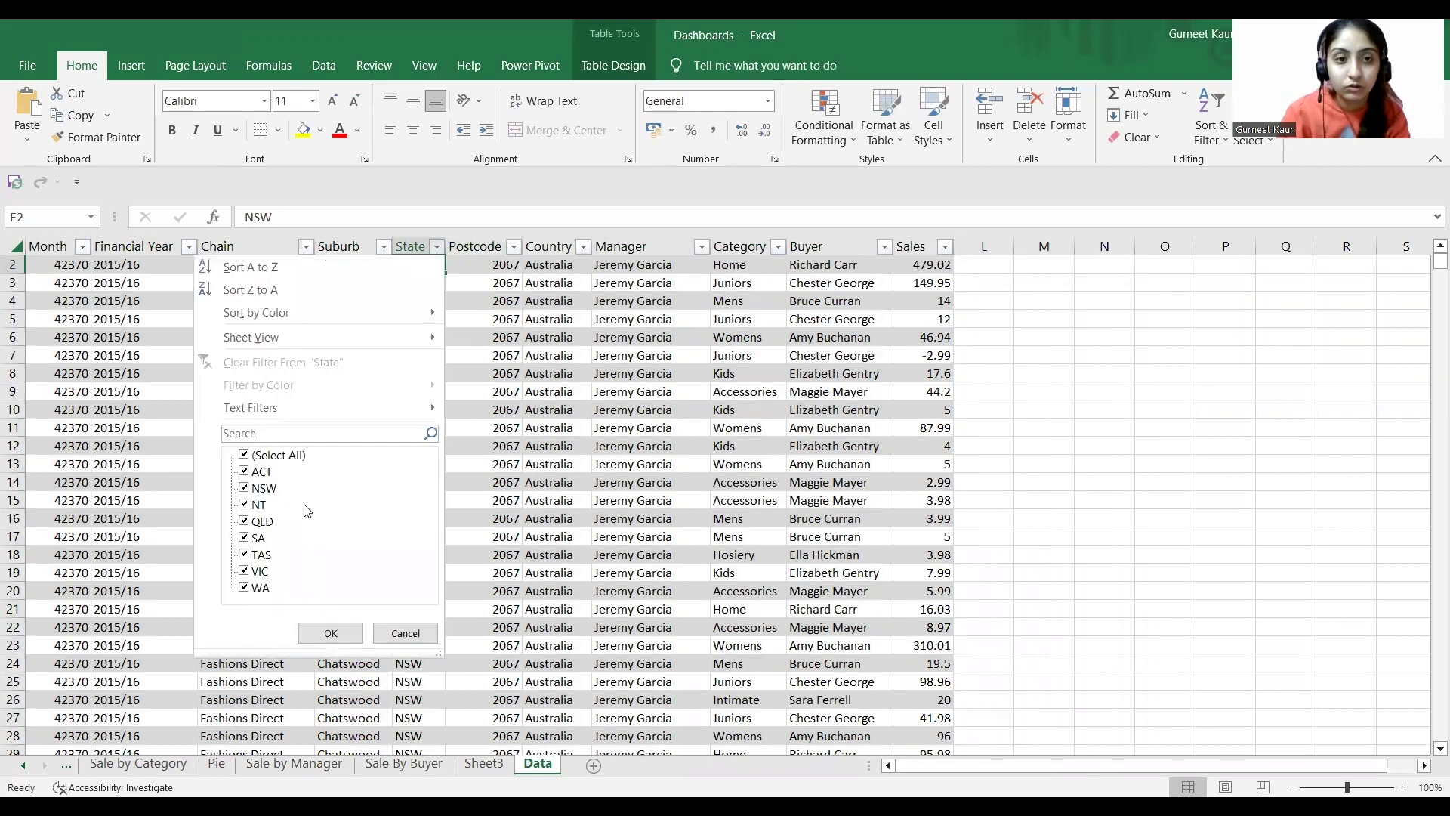
click(246, 588)
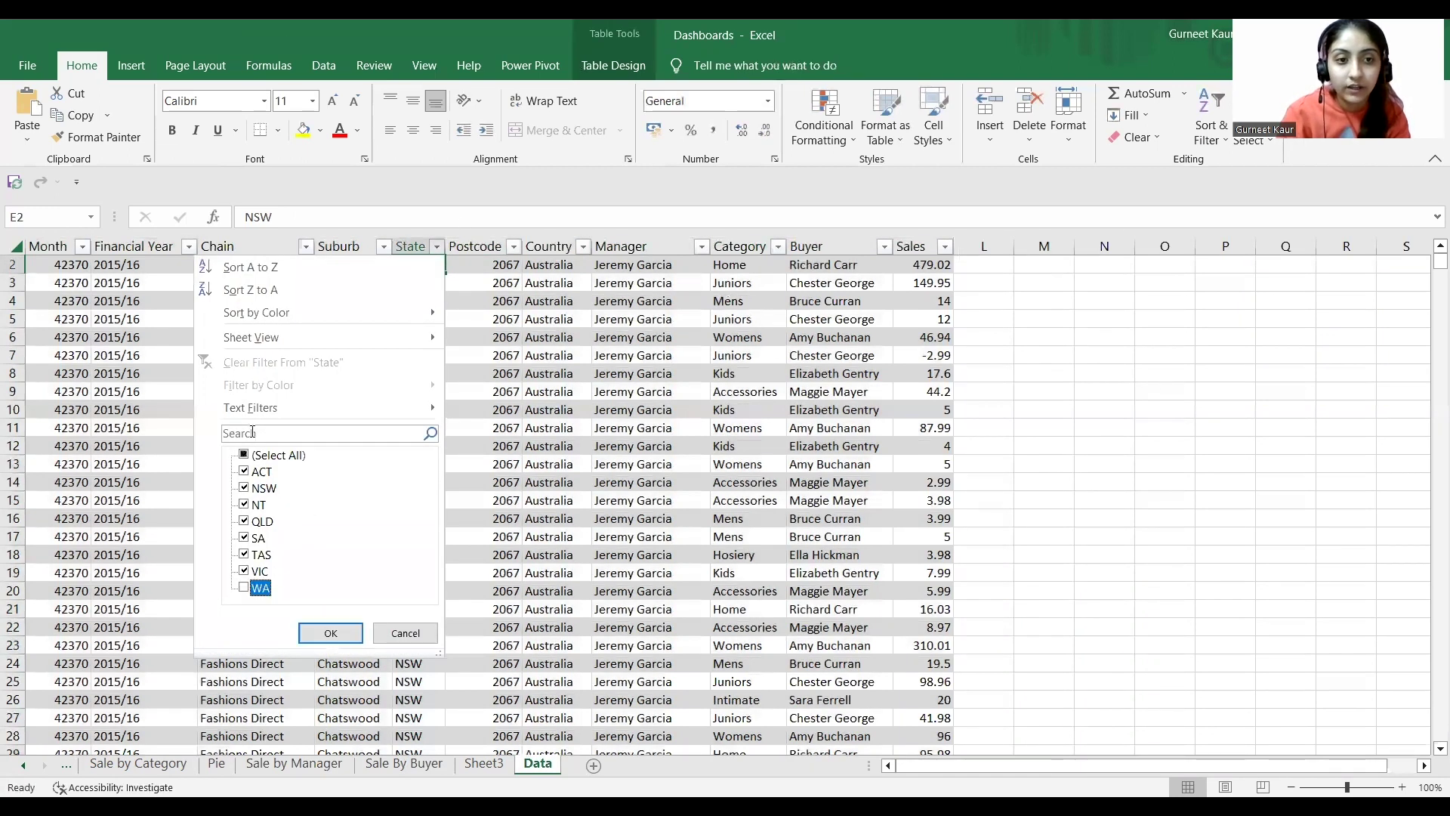
click(245, 456)
click(246, 588)
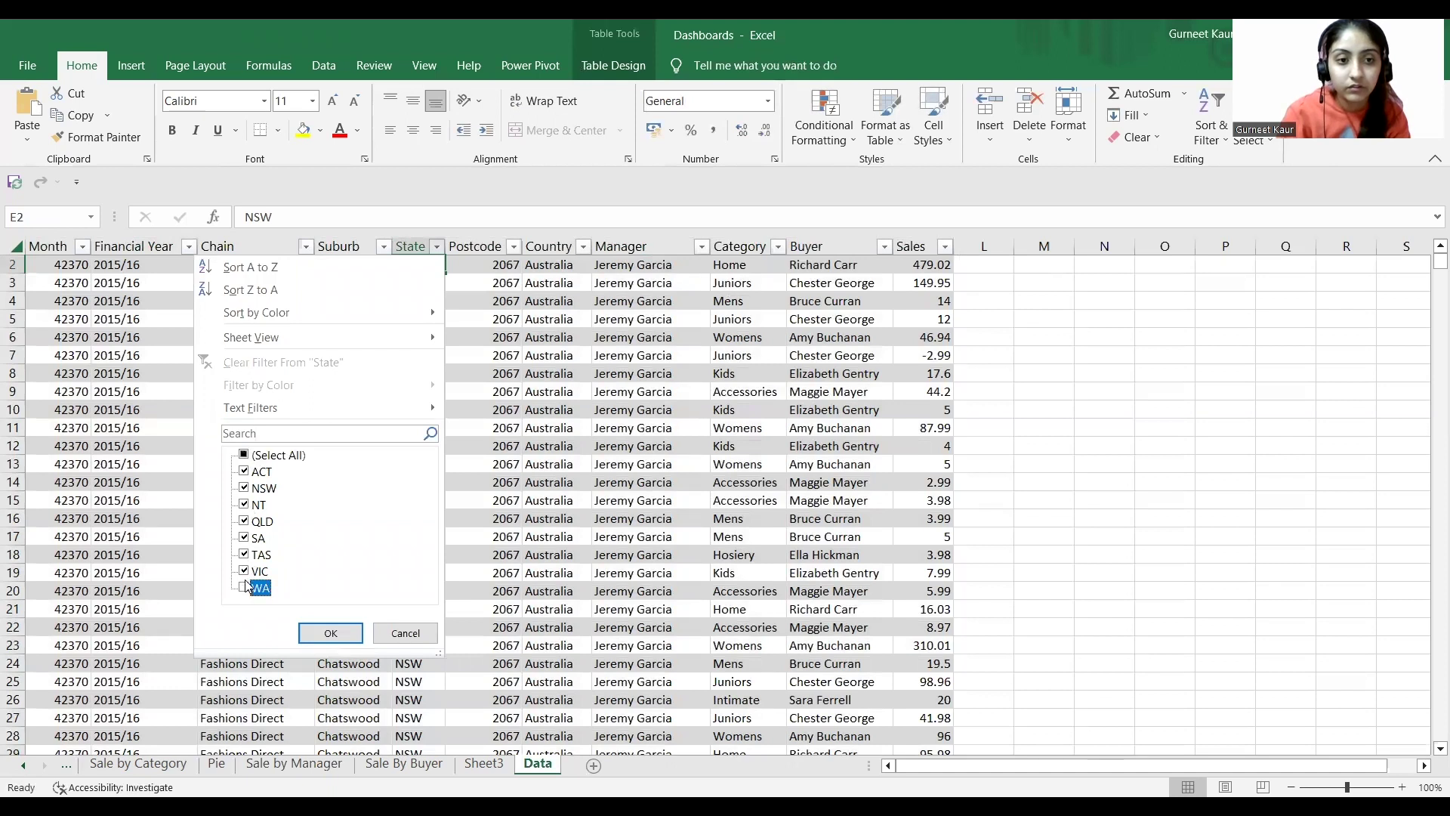
click(245, 455)
click(245, 455)
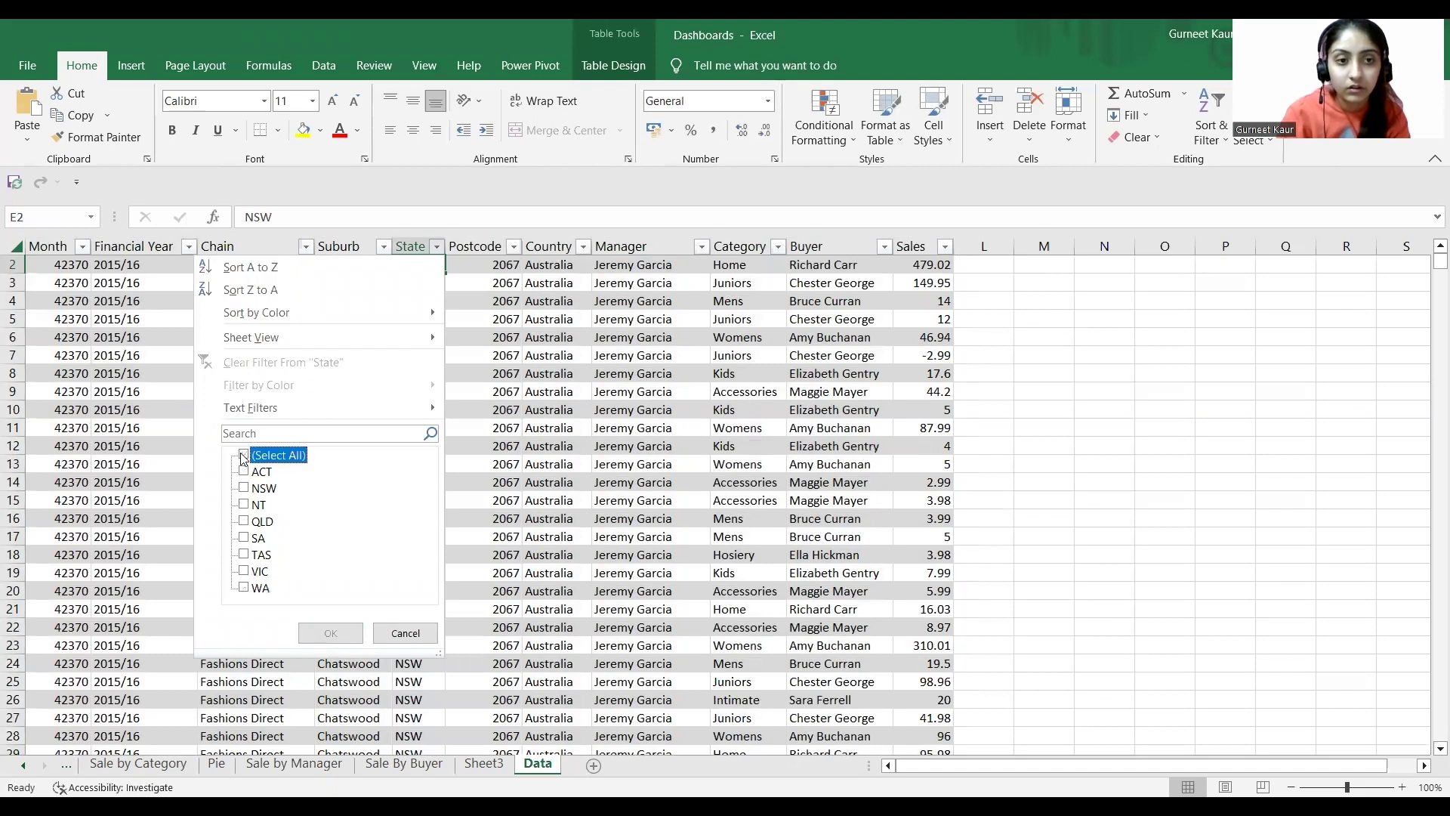
click(246, 588)
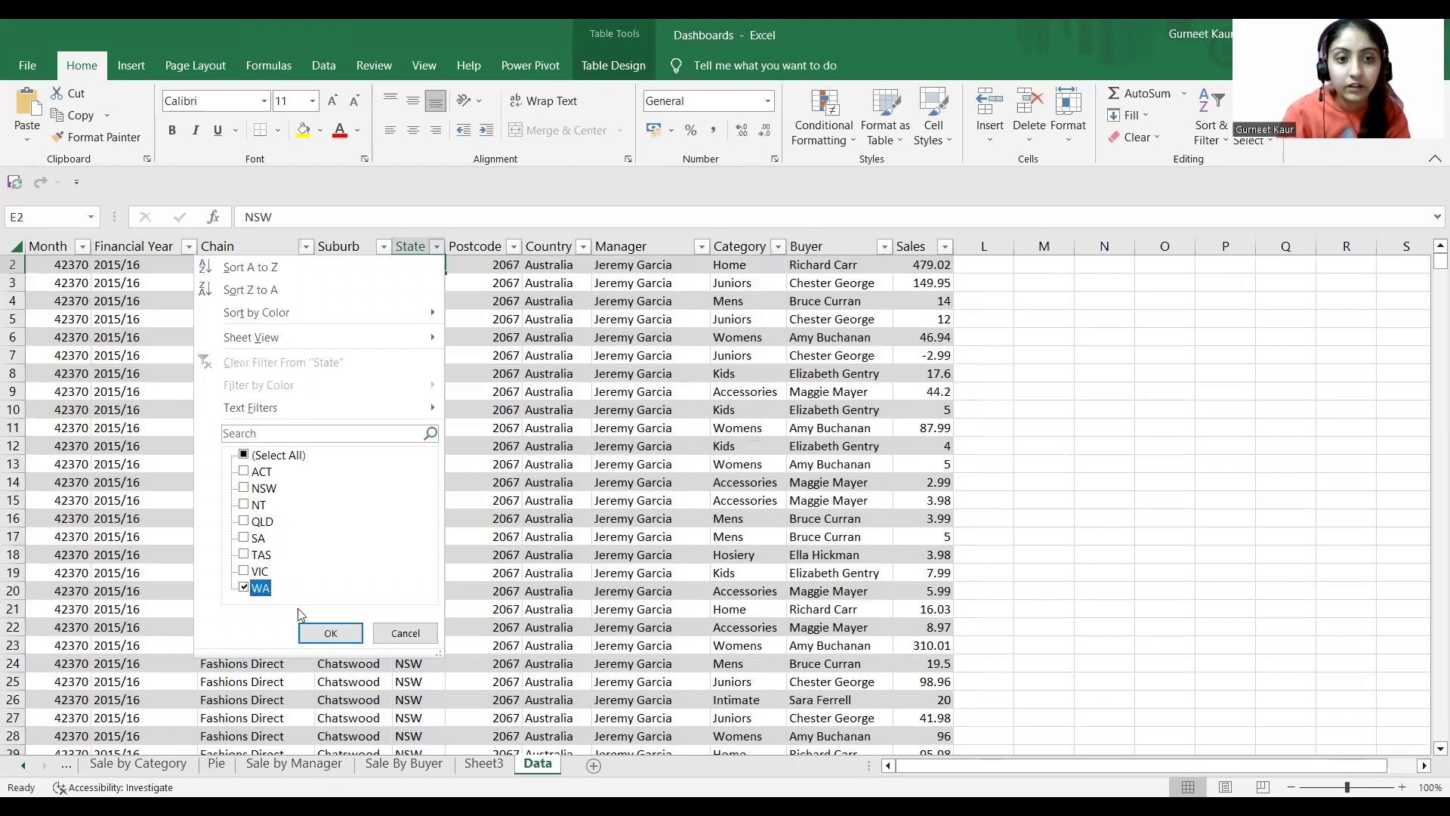
click(333, 633)
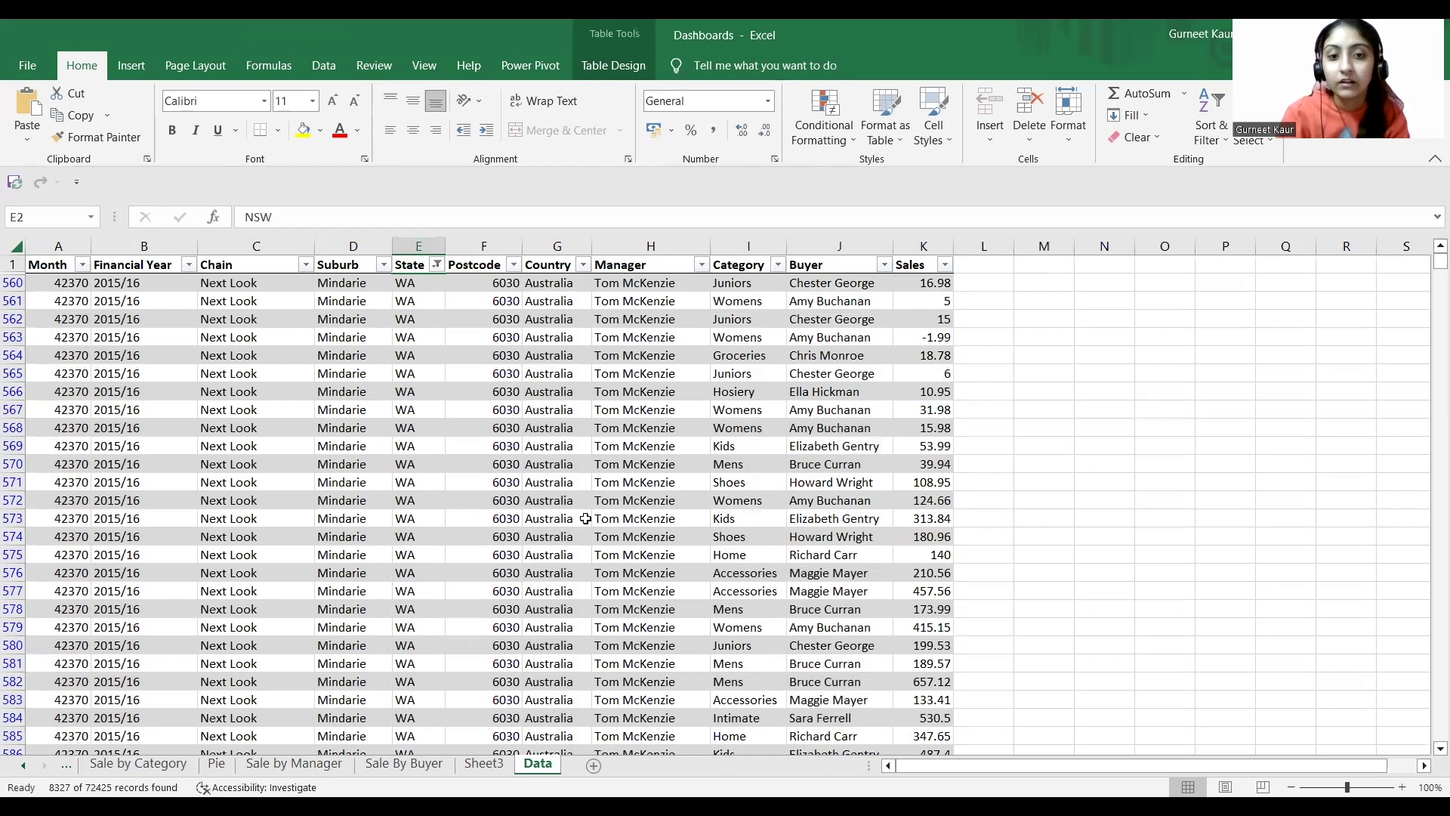
Look through the Sale by Manager, Pie and Sale by Category sheets, then select the manager pivot table.
click(309, 765)
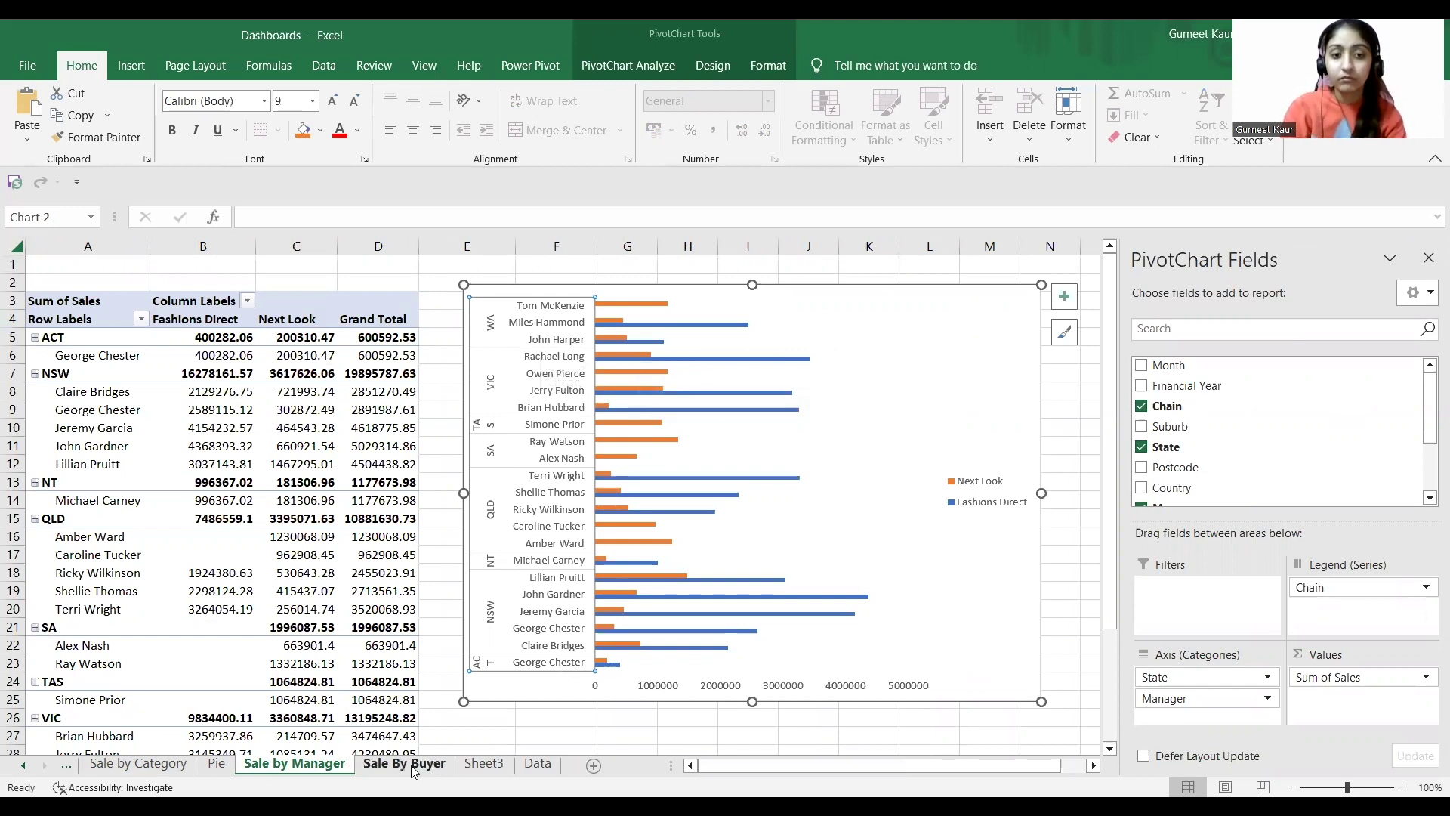
click(217, 764)
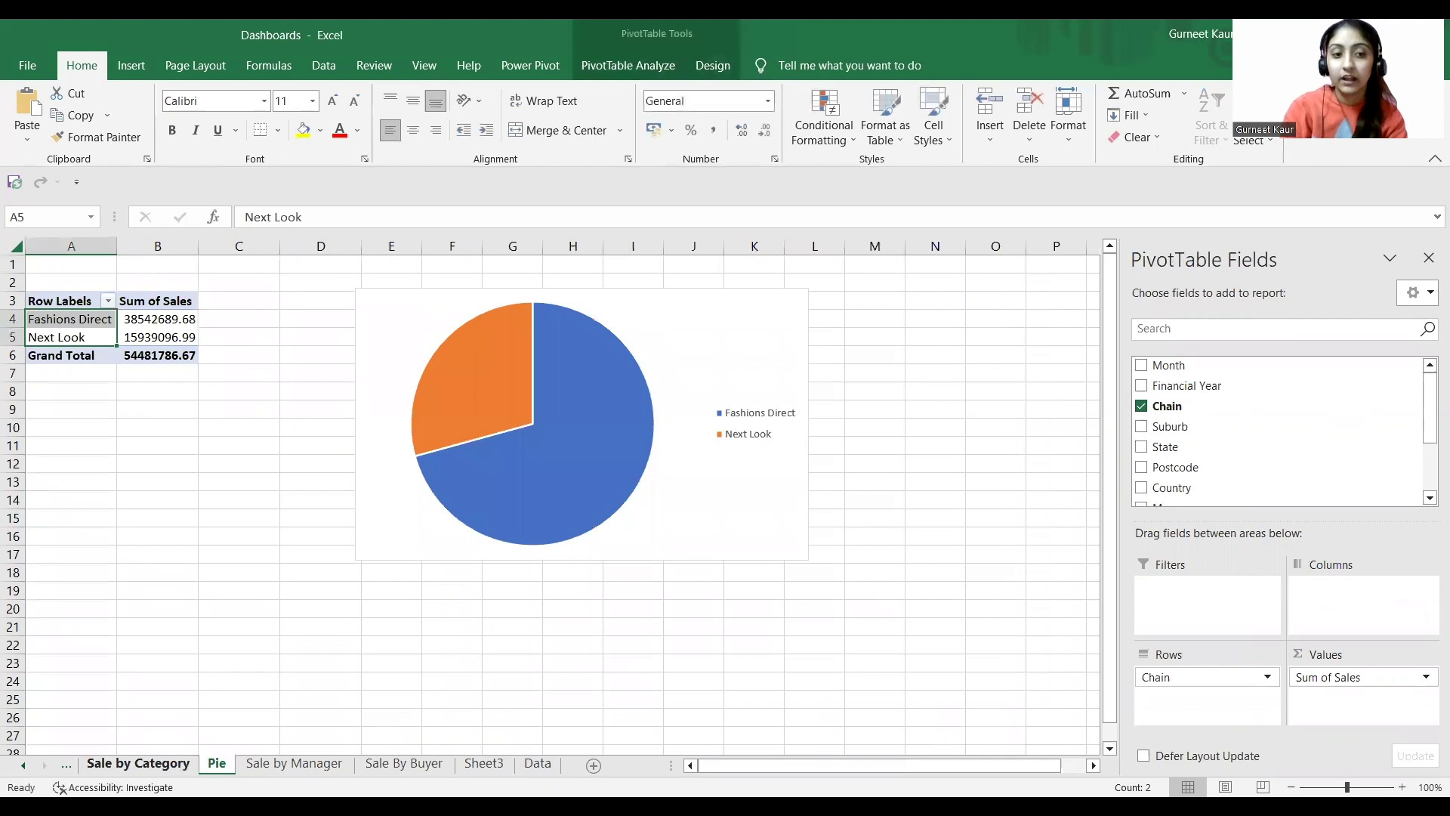
click(138, 763)
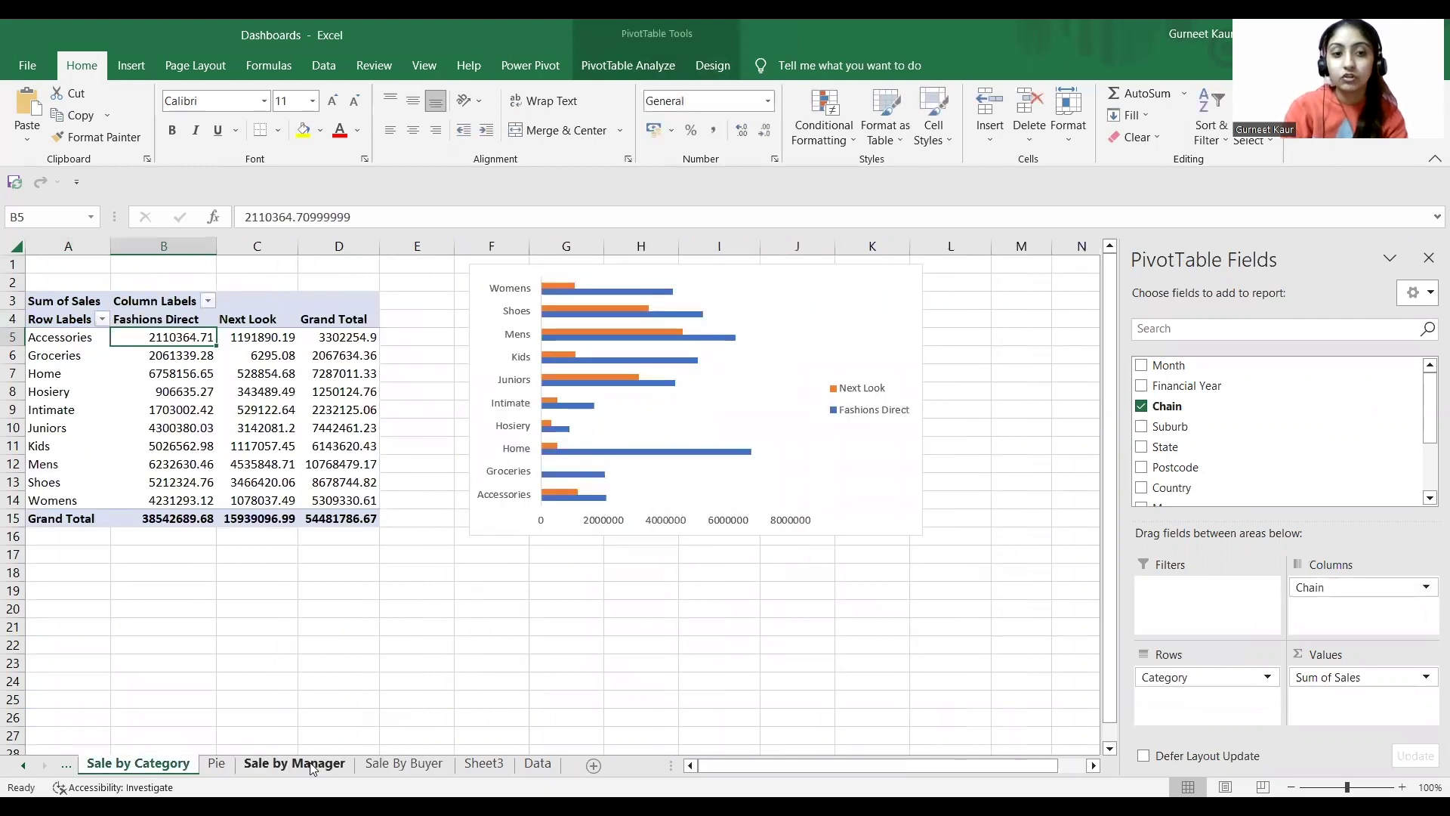
click(312, 764)
click(944, 348)
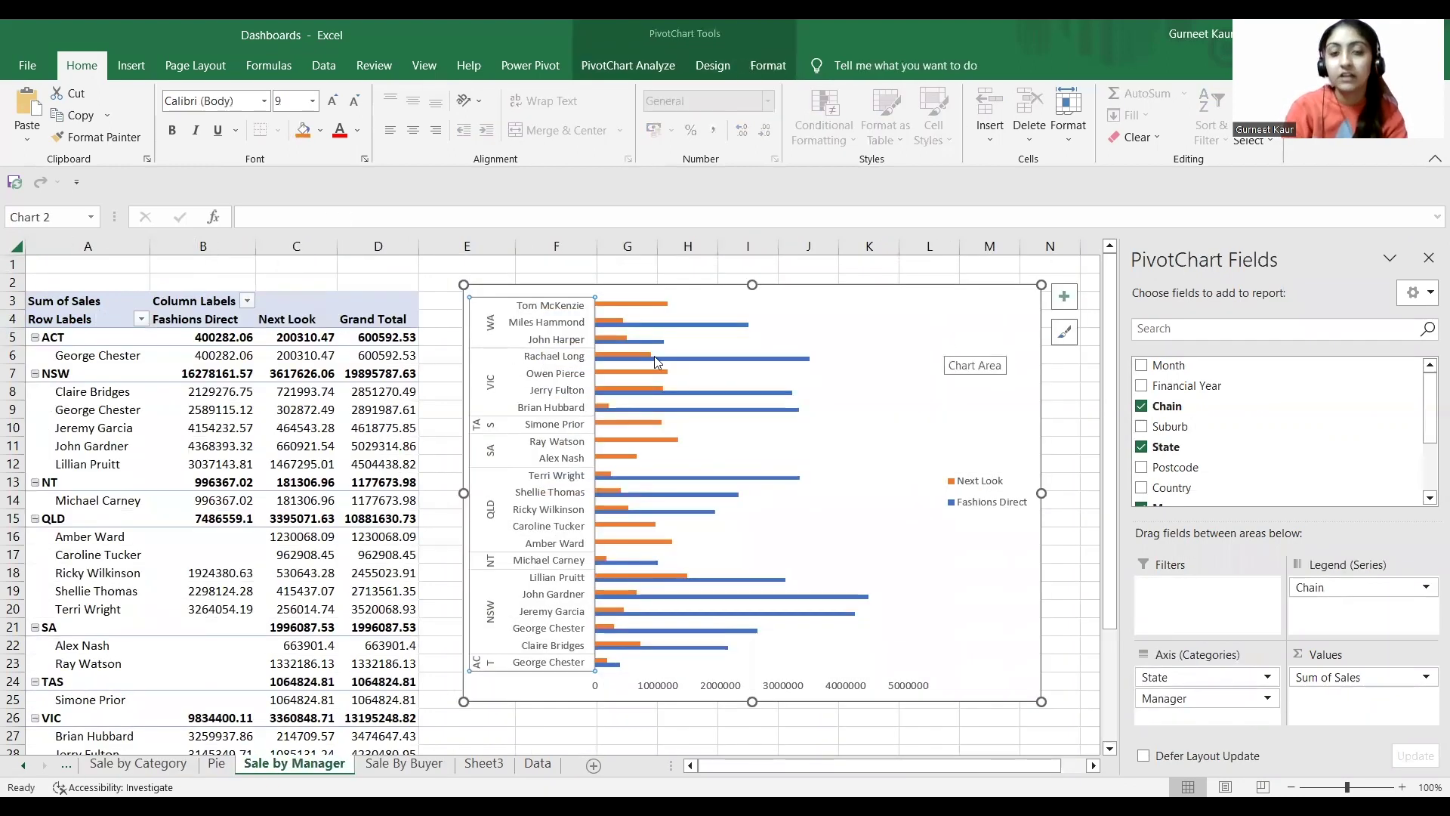
click(256, 302)
click(623, 65)
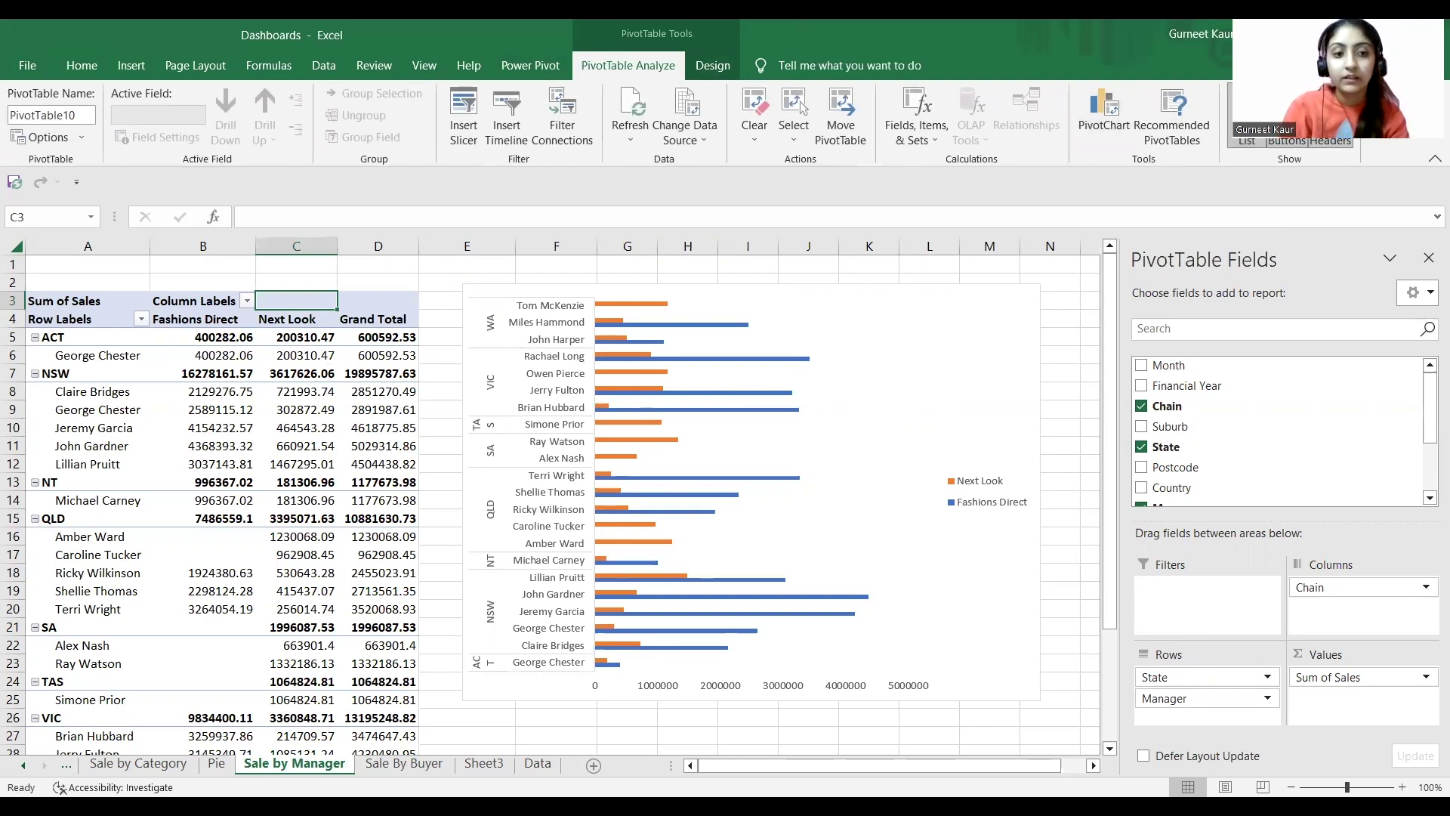
Check the Pie chain-share chart and Sale By Buyer, then start a PivotChart from the manager pivot table.
click(222, 765)
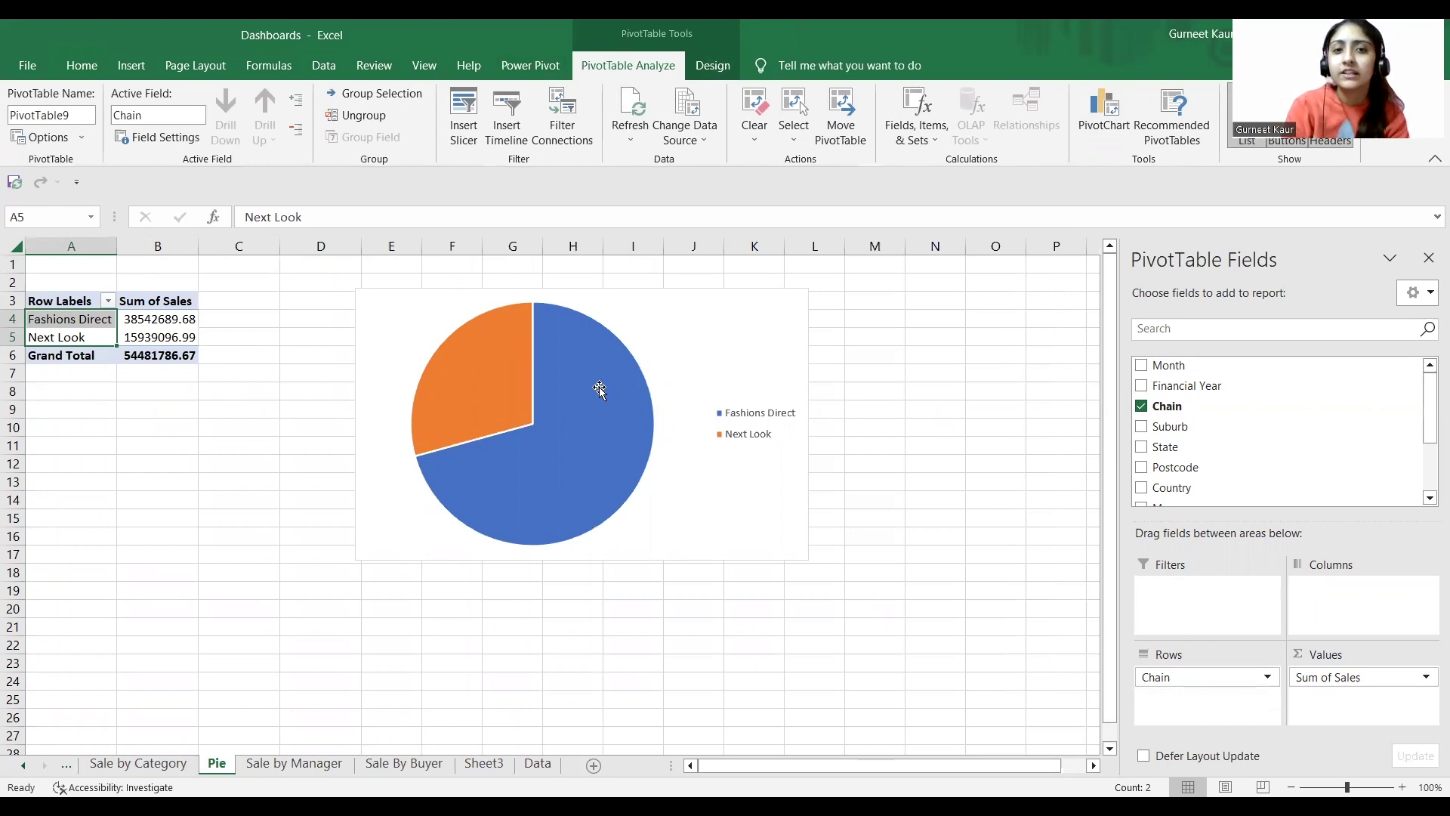
click(483, 399)
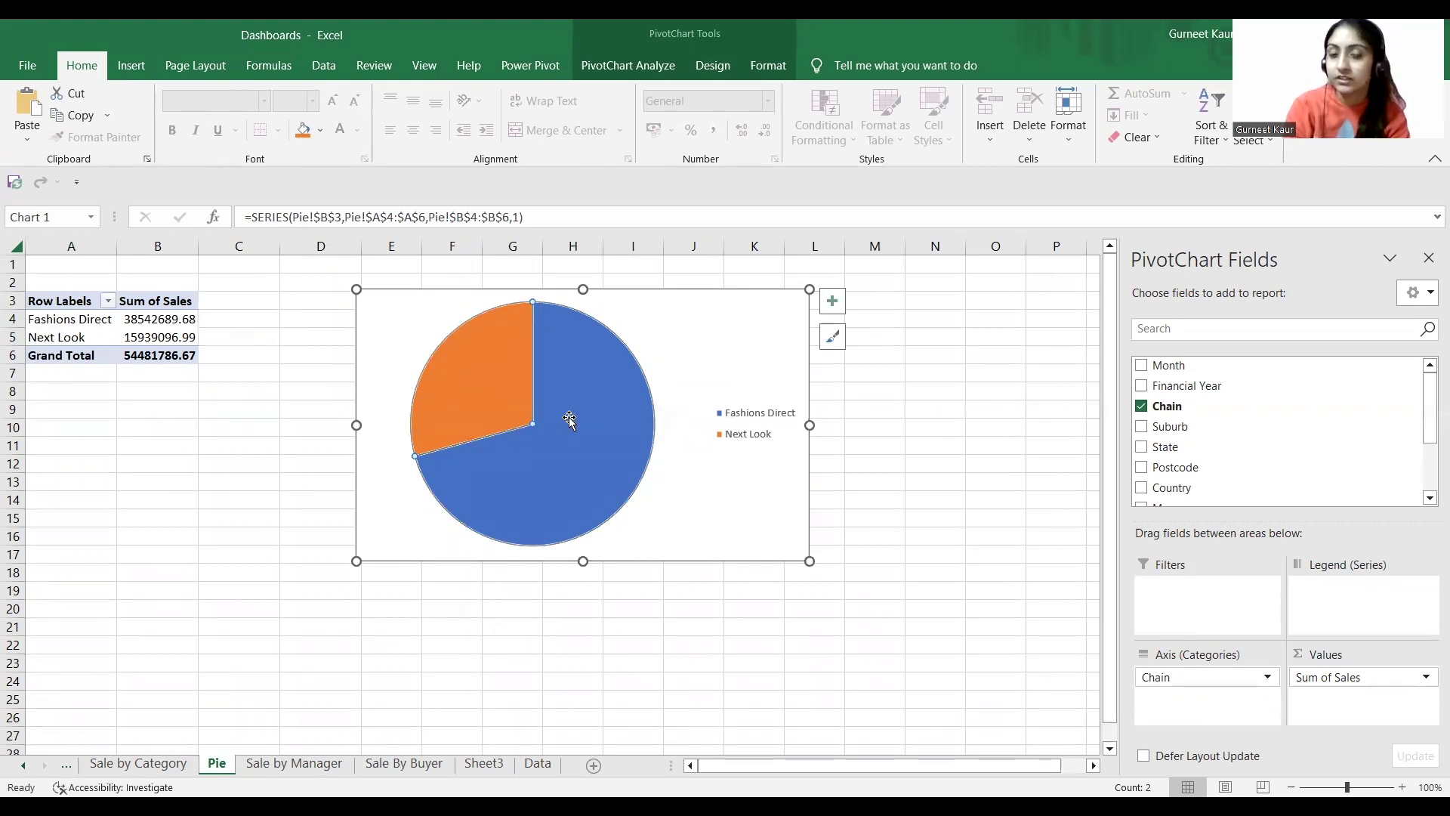
click(851, 406)
click(404, 762)
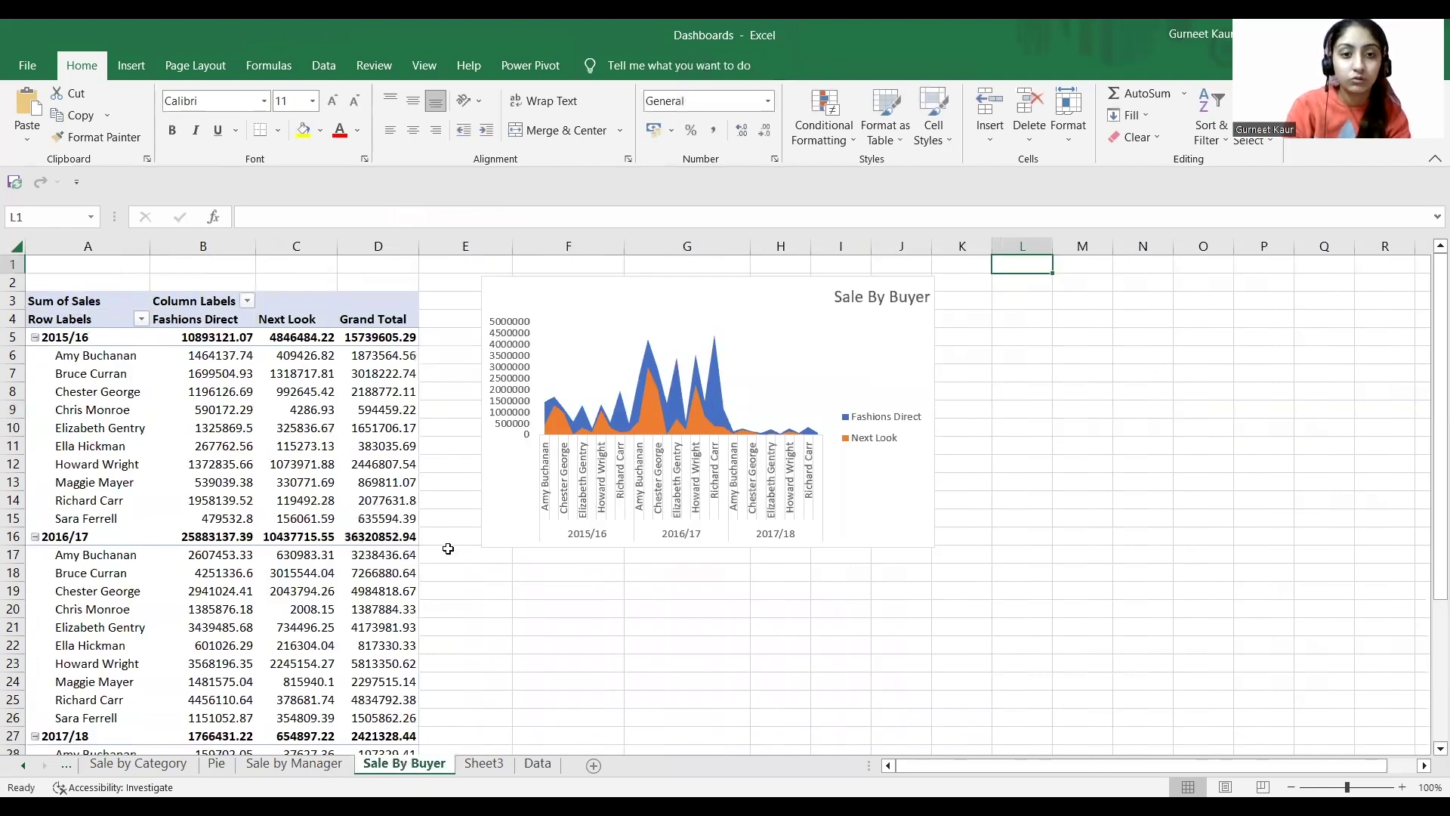
click(321, 764)
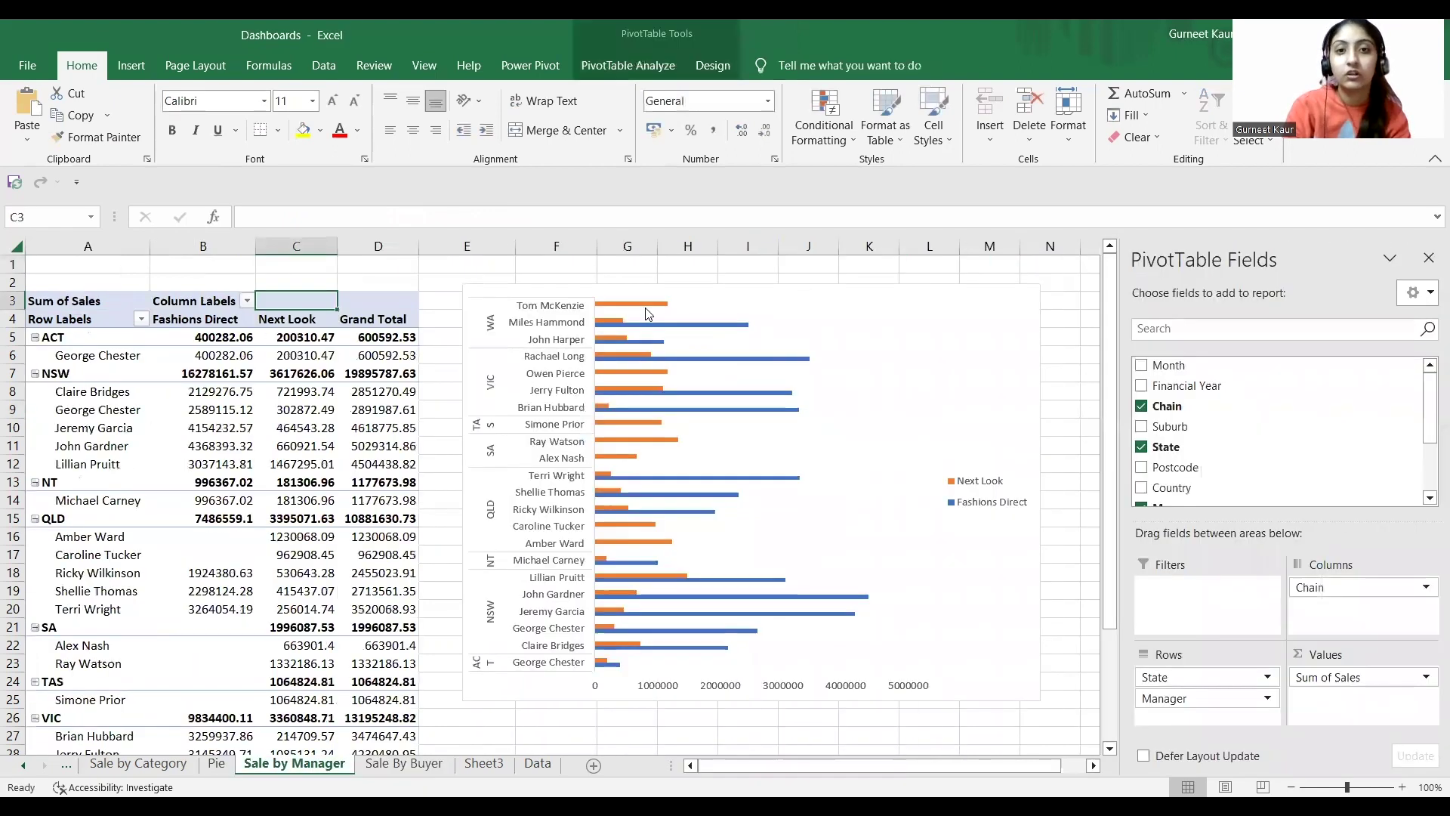
click(628, 66)
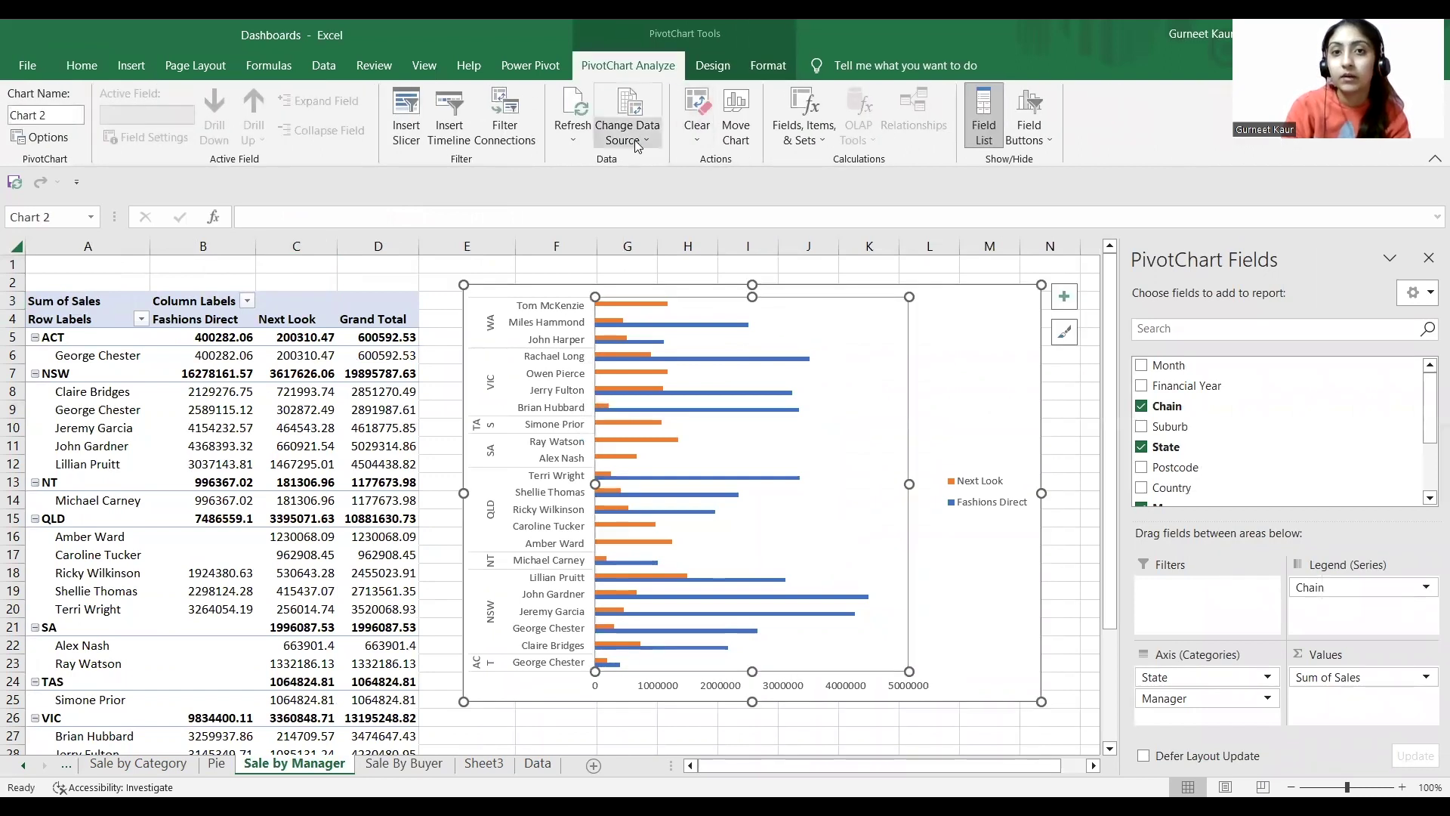
click(287, 299)
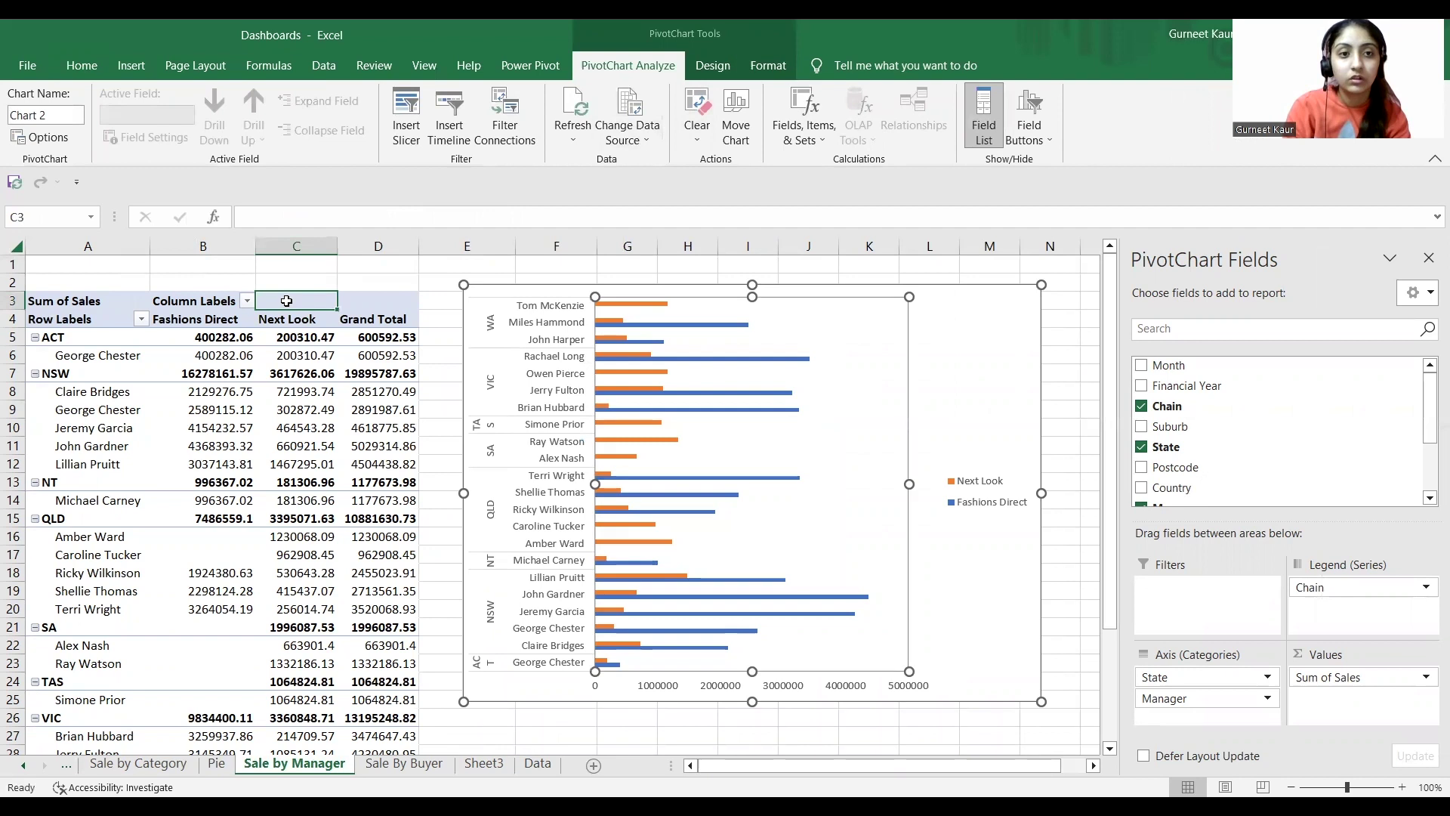
click(639, 66)
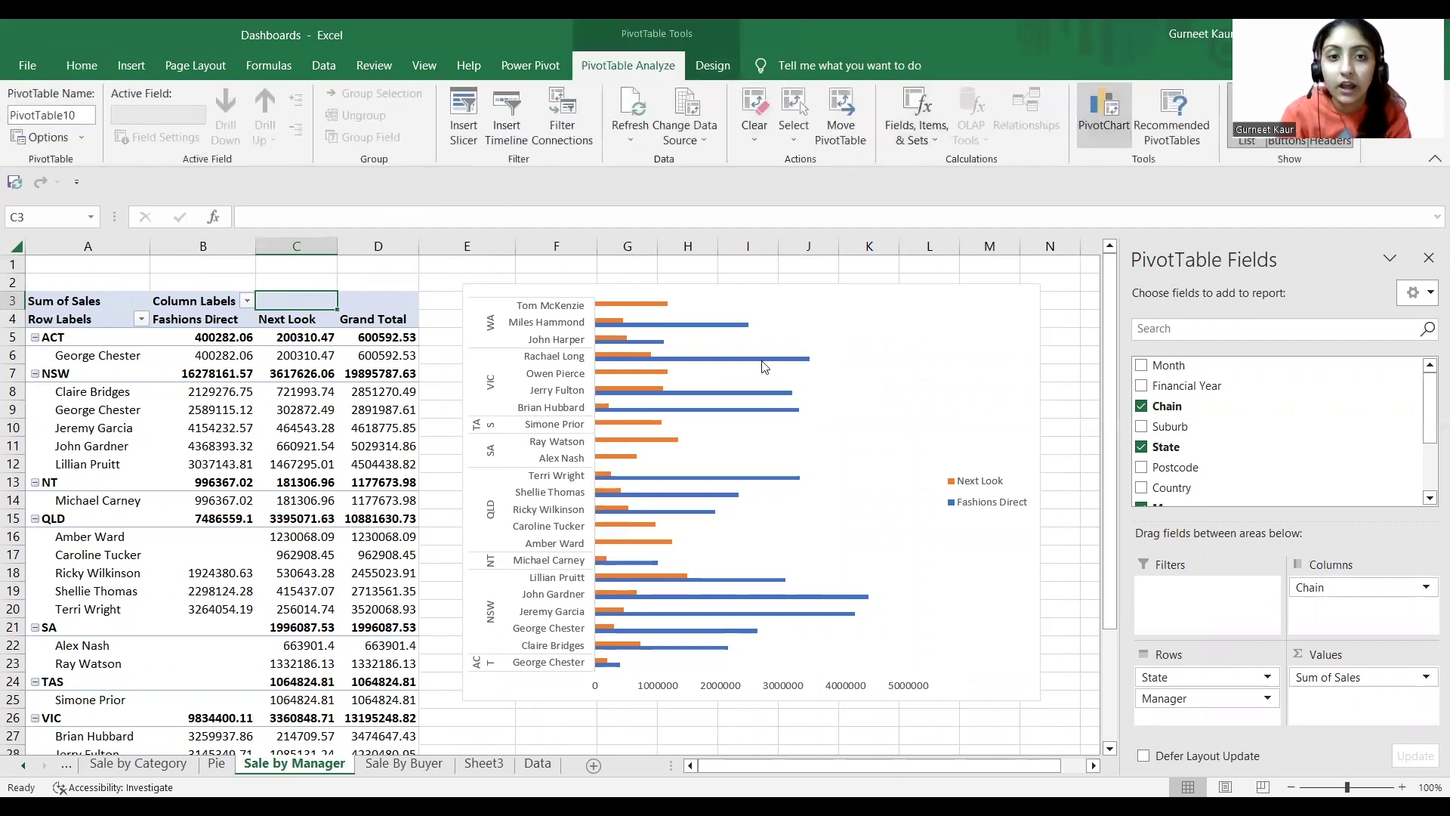
click(1103, 114)
click(479, 279)
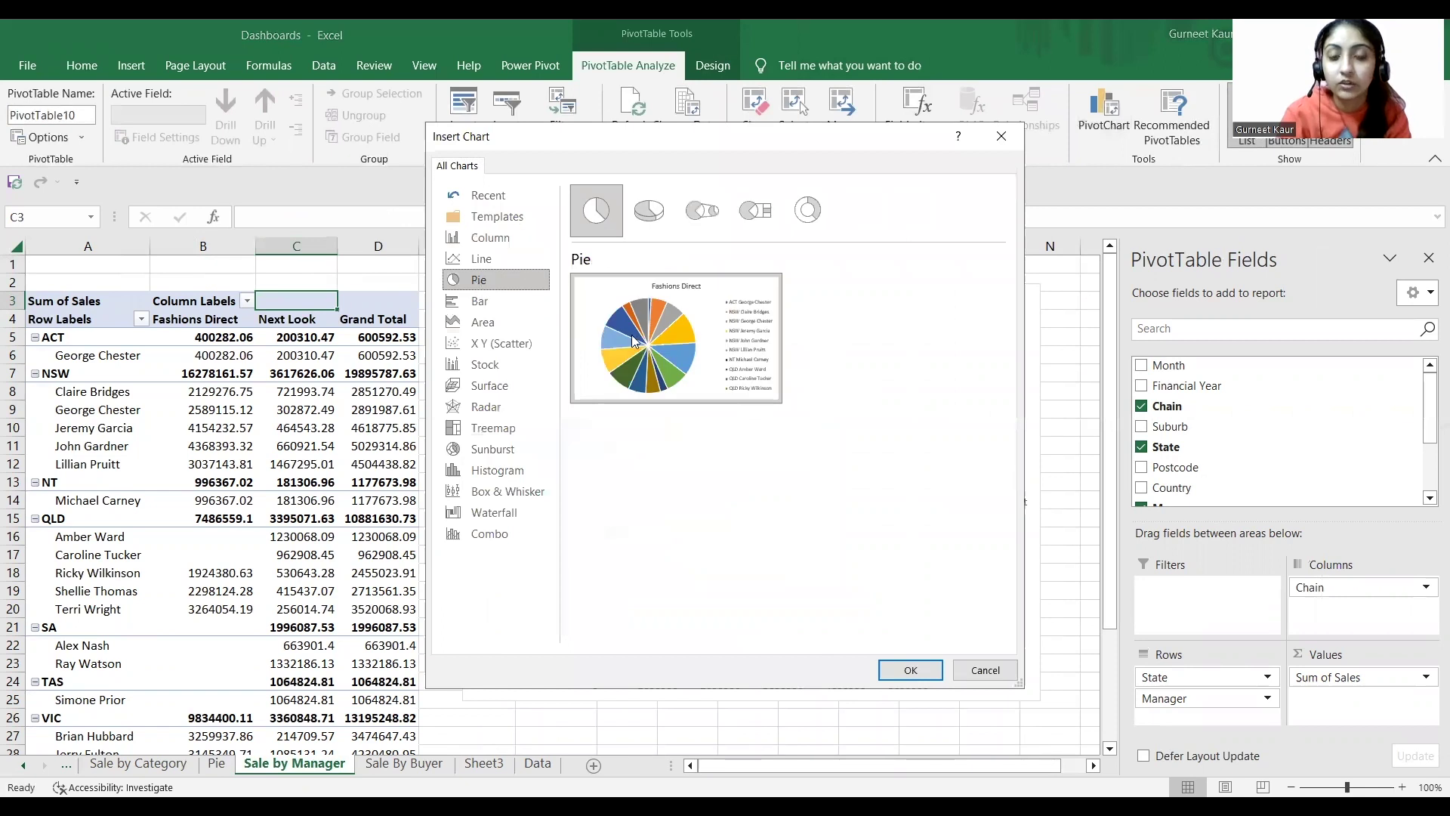
mouse_move(672, 348)
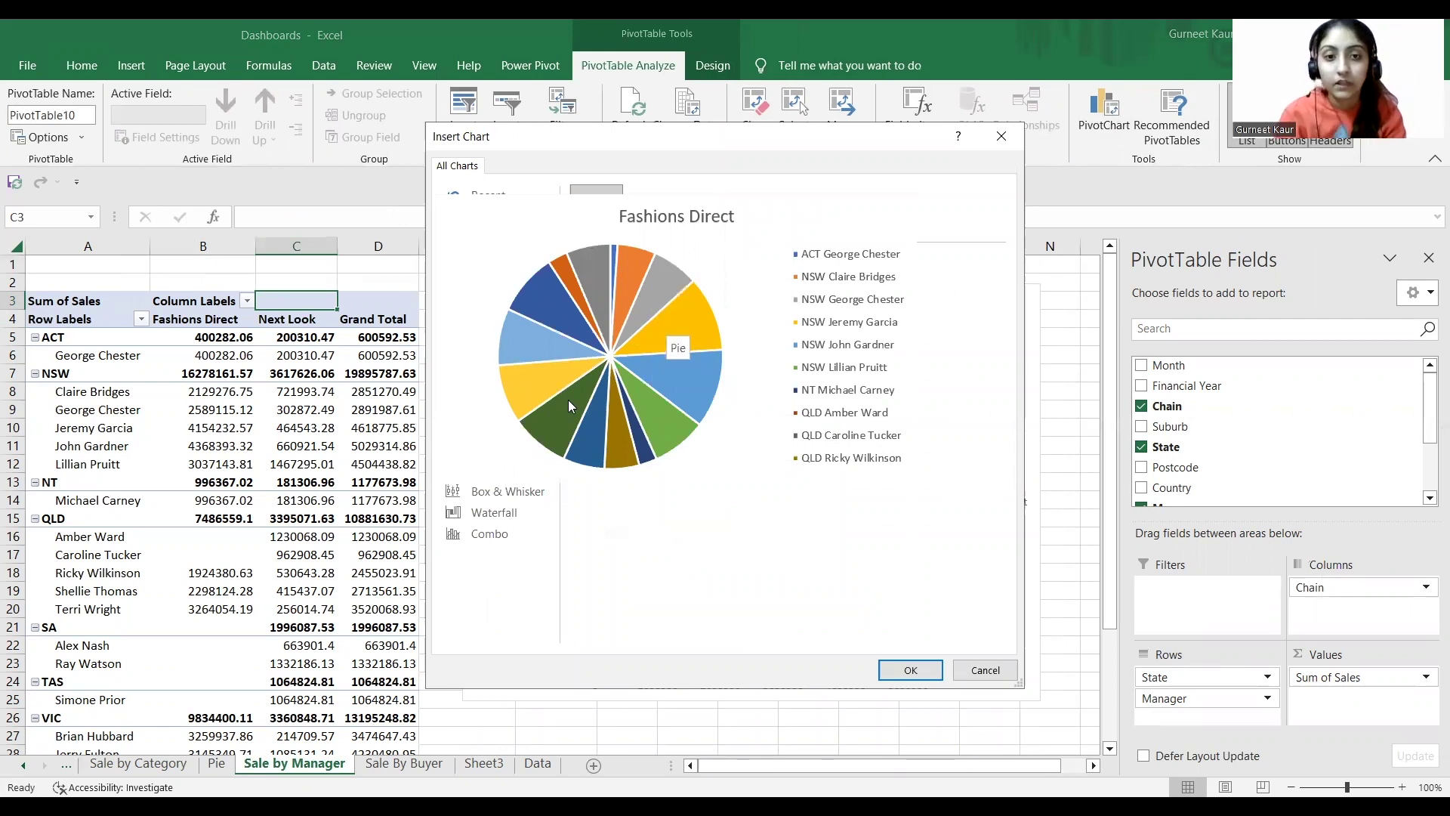
click(642, 213)
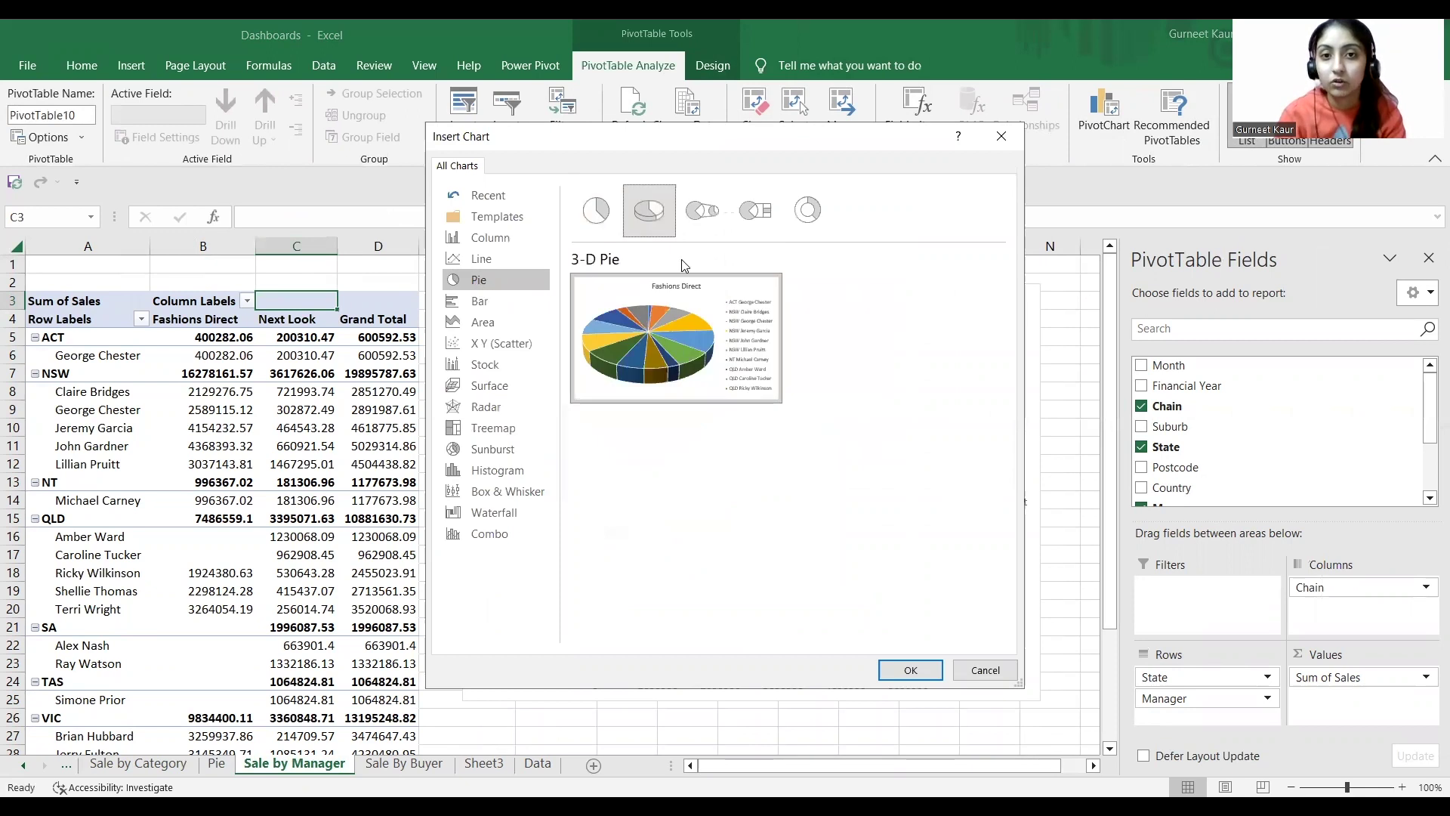
mouse_move(785, 308)
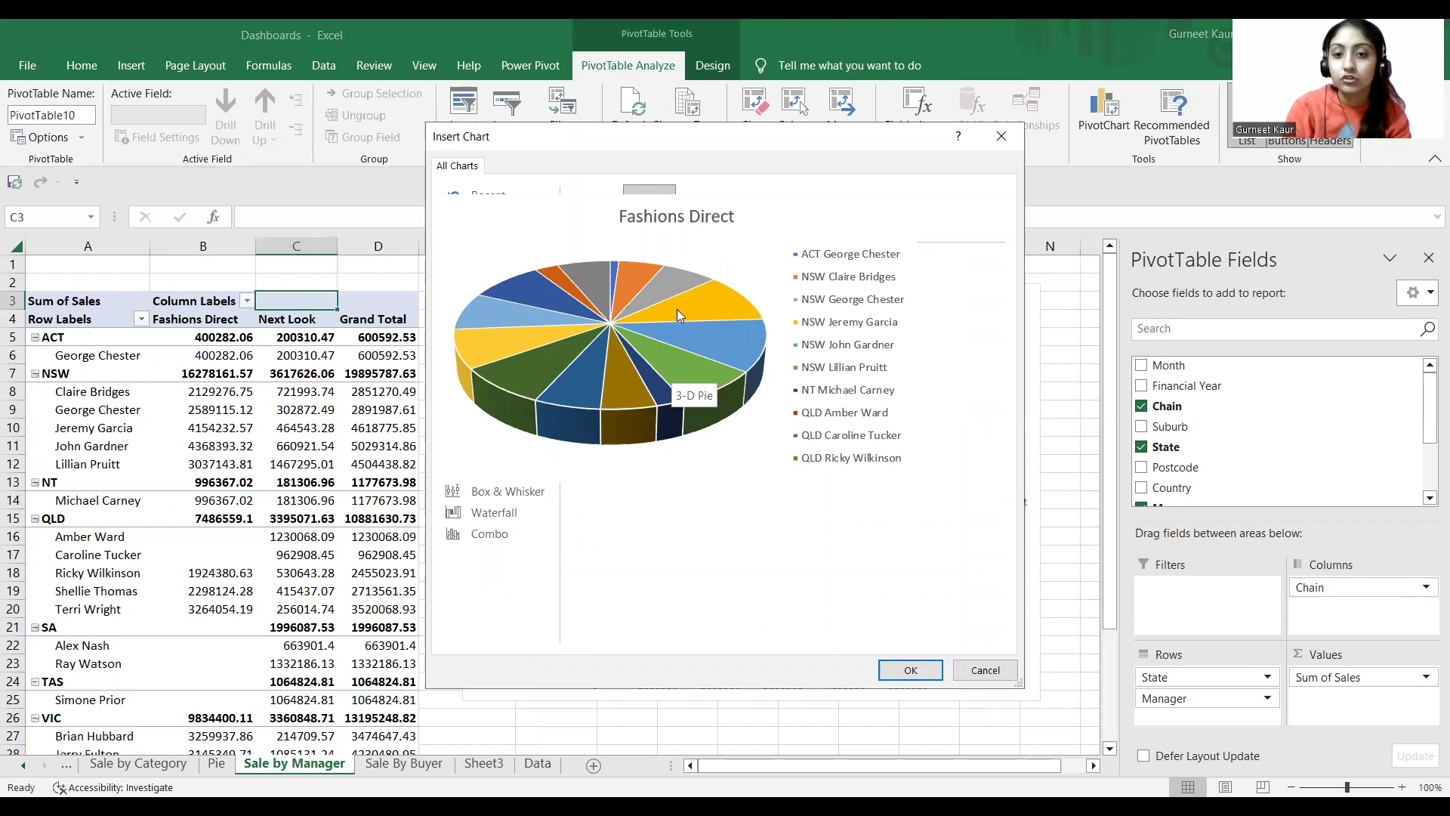
click(971, 668)
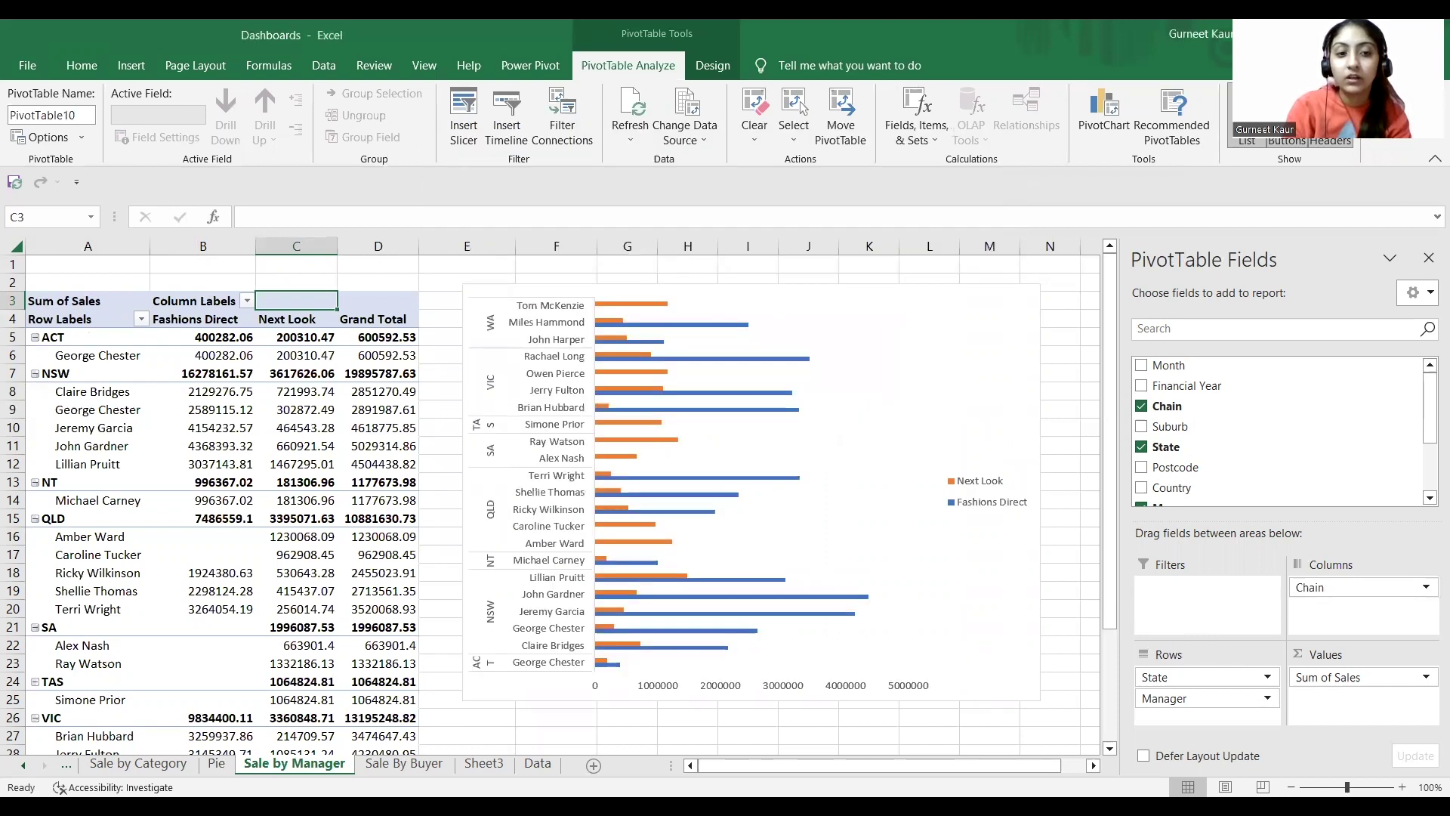
On Sale by Category, review Accessories sales for Fashions Direct, Next Look and the grand total.
click(217, 762)
mouse_move(529, 447)
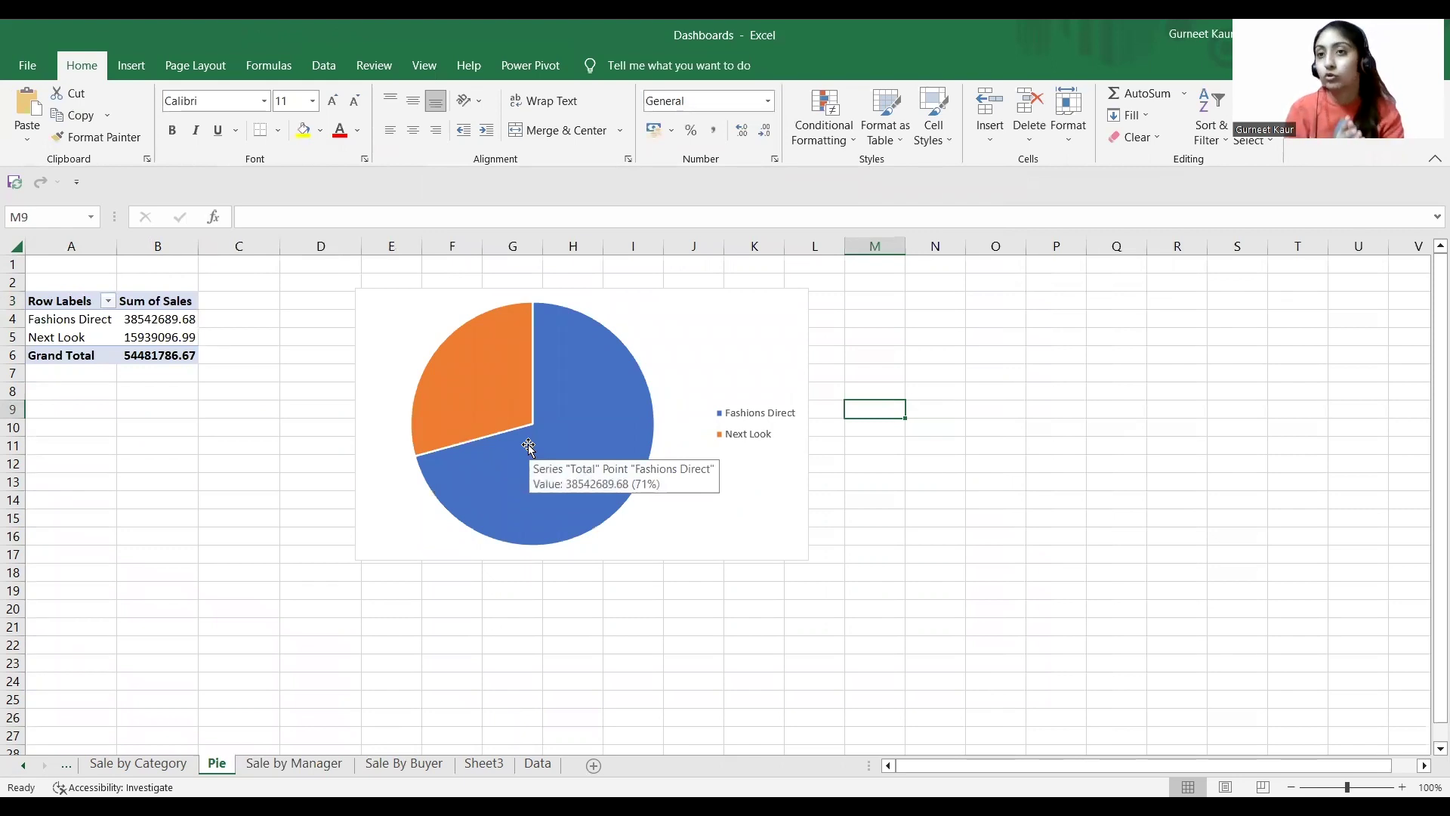
click(138, 763)
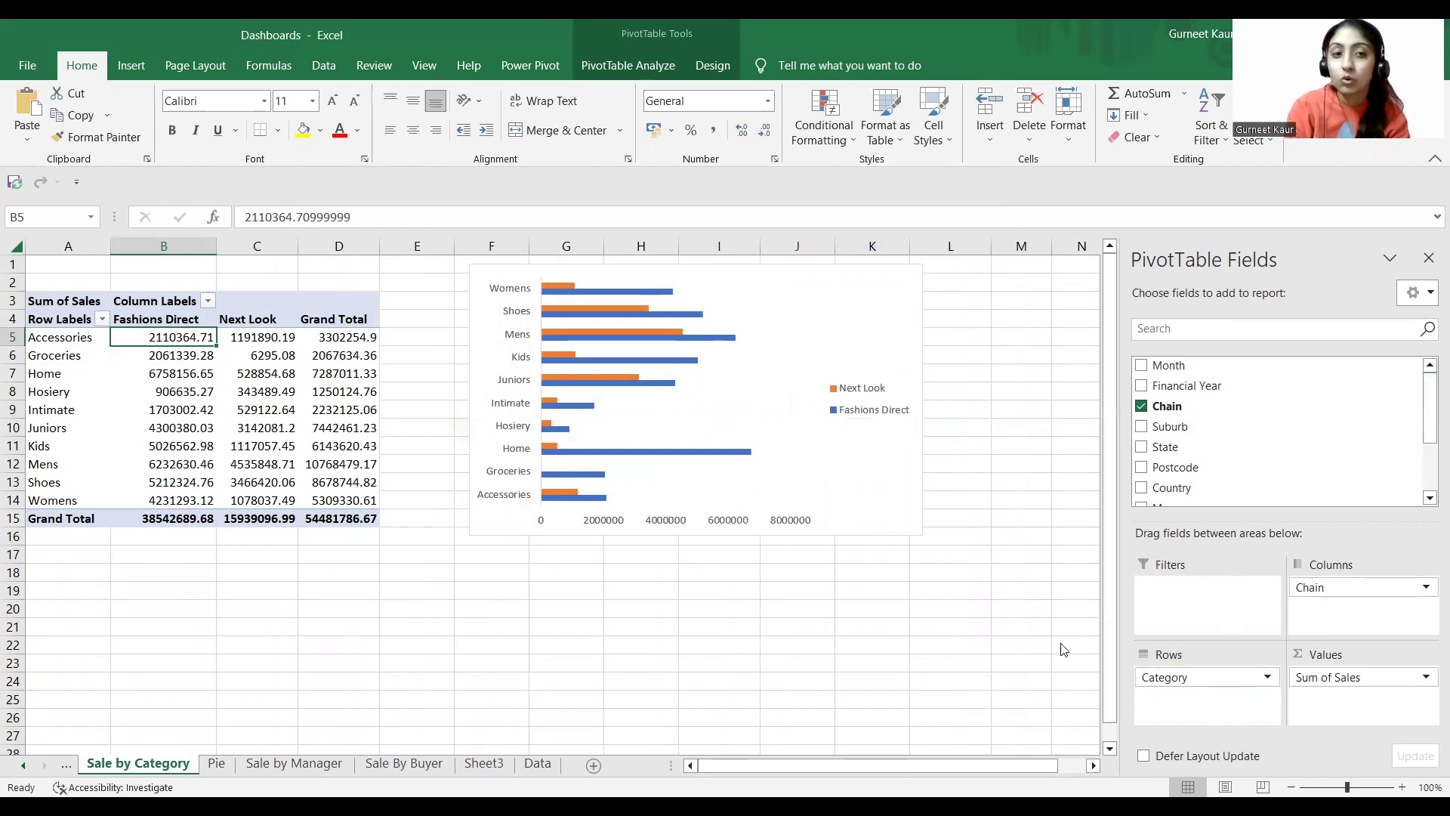
click(78, 336)
key(Down)
key(Down)
drag(70, 337, 71, 501)
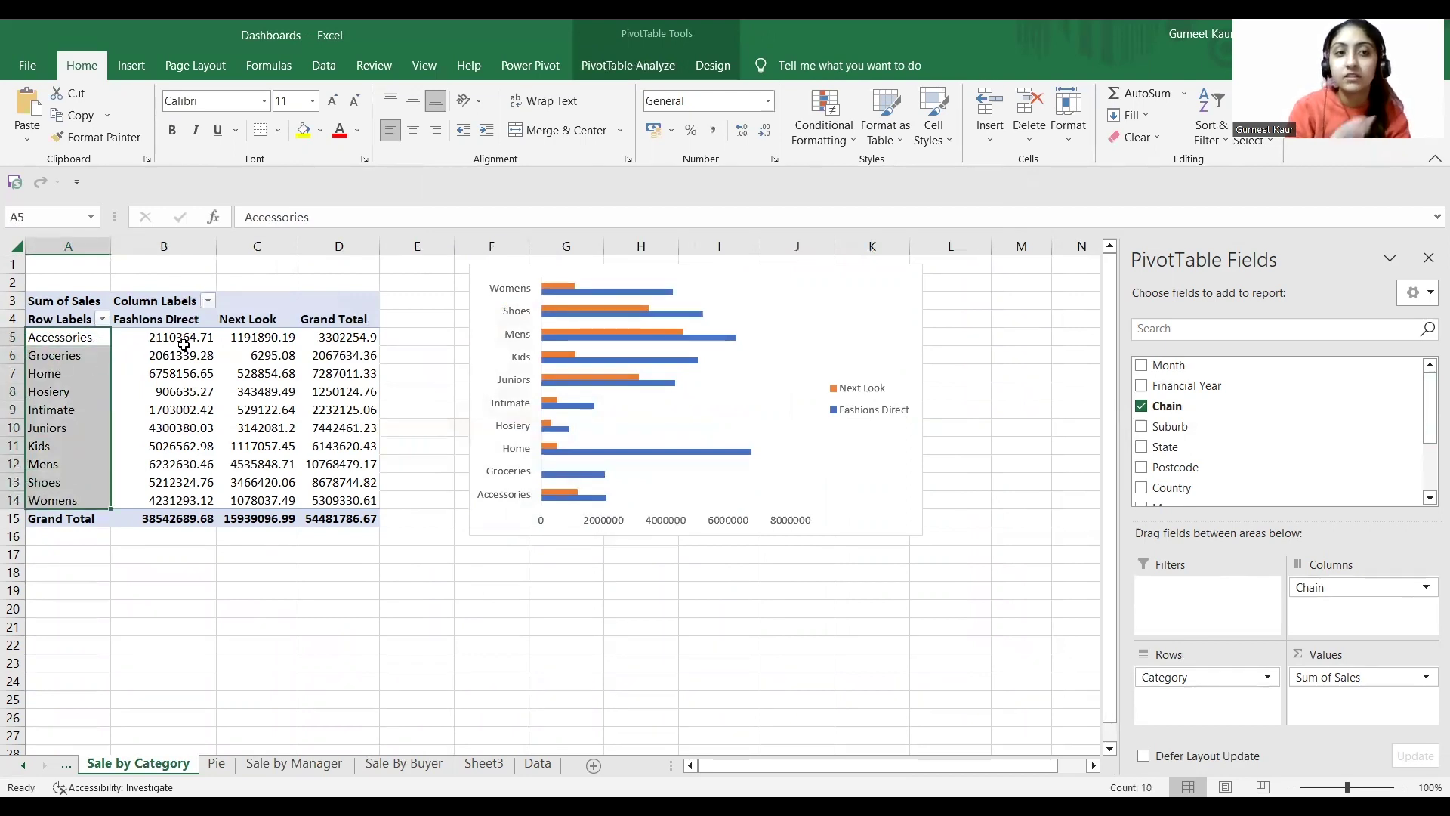
click(47, 339)
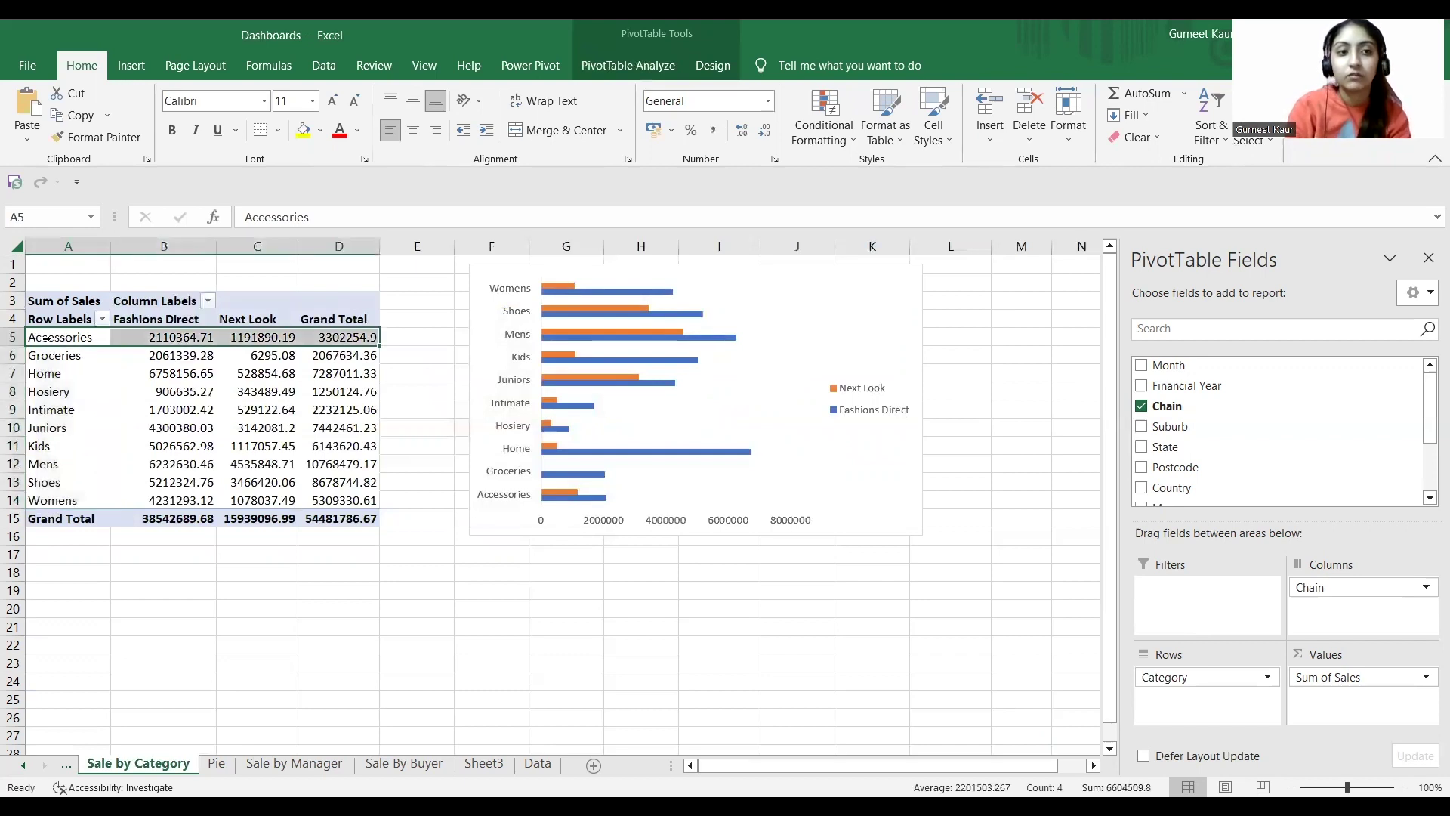
click(176, 338)
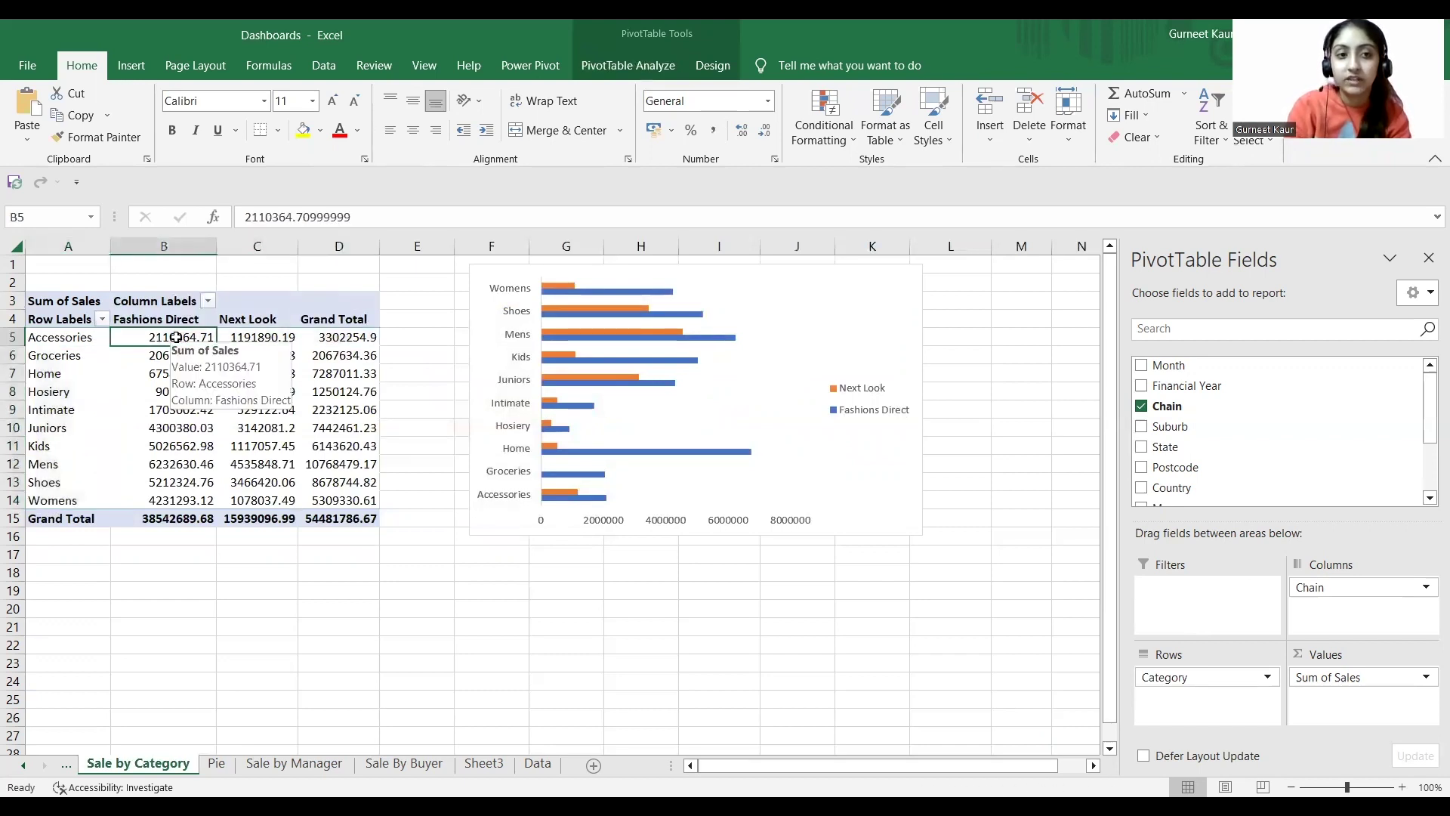
click(253, 336)
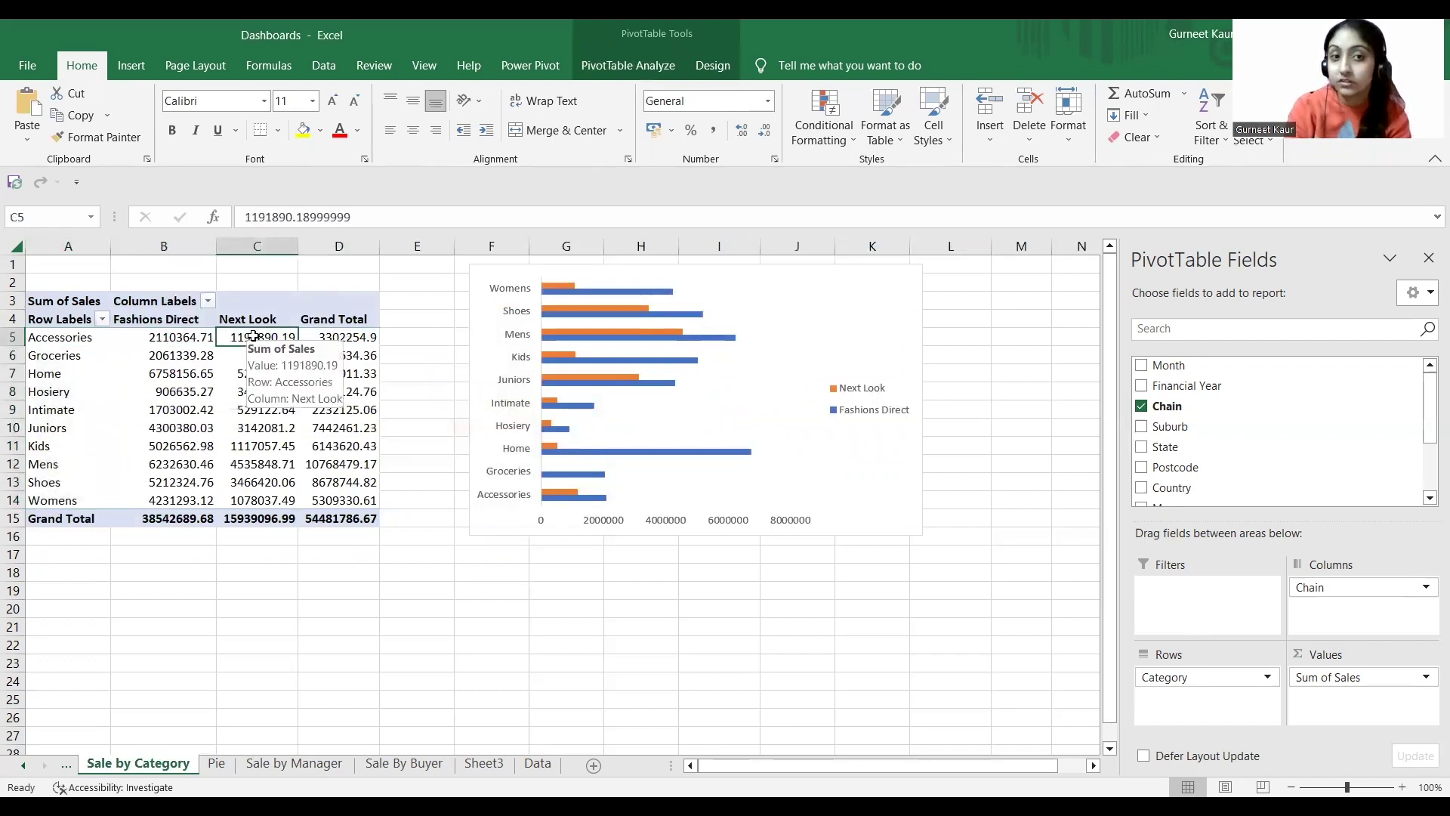
click(370, 336)
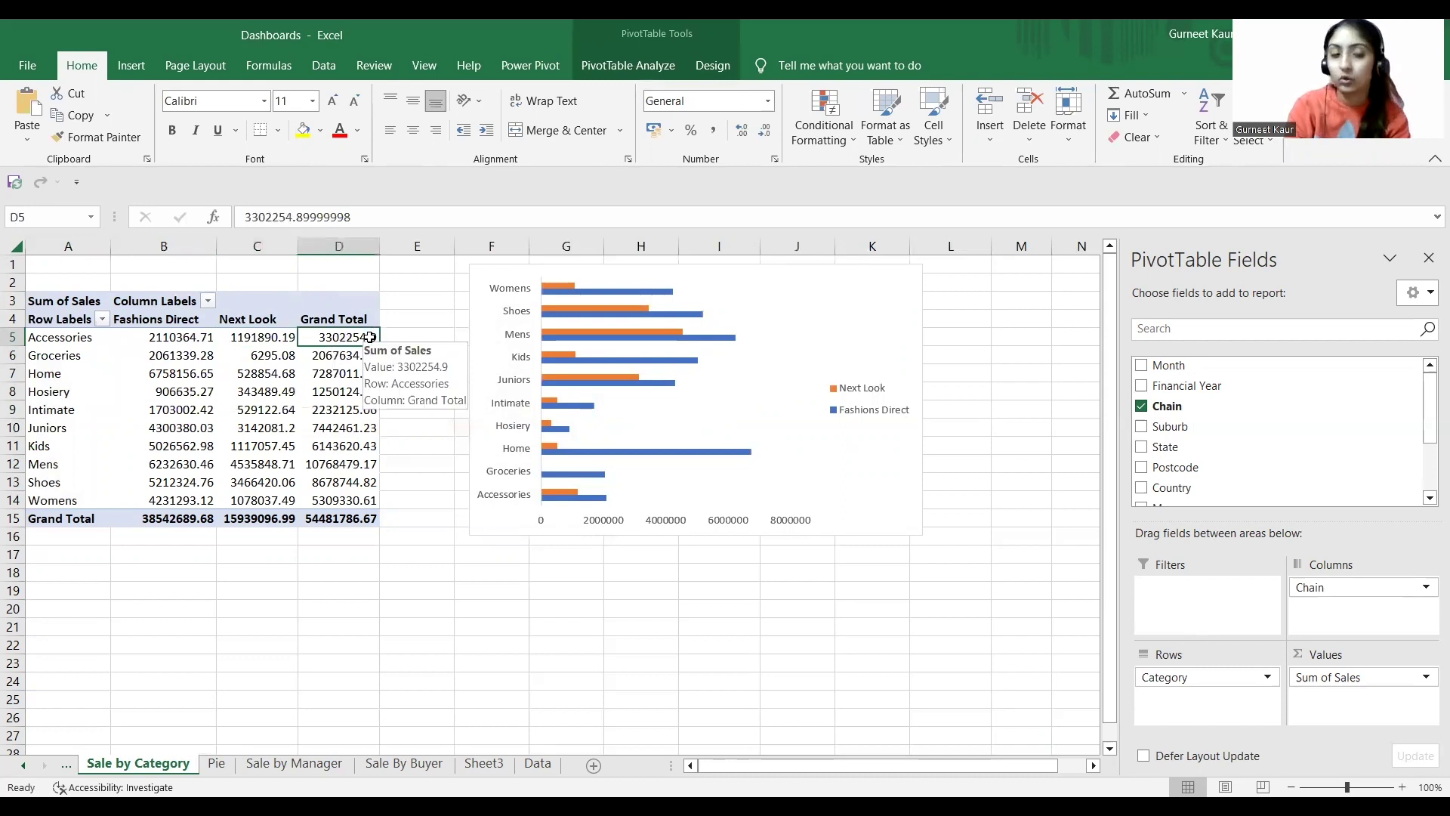
click(120, 301)
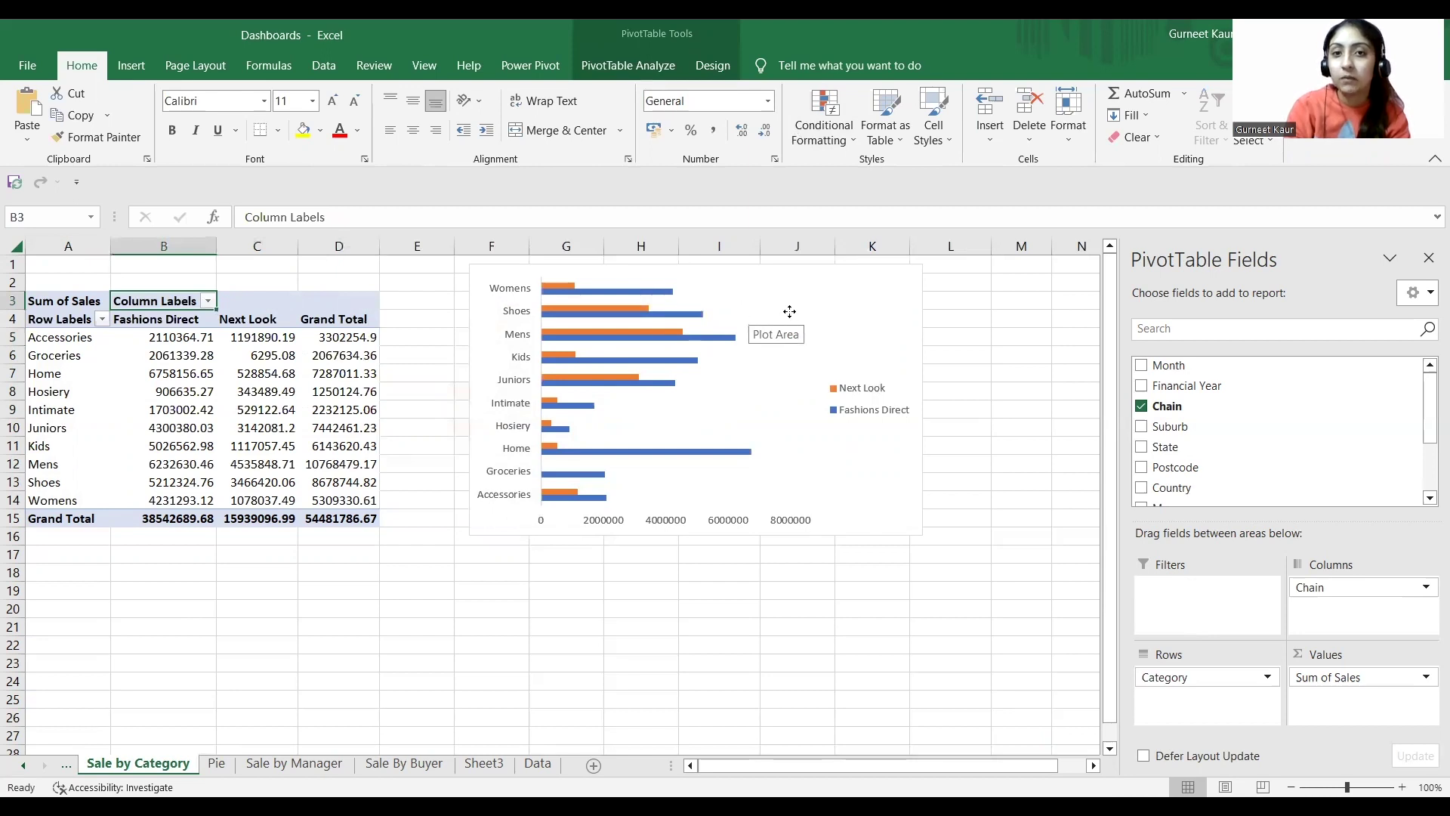
Select the whole category sales bar chart to compare it with the table figures.
click(661, 354)
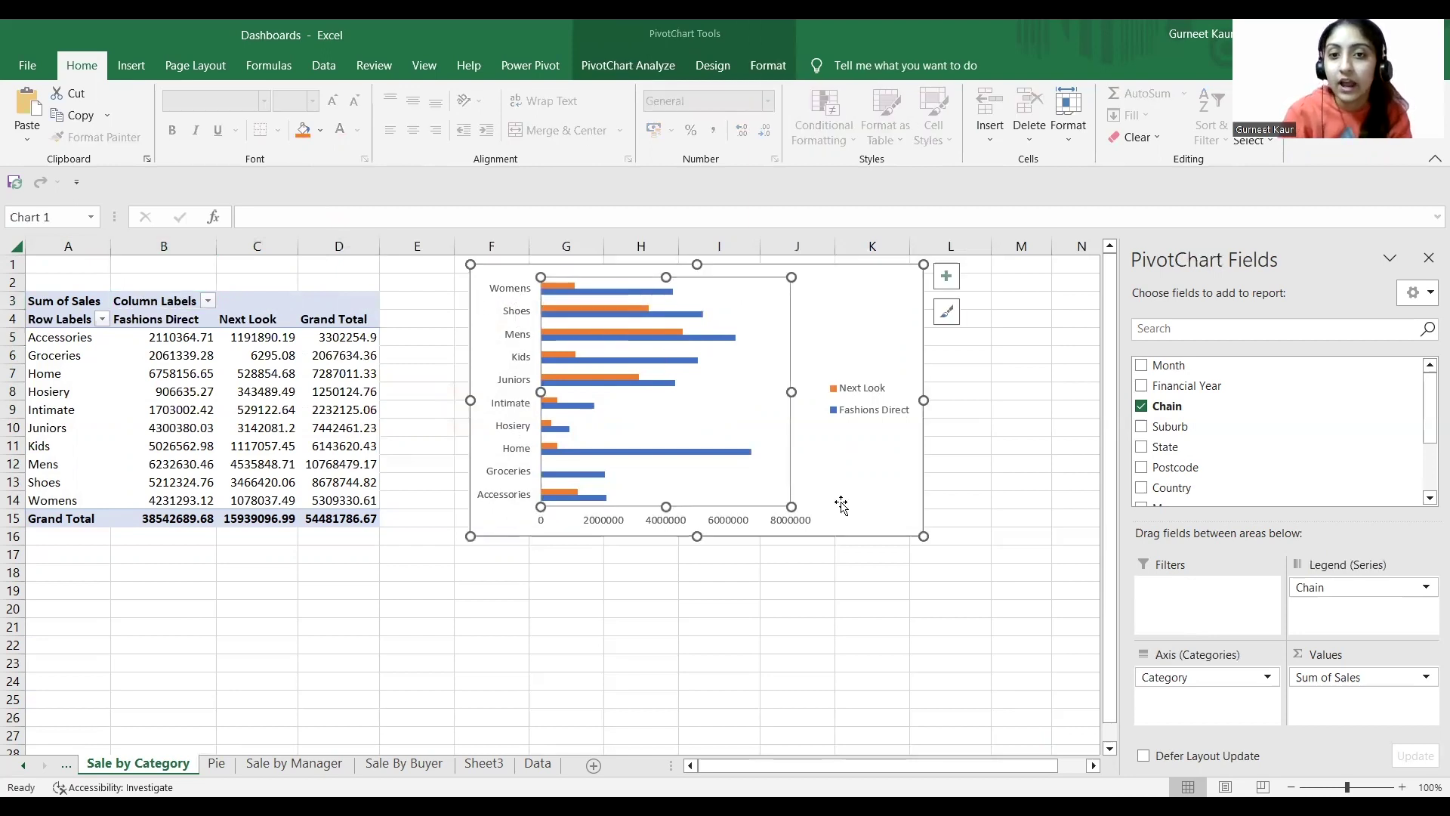
mouse_move(569, 286)
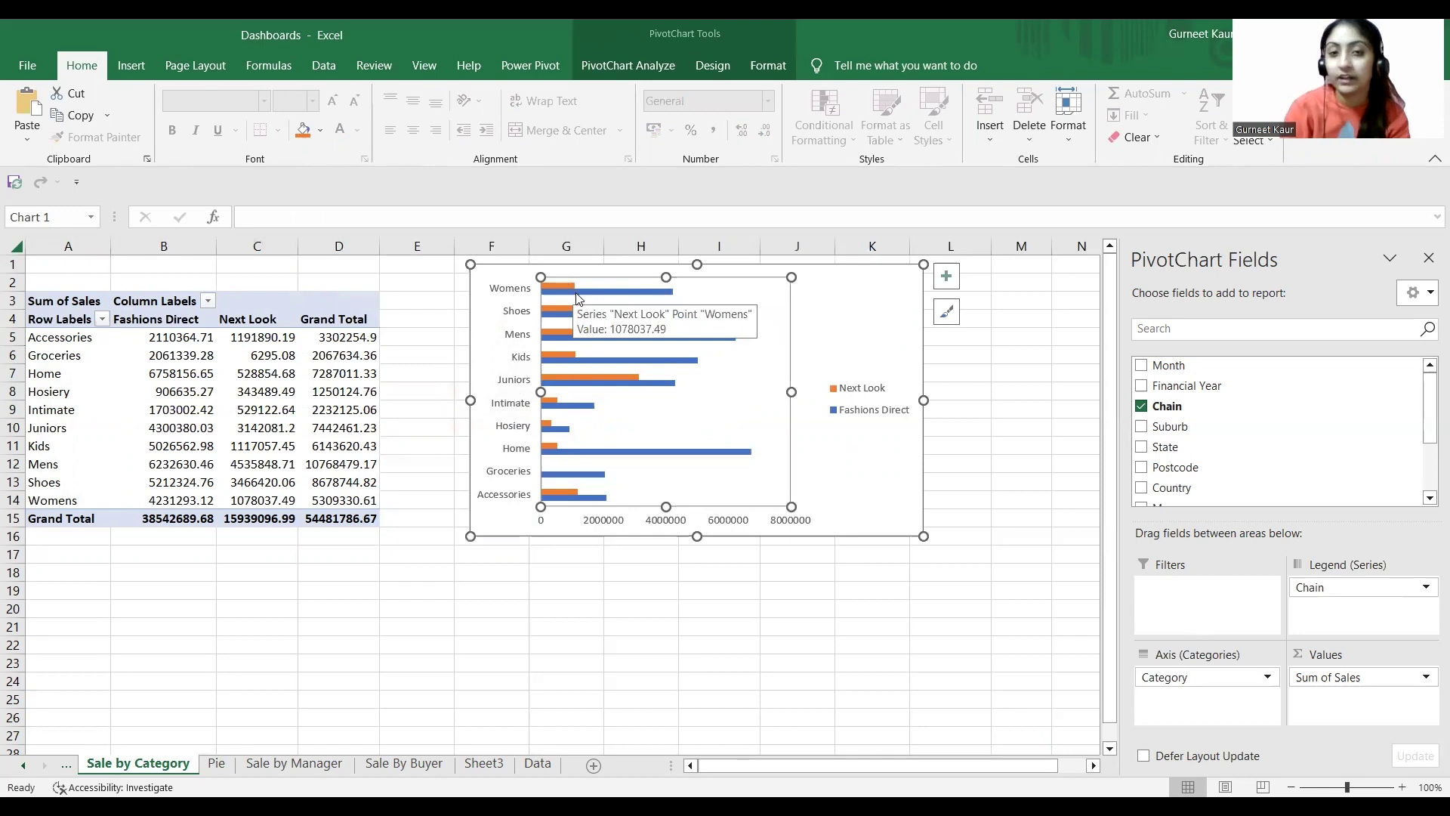
click(887, 318)
click(24, 765)
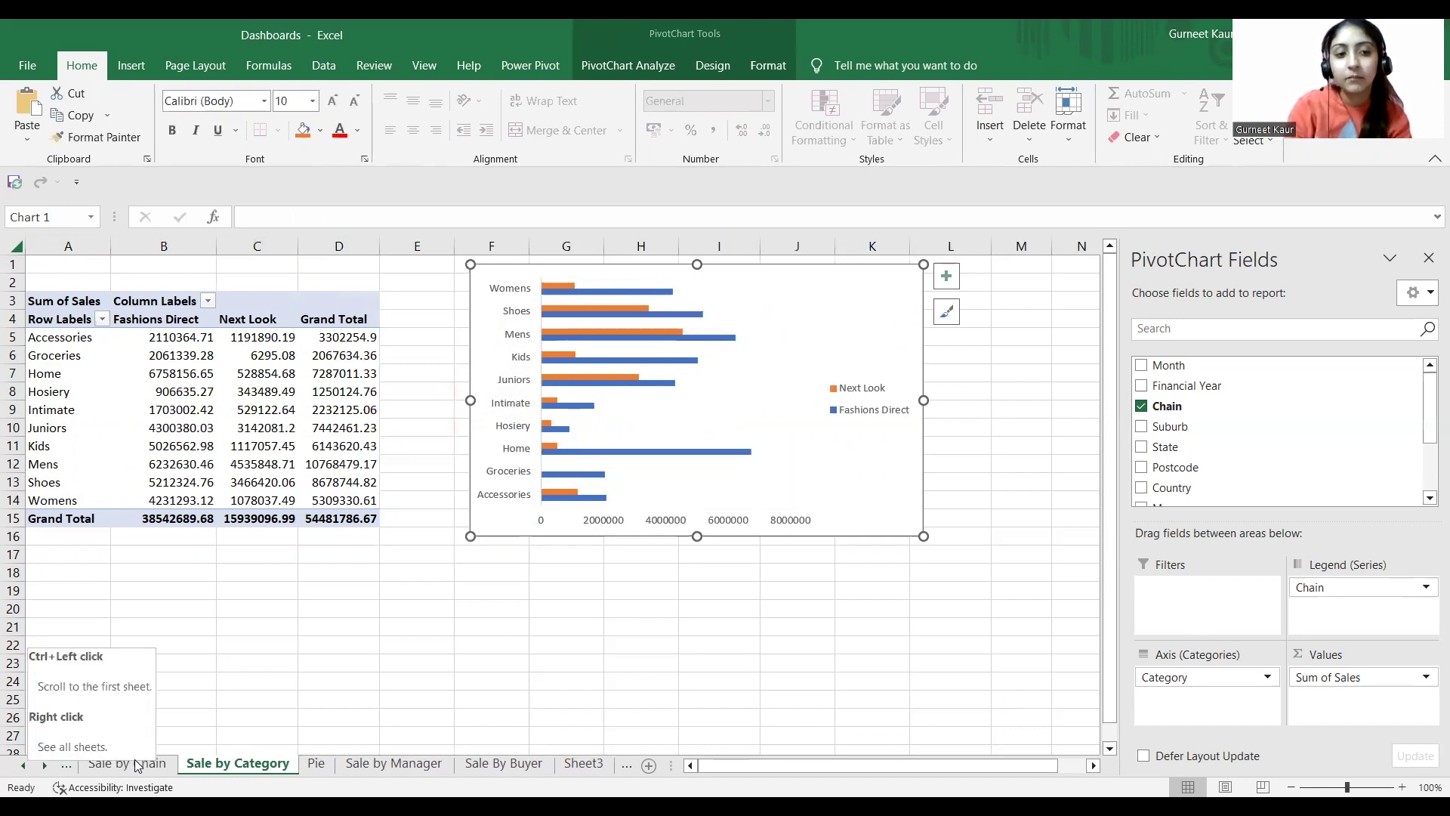
Review the Sale by Chain, Sale by Category, Pie, Sale by Manager and Sale By Buyer sheets.
click(145, 765)
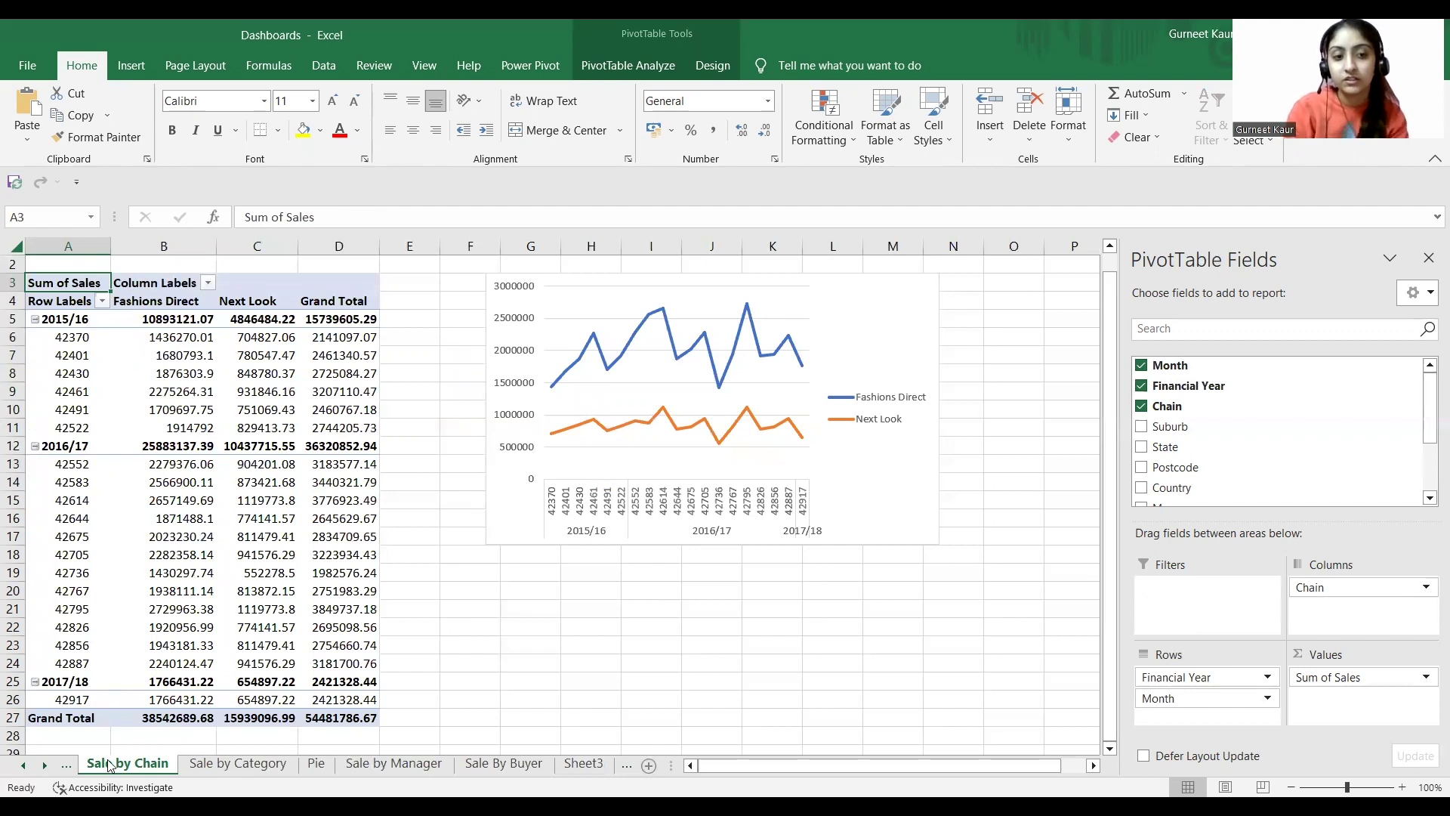
click(202, 764)
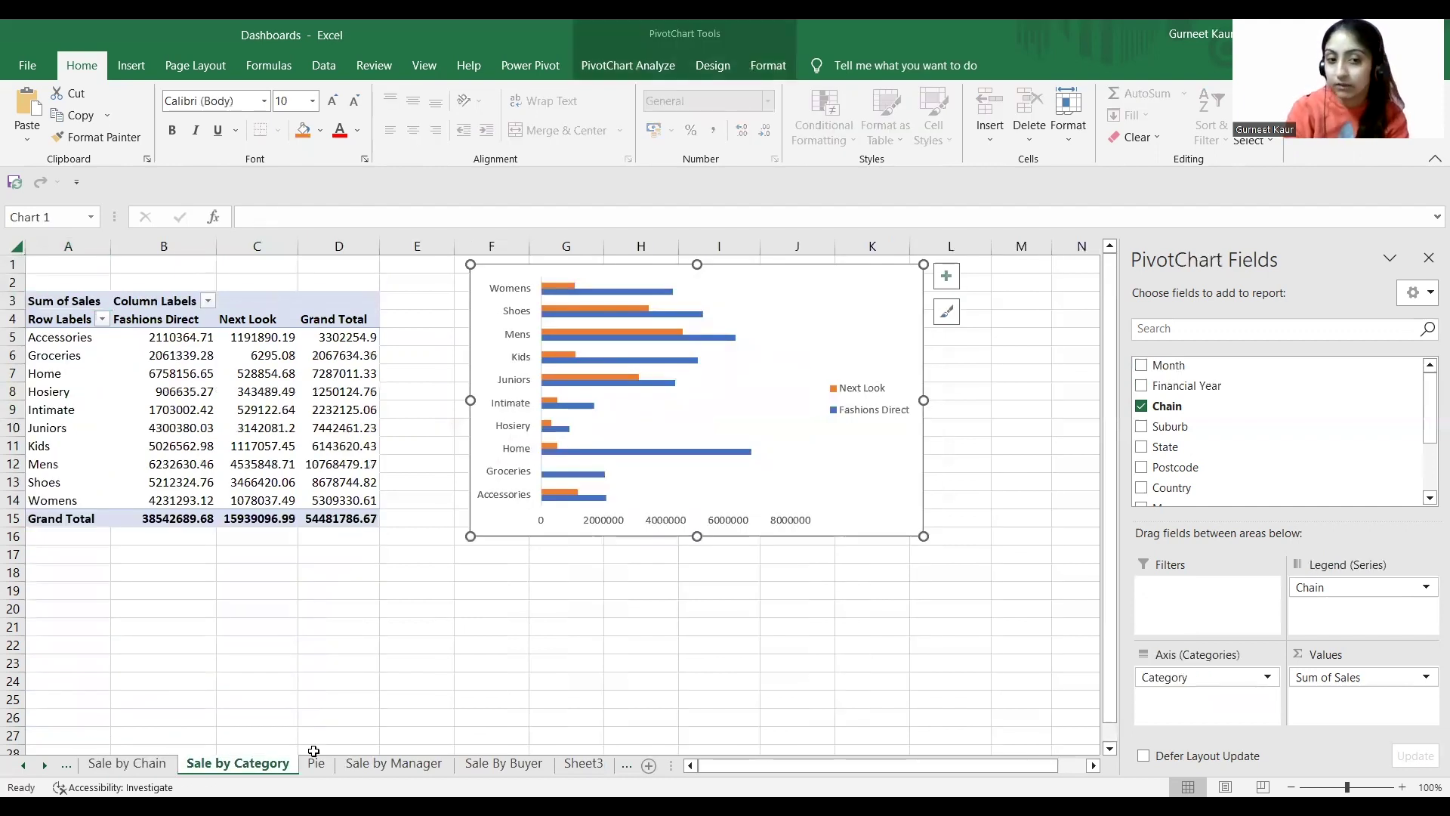
click(316, 763)
click(395, 763)
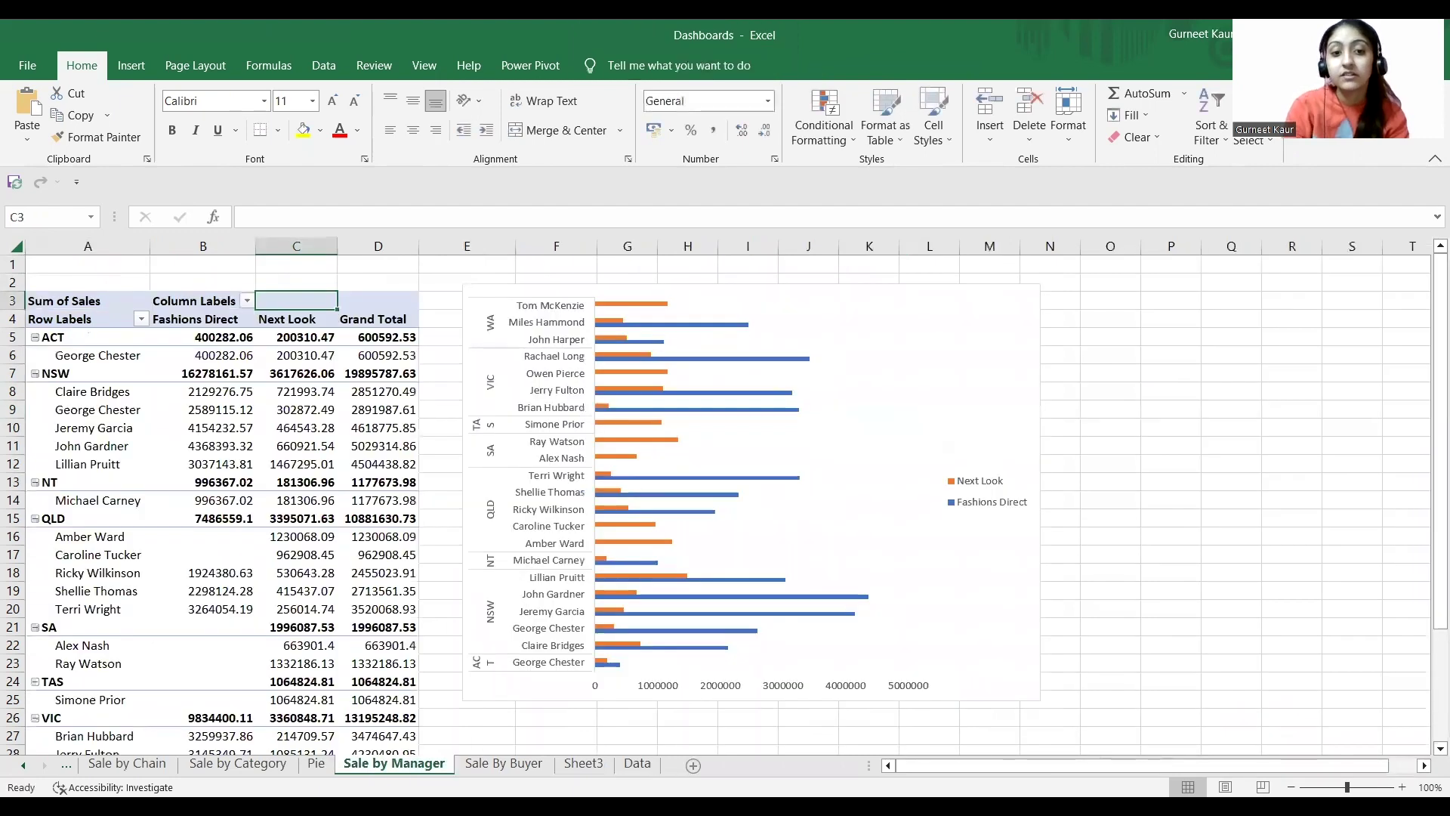
click(504, 764)
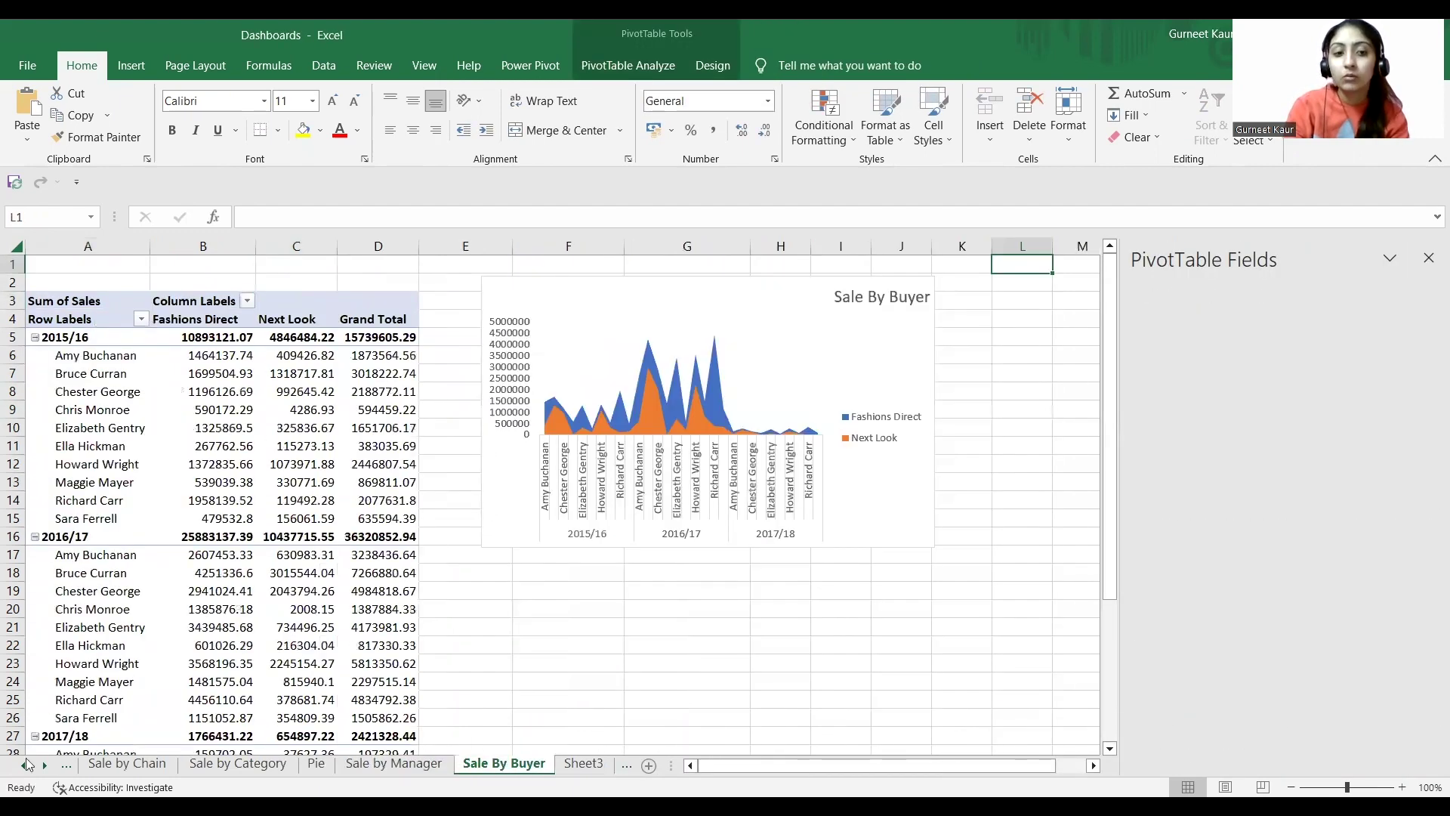
click(26, 765)
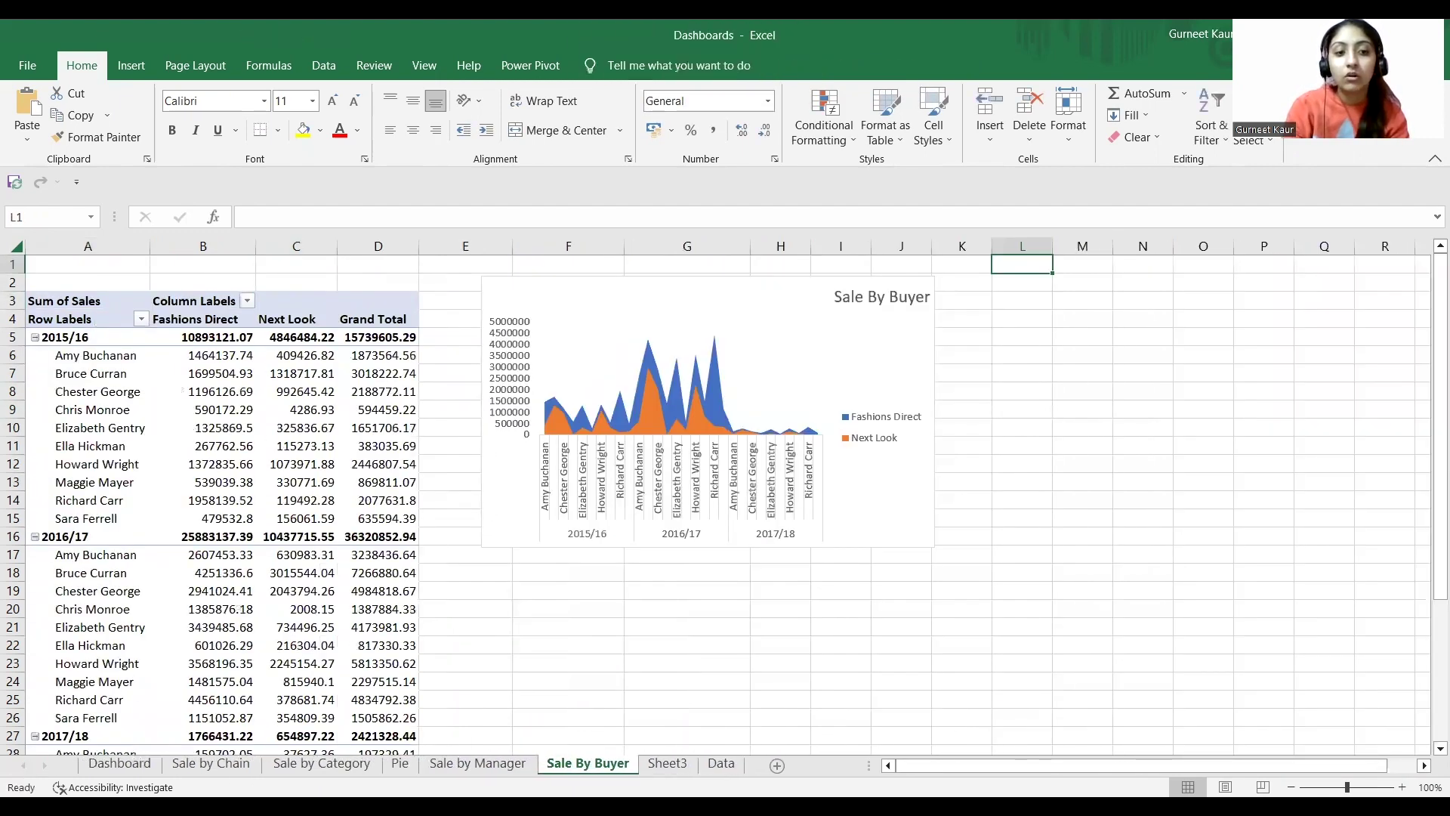
Compare the Sale by Chain and Sale by Category sheets, then return to the Dashboard sheet.
click(211, 763)
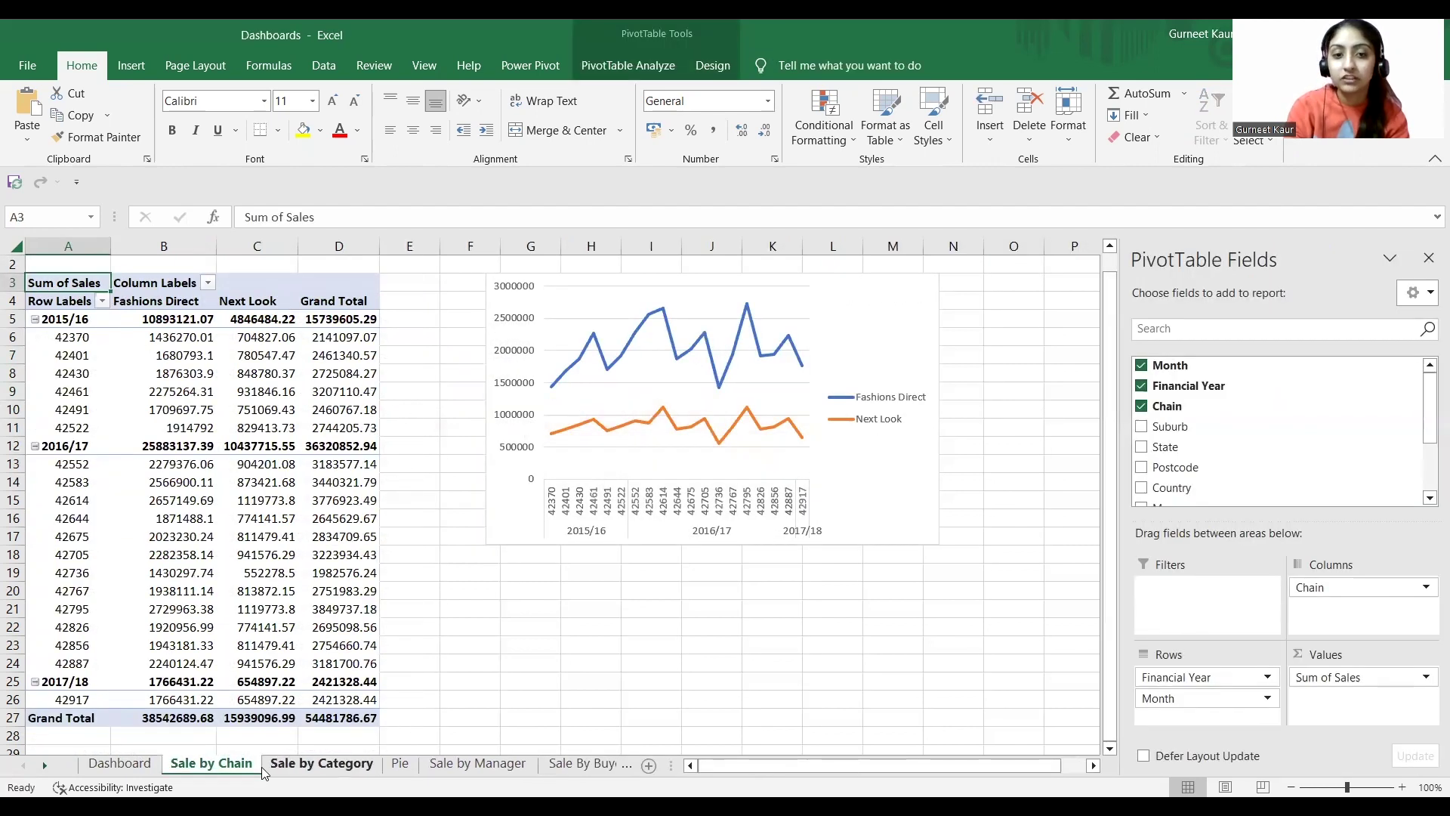
click(291, 764)
click(214, 764)
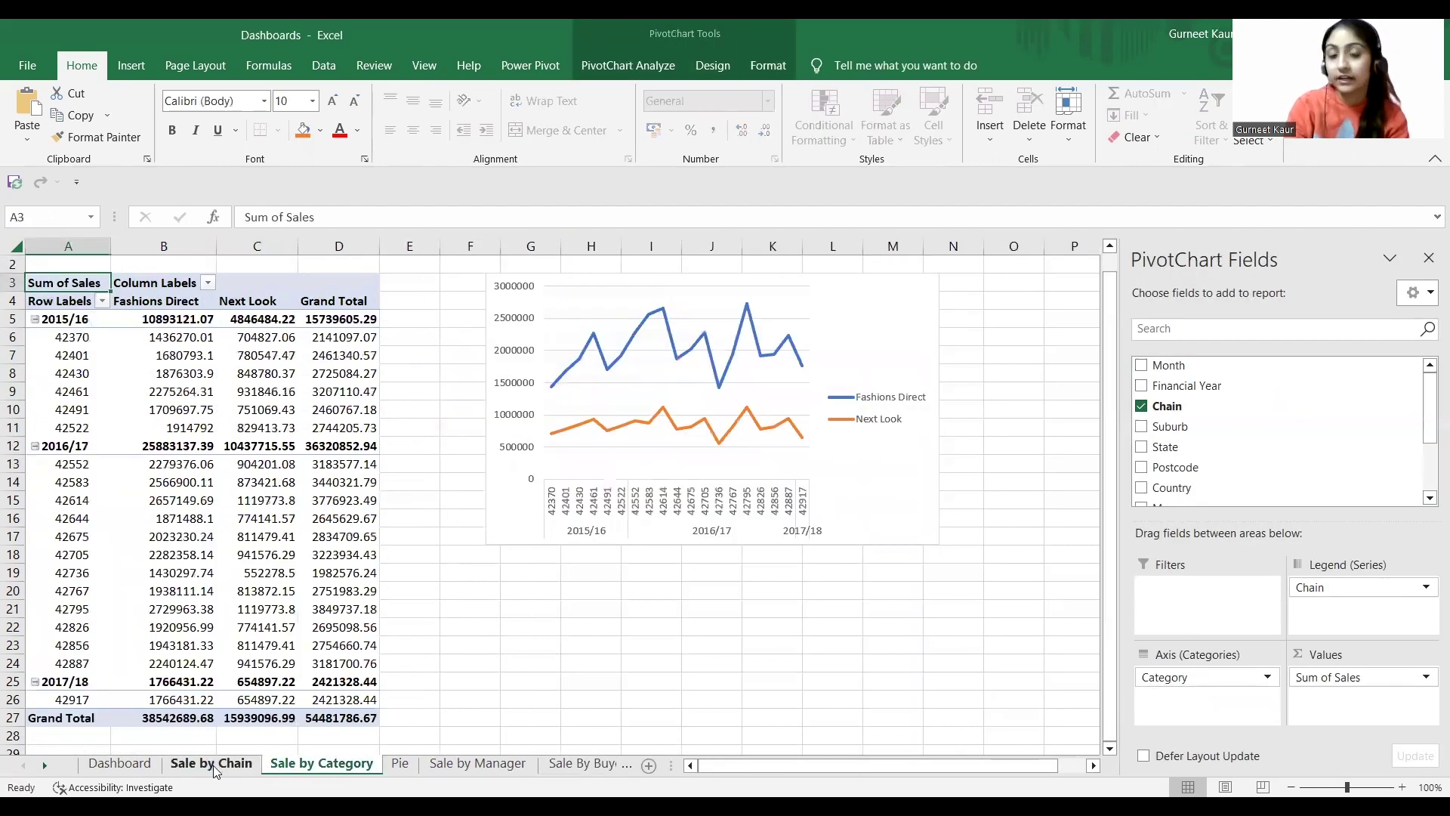
click(279, 765)
click(220, 766)
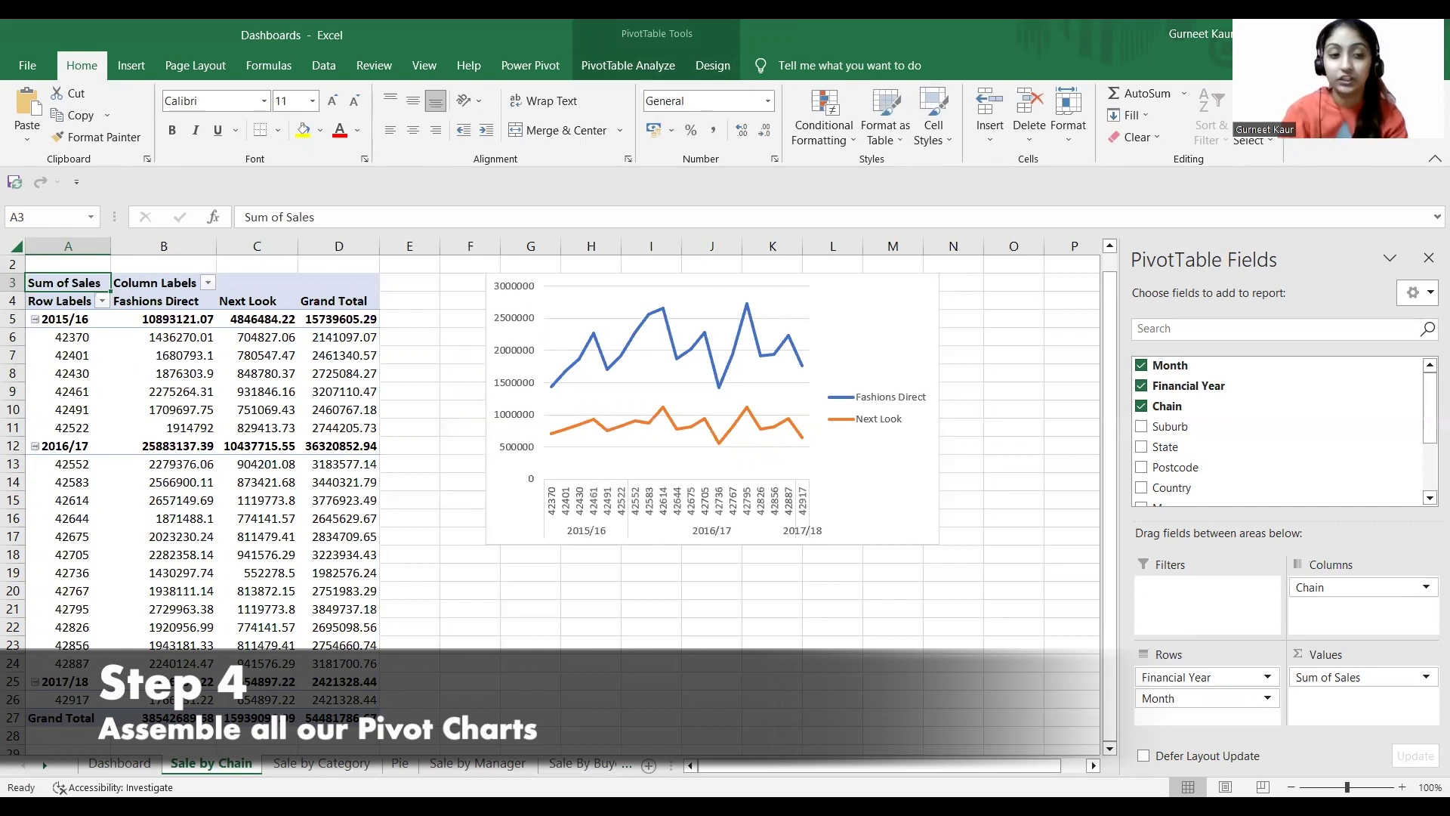
click(119, 763)
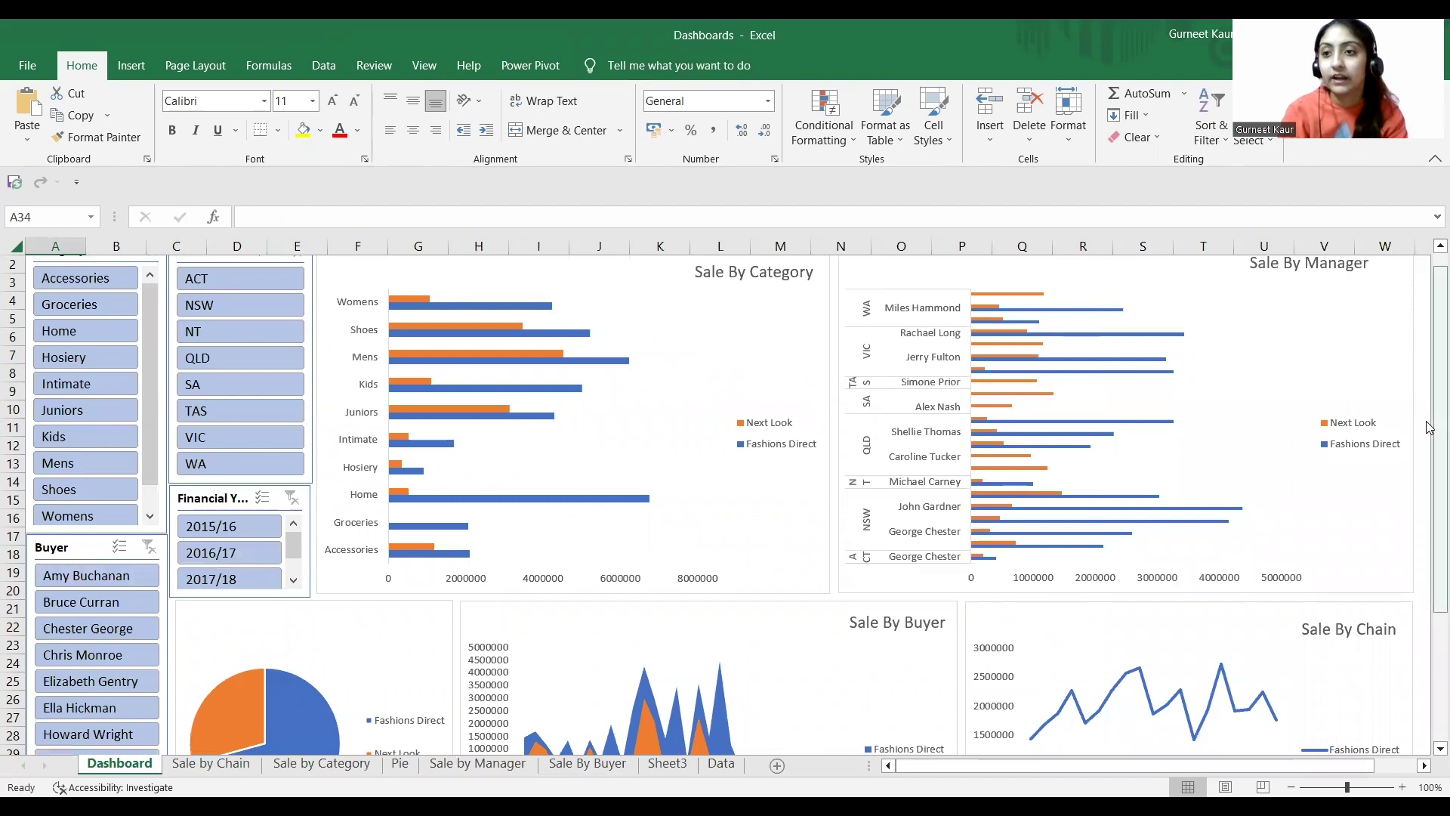
Check the chain line chart's options on Sale by Chain, then return to Dashboard.
scroll(1428, 428, up, 1)
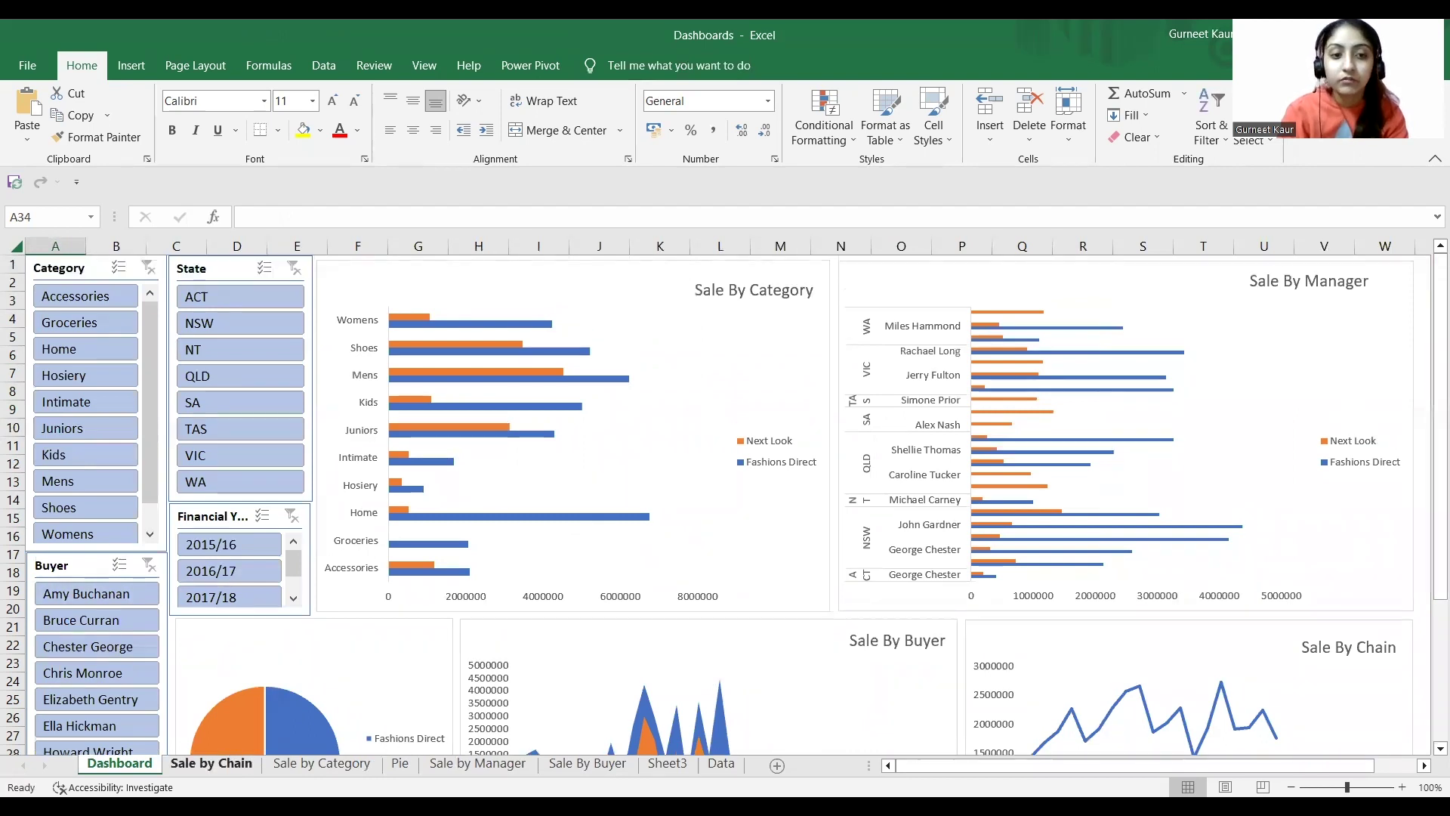
click(214, 764)
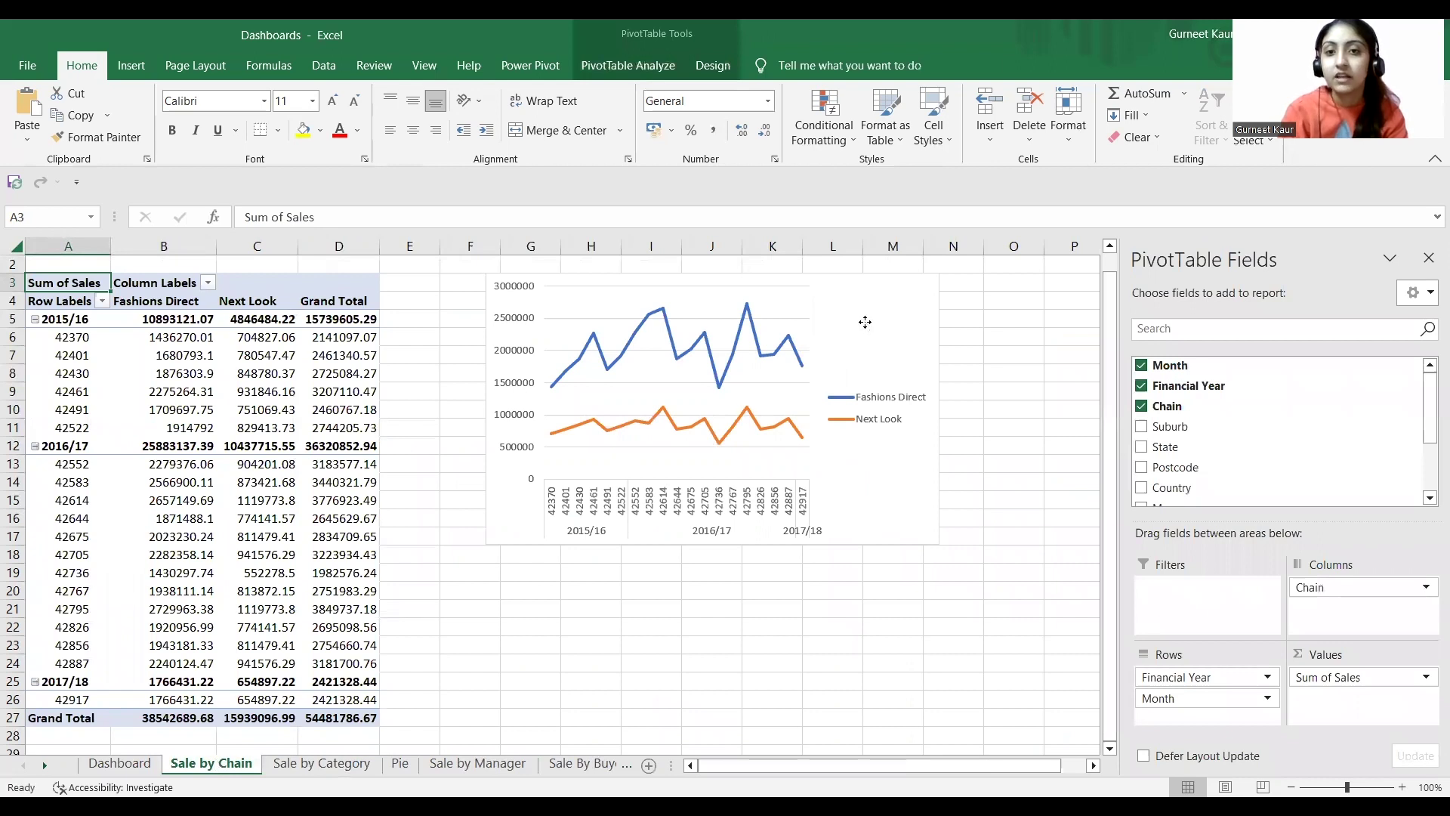
right_click(867, 329)
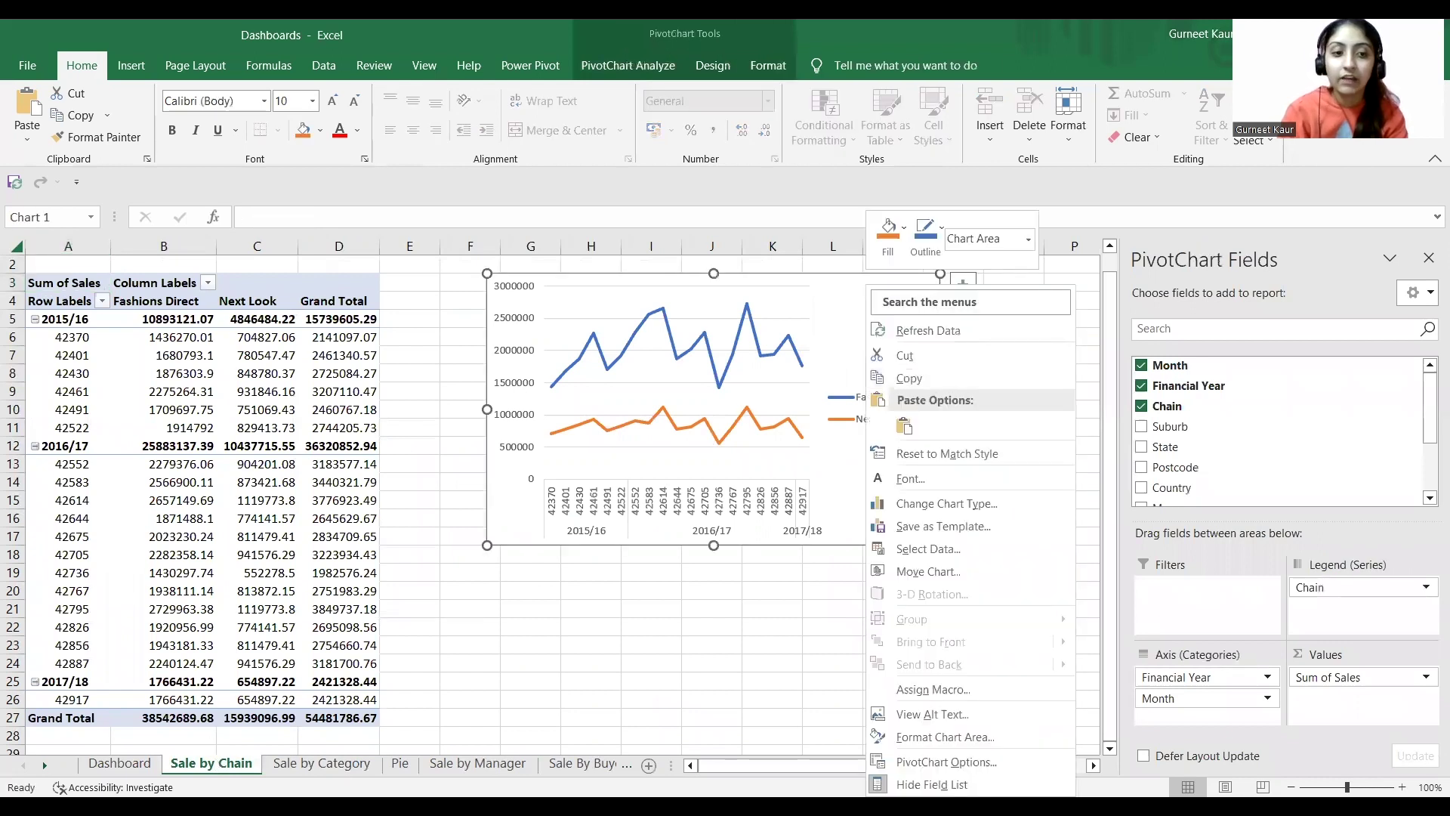
click(124, 767)
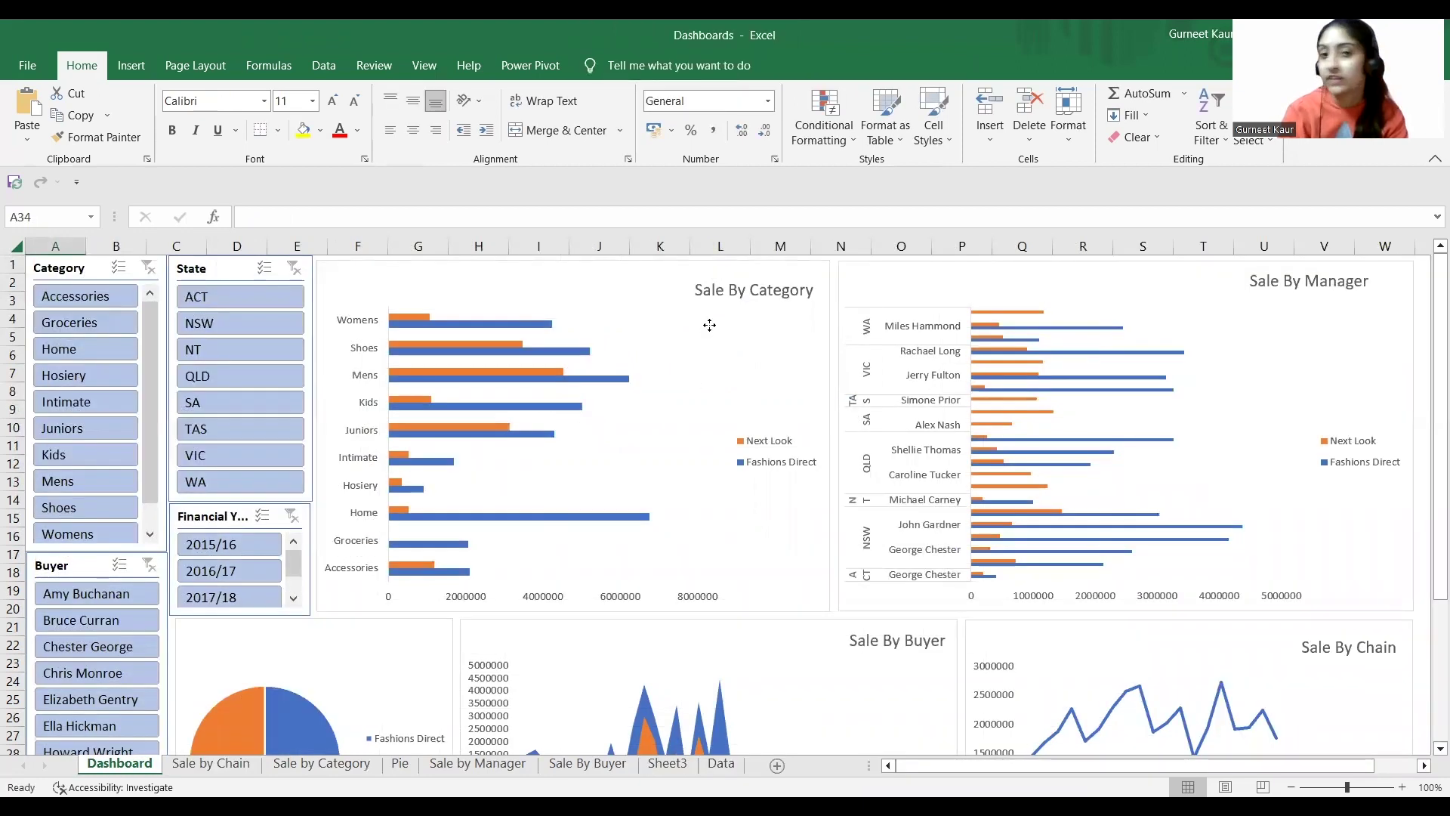
Close the PivotChart Fields pane for the Sale By Category chart, review the Dashboard, and go to Sale by Chain.
click(709, 325)
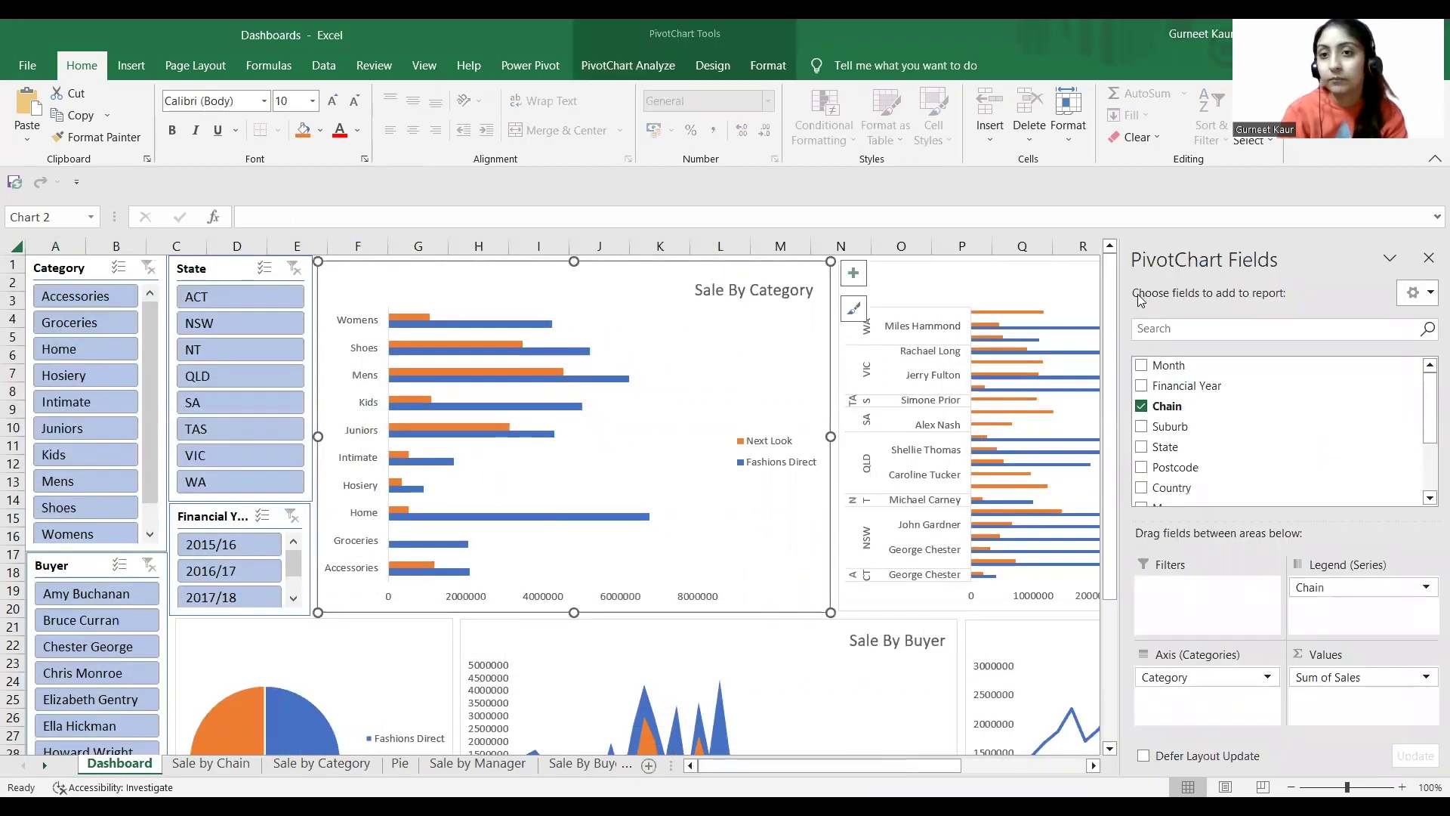
click(1428, 259)
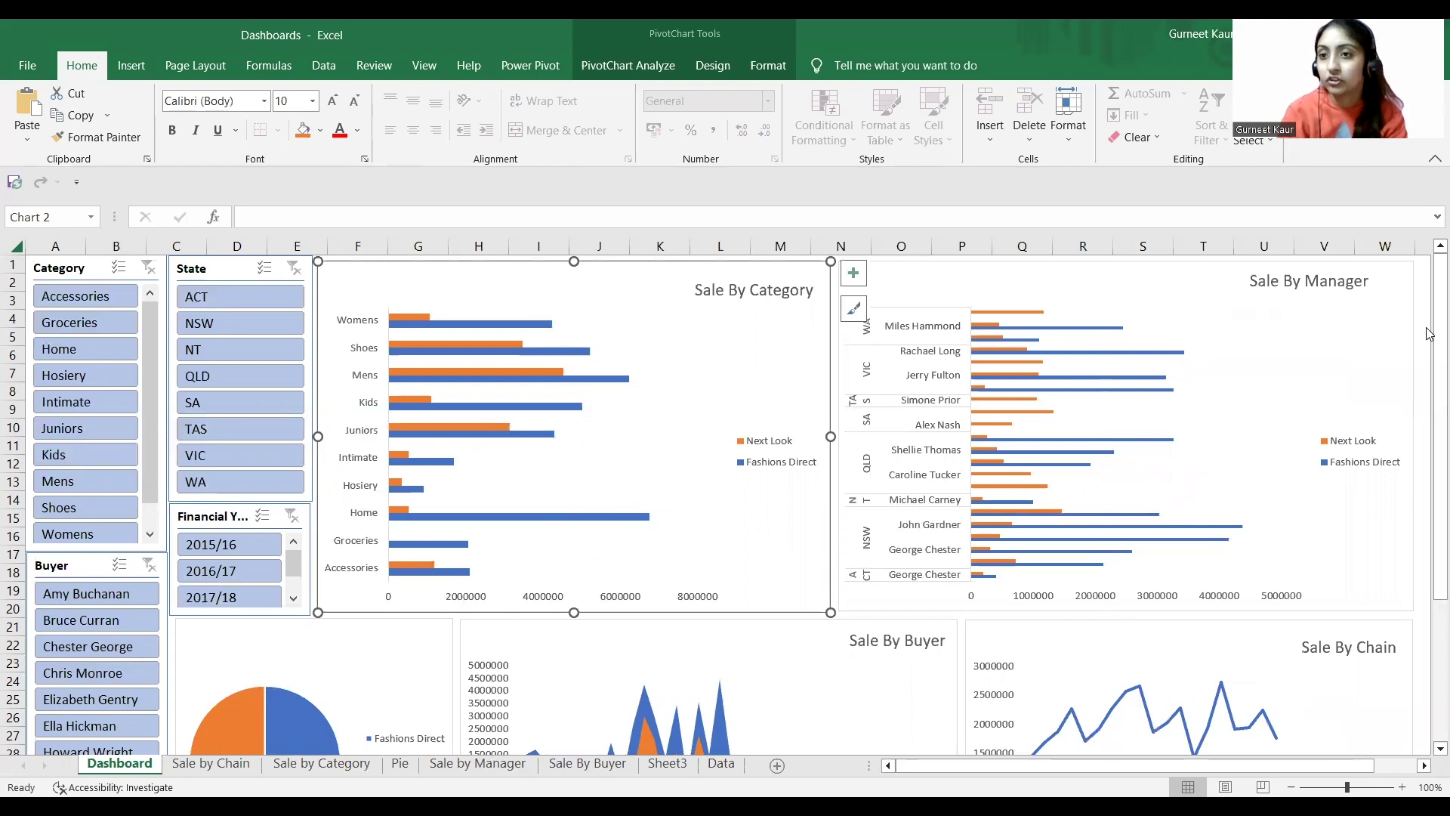
scroll(1404, 326, down, 4)
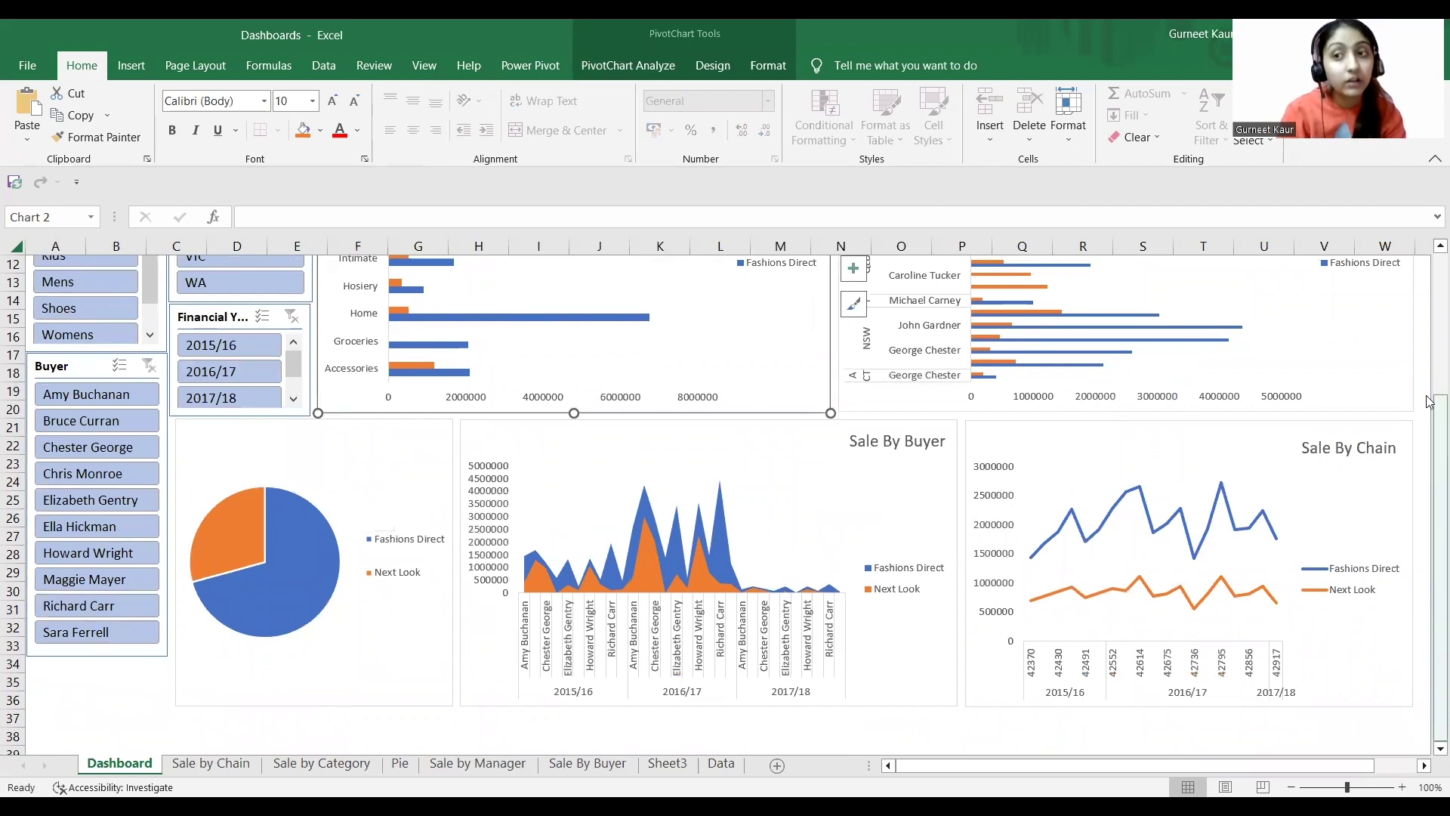
scroll(1428, 356, up, 4)
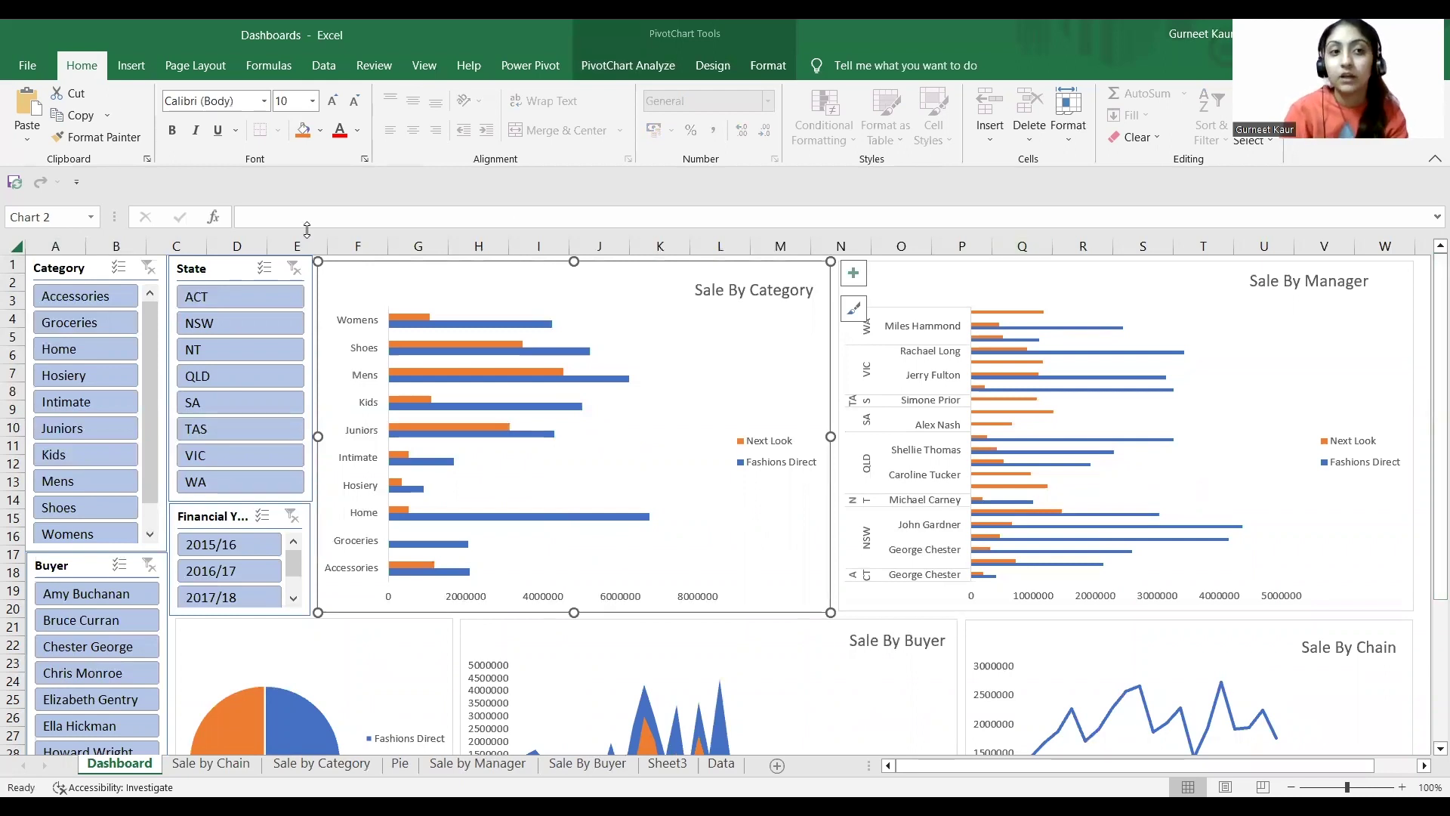
mouse_move(508, 380)
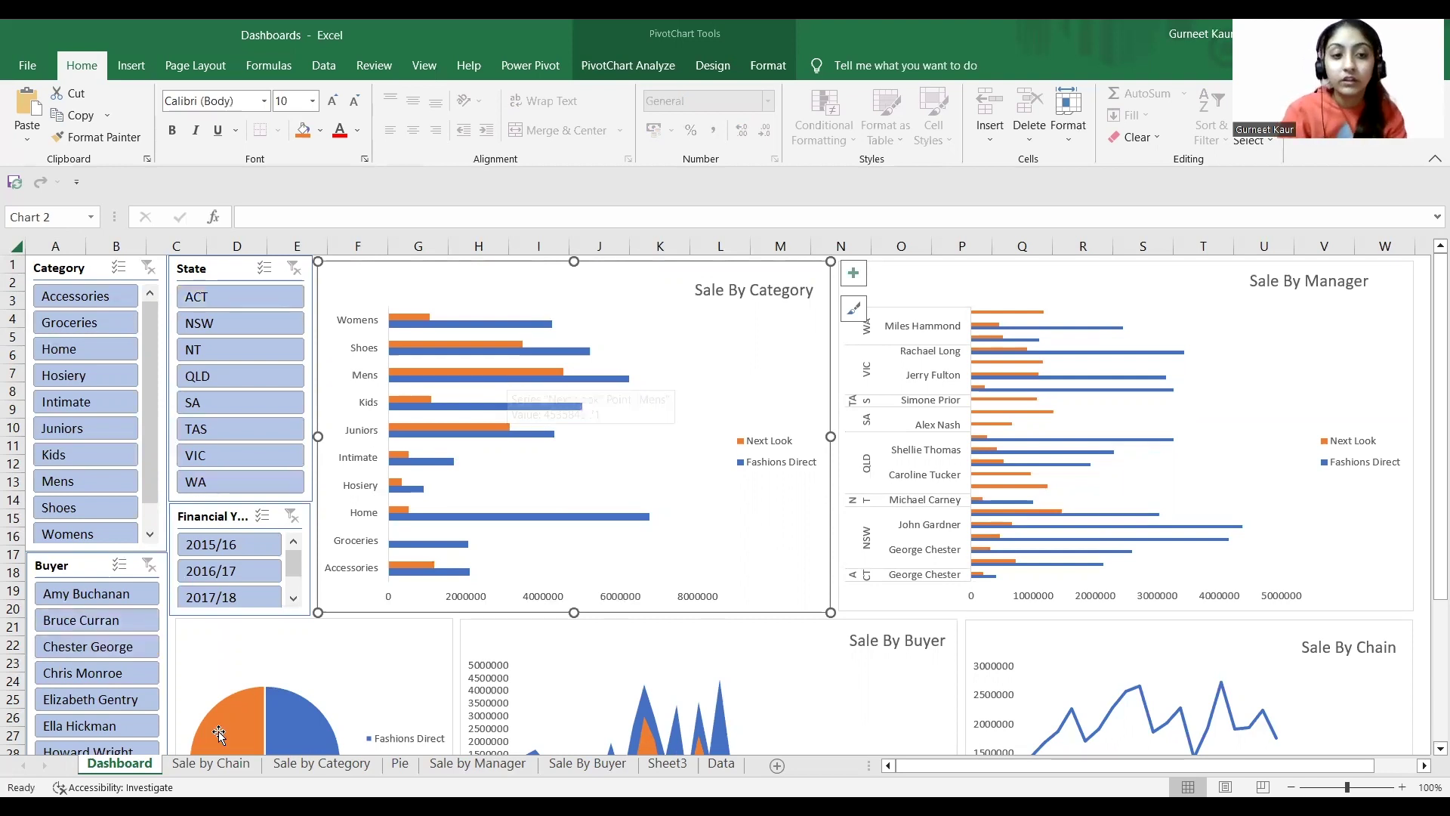
click(216, 764)
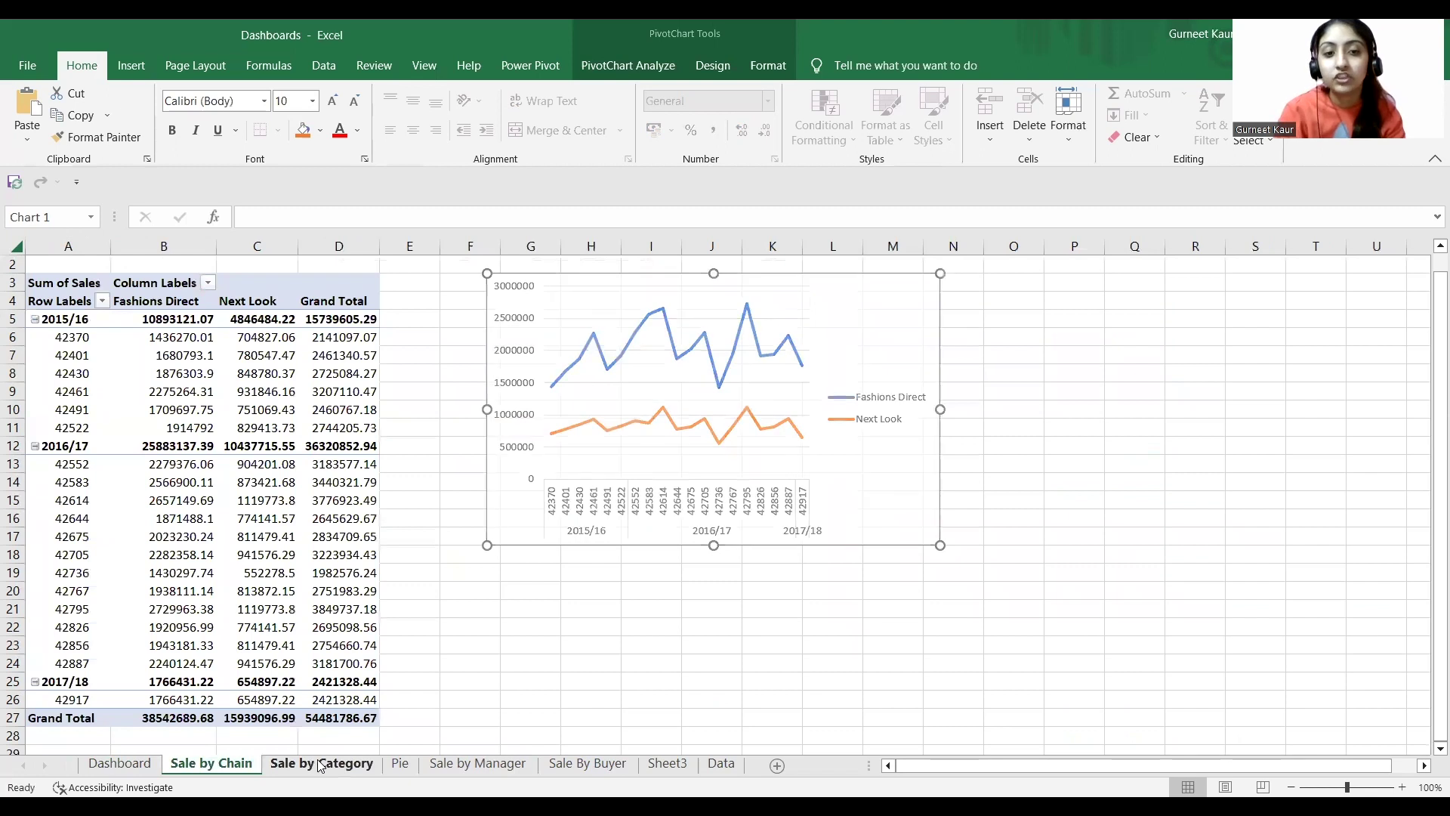
Inspect Sale by Category's Next Look header, Accessories row and Fashions Direct bars, then return to Dashboard.
click(306, 765)
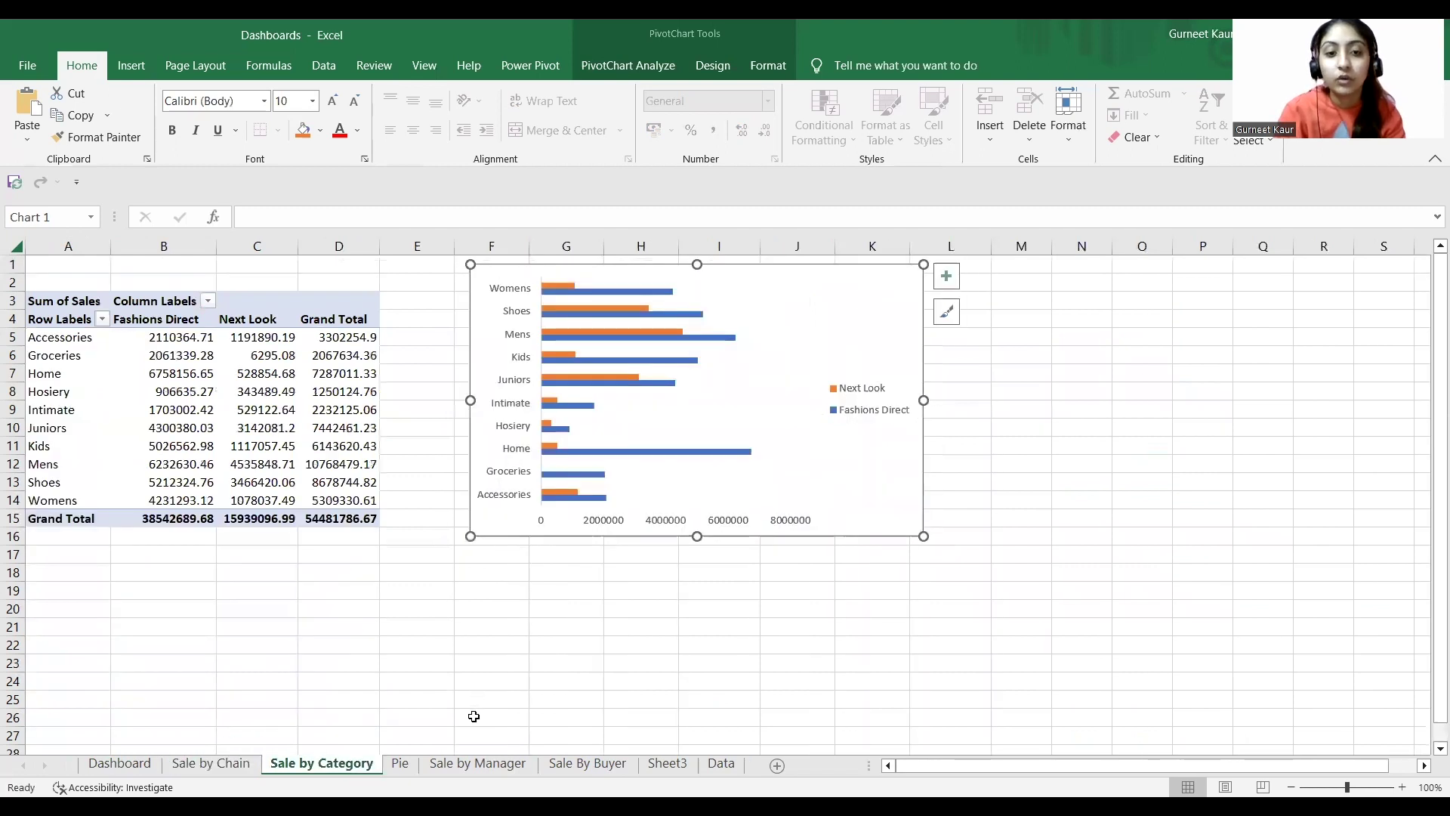
click(235, 320)
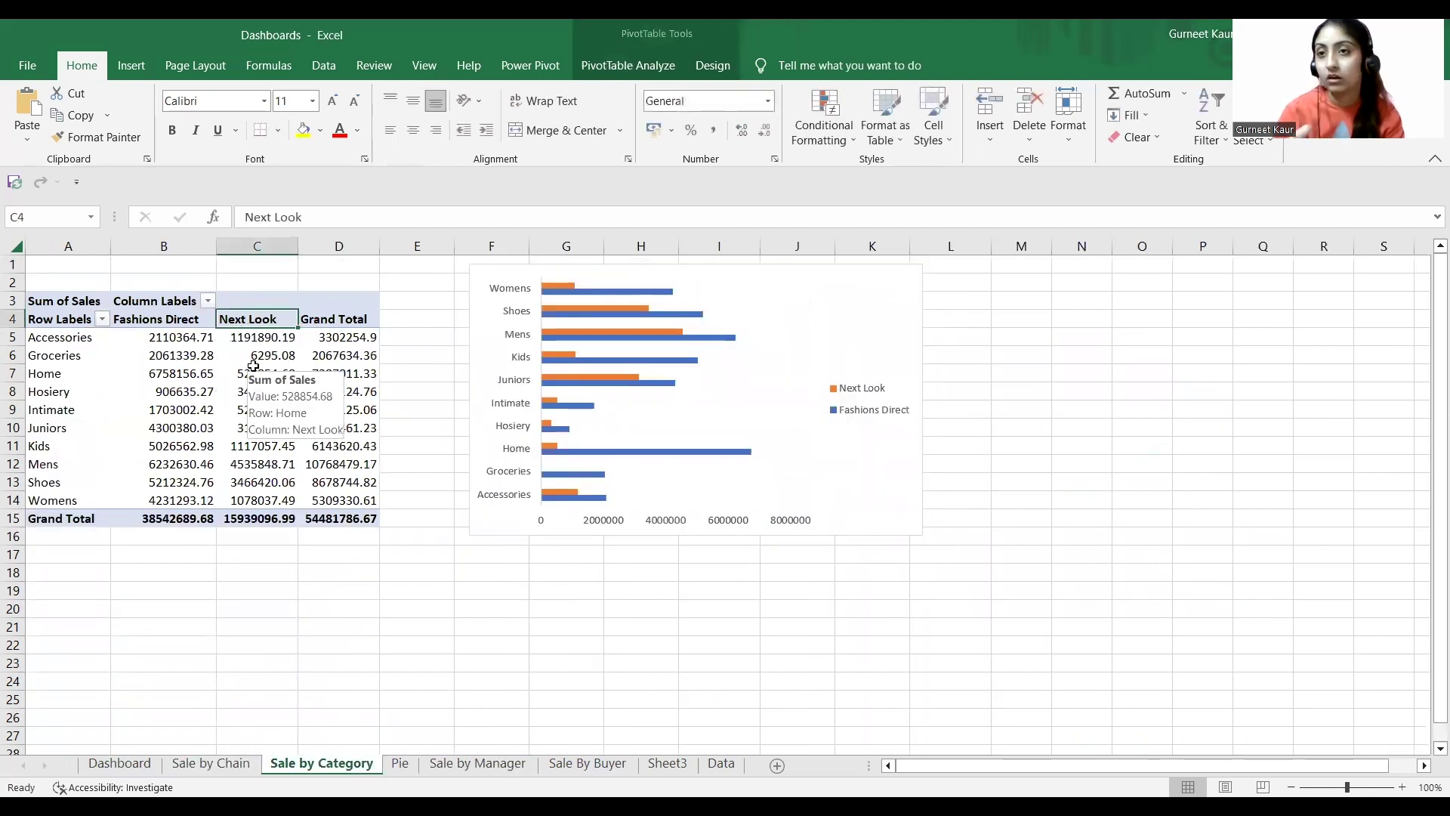
click(47, 338)
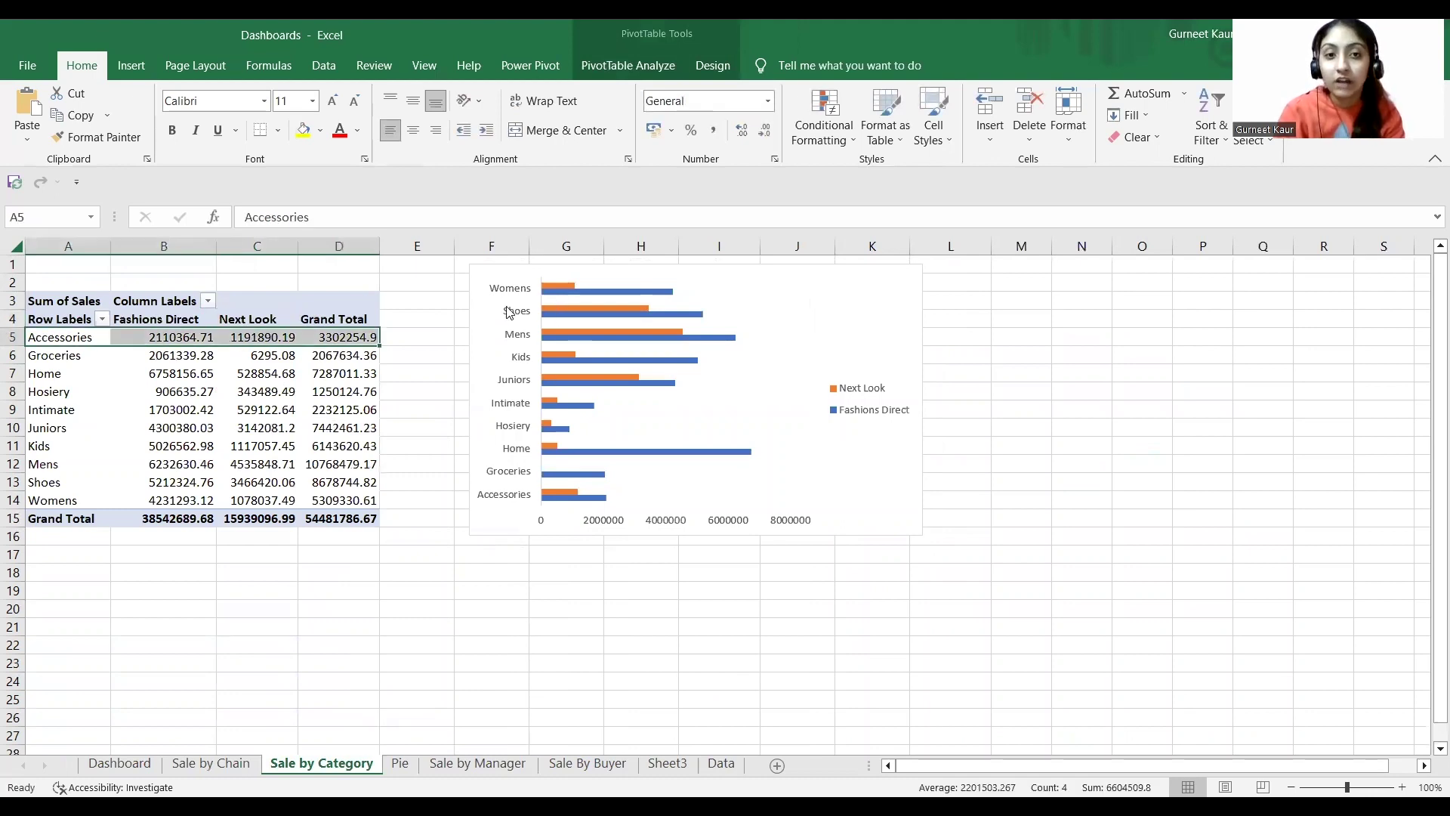
click(563, 499)
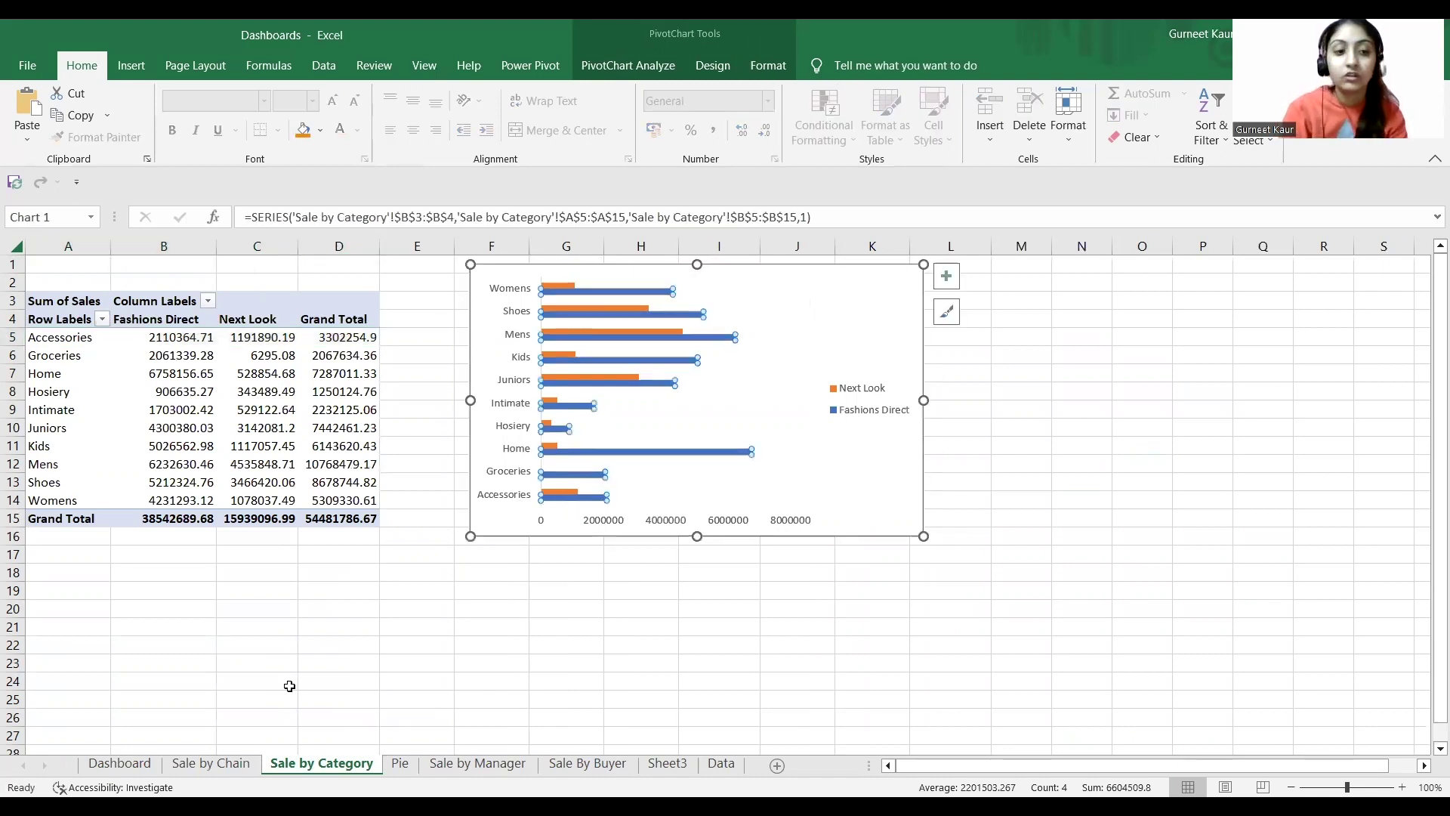
click(119, 762)
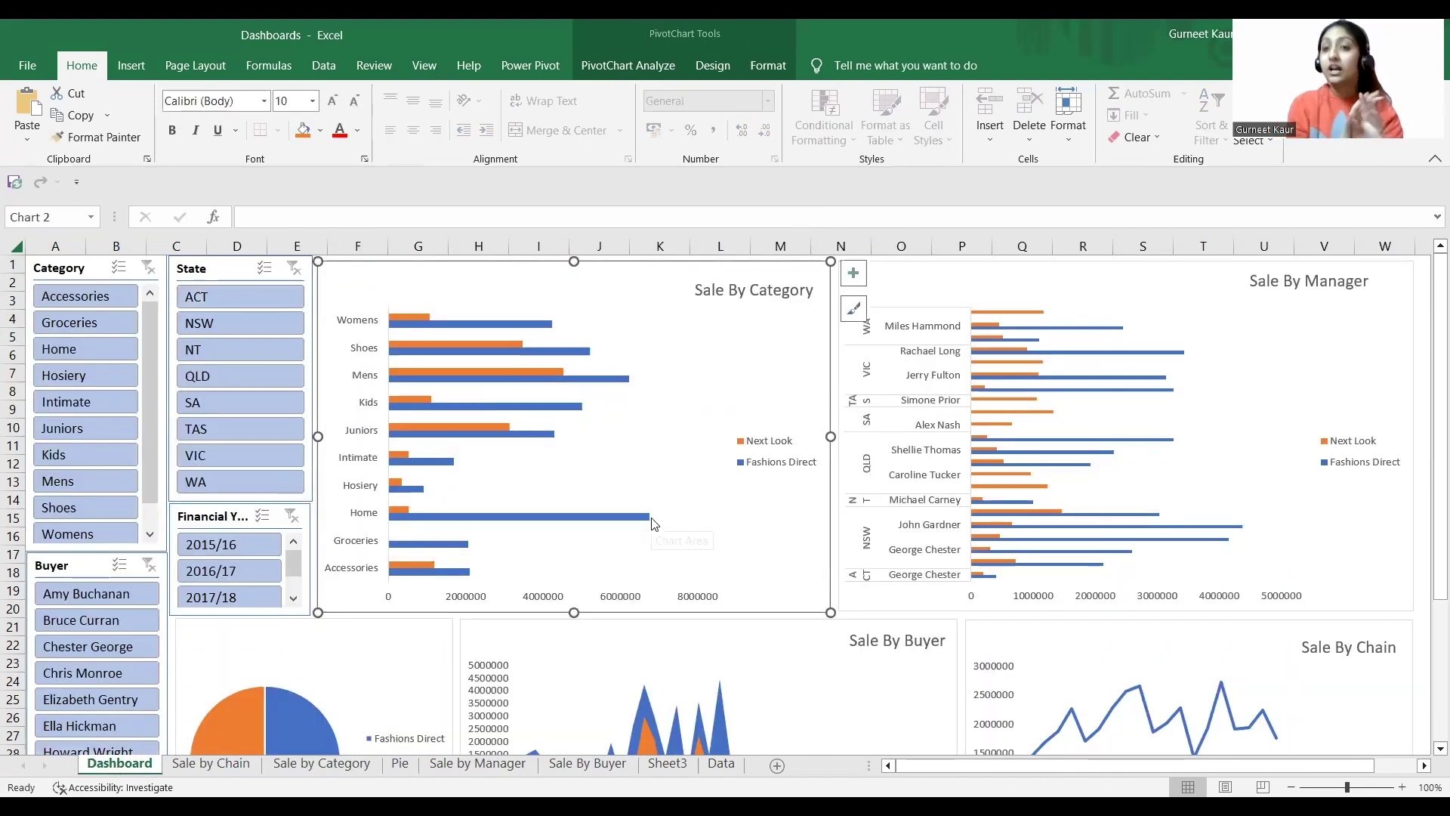
Filter the Category slicer to Accessories, then to Groceries.
mouse_move(654, 523)
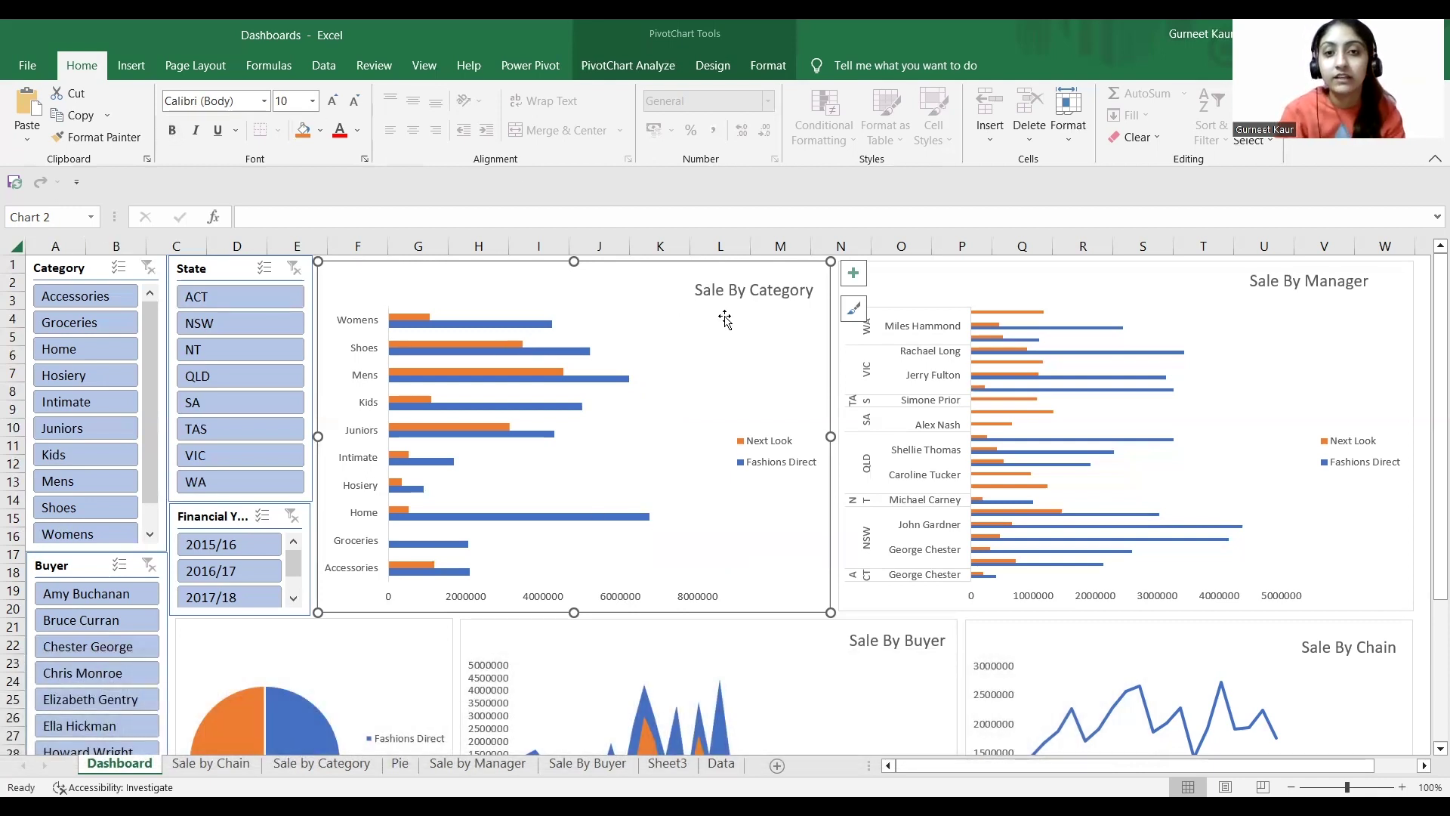
click(133, 68)
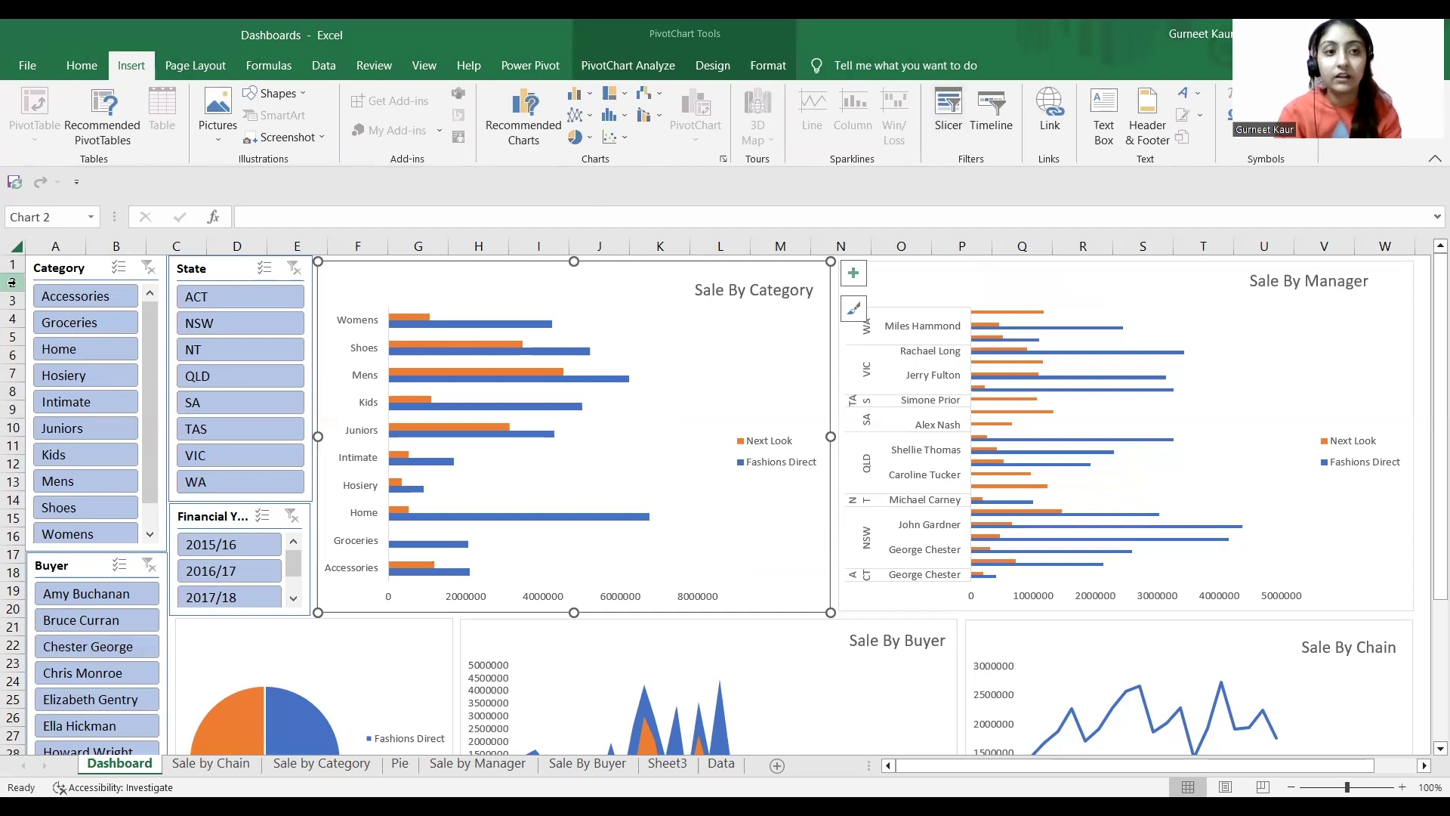
click(89, 298)
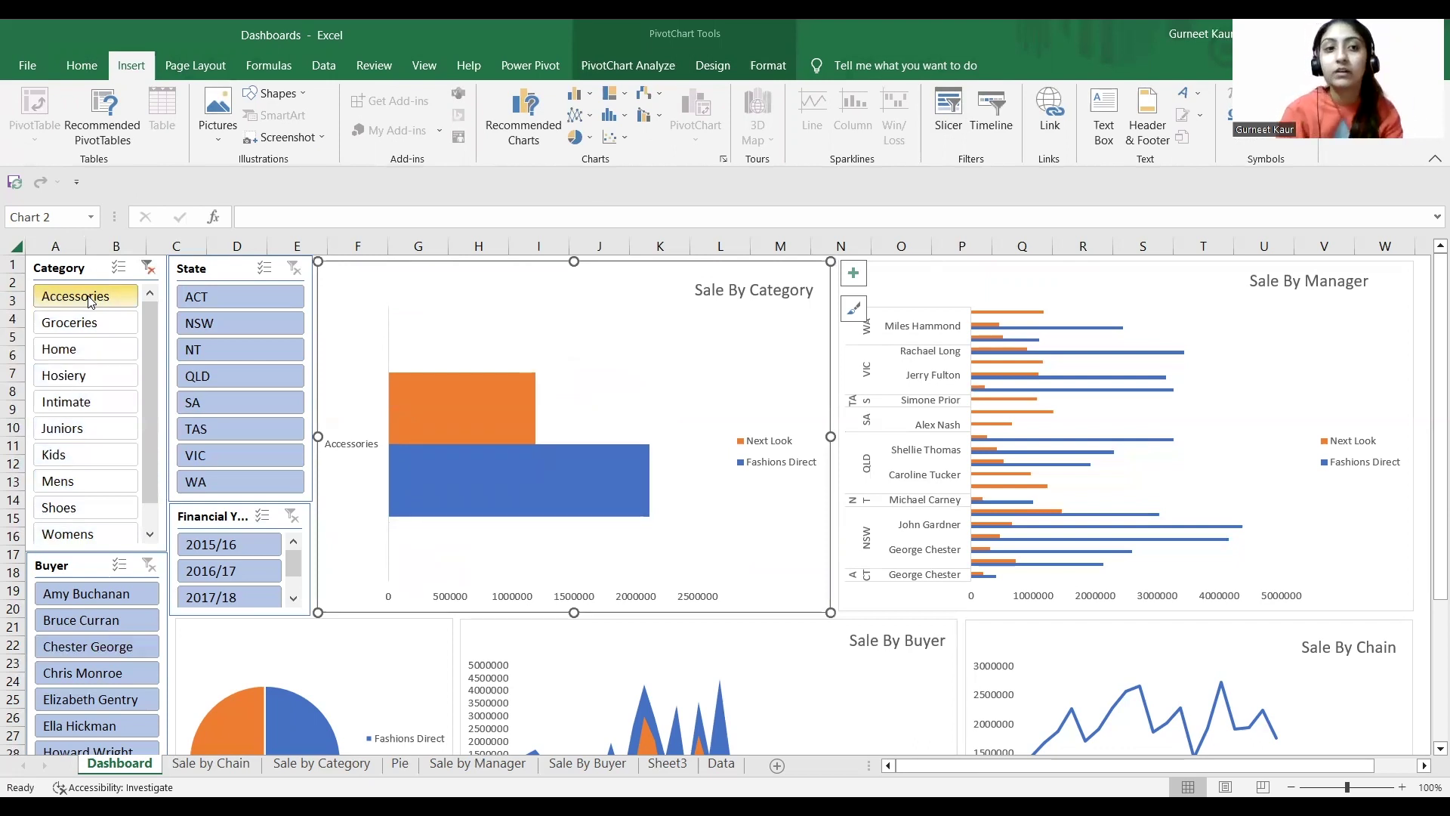
click(83, 322)
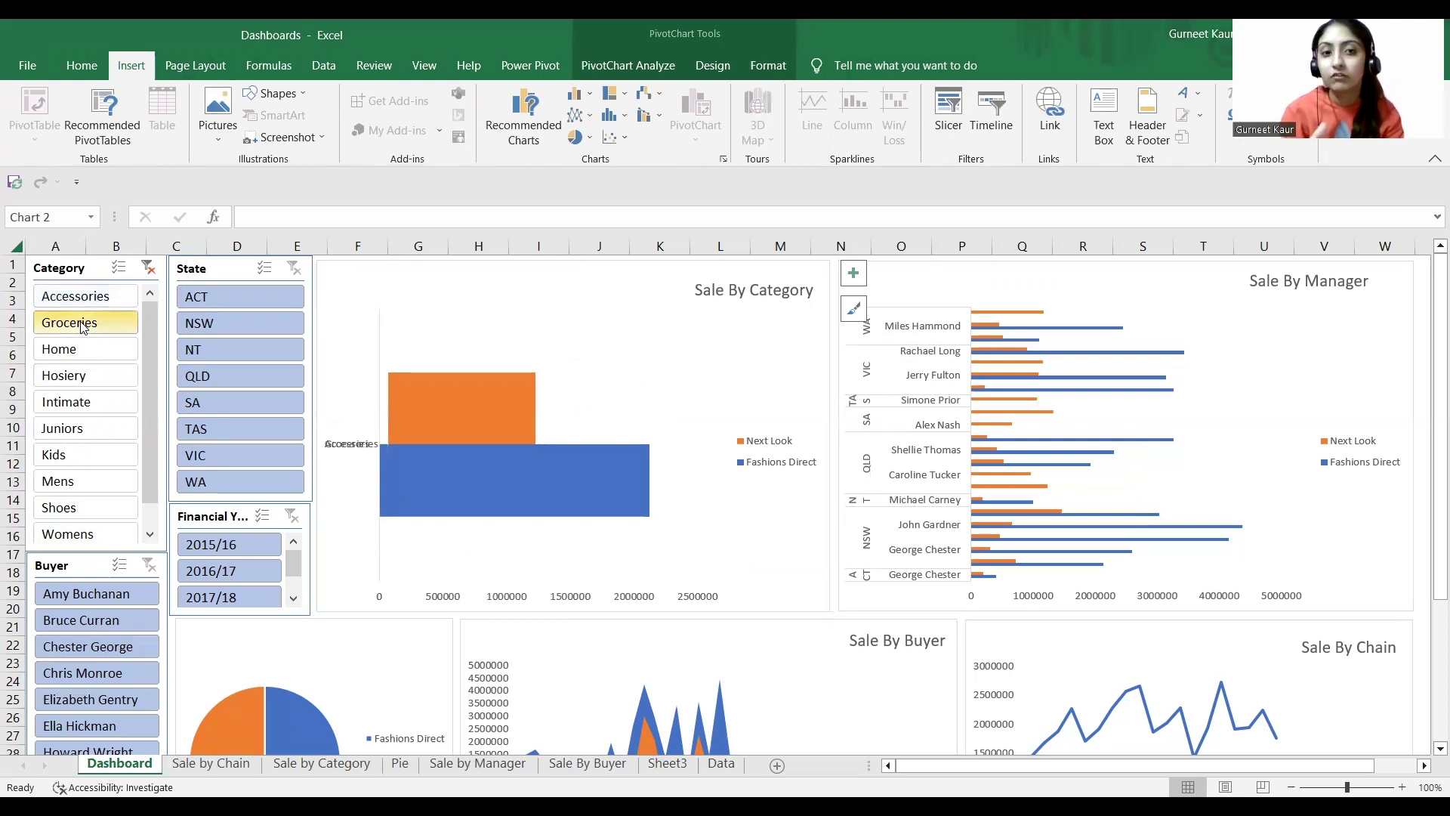
mouse_move(551, 450)
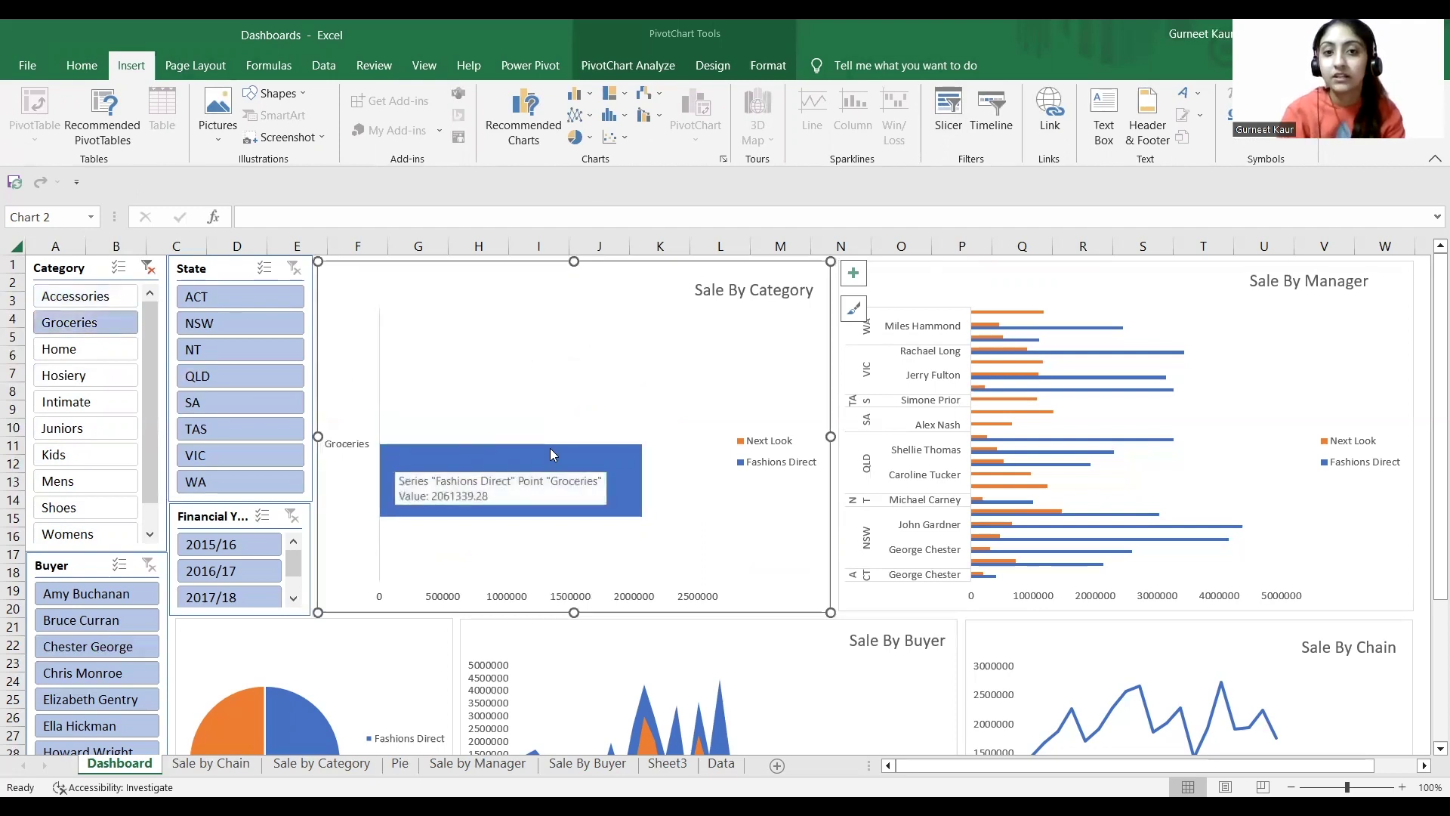
mouse_move(621, 451)
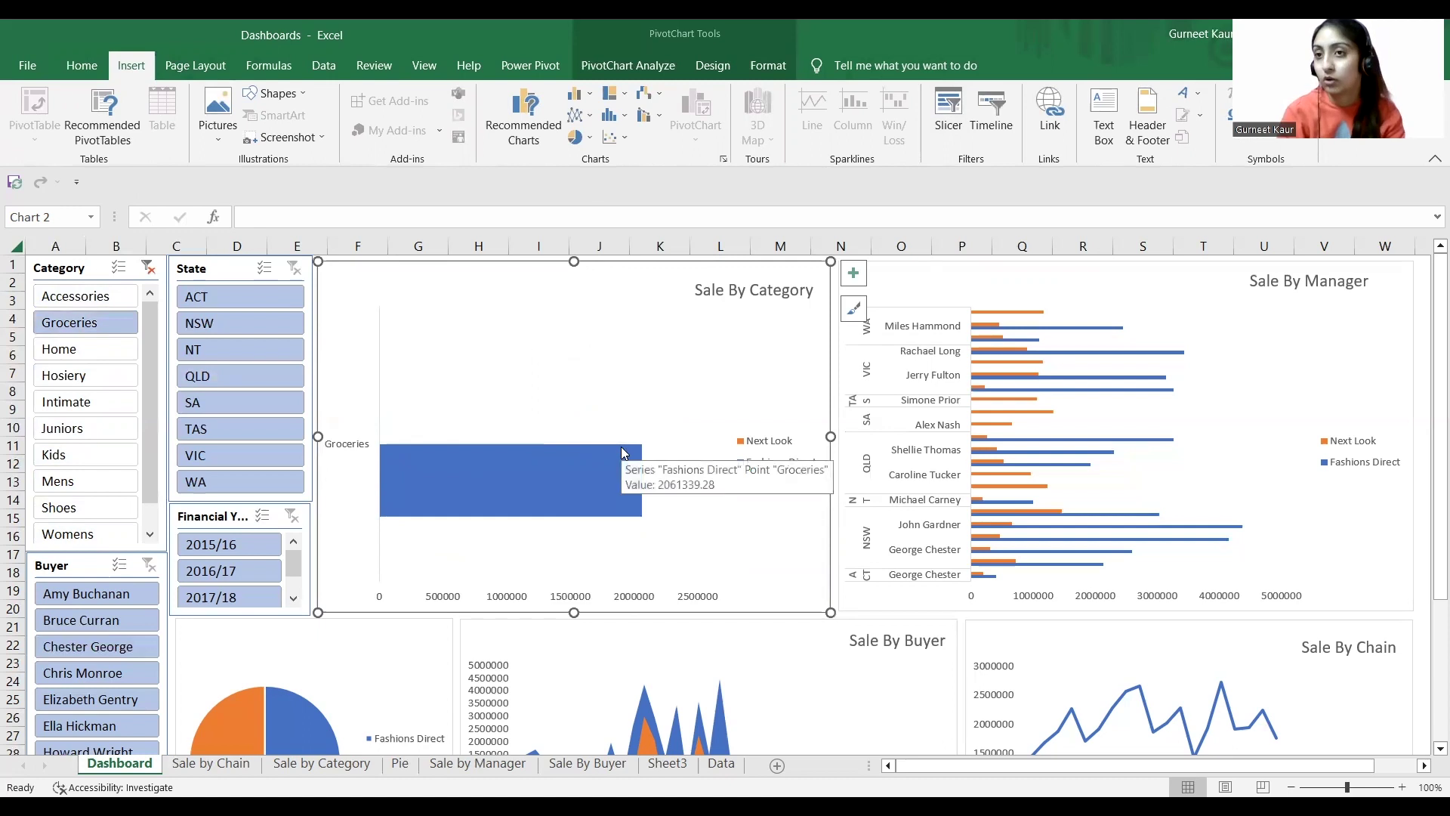
Filter the category chart to Home, Hosiery, then Intimate, and clear the Category filter.
click(52, 351)
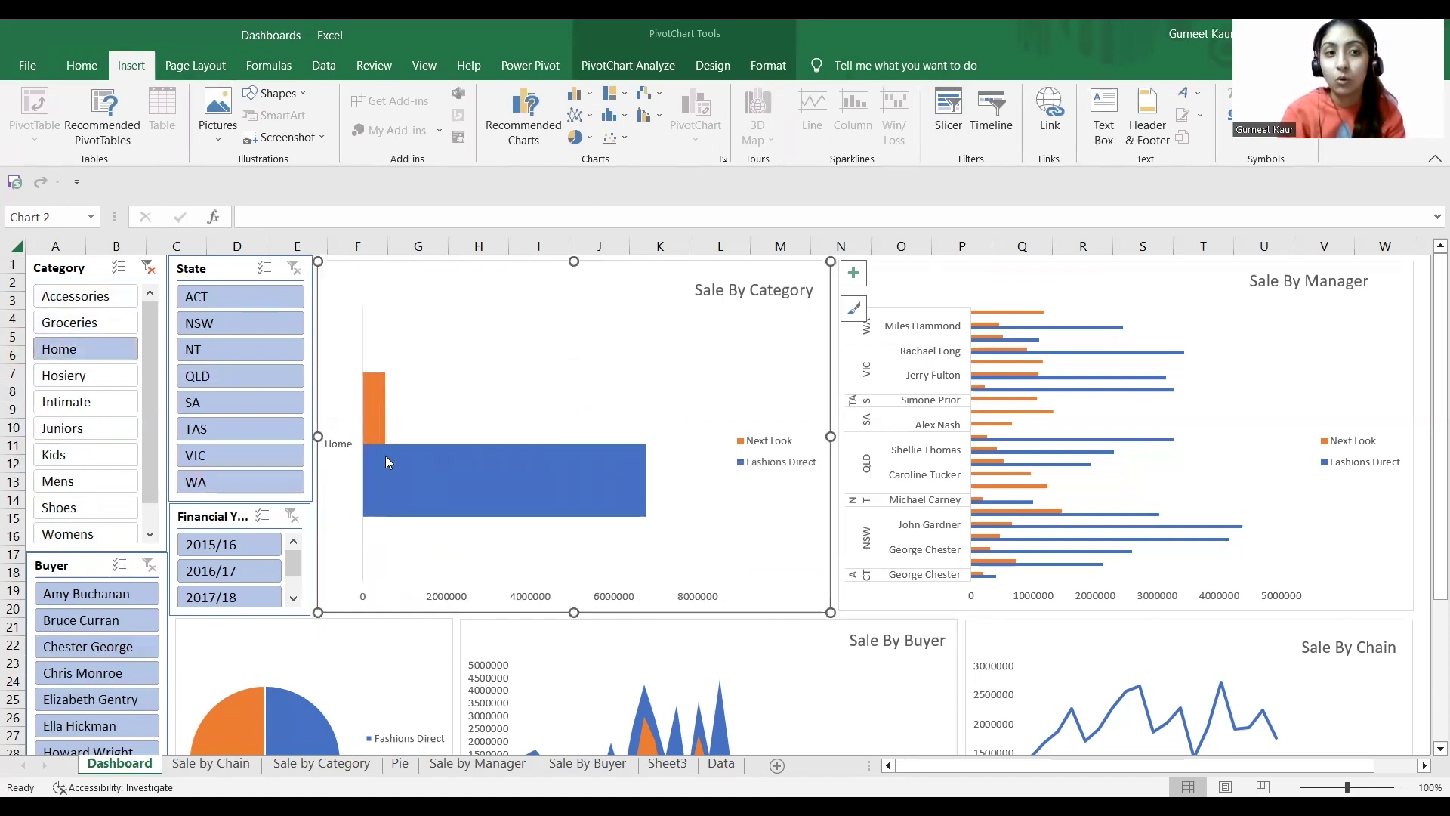
mouse_move(370, 443)
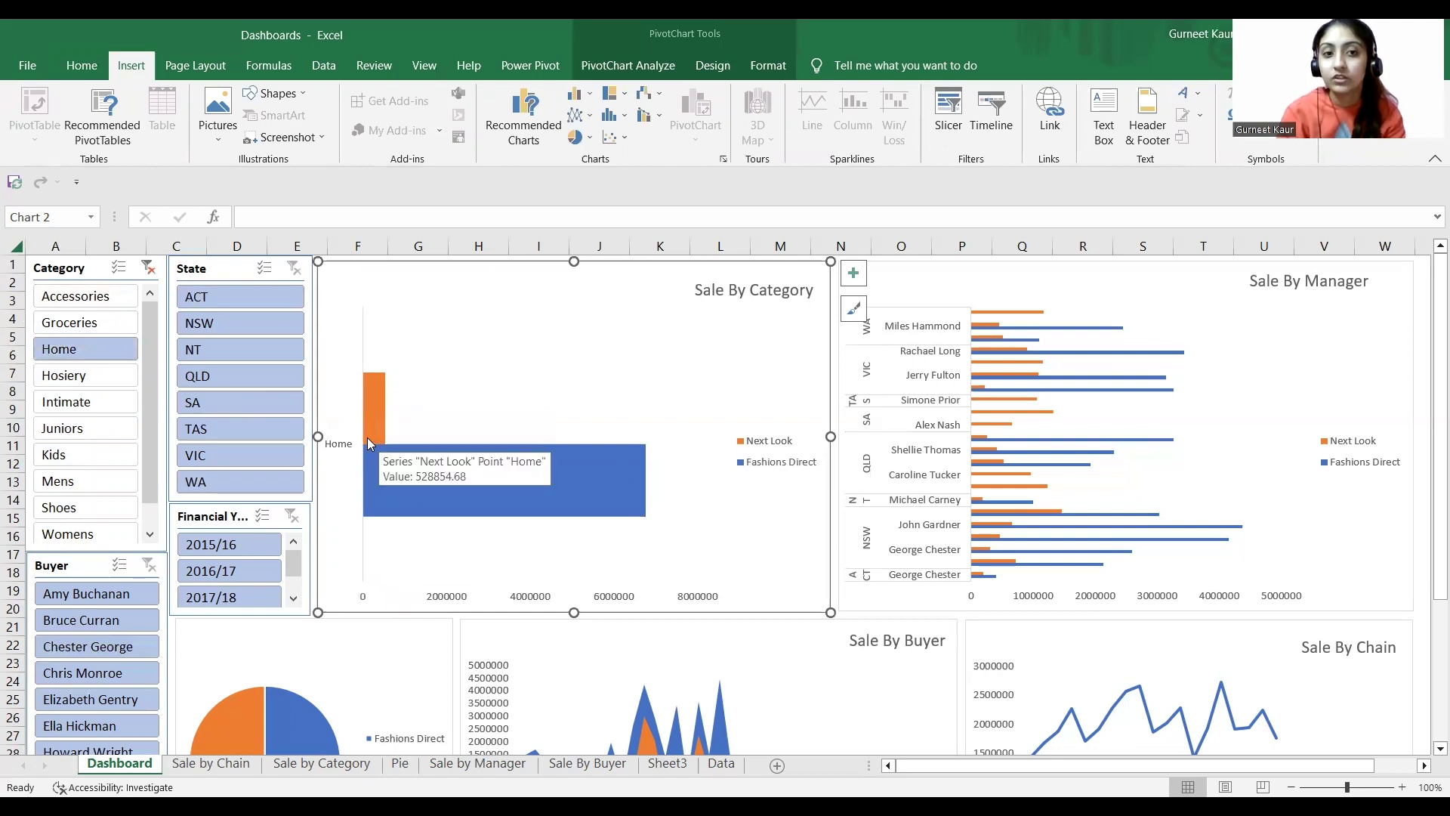
click(75, 367)
click(602, 351)
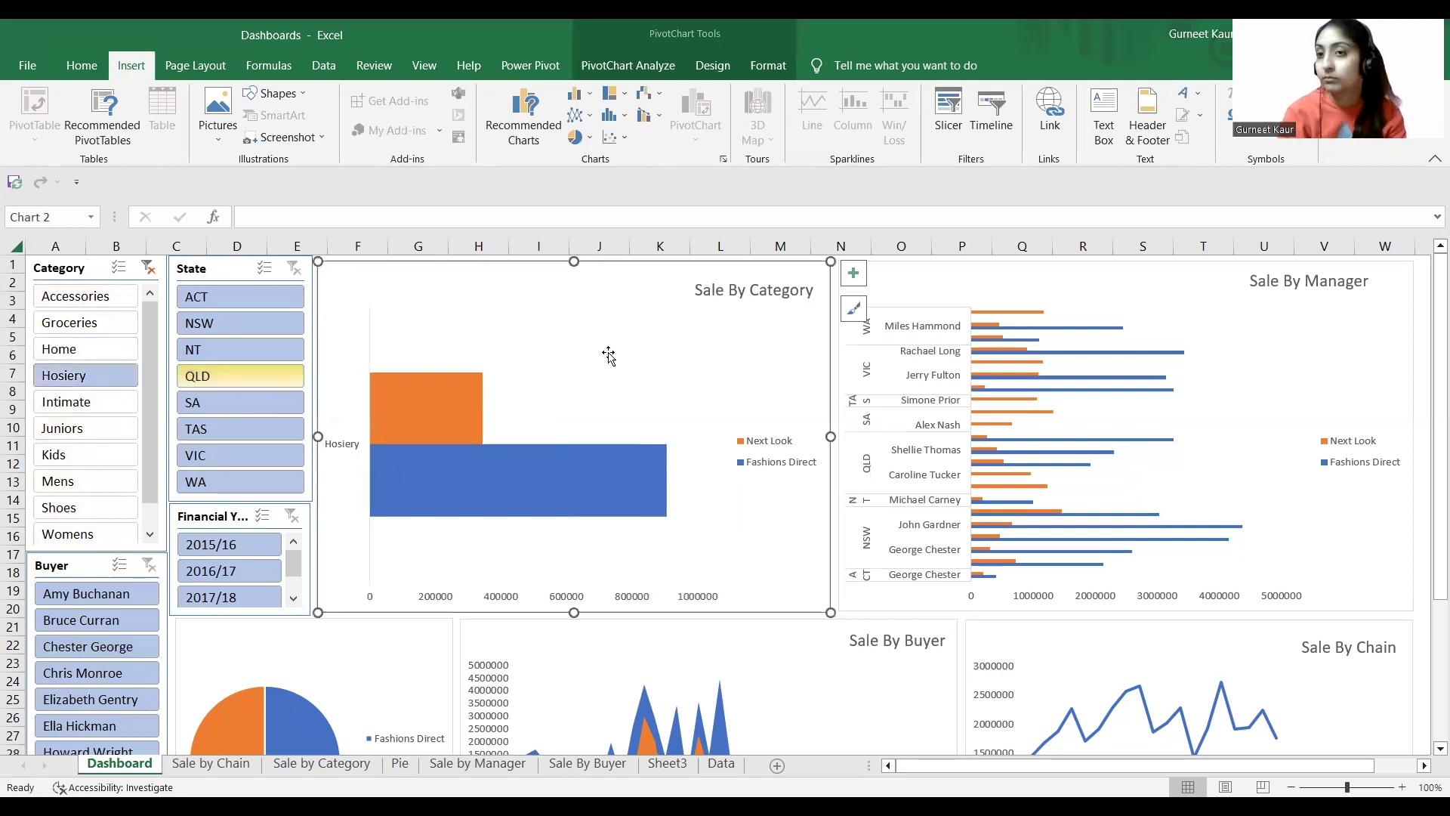
click(63, 408)
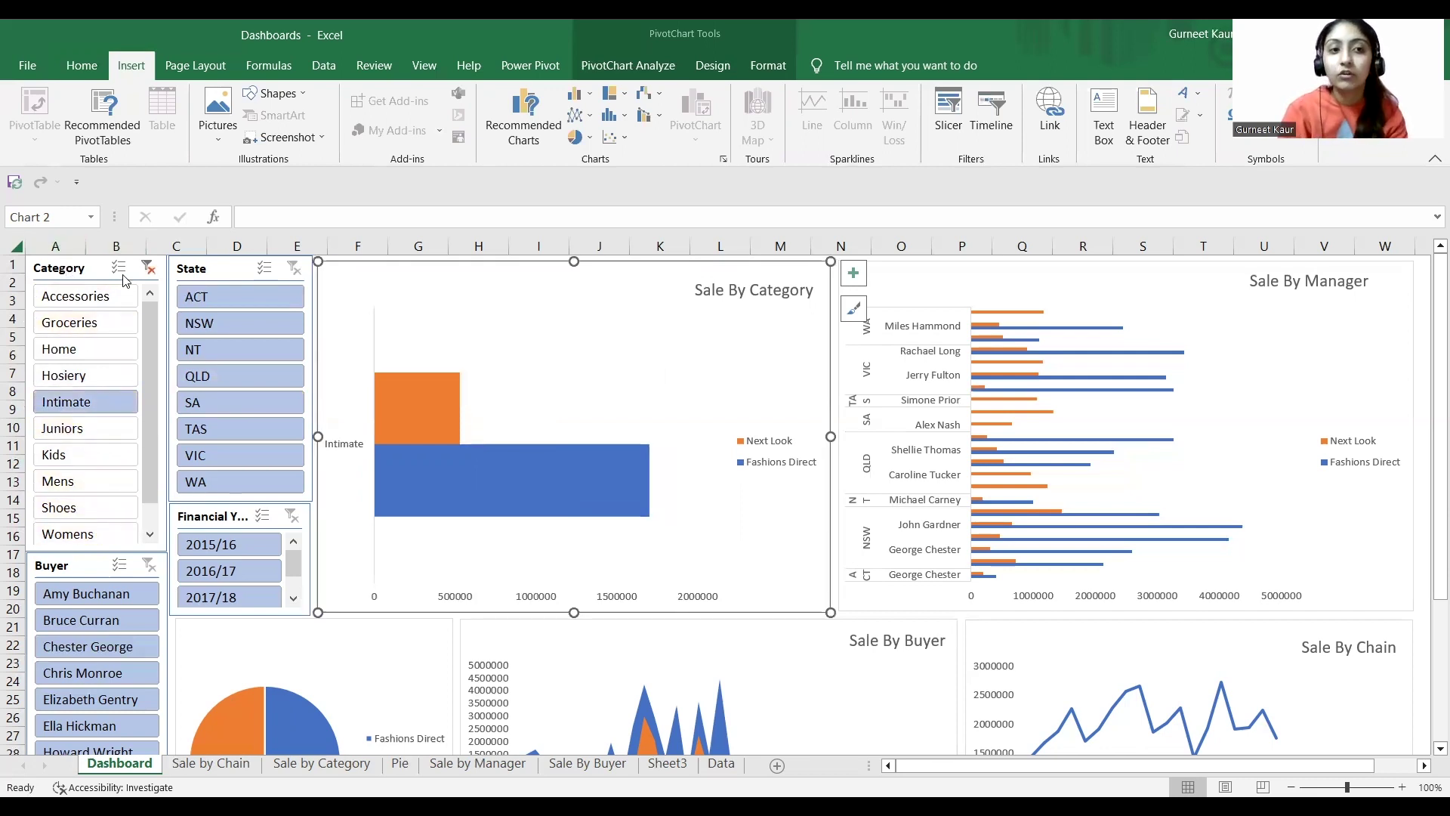
click(147, 269)
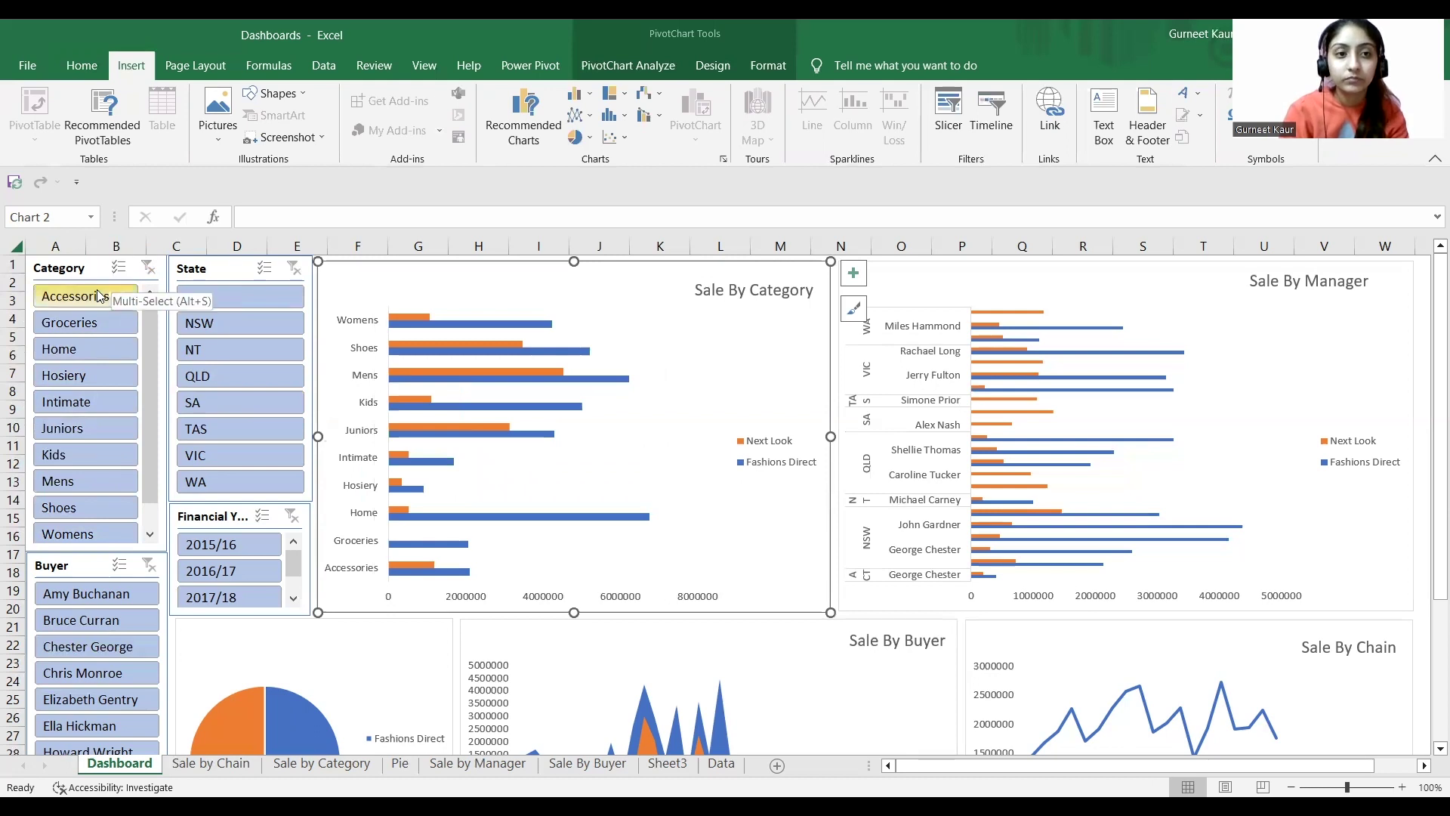
With Multi-Select on, deselect Accessories, Groceries, Home, Hosiery and Intimate, then restore all categories.
key(alt+s)
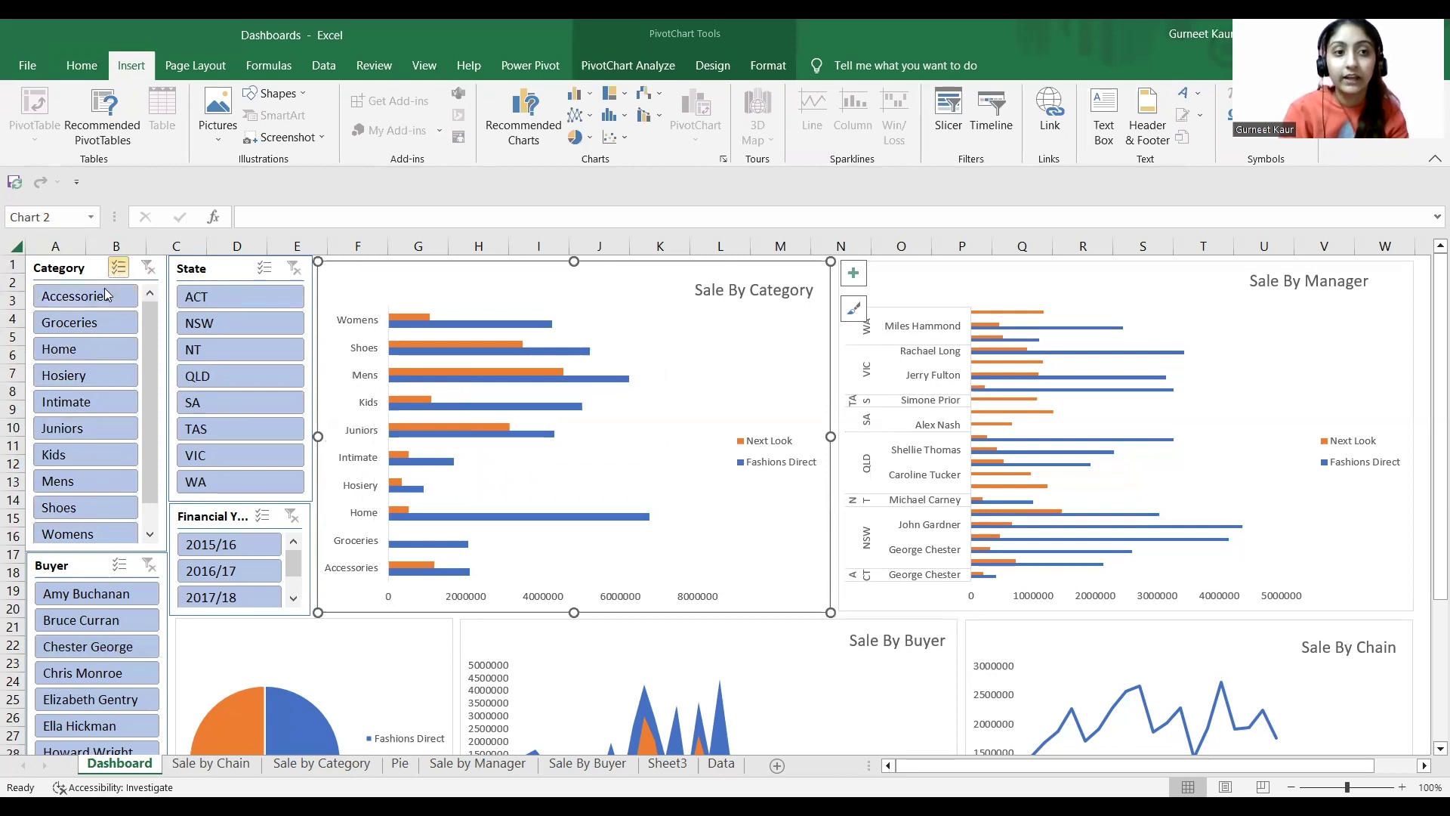
click(105, 294)
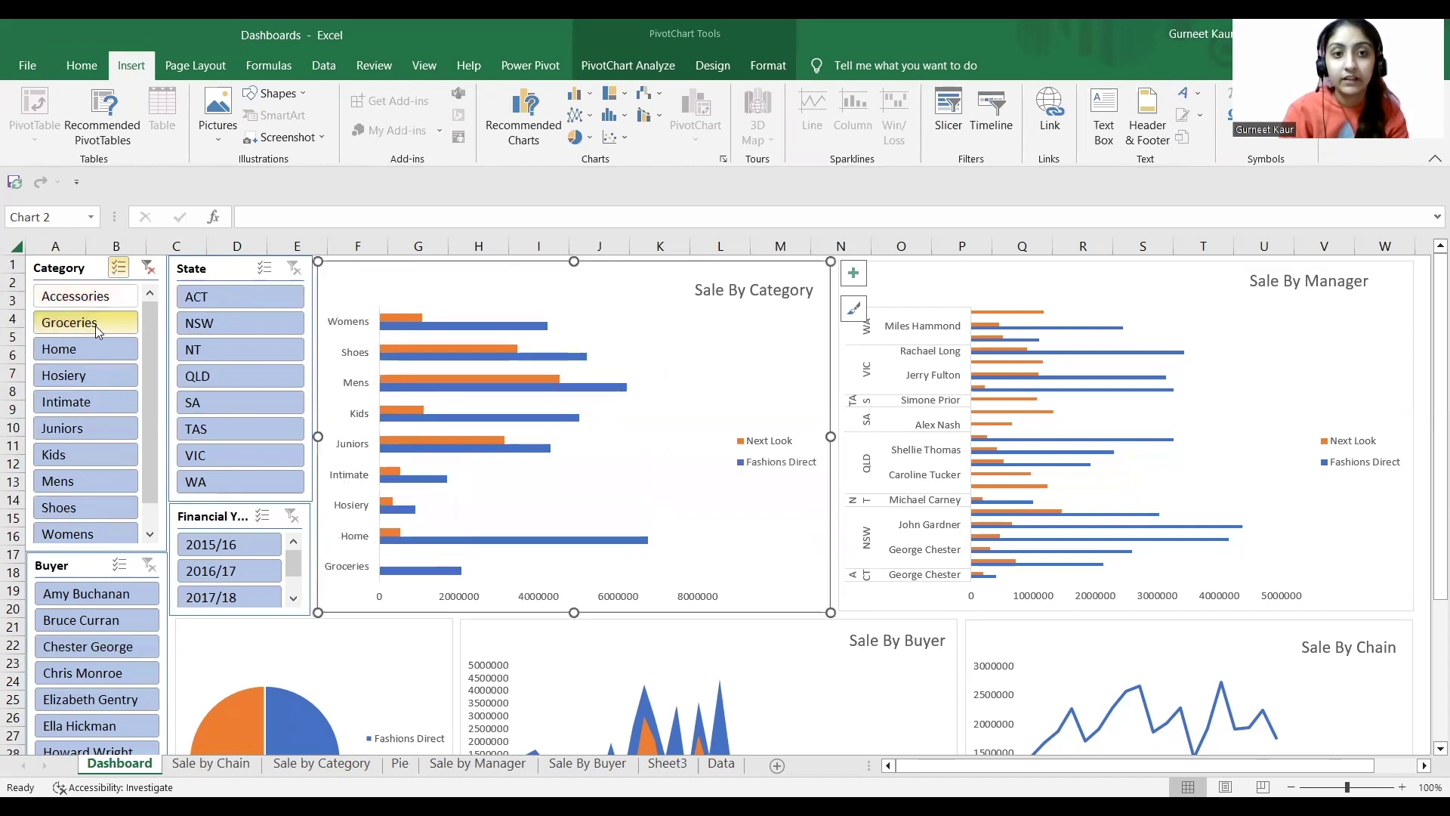
click(95, 324)
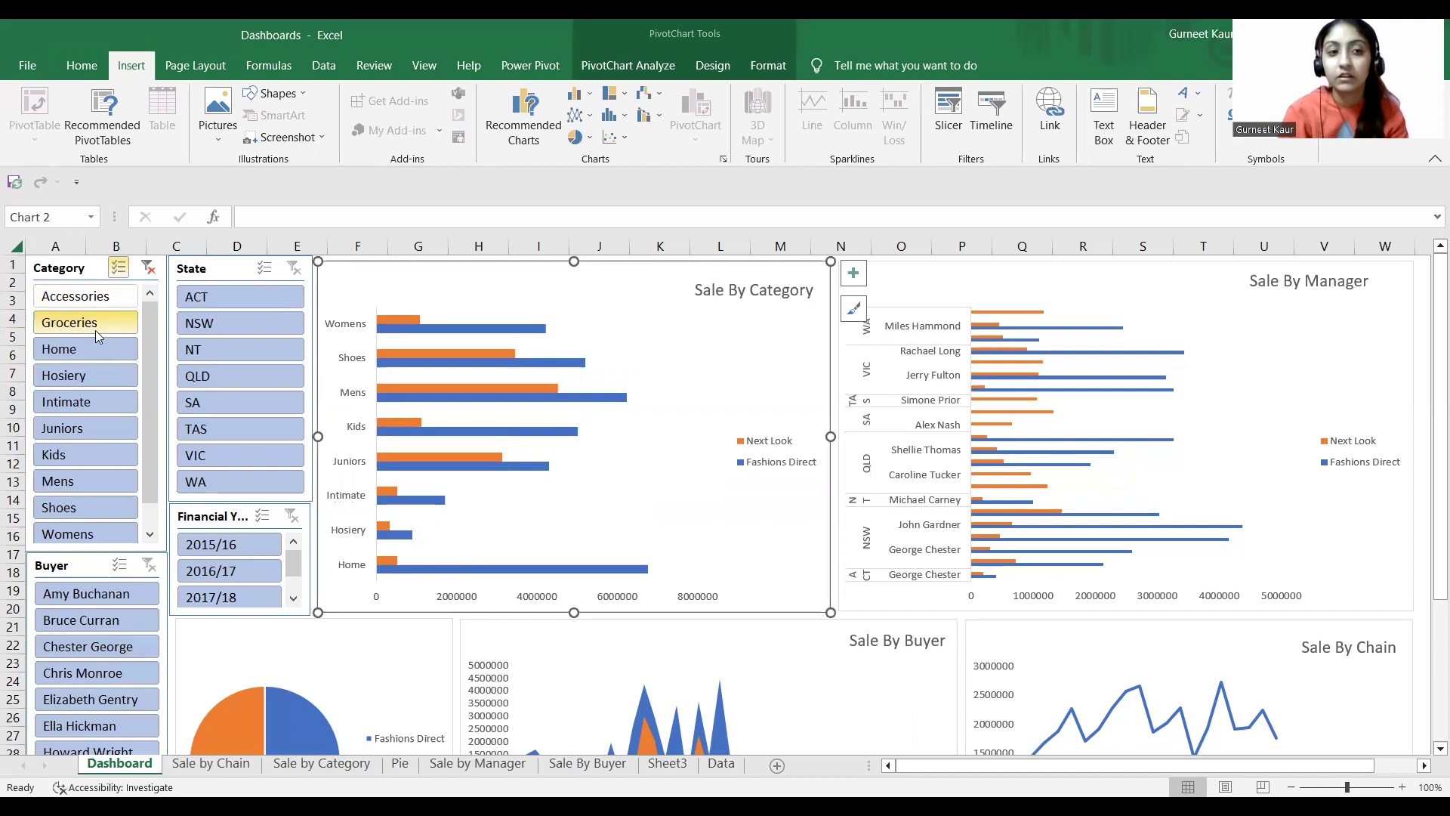
click(95, 342)
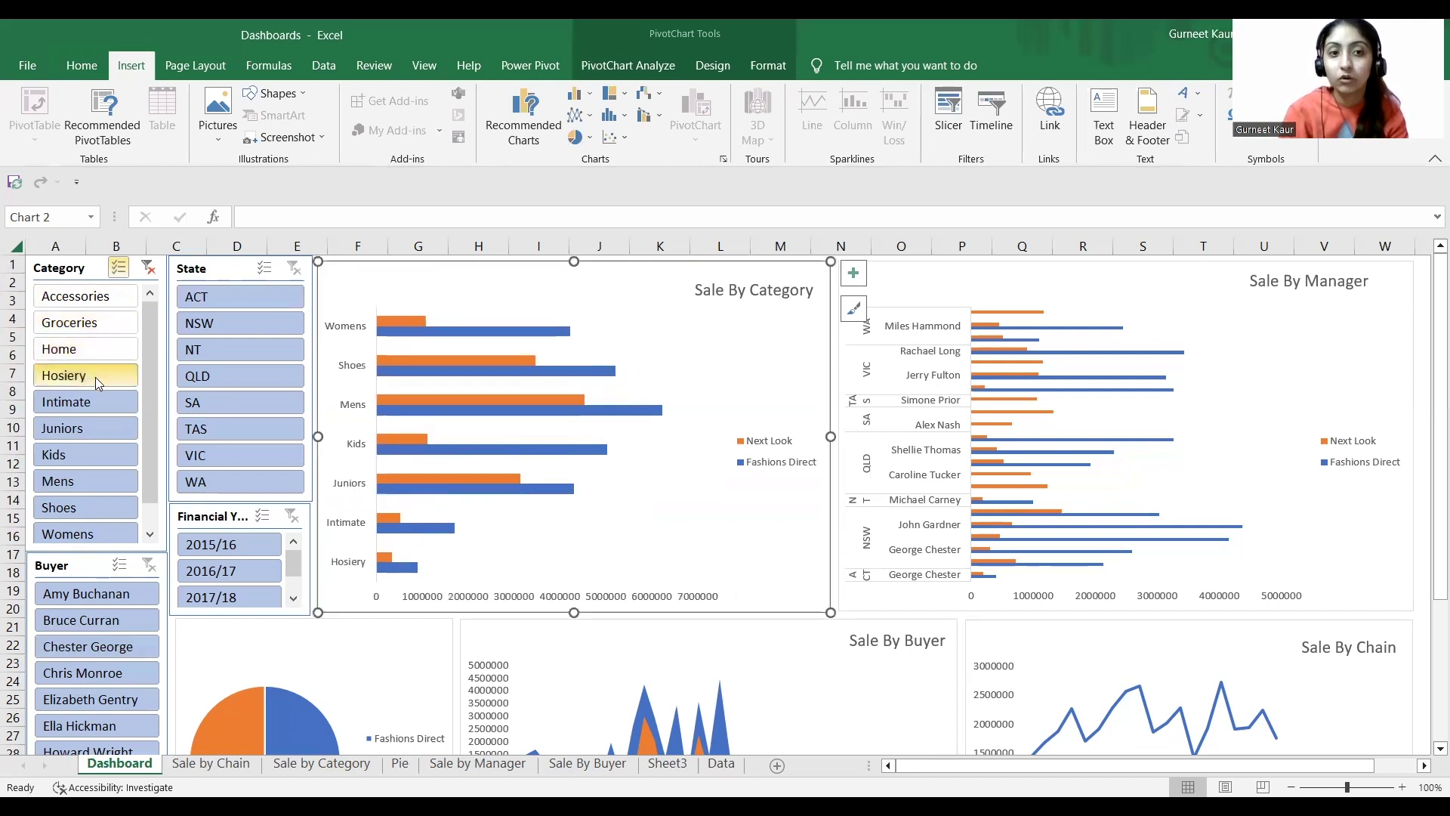
click(96, 378)
click(99, 404)
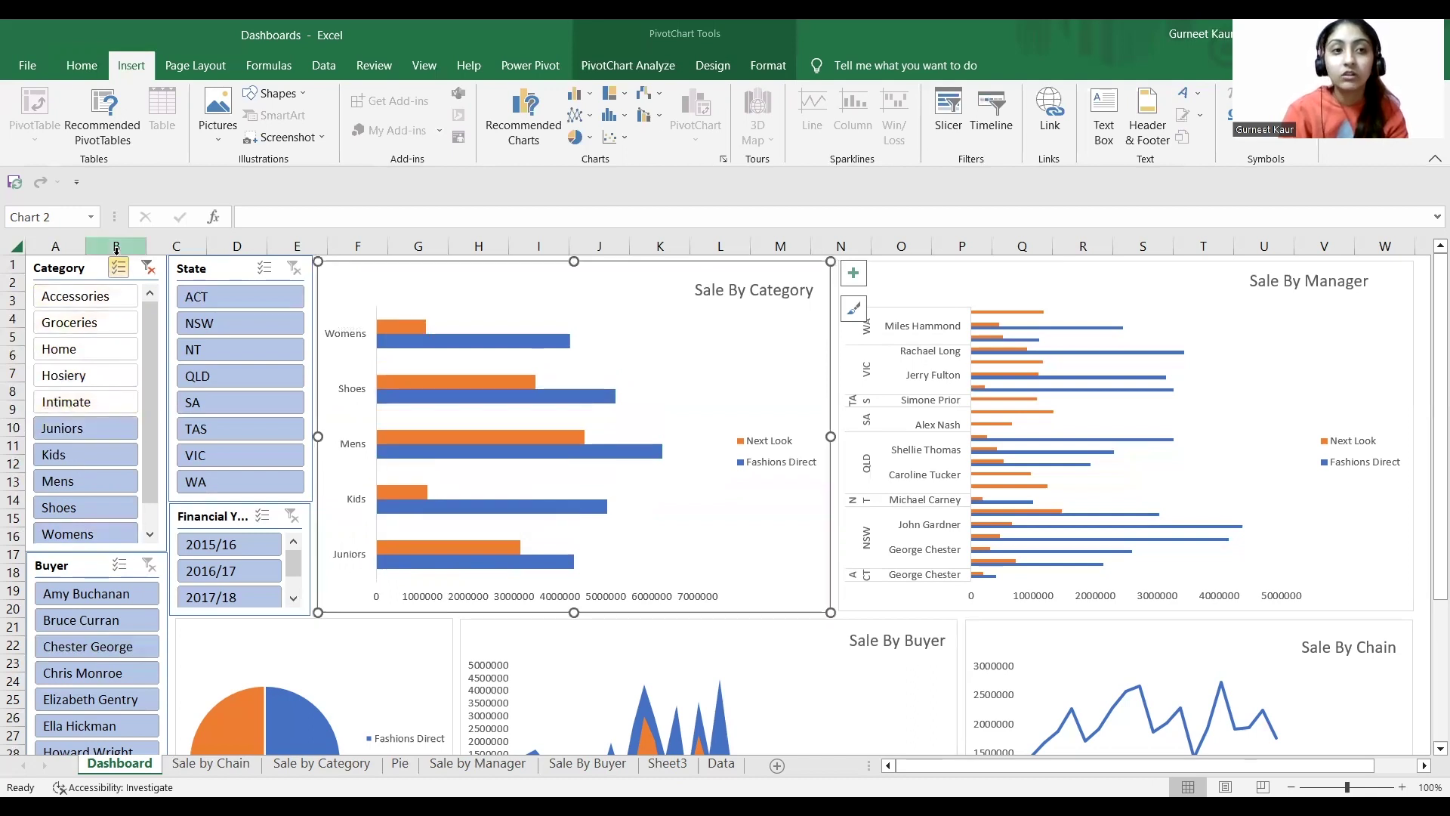
click(148, 269)
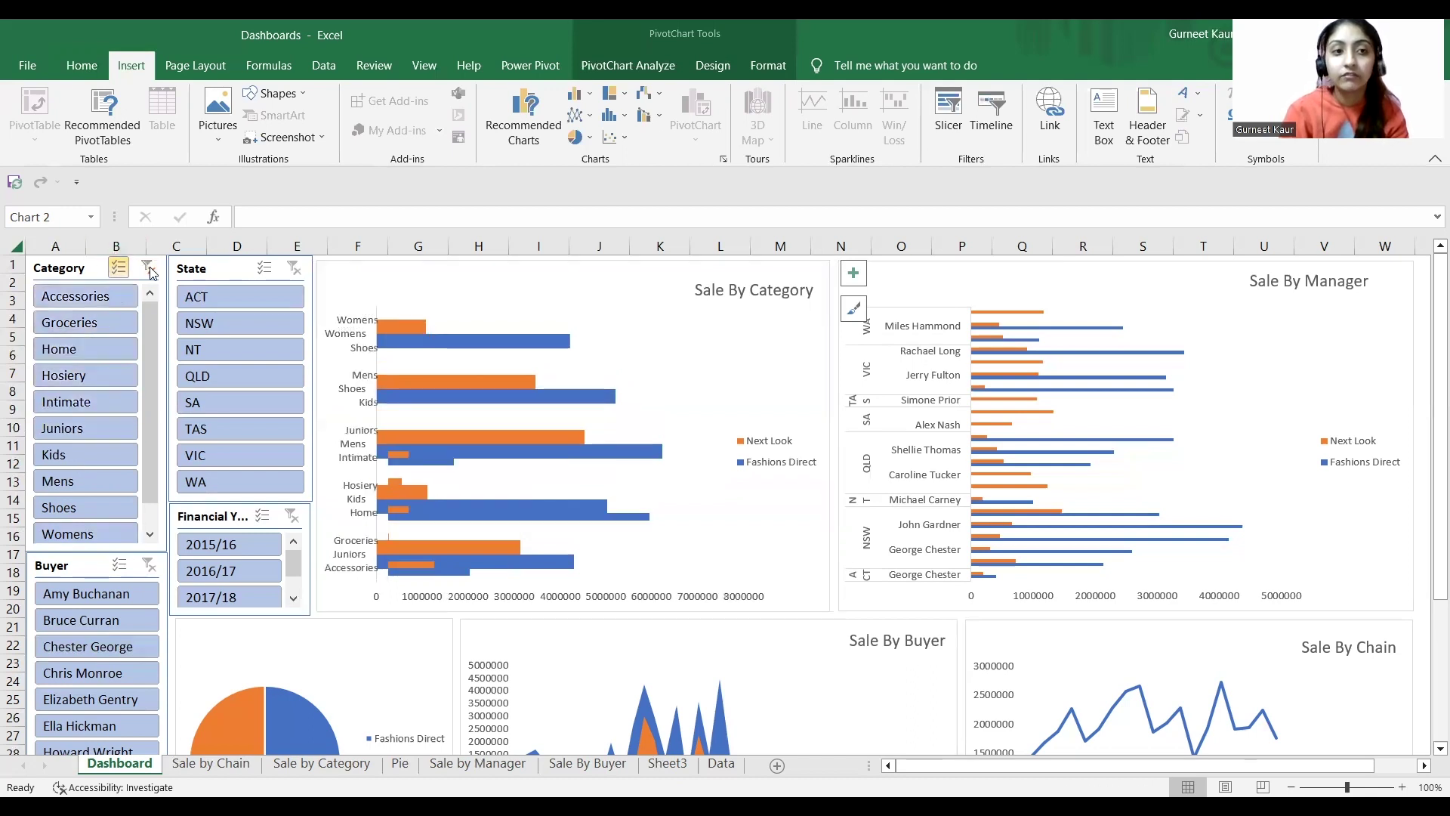
Filter the State slicer to ACT, then NSW, clear it, and select the Sale By Category chart.
click(237, 274)
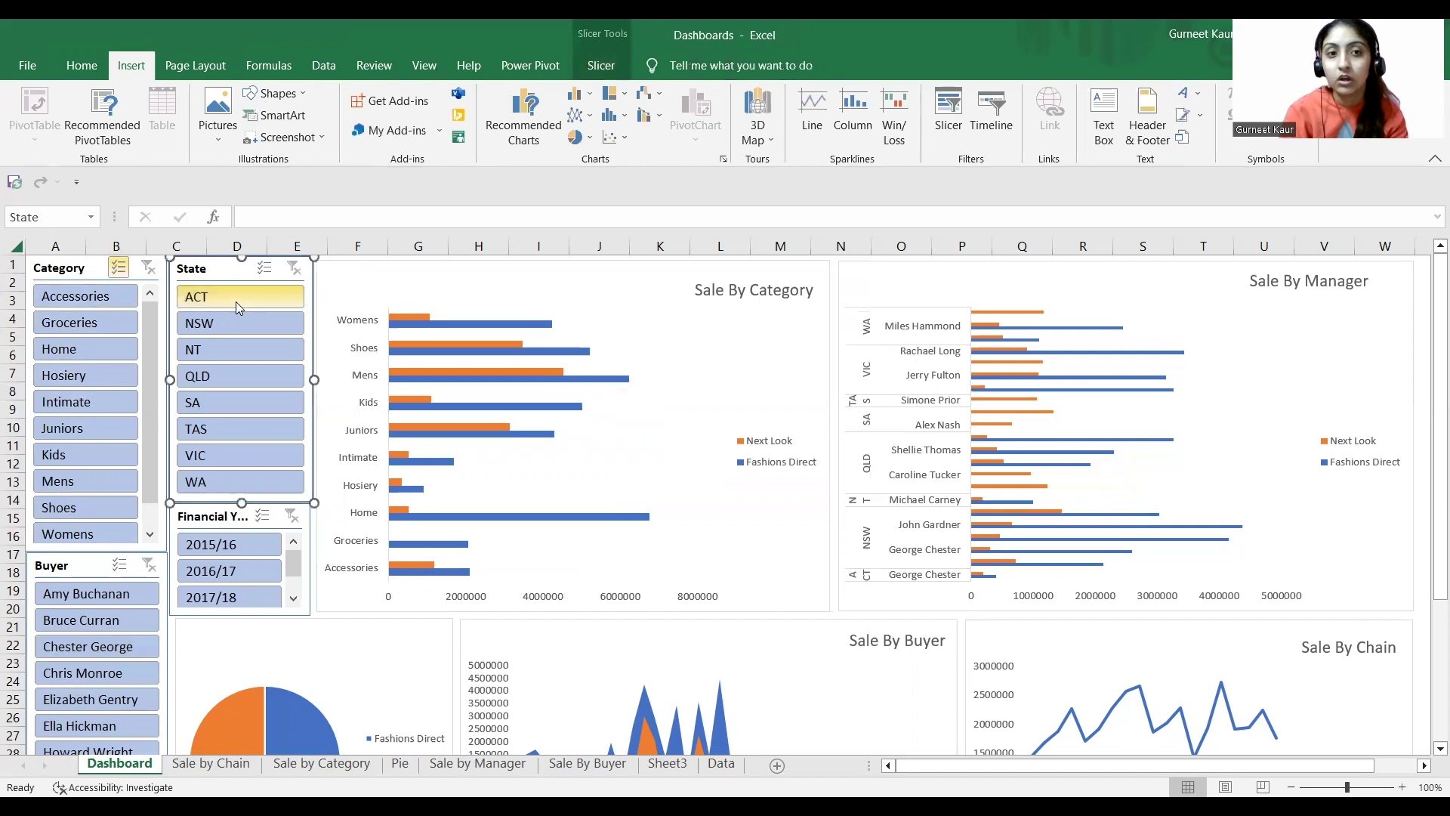
click(236, 301)
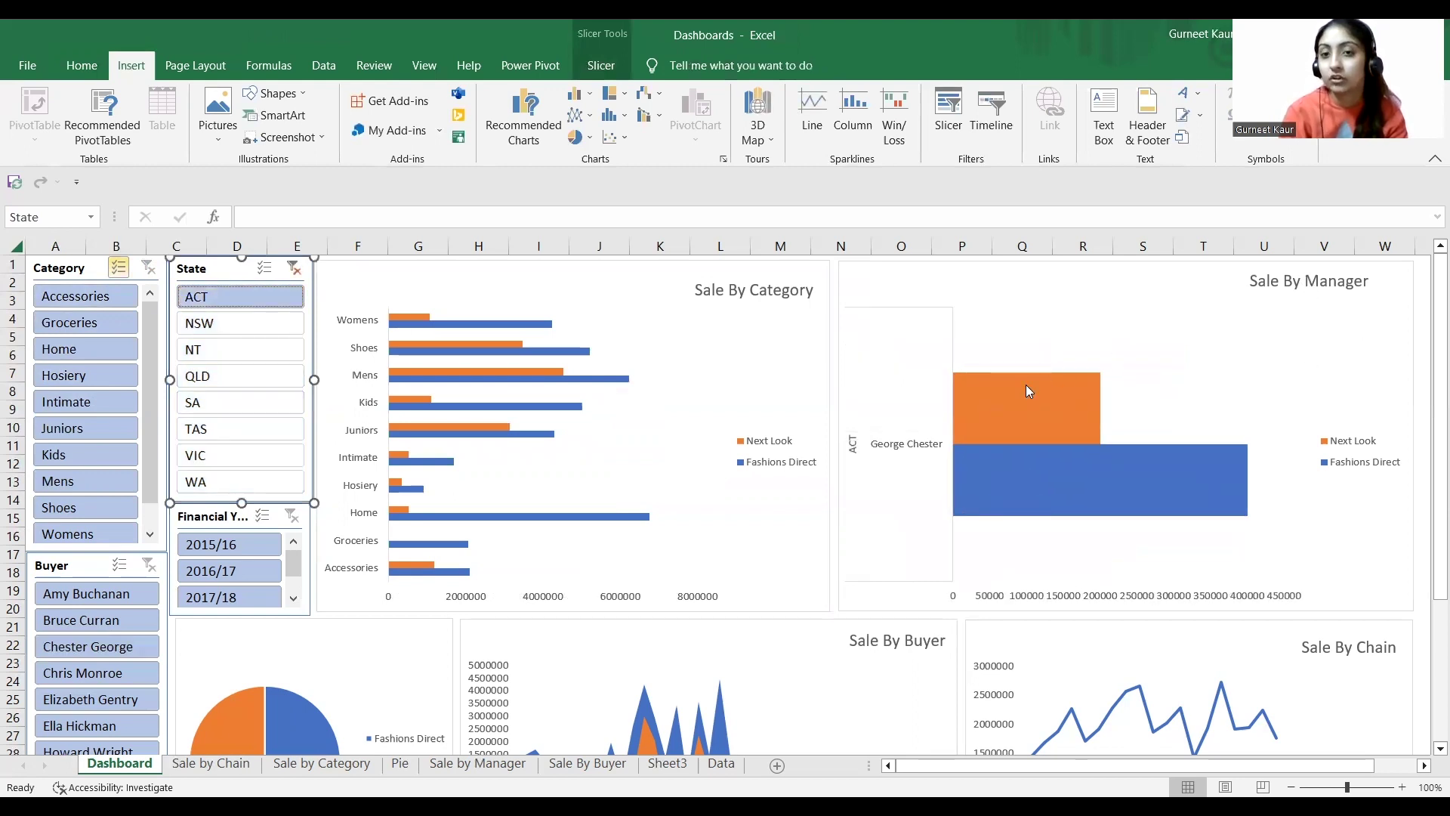
click(238, 321)
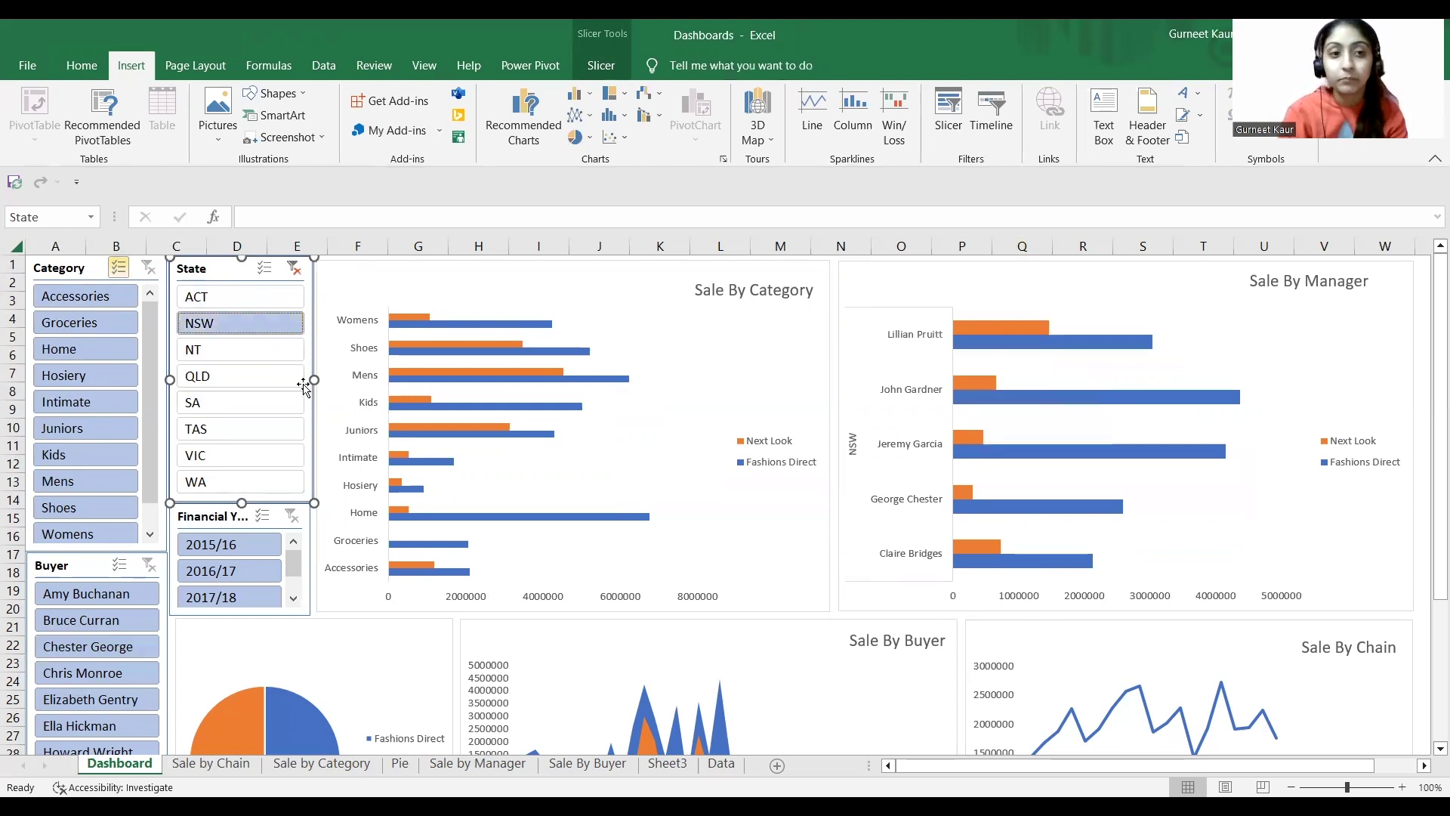
click(295, 275)
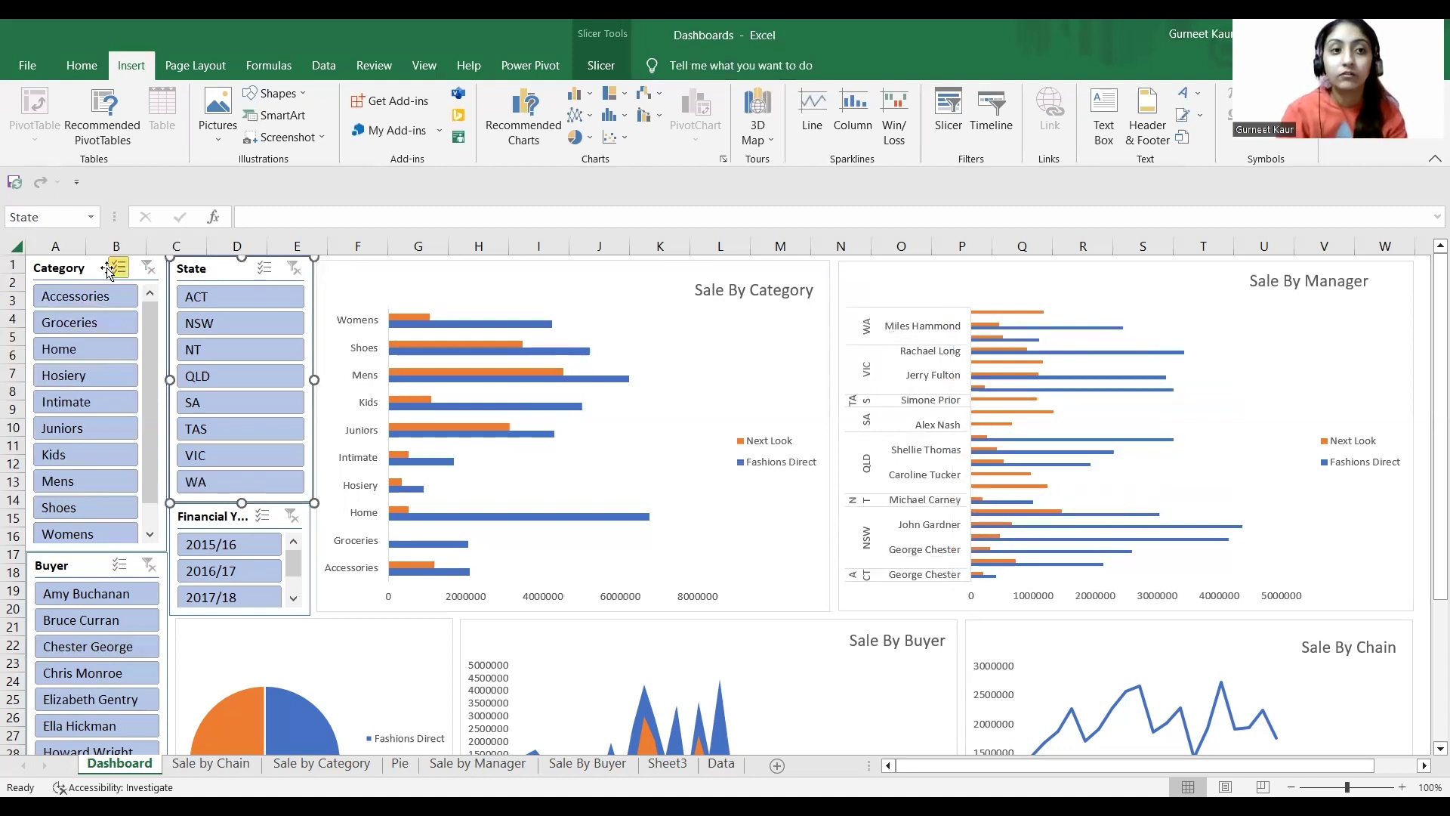
click(699, 288)
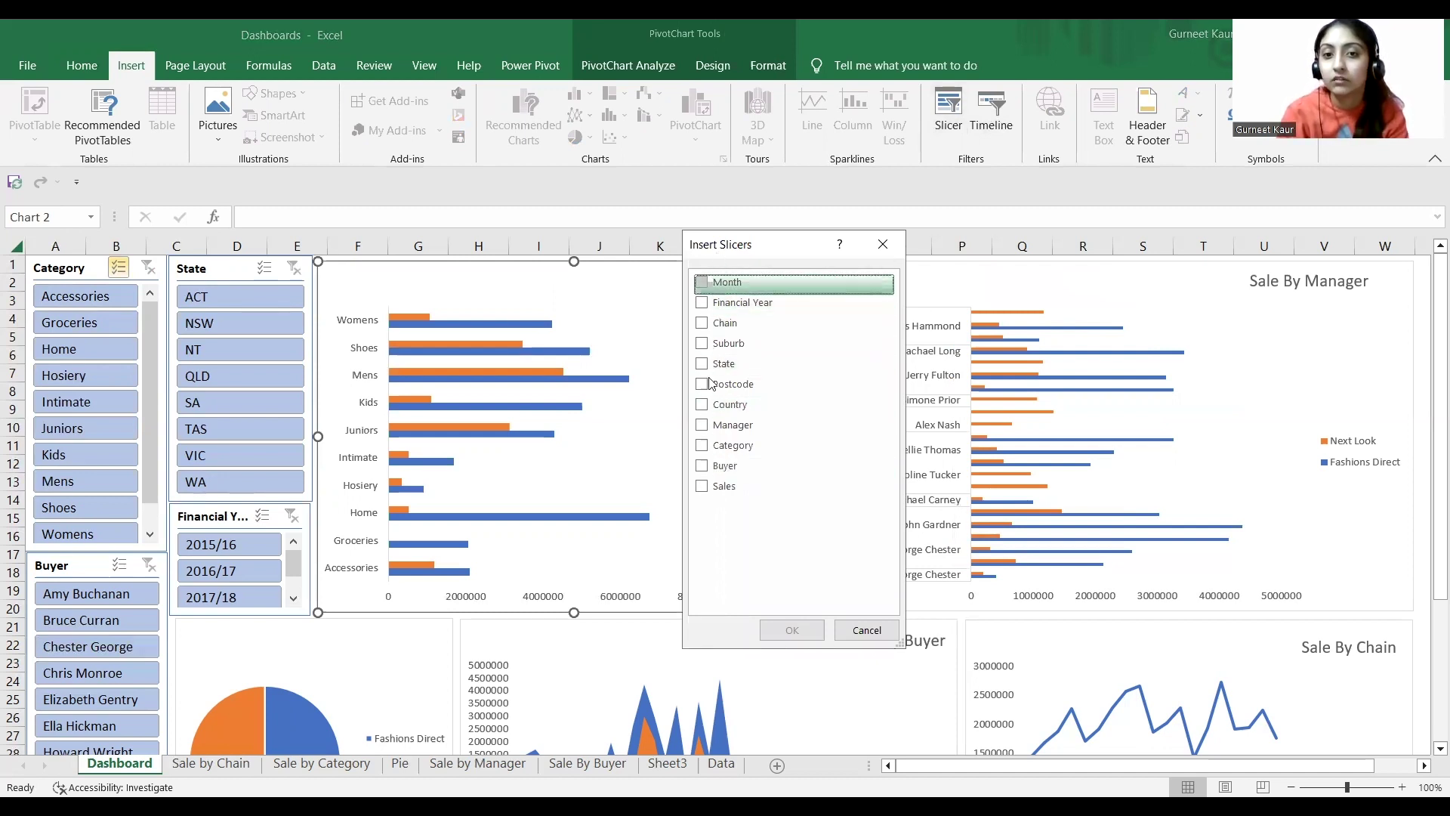
Tick Category in Insert Slicers, cancel the dialog, and select the Financial Year slicer.
click(702, 447)
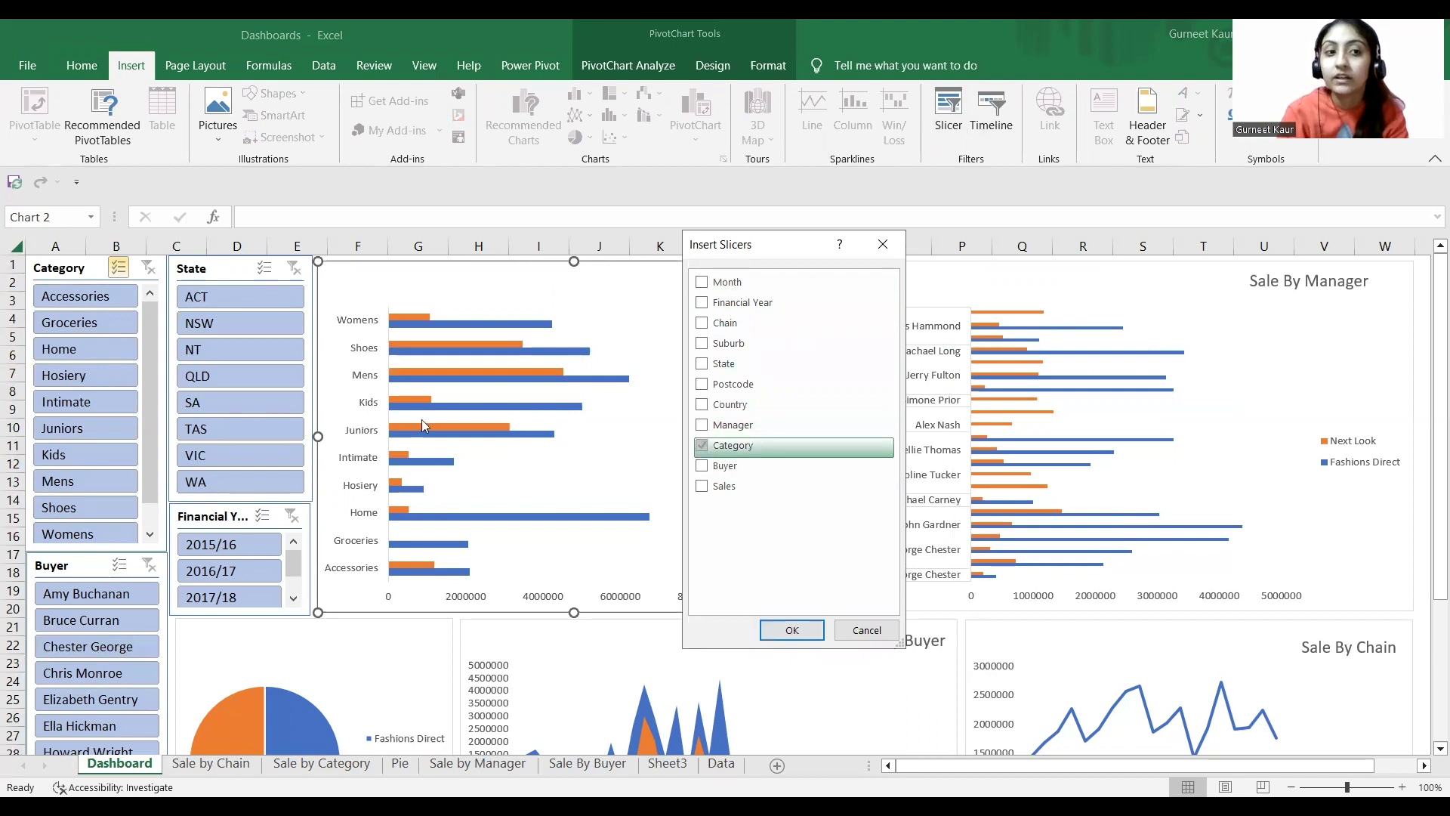
click(880, 630)
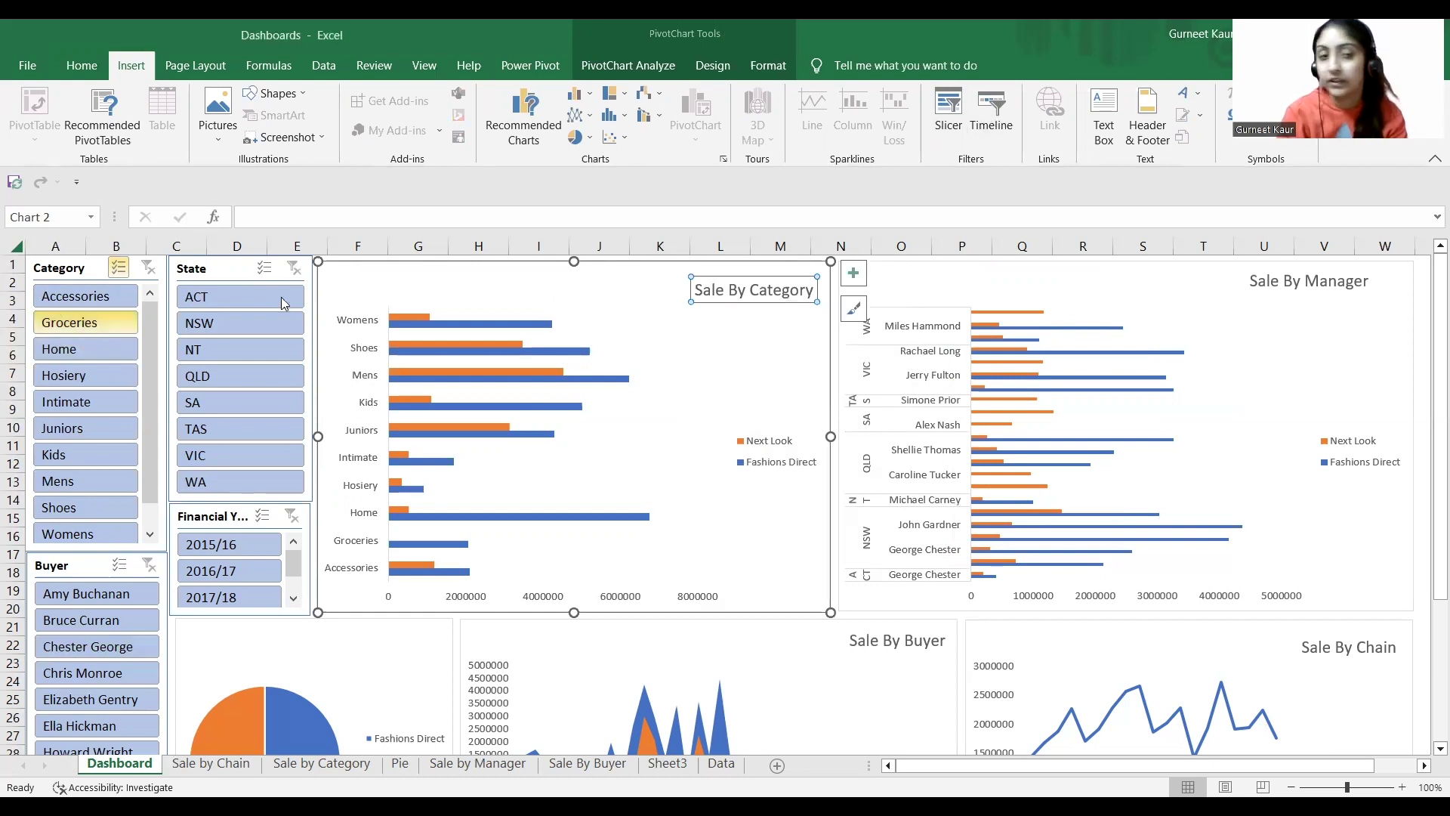
click(208, 268)
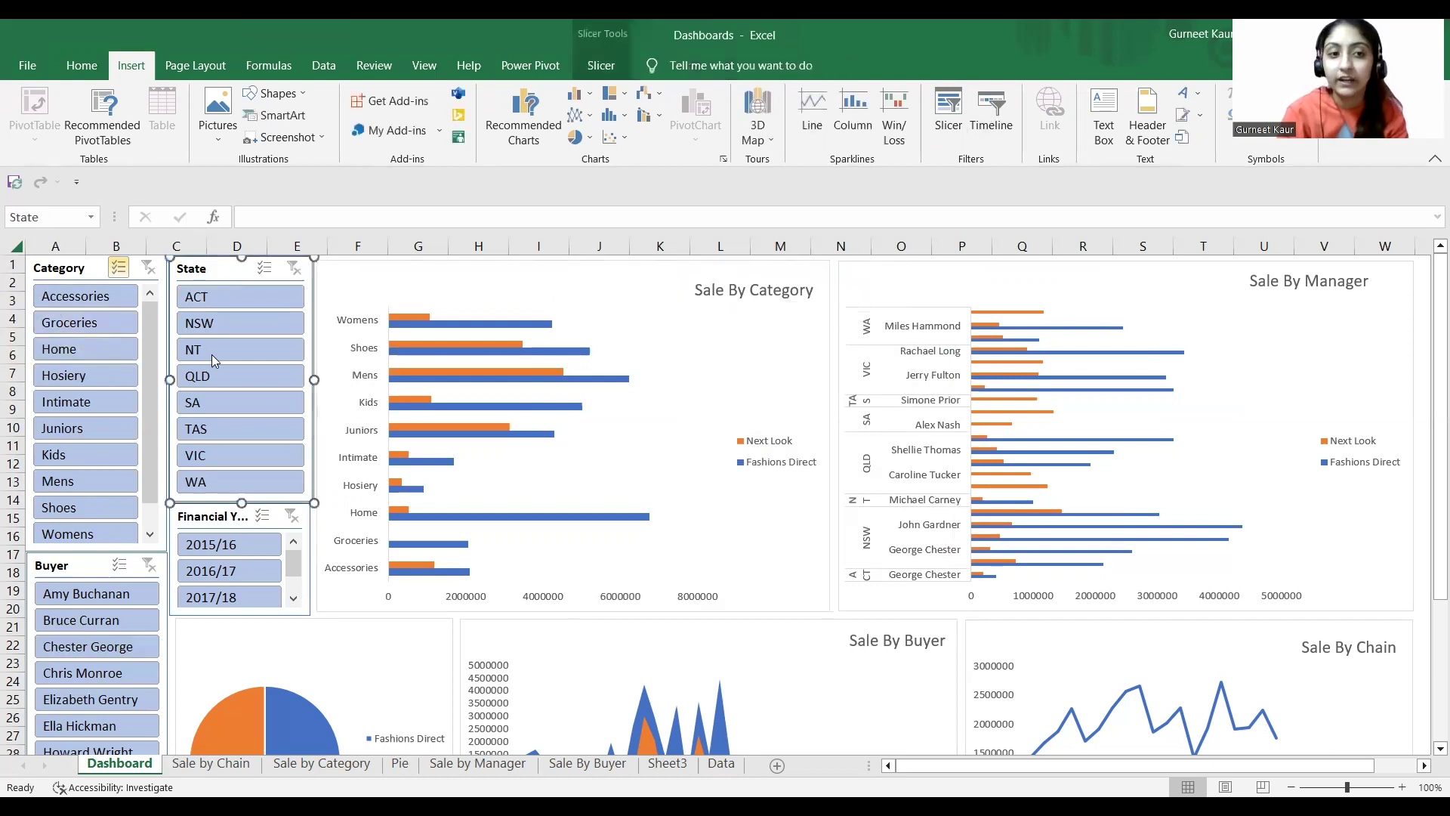
click(215, 514)
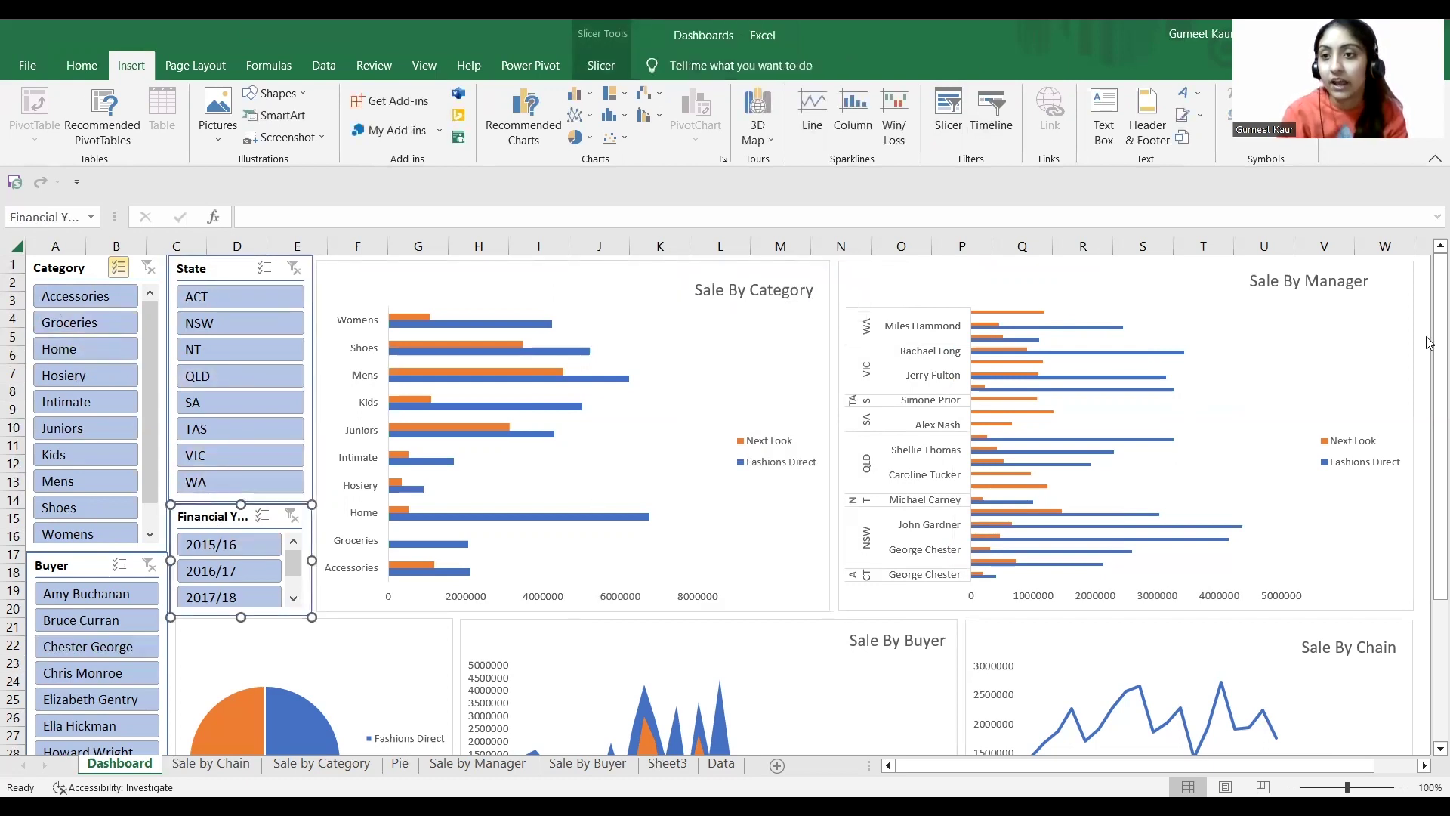
Filter the Financial Year slicer to 2015/16, then 2016/17, then 2017/18.
scroll(476, 446, down, 2)
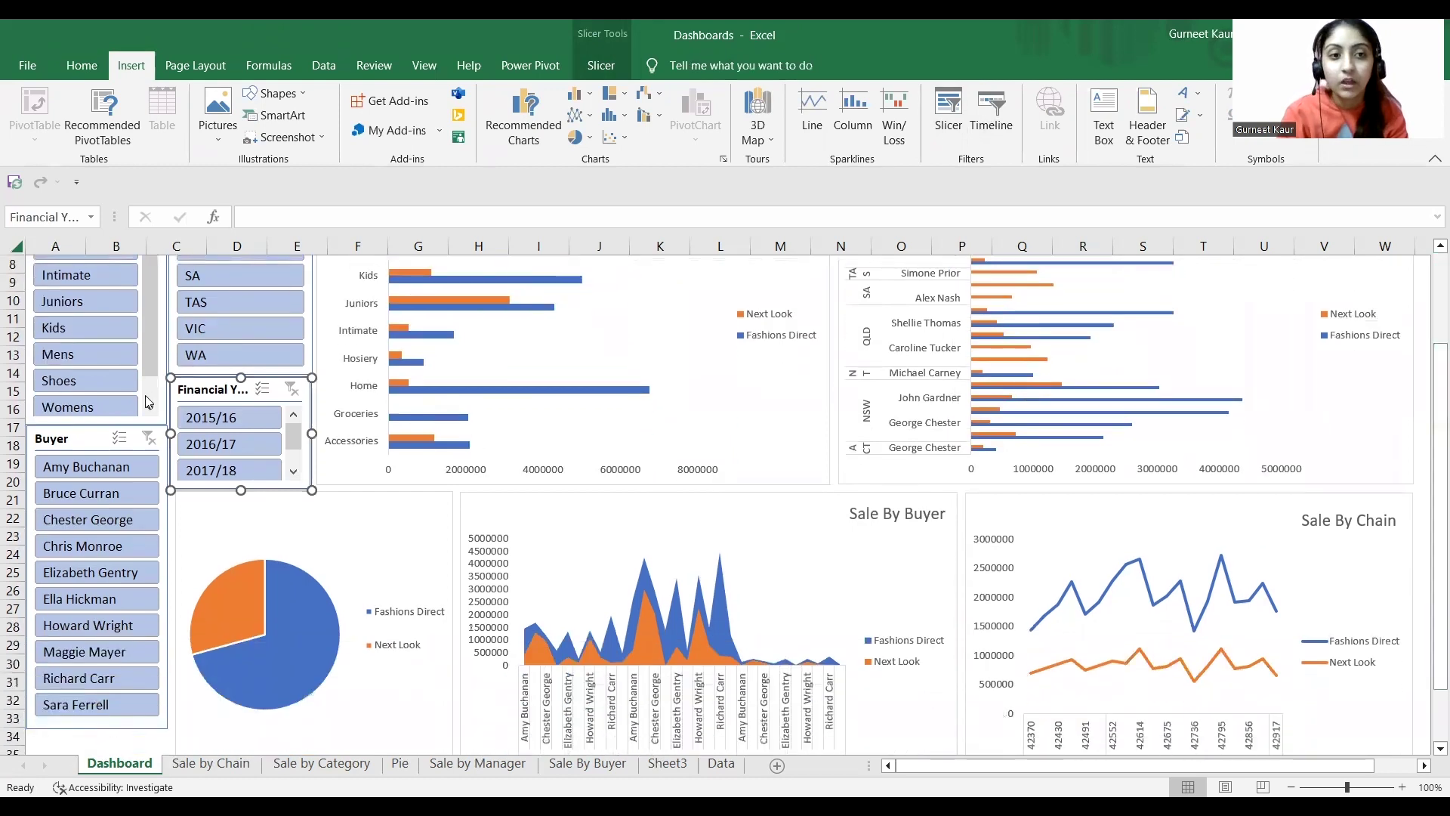
click(237, 421)
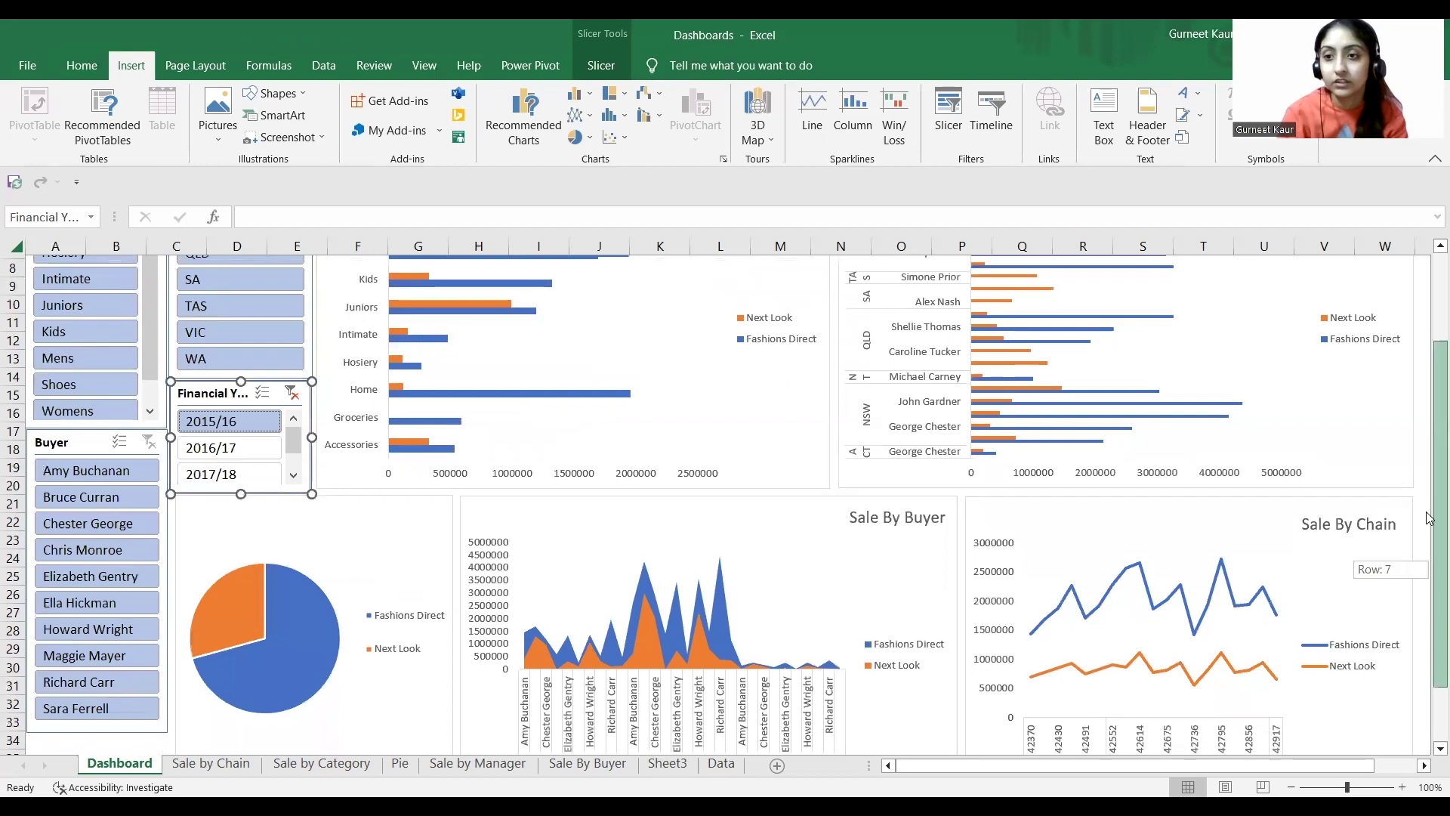
scroll(1404, 574, up, 2)
click(198, 579)
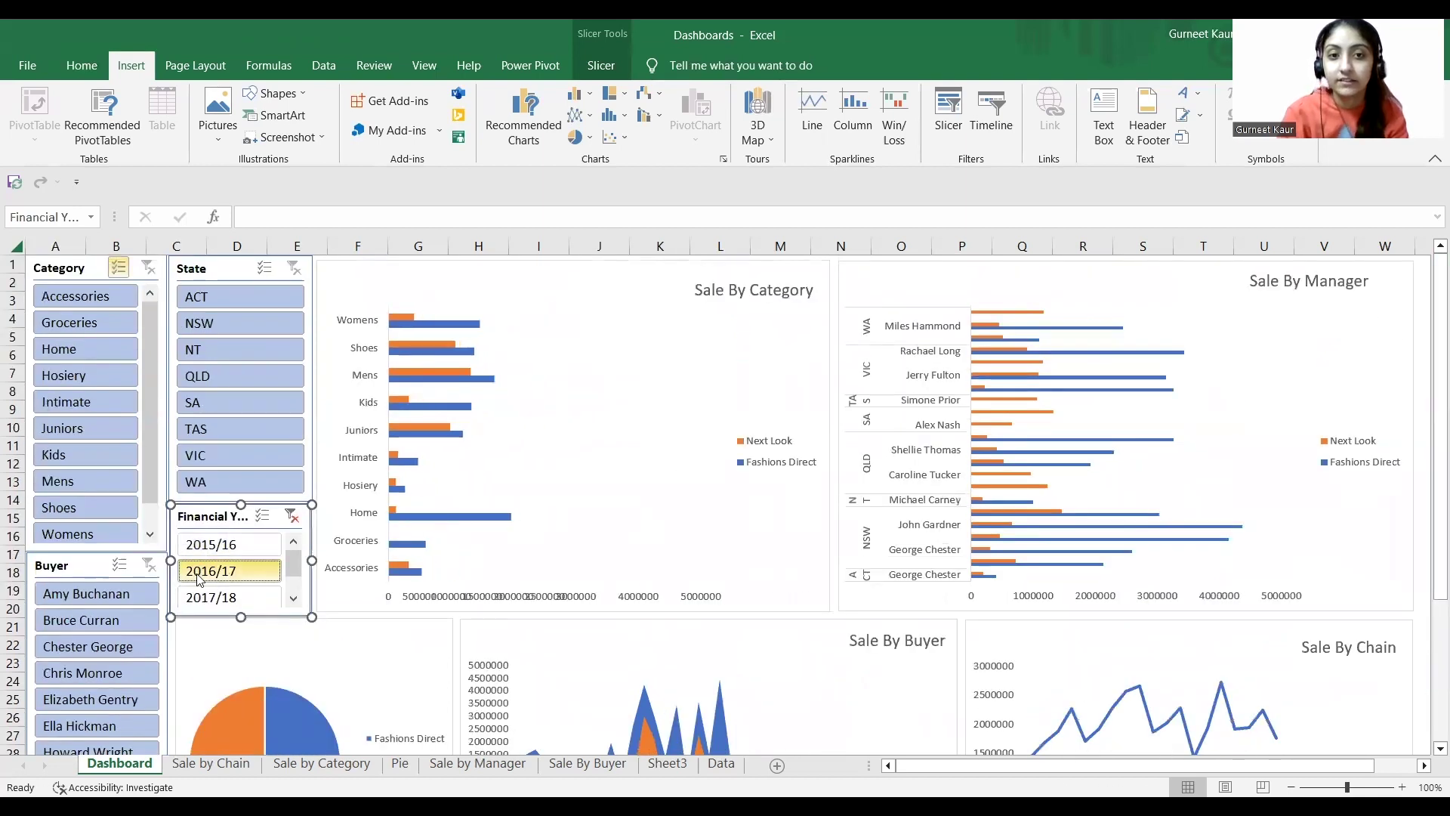
click(210, 598)
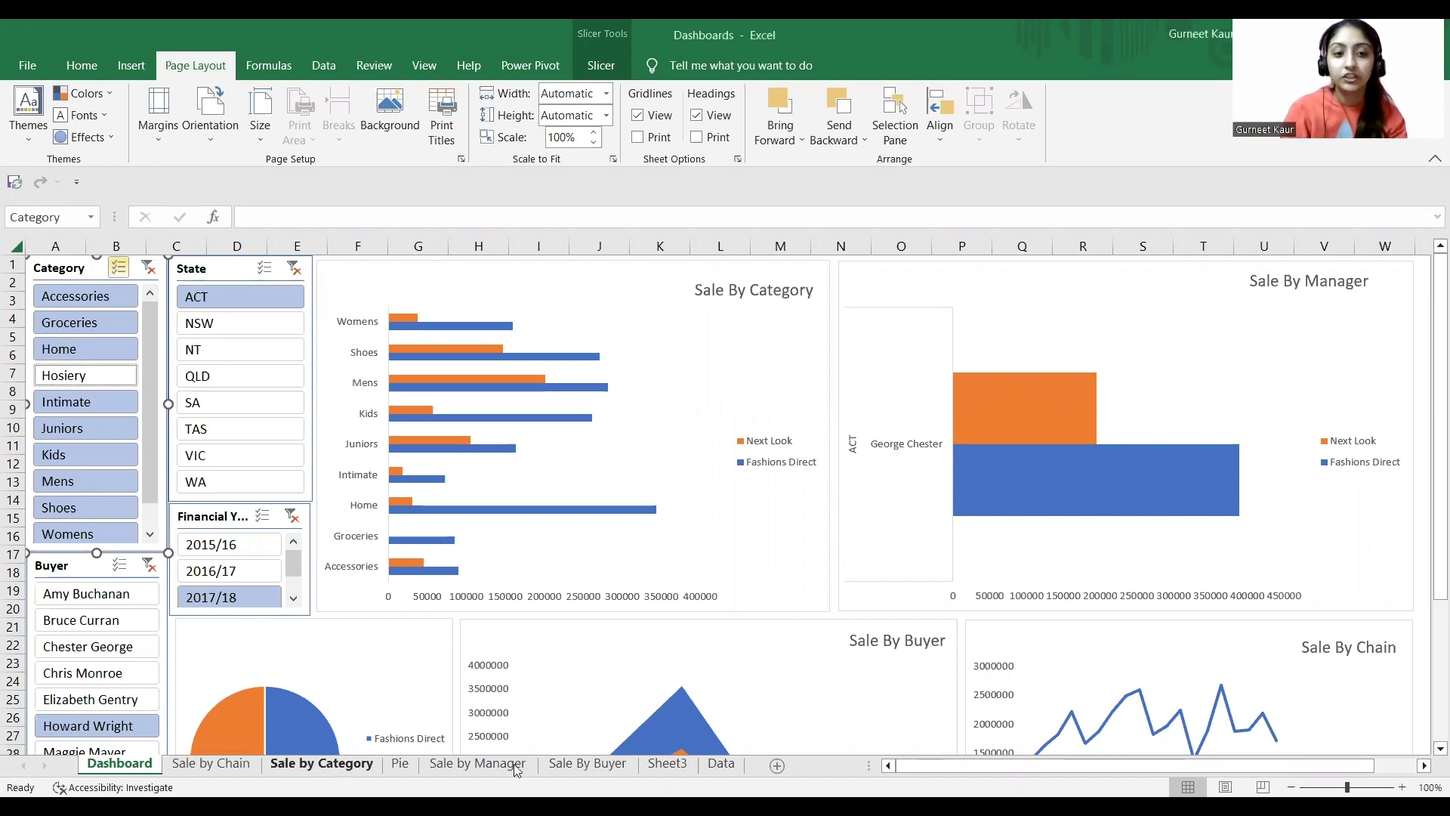
Step through Sale By Buyer, Sale by Manager, Pie, Sale by Category and Sale by Chain sheets back to Dashboard.
click(599, 764)
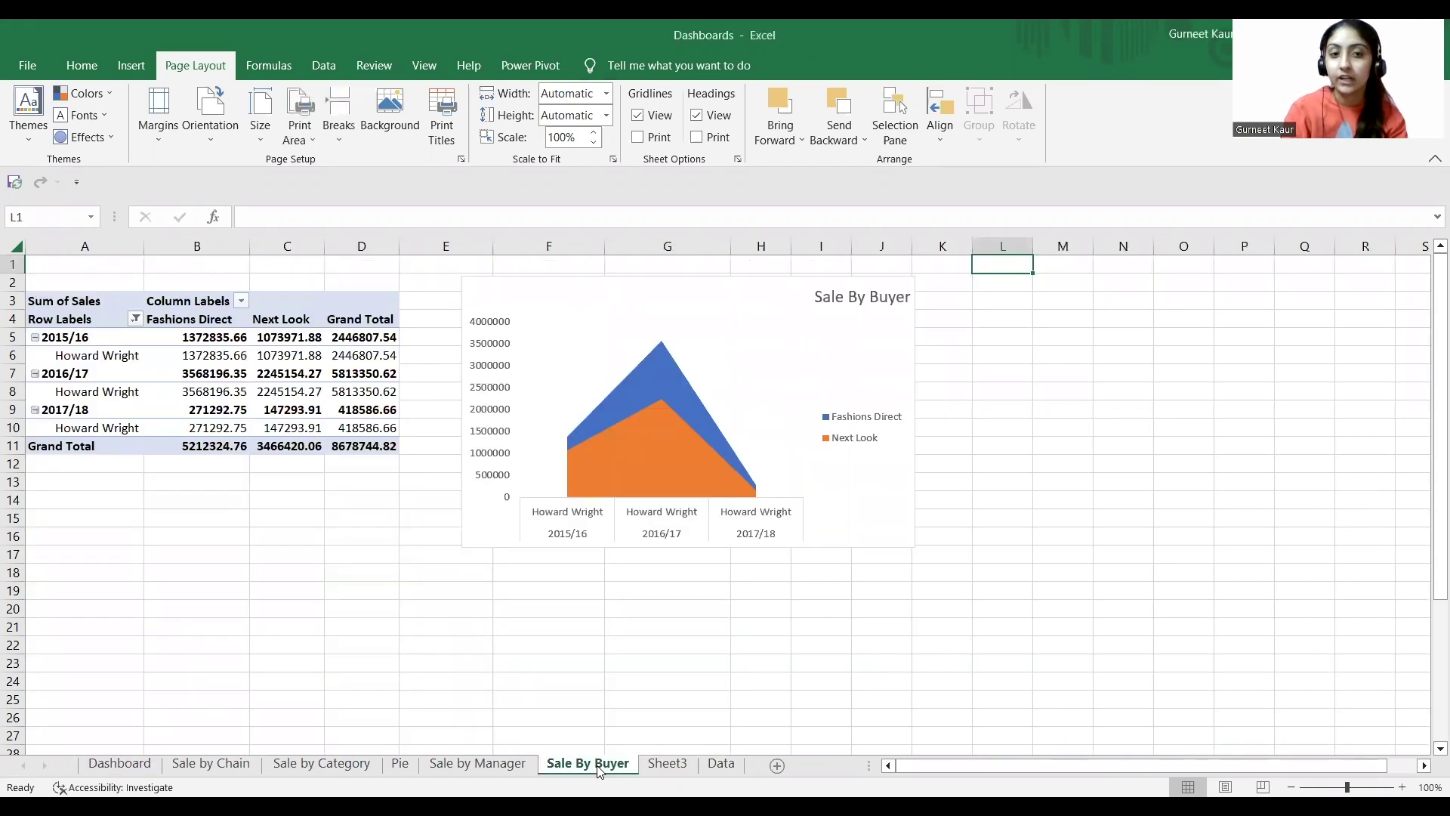
click(508, 764)
click(399, 764)
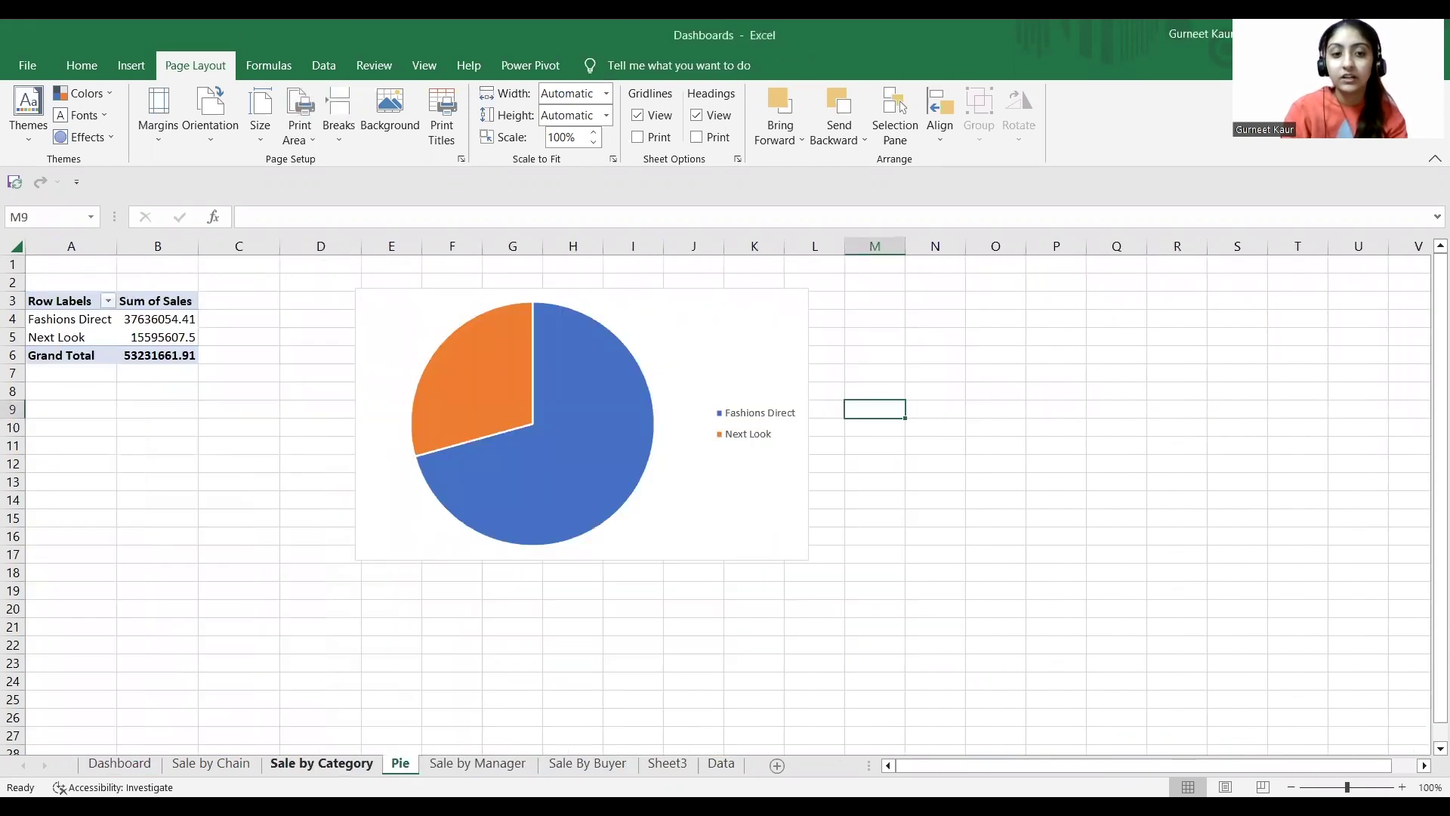
click(321, 764)
key(ctrl+Page_Up)
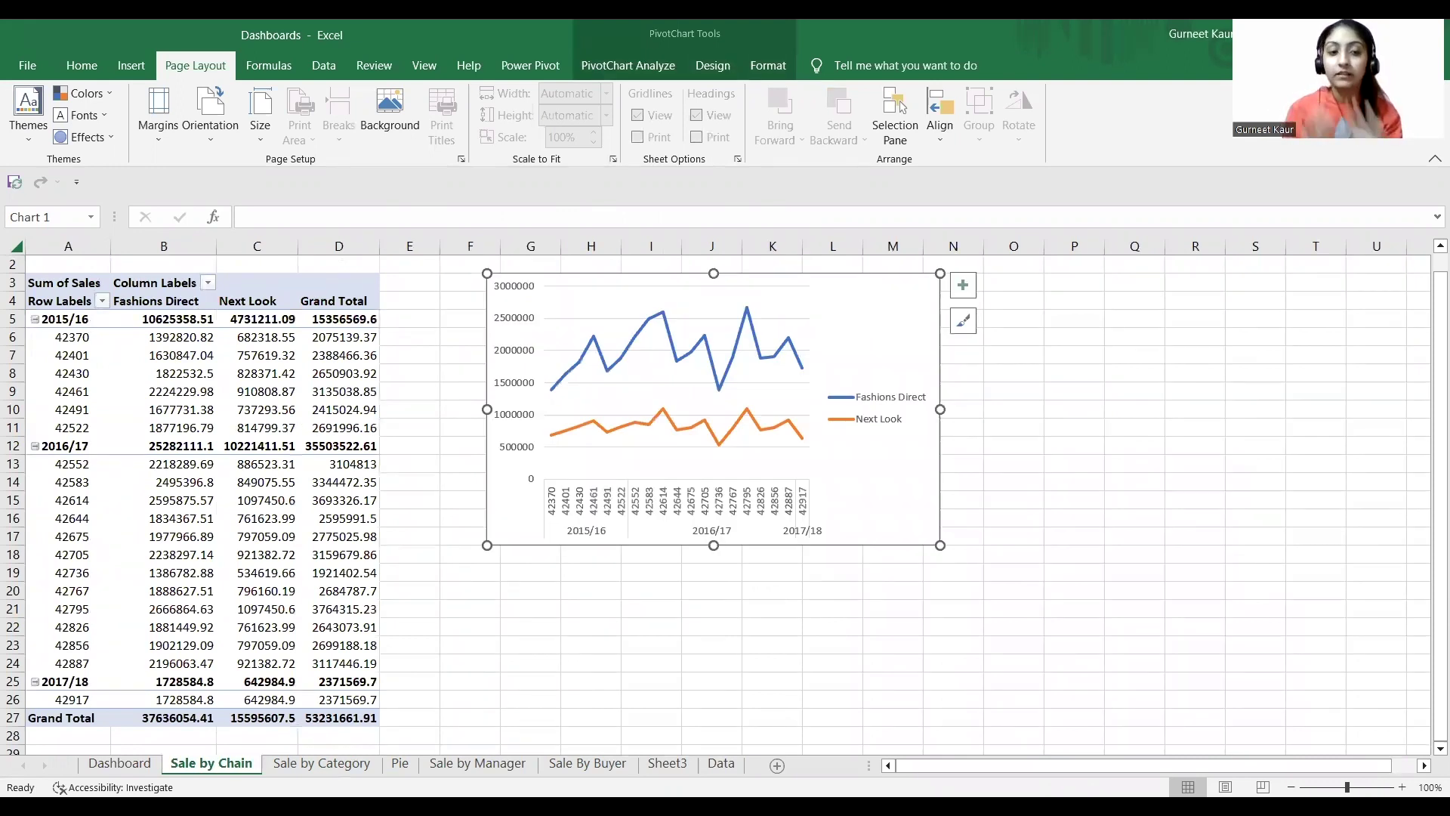
click(128, 765)
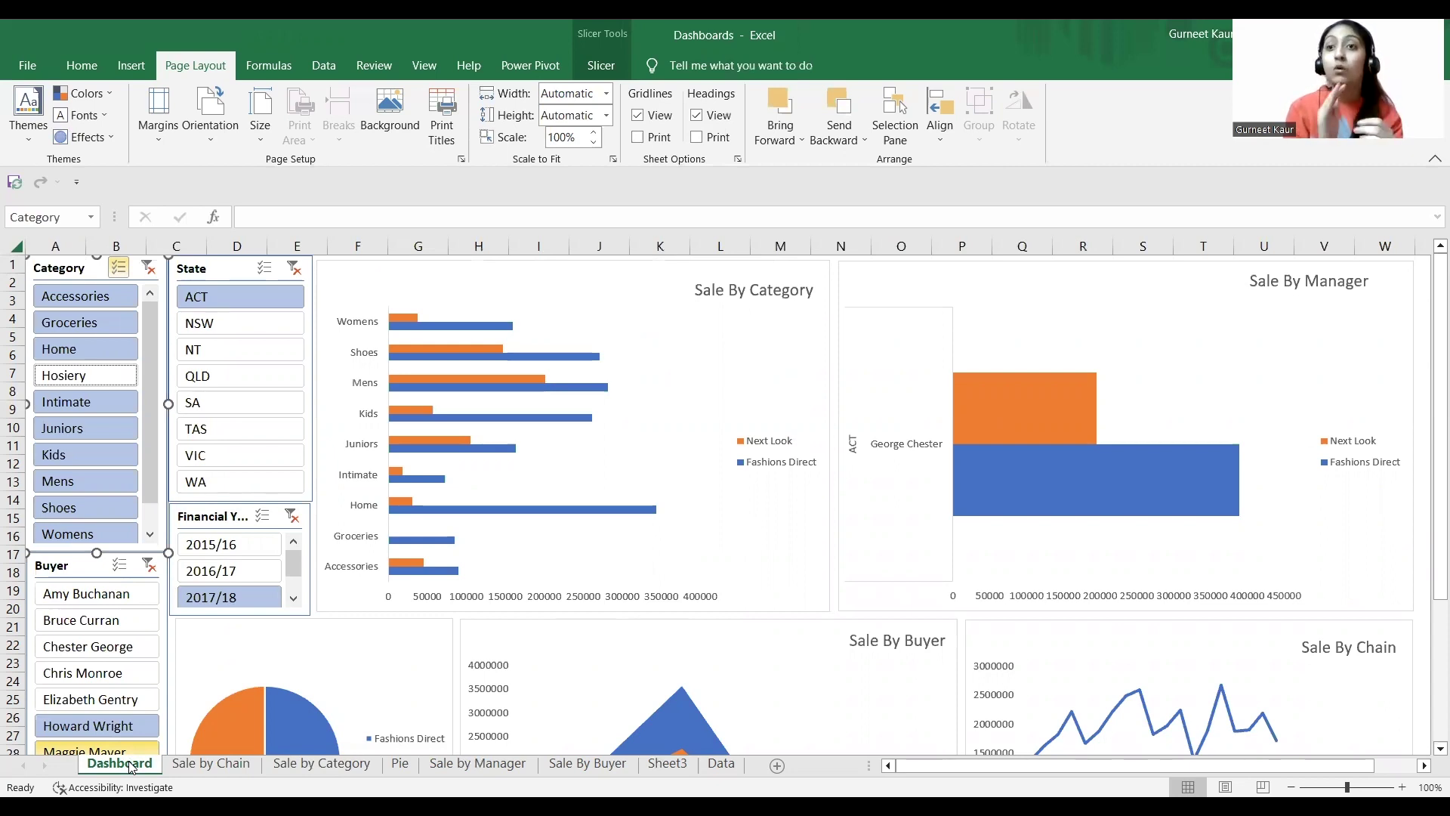
Review the Category slicer's Report Connections and confirm them unchanged.
right_click(71, 272)
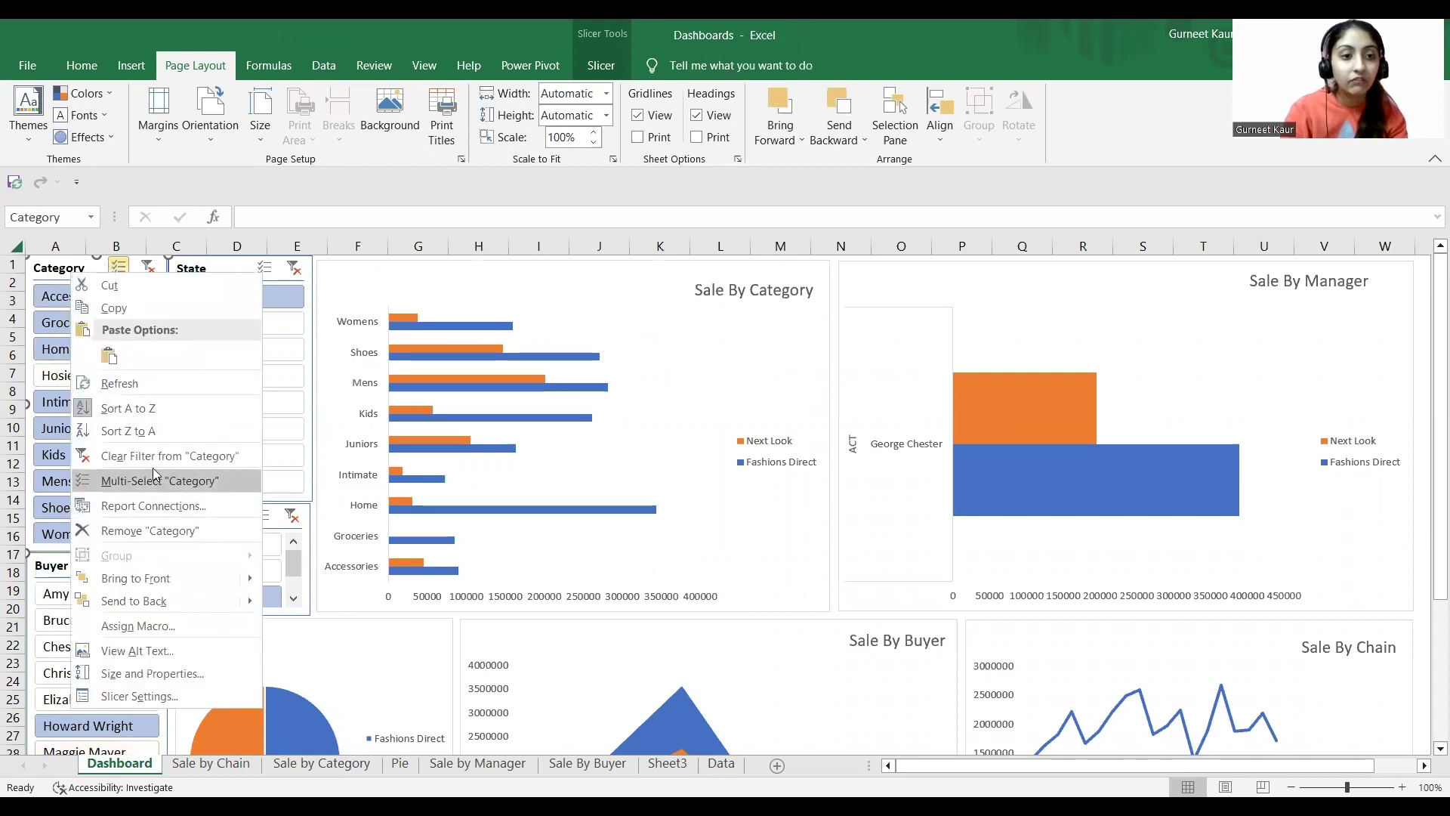
click(152, 504)
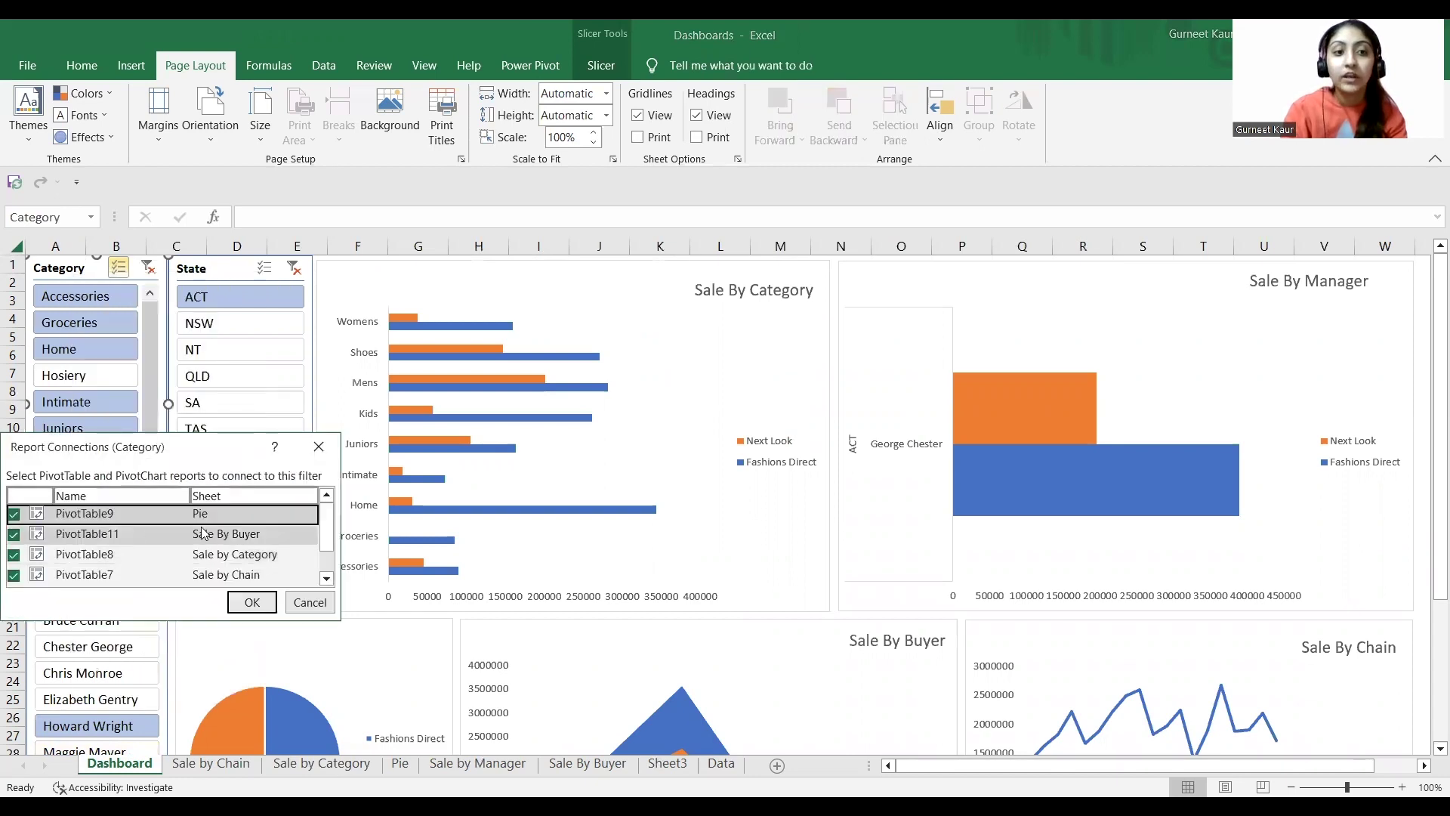
scroll(327, 531, down, 2)
scroll(325, 521, up, 2)
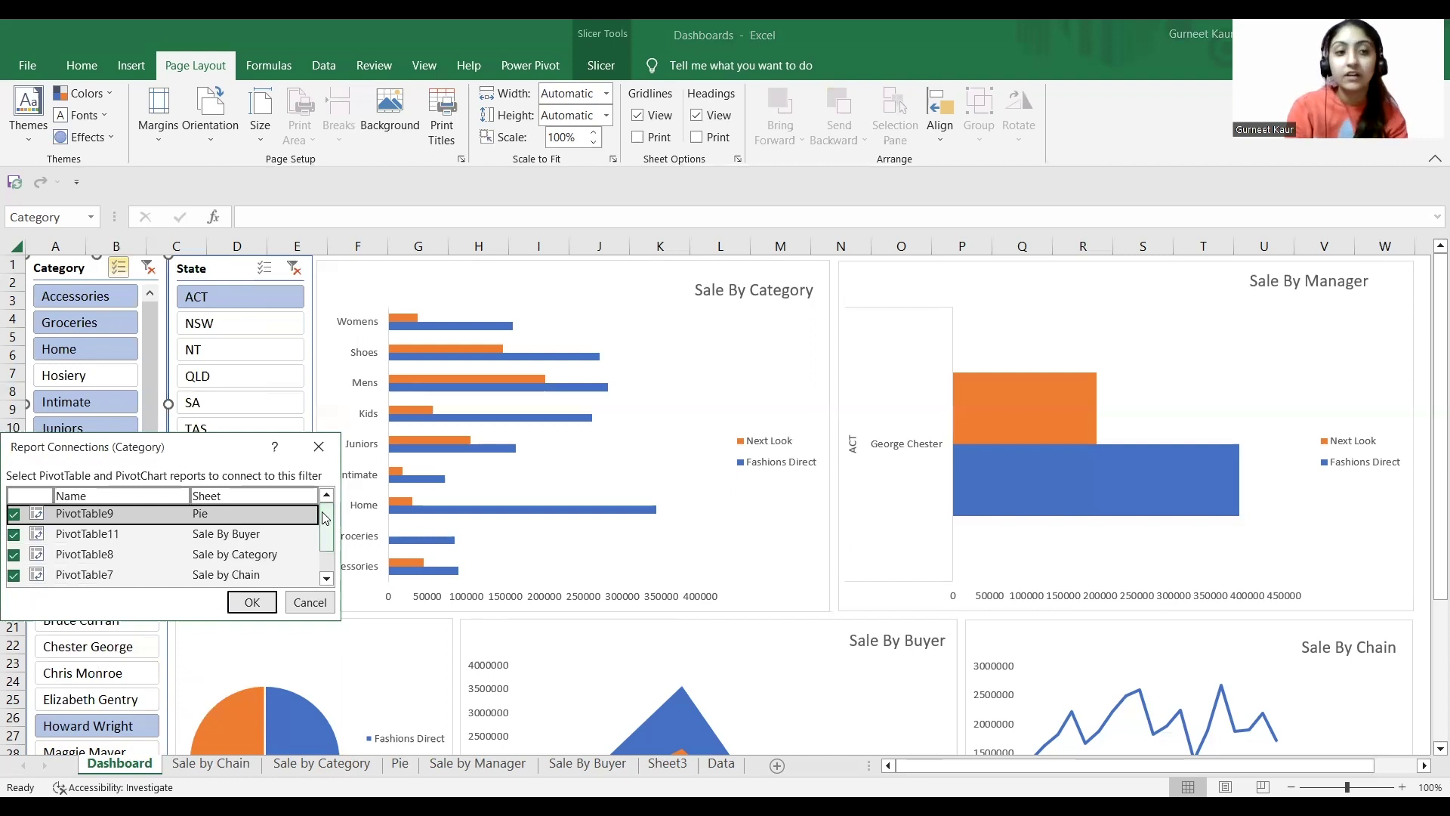
click(250, 603)
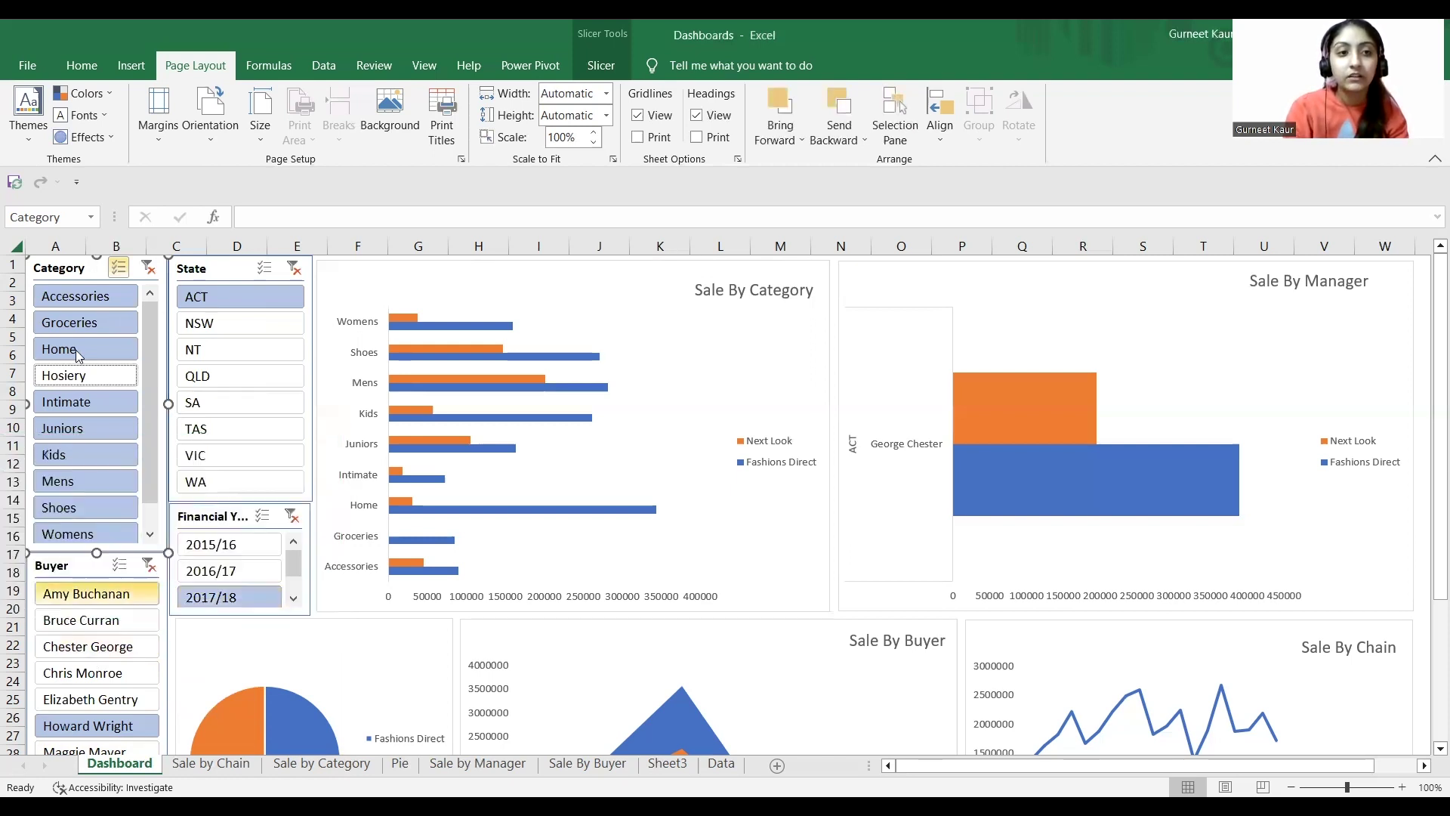
Connect the State slicer to PivotTable11, PivotTable8 and PivotTable7 (buyer, category, chain).
click(203, 268)
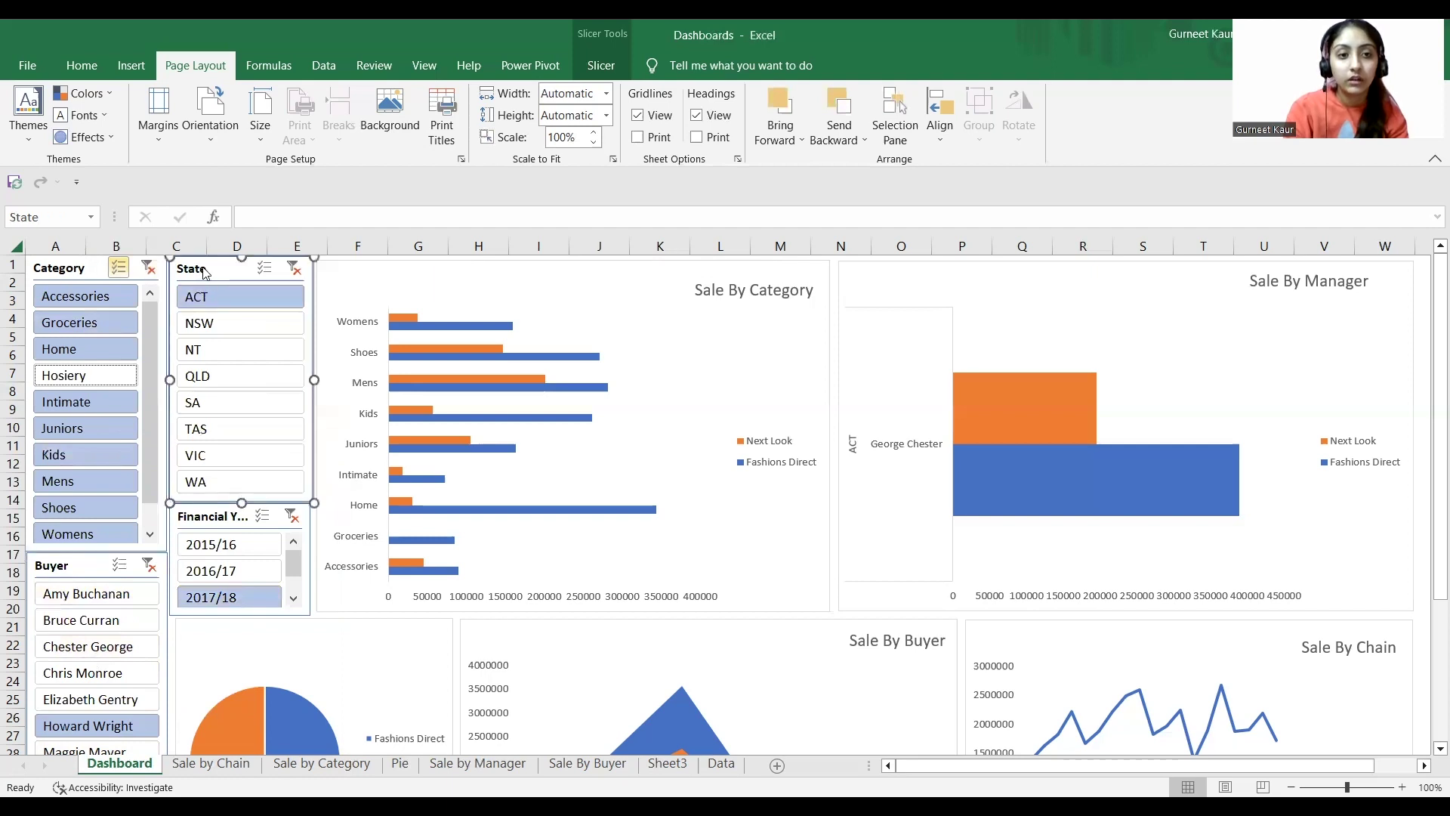
right_click(204, 271)
click(241, 499)
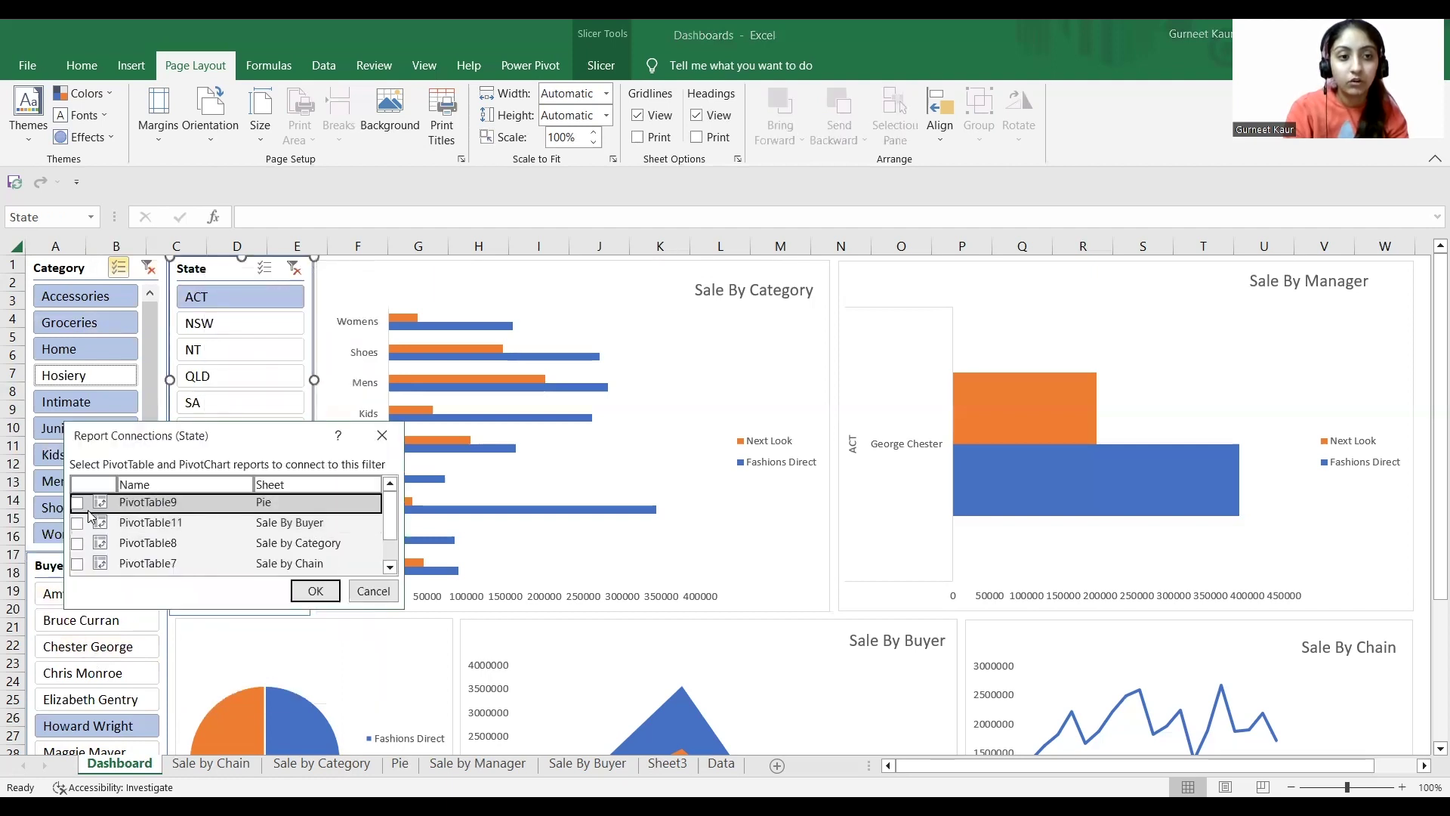
click(77, 523)
click(77, 542)
click(77, 563)
scroll(379, 527, down, 2)
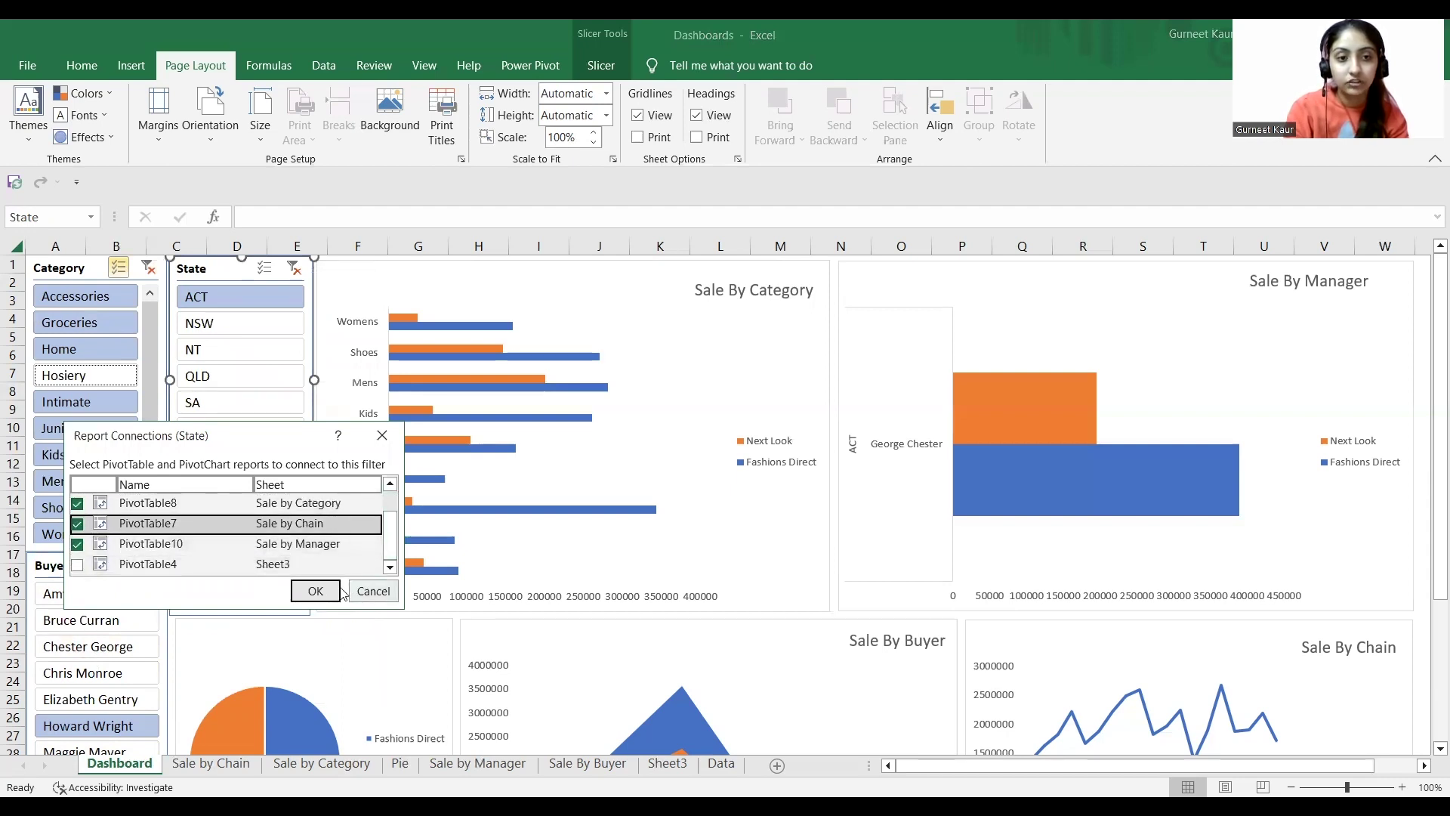
click(315, 590)
click(67, 572)
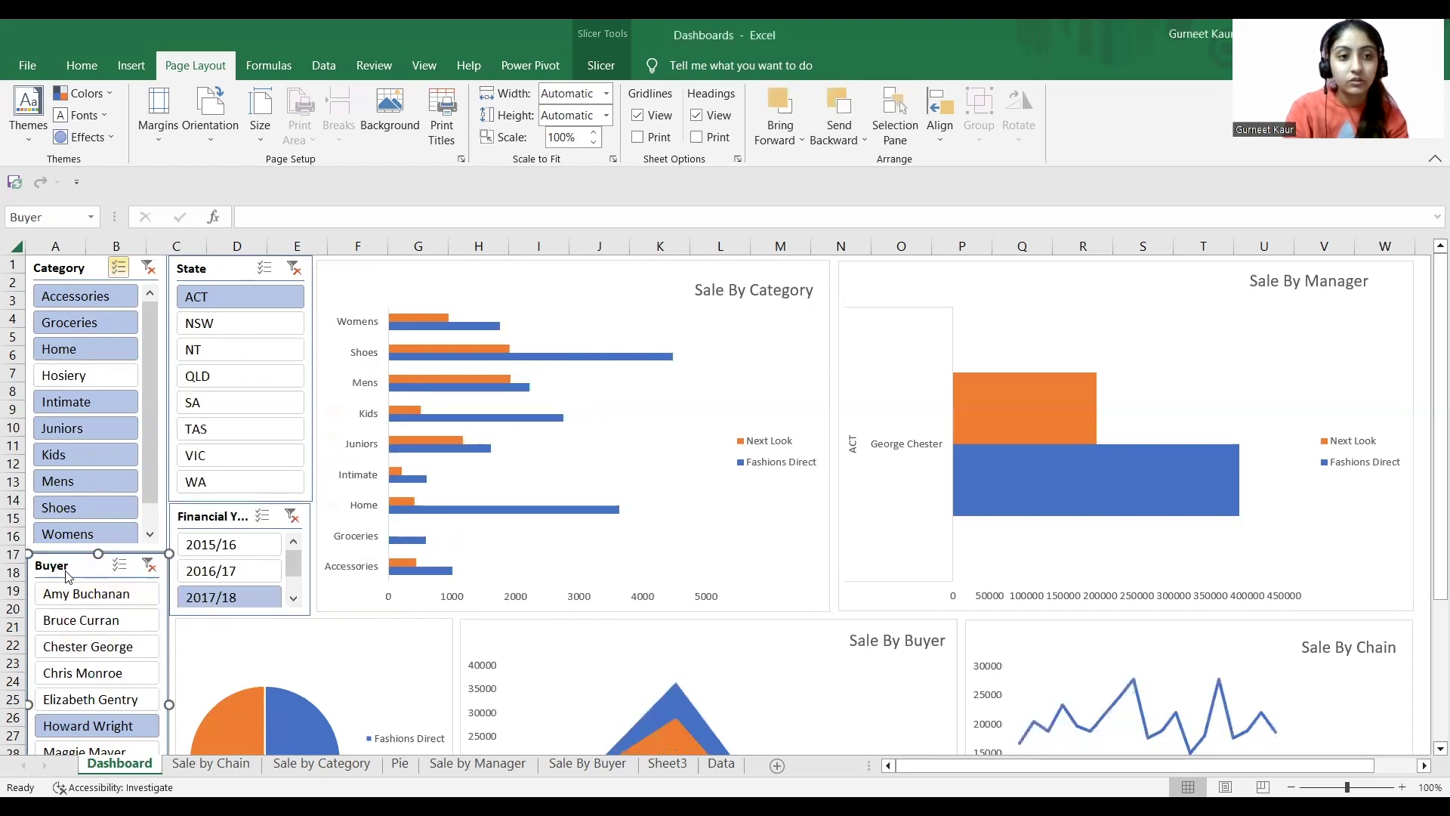
Connect the Buyer slicer to PivotTable9, 8, 7 and 10 (pie, category, chain, manager).
right_click(67, 571)
click(136, 367)
click(15, 376)
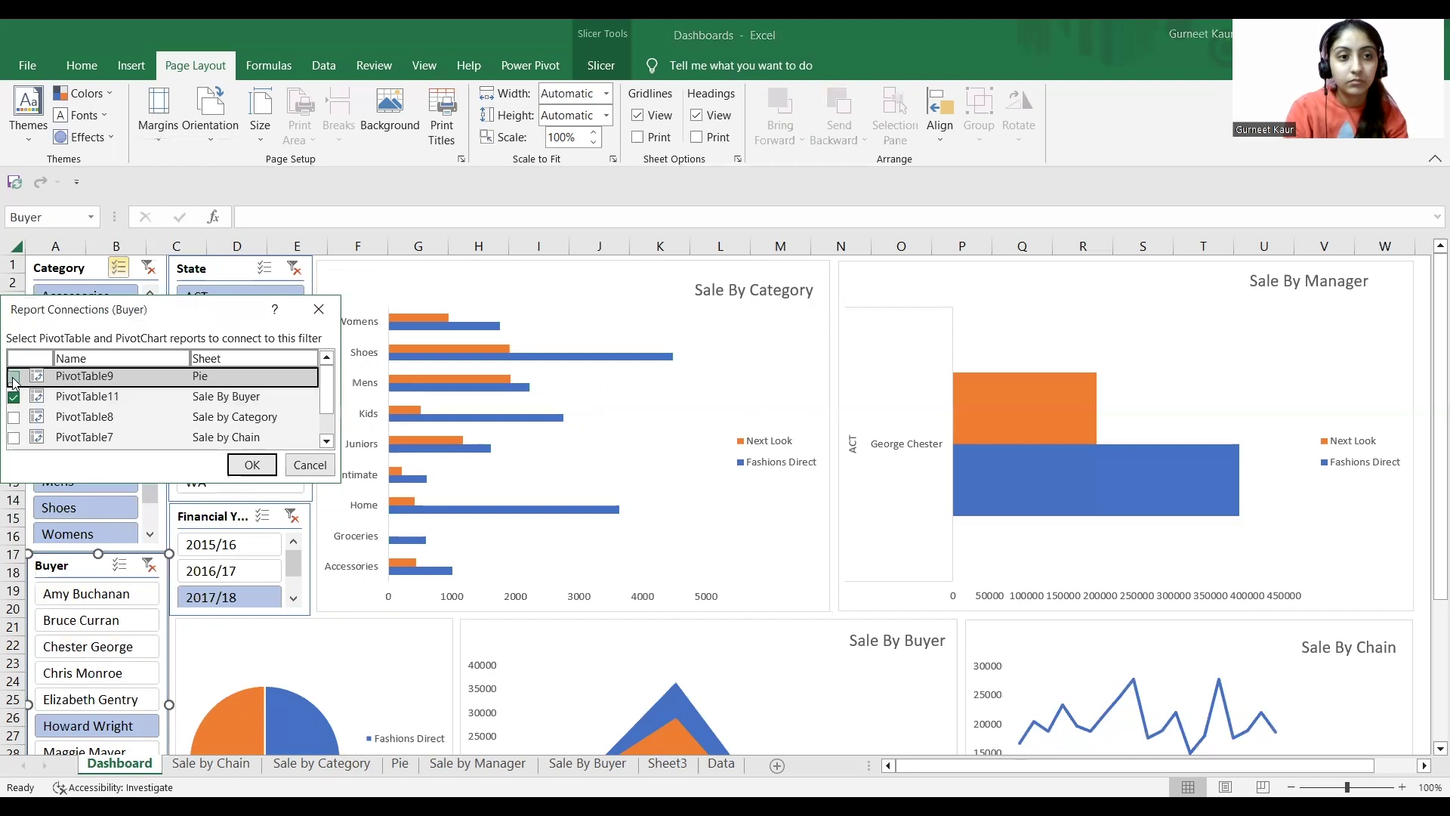
click(14, 417)
click(13, 437)
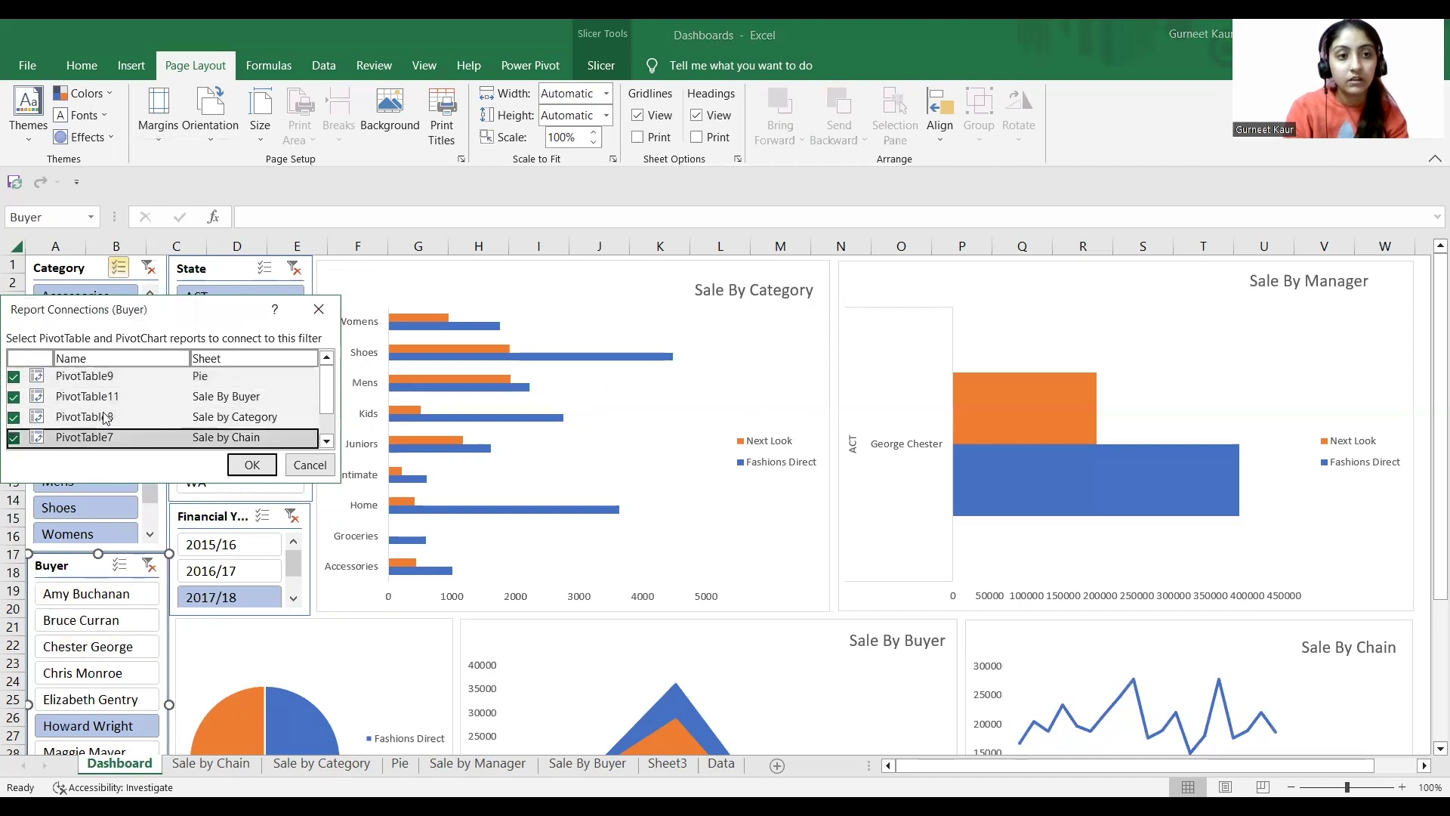
drag(327, 388, 326, 414)
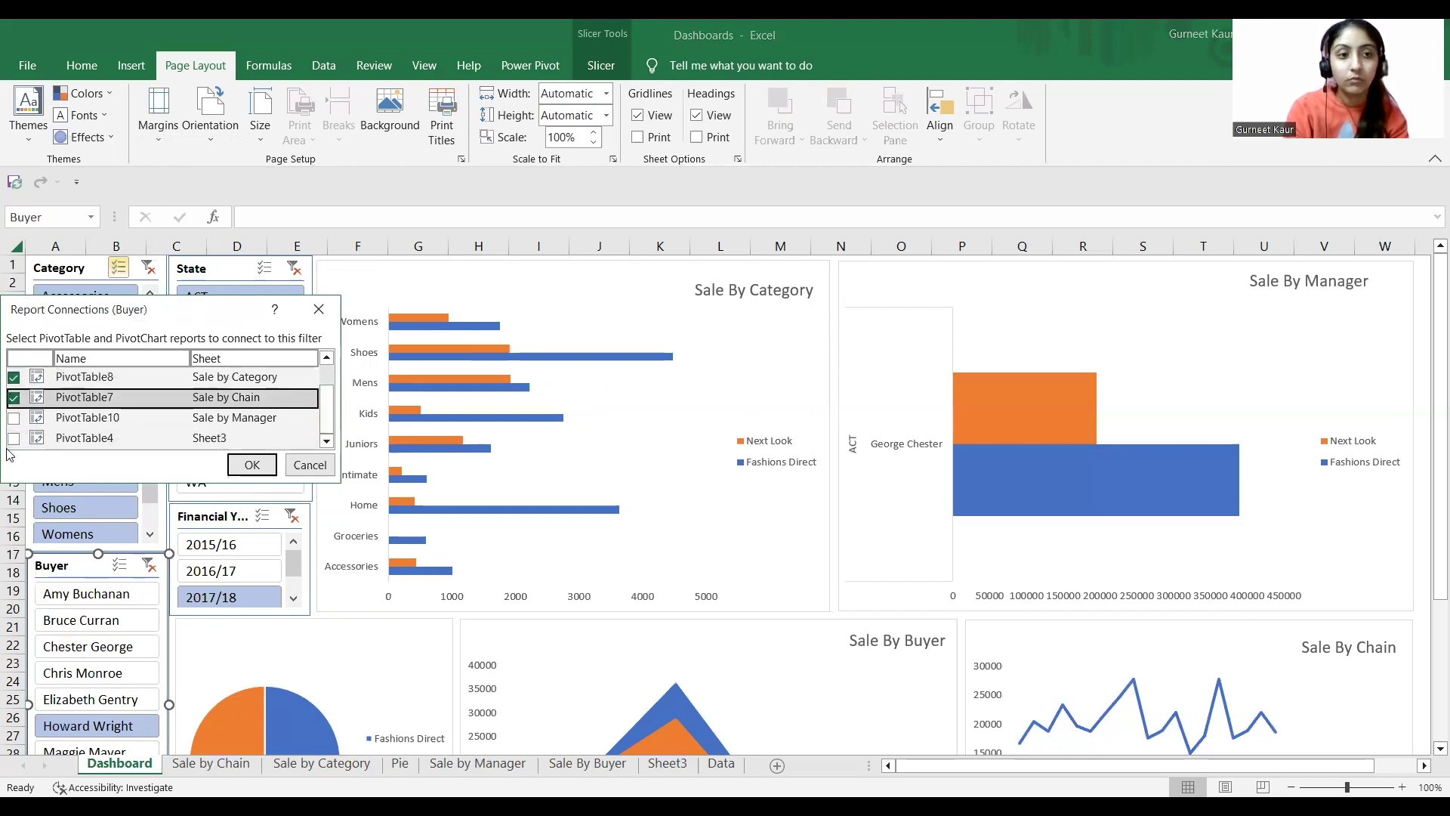
click(14, 417)
click(252, 463)
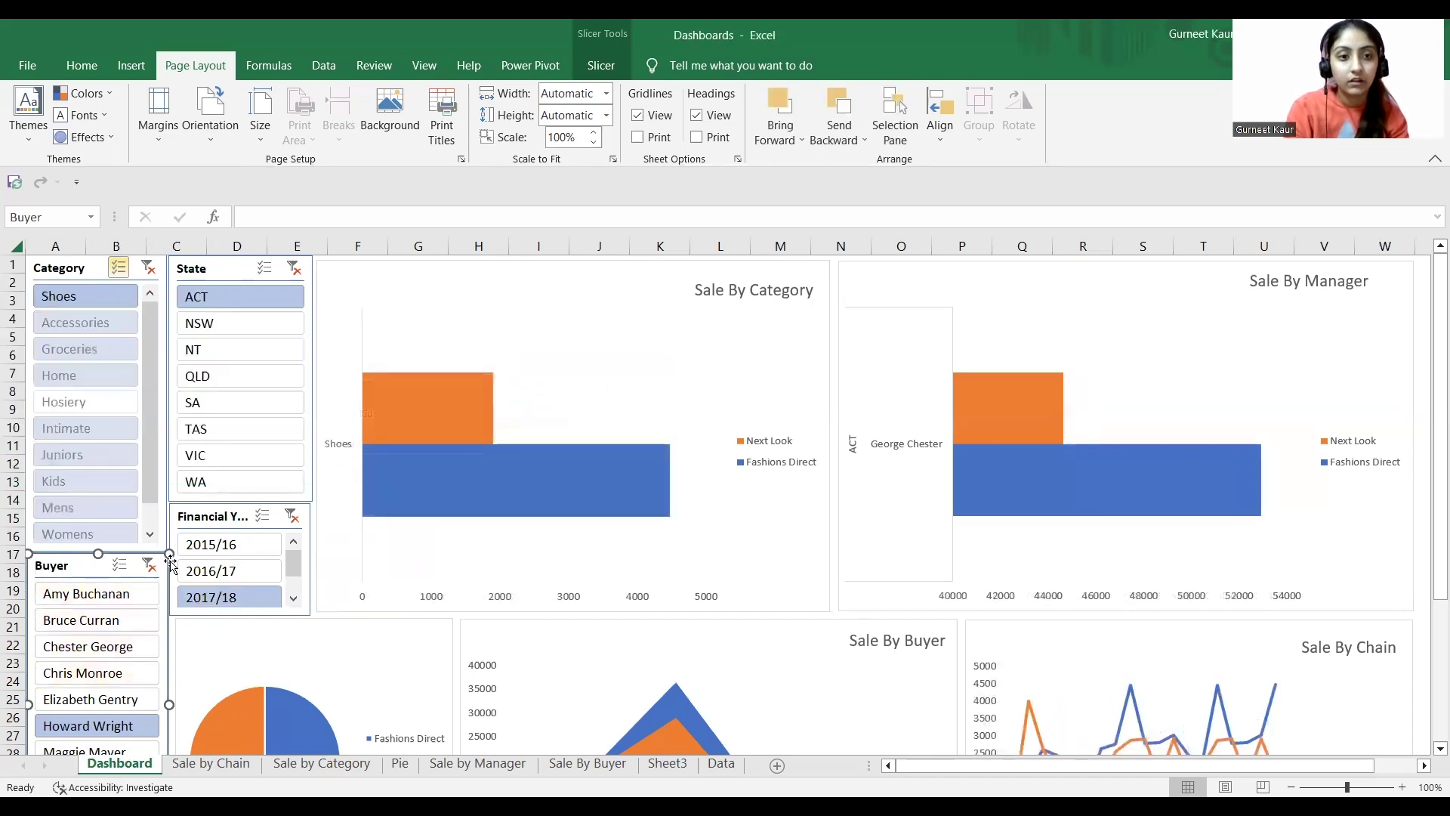
Connect the Financial Year slicer to PivotTable11, 7 and 10 (buyer, chain, manager).
click(203, 527)
right_click(202, 527)
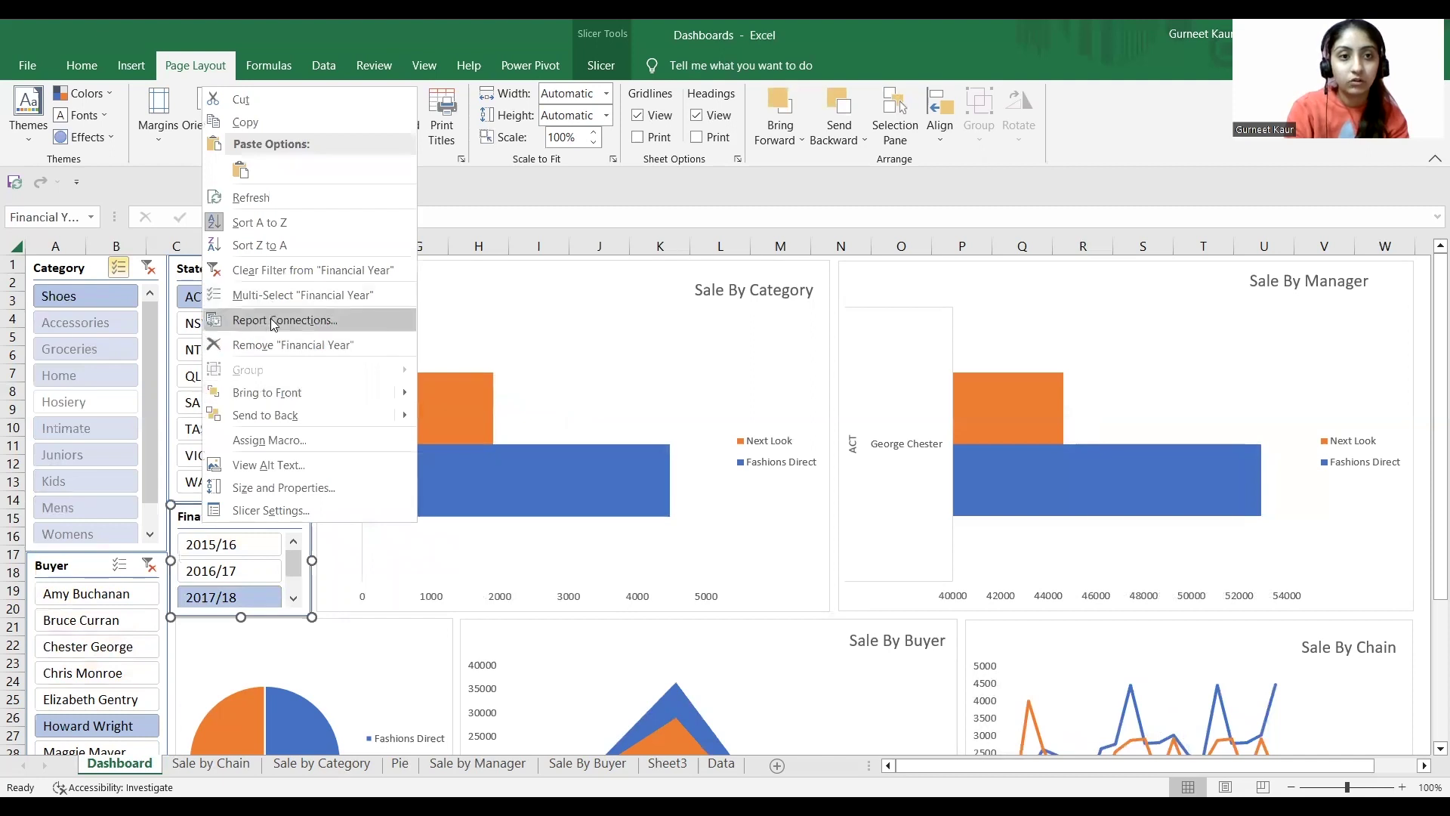
click(273, 323)
click(108, 348)
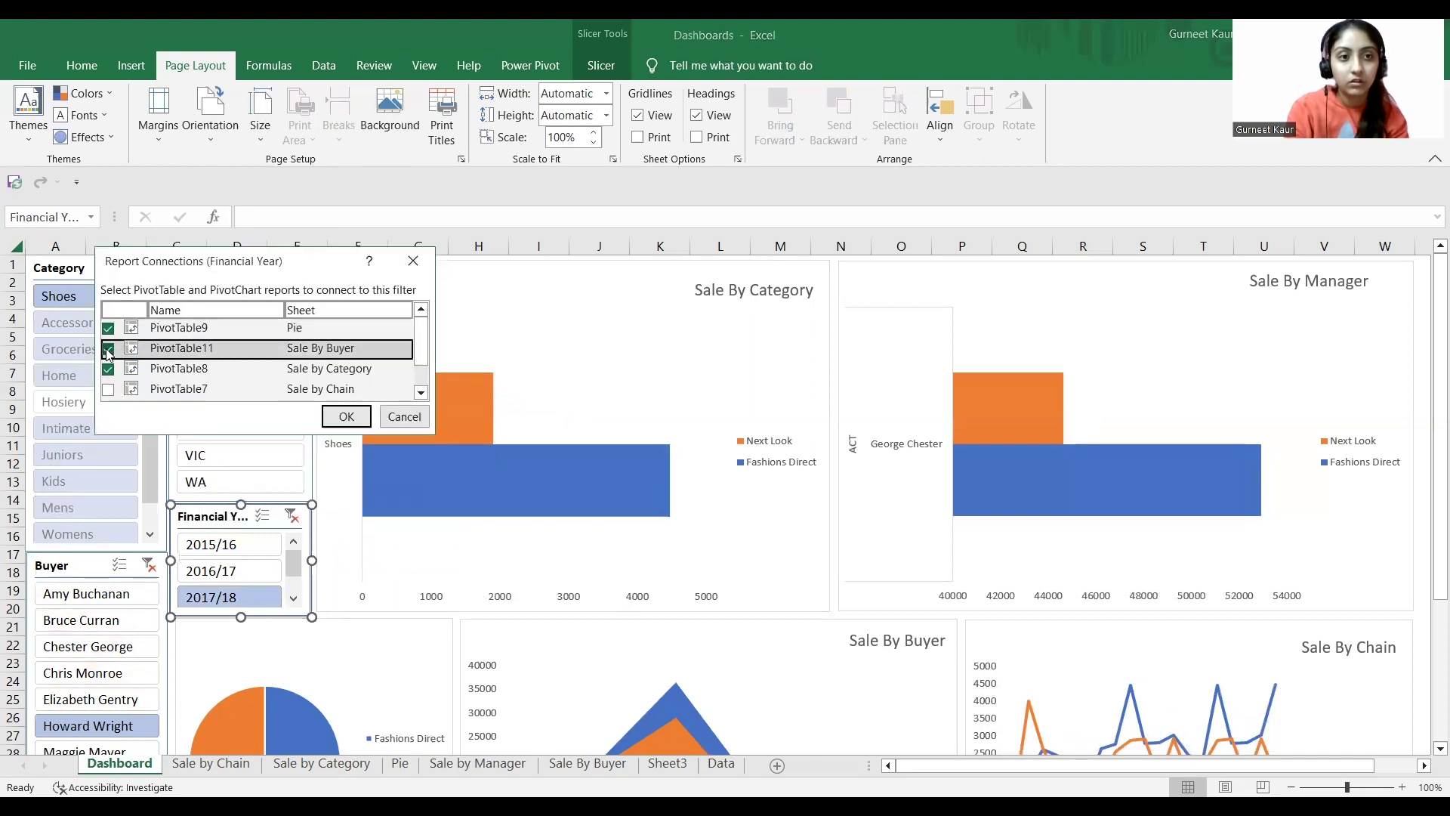
drag(417, 341, 417, 360)
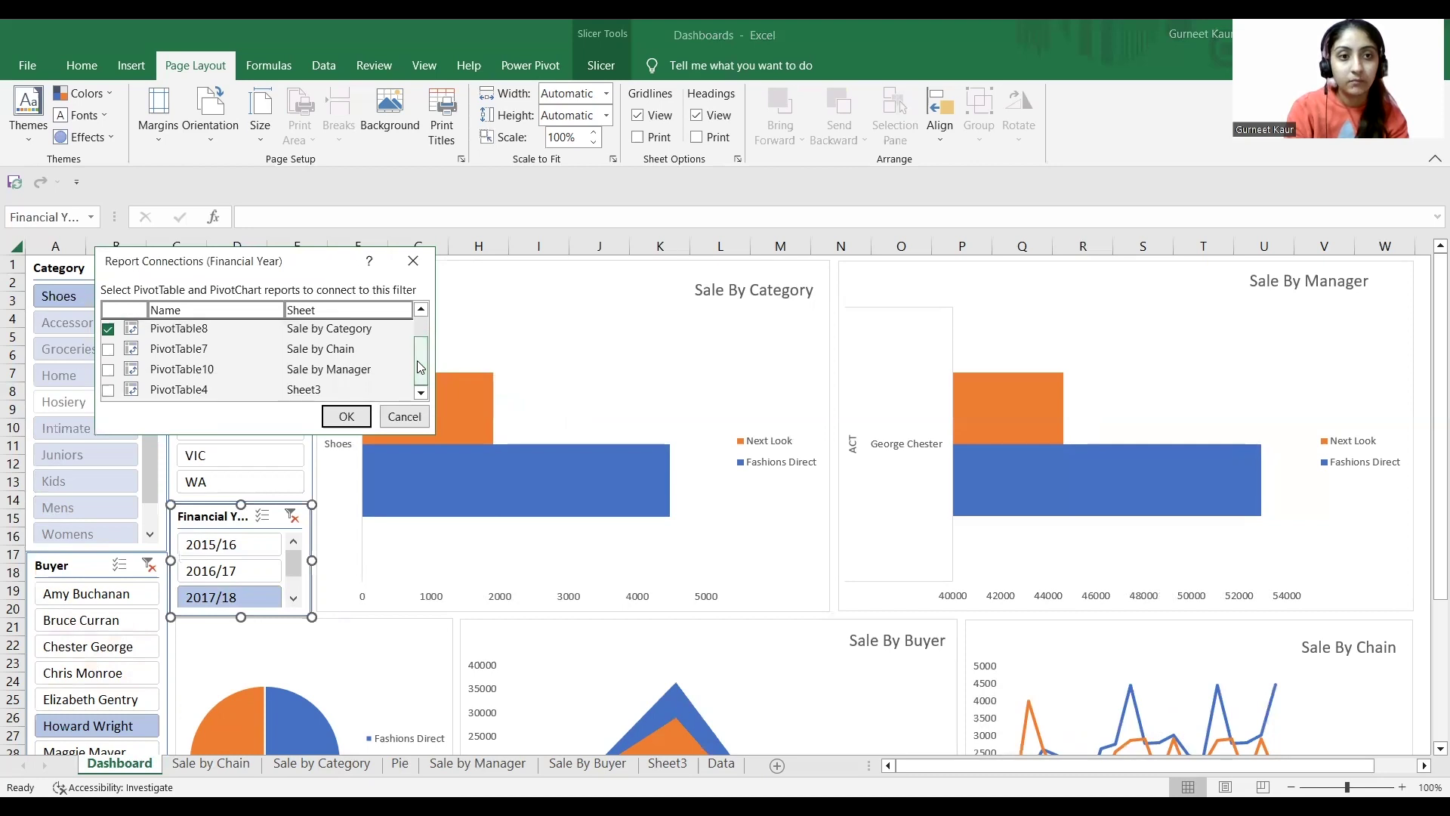
click(108, 349)
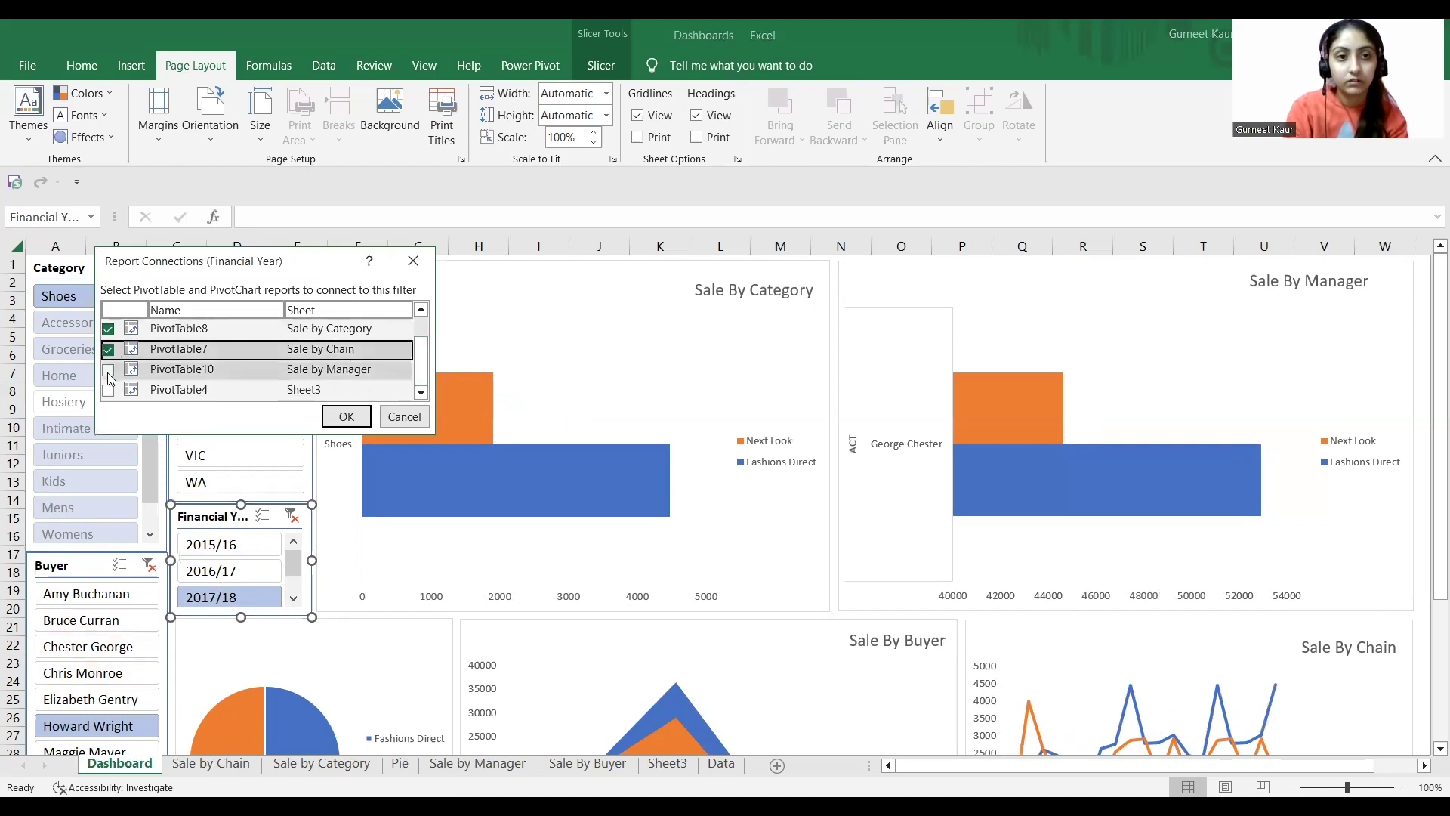
click(107, 373)
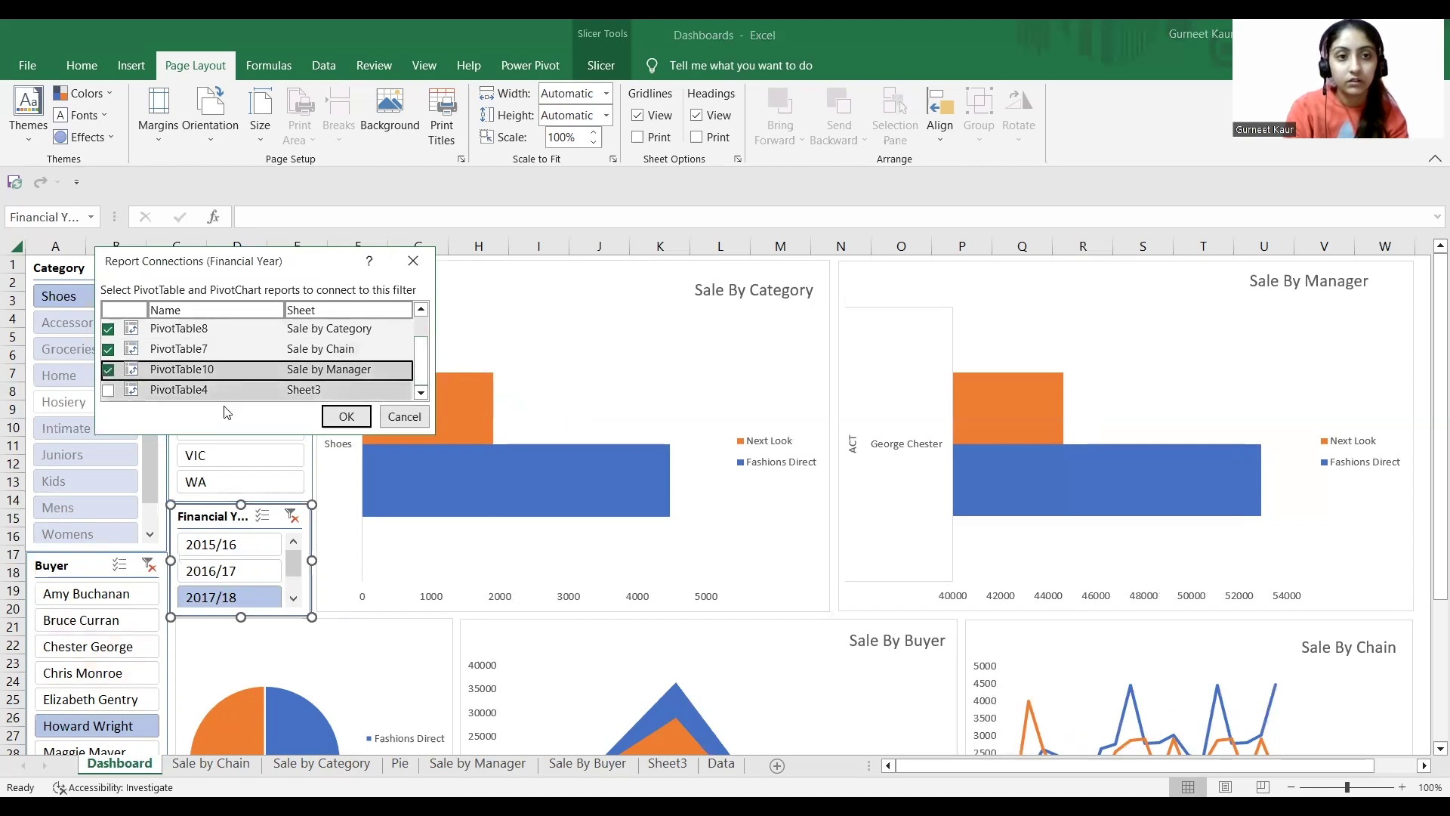
click(342, 417)
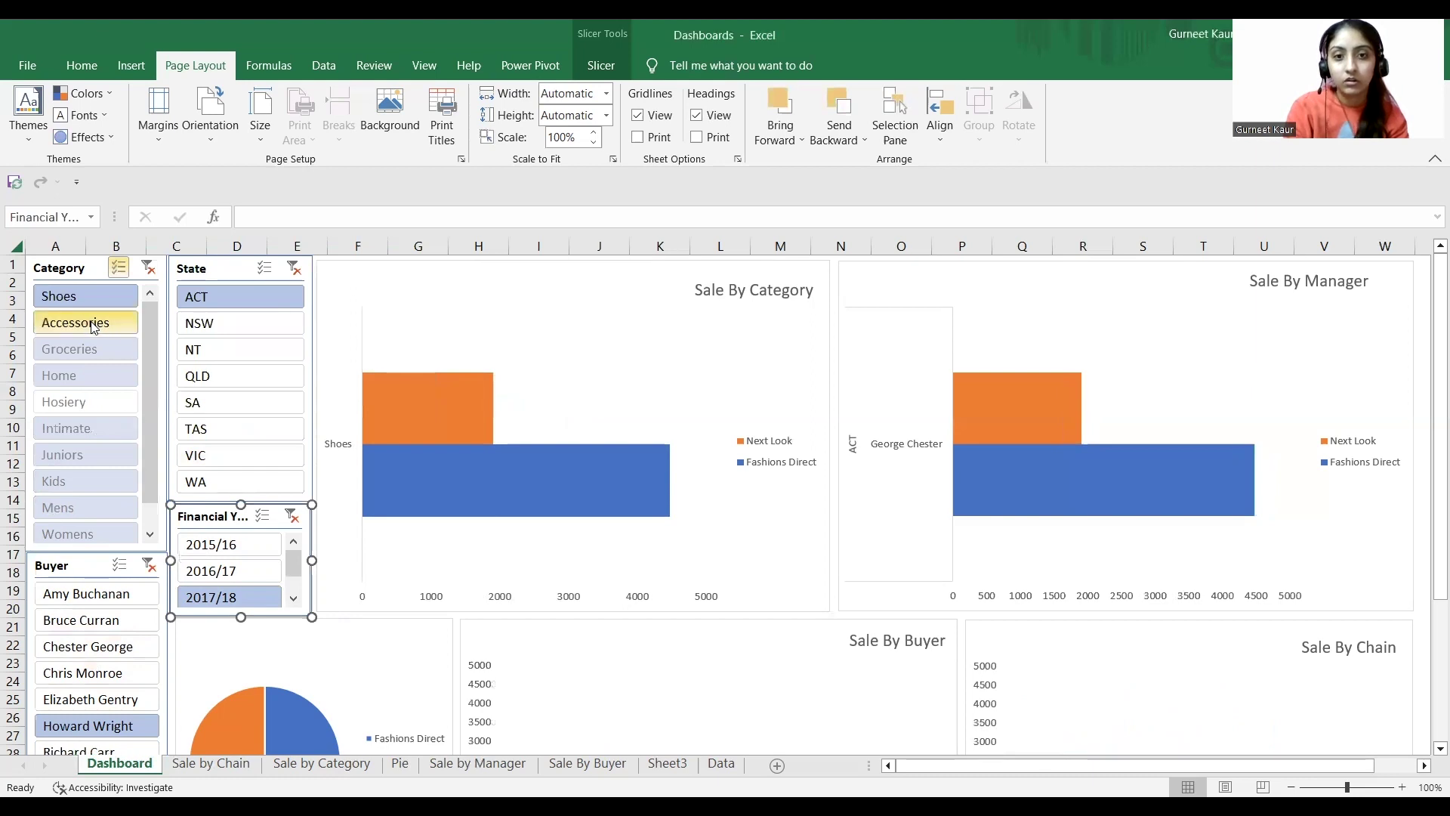
Filter State to NSW then NT, and Financial Year to 2015/16, 2016/17, then 2017/18.
click(225, 322)
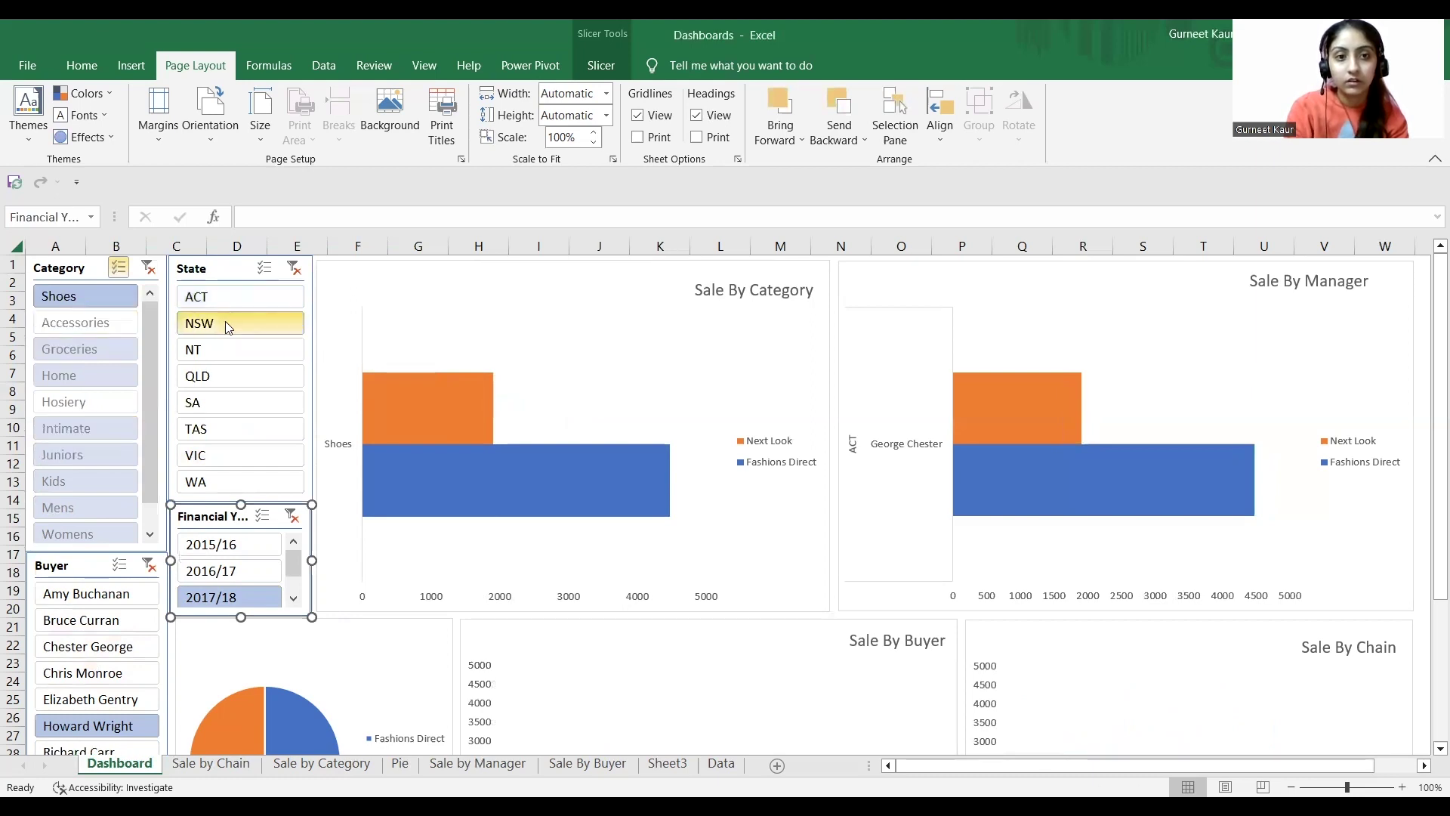
click(226, 349)
click(231, 545)
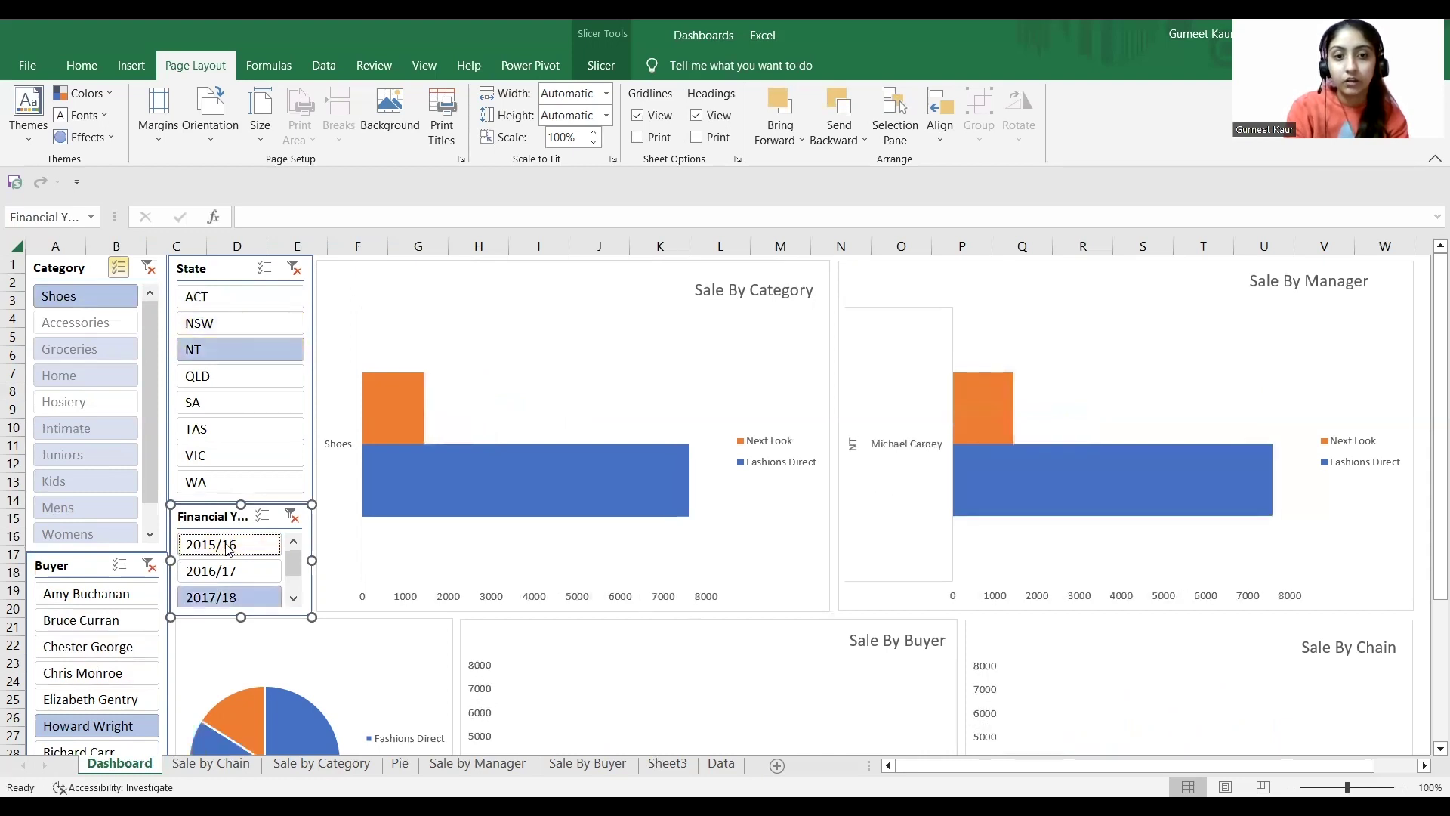
drag(1434, 416, 1427, 439)
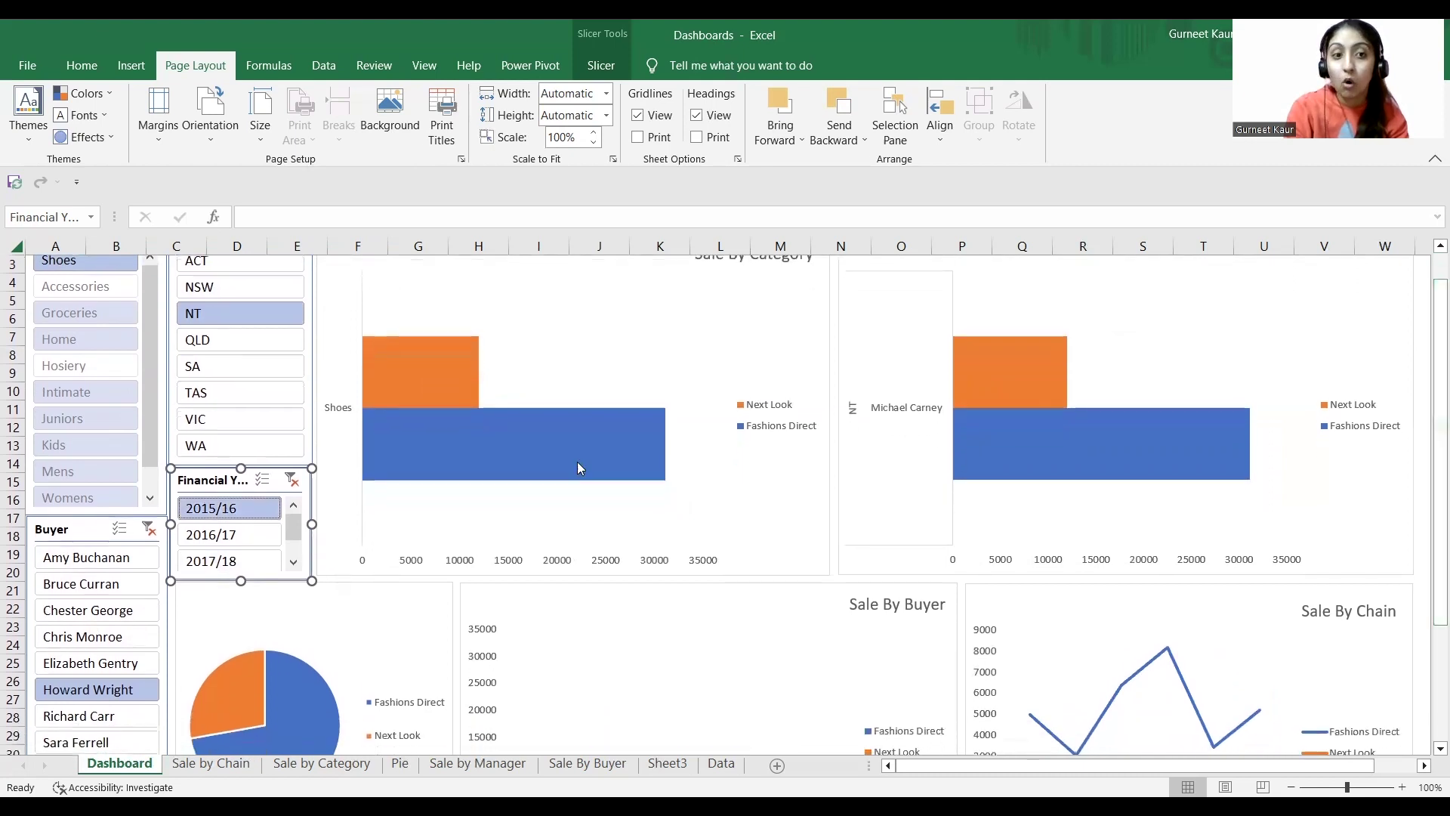
mouse_move(577, 467)
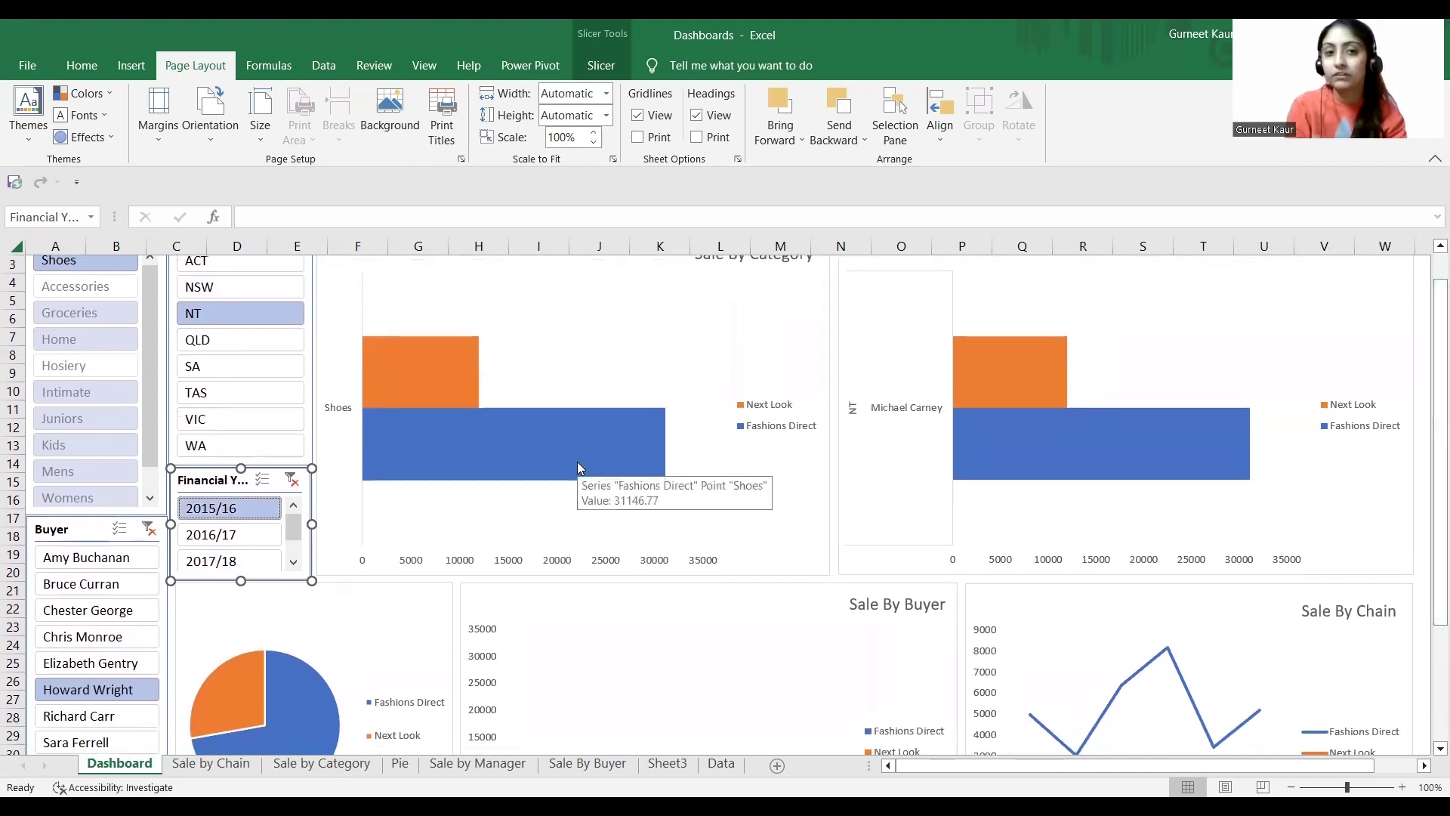
click(208, 535)
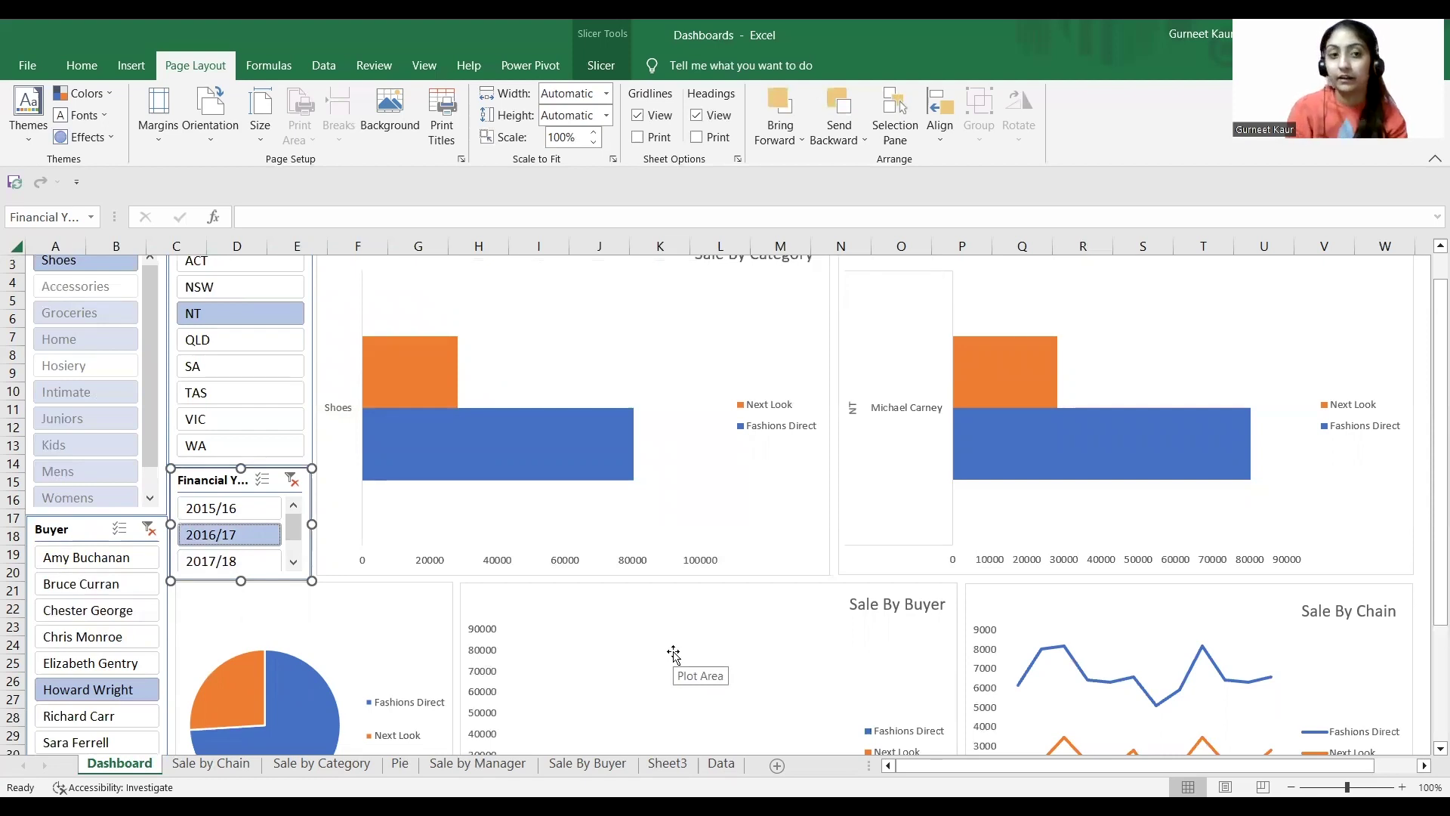
click(198, 572)
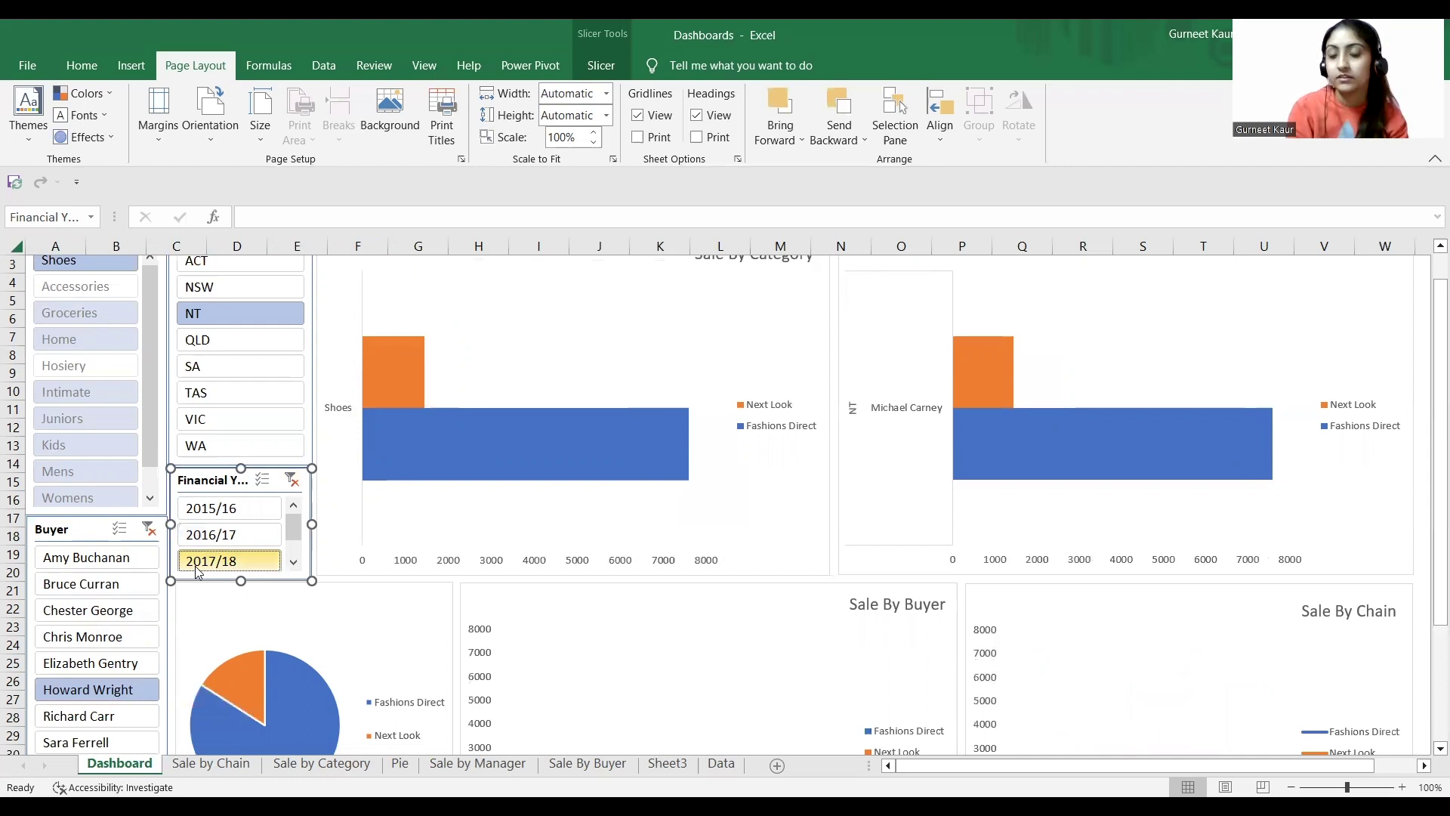